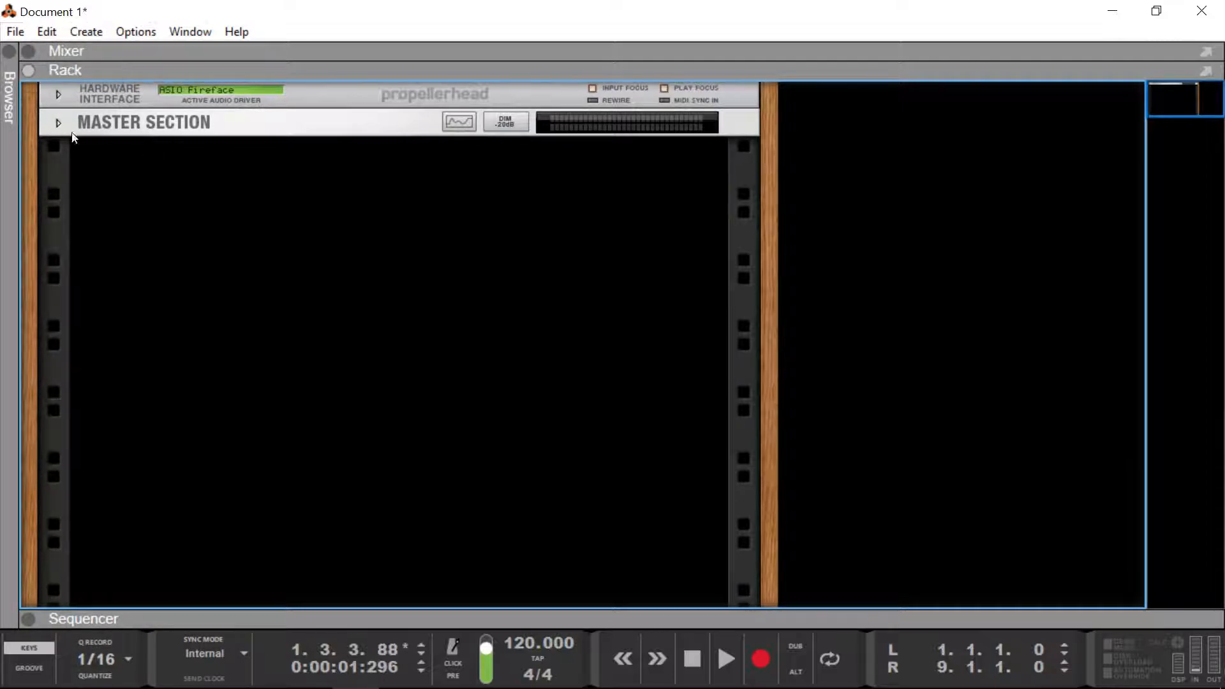
Step: Add a Redrum Drum Computer from the instruments list to the rack, opening the browser for it and closing it again
{"action": "left_click", "coordinate": [16, 51]}
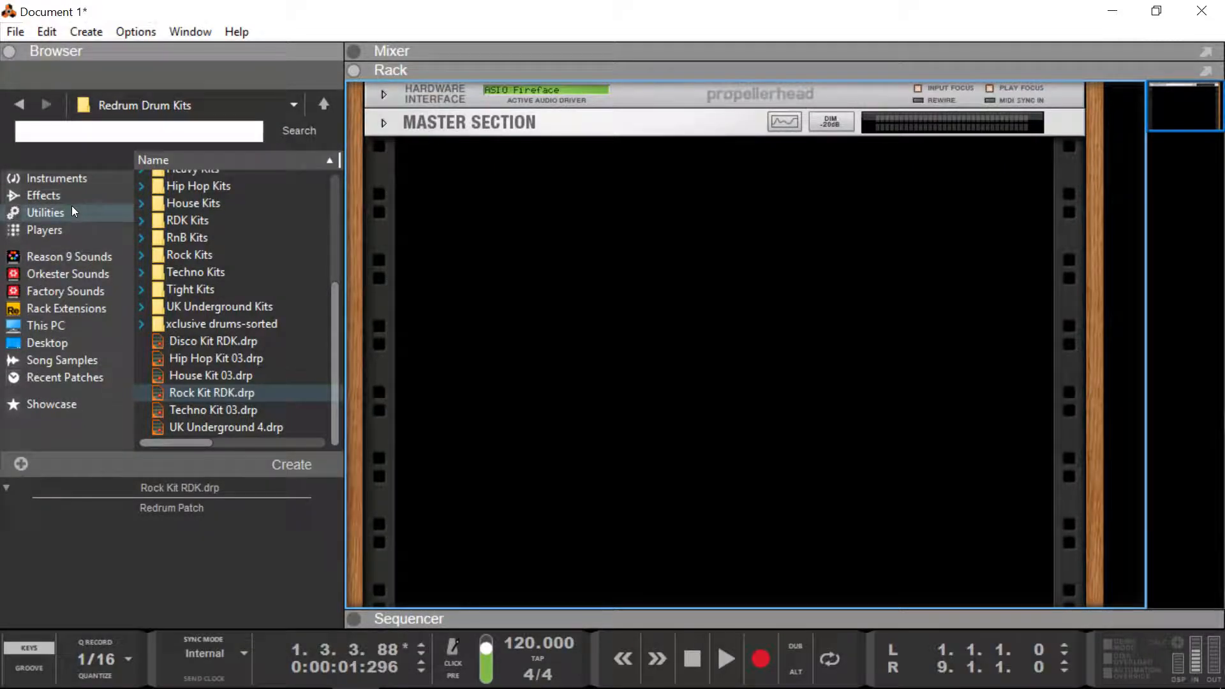
{"action": "left_click", "coordinate": [63, 181]}
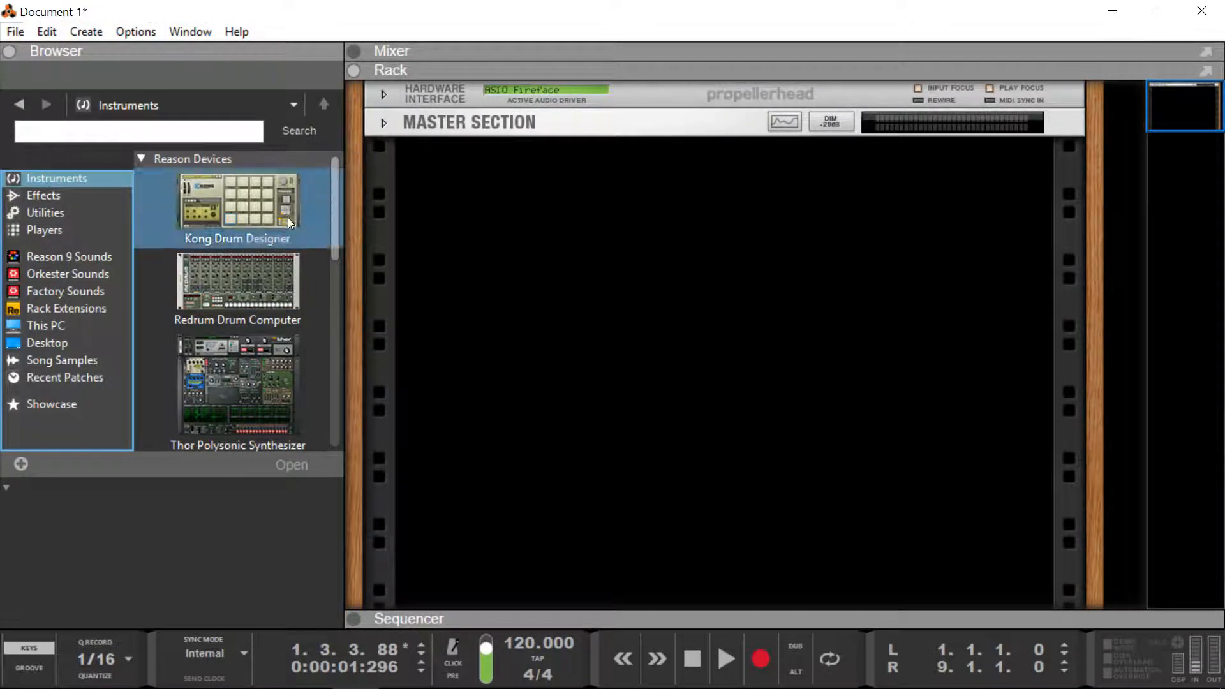
{"action": "left_click_drag", "start_coordinate": [242, 286], "coordinate": [637, 259]}
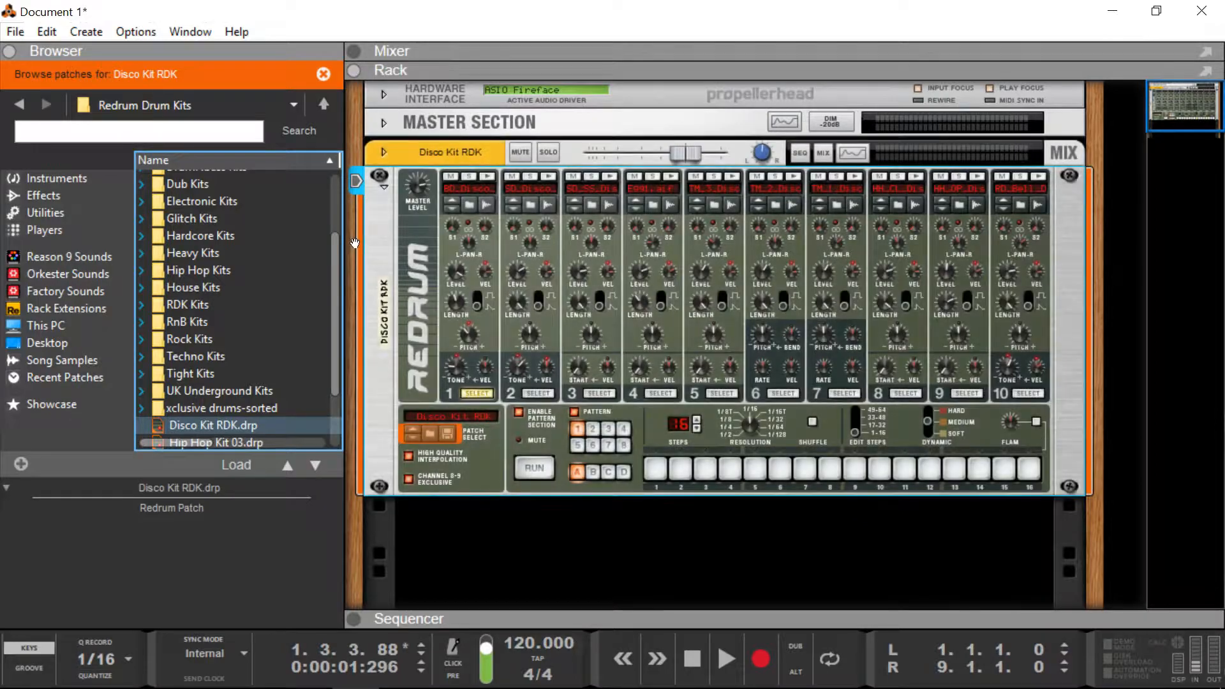
{"action": "left_click", "coordinate": [35, 56]}
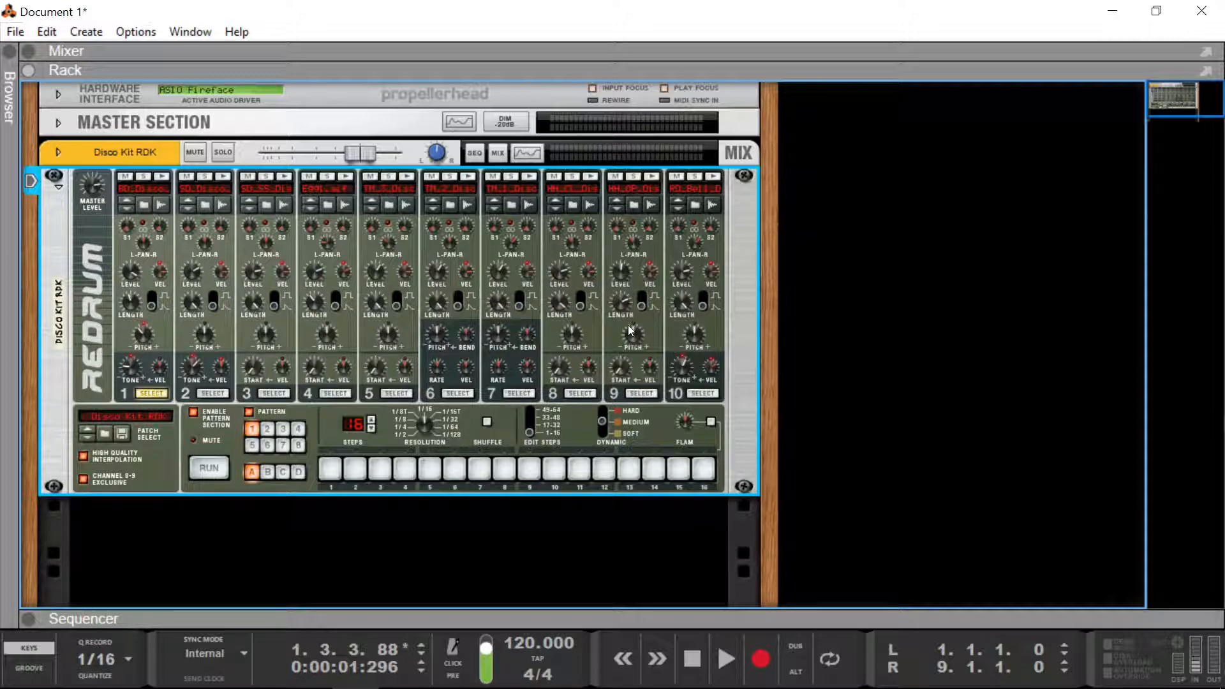
Step: Audition several drum sounds of the Disco Kit RDK, including drums 1, 3, 4, 5 and 6
{"action": "left_click", "coordinate": [162, 177]}
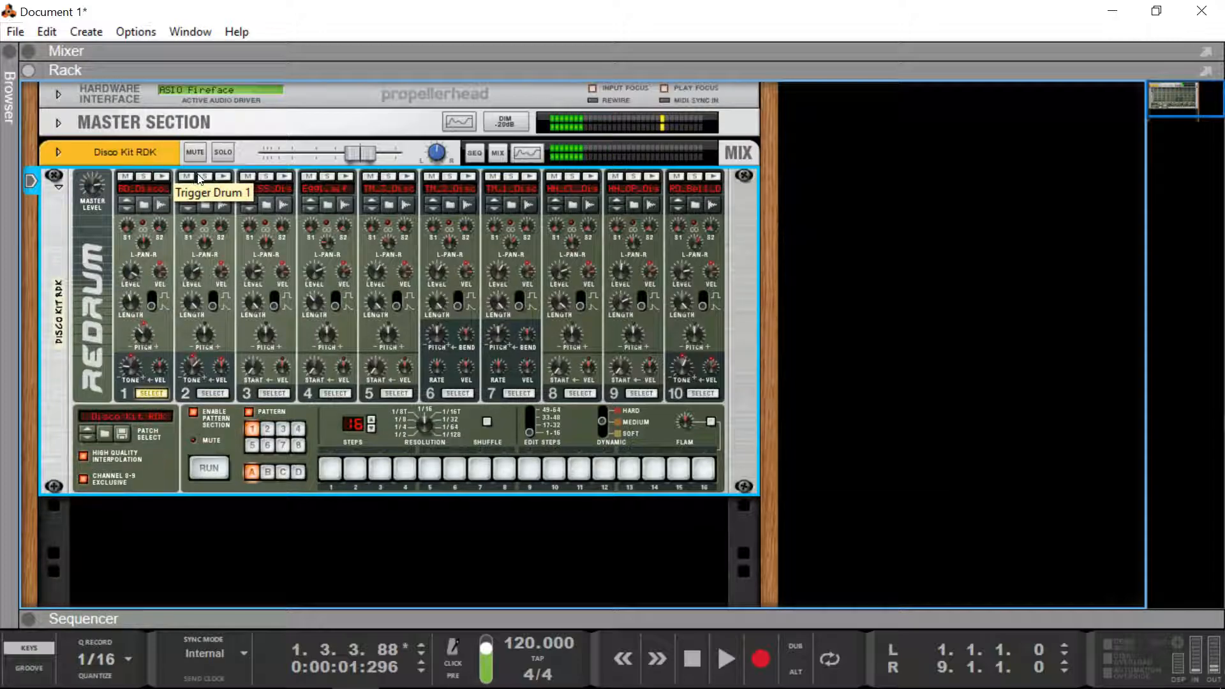
{"action": "left_click", "coordinate": [282, 177]}
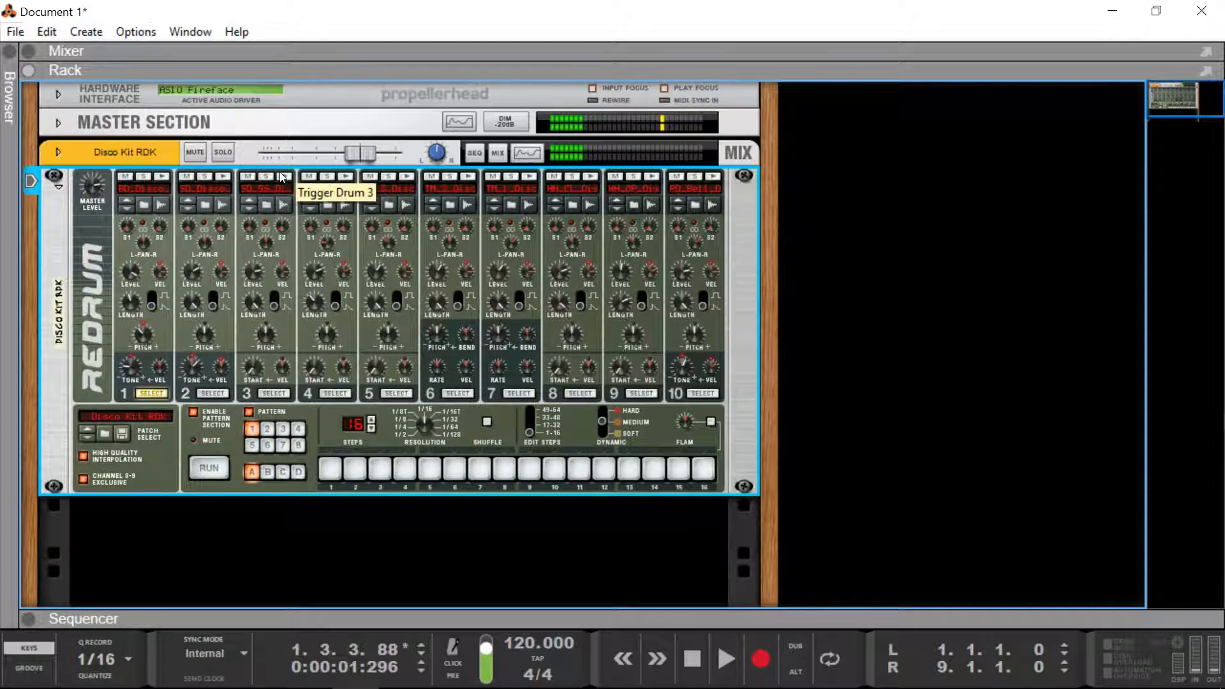
{"action": "left_click", "coordinate": [351, 178]}
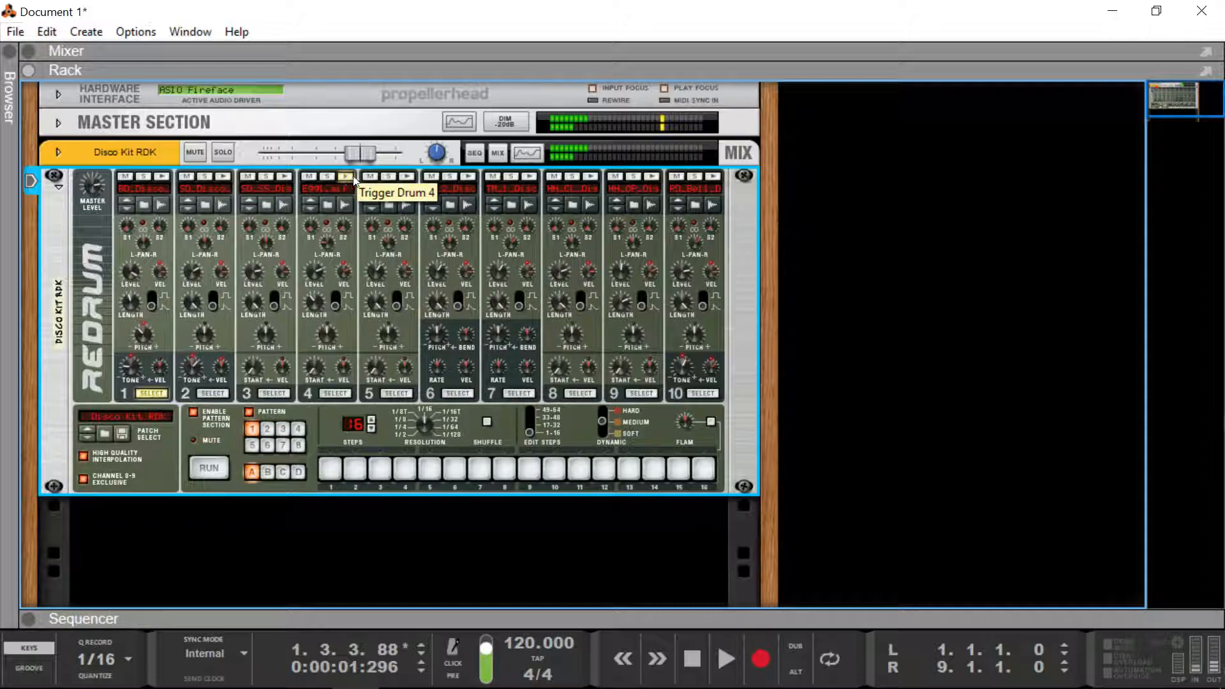
{"action": "left_click", "coordinate": [406, 176]}
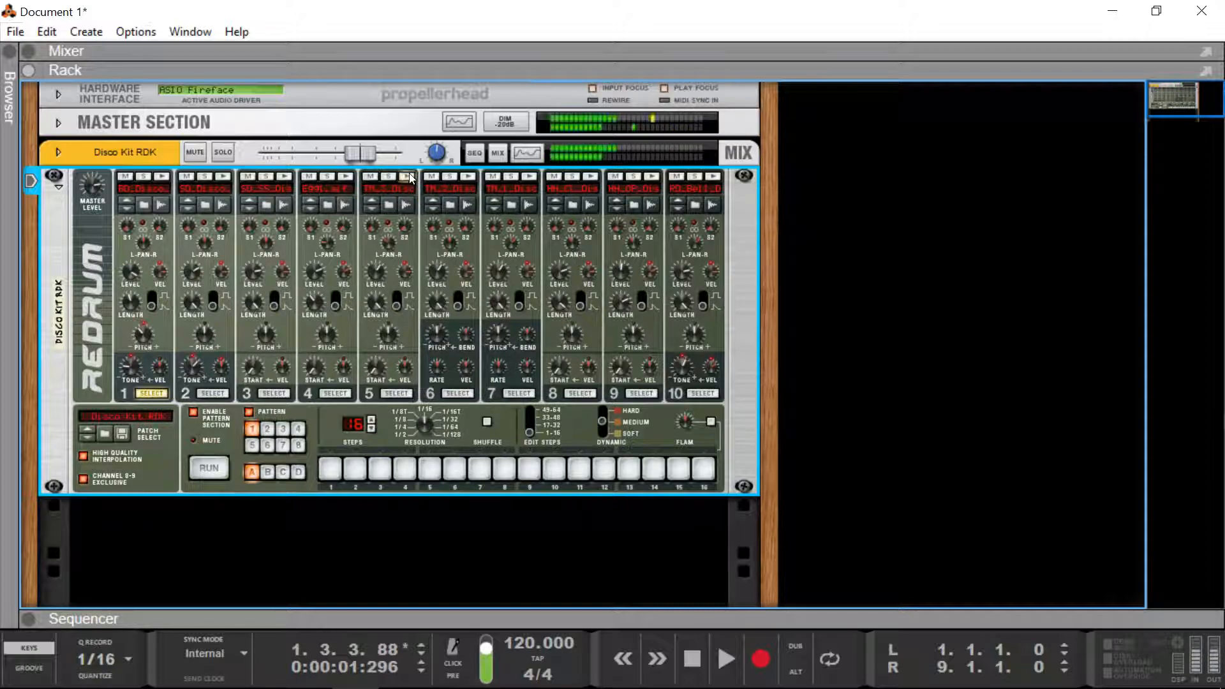
{"action": "left_click", "coordinate": [469, 177]}
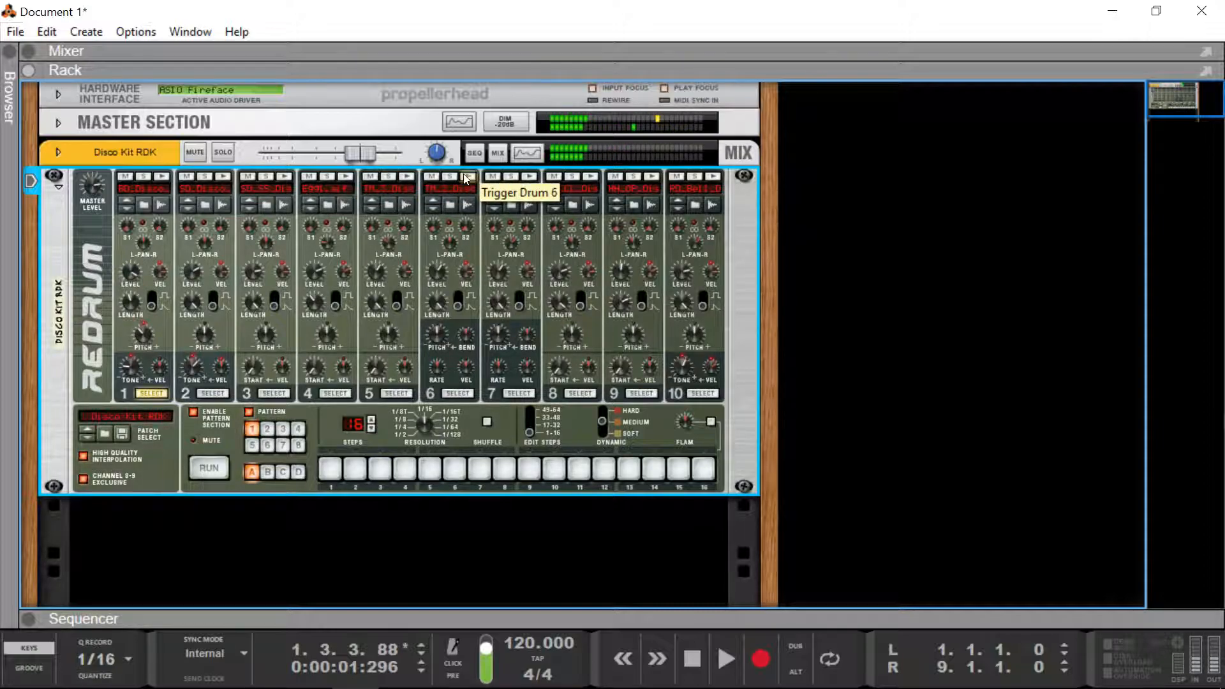
Step: Load the Hip Hop Kit 03 patch into the Redrum and audition drums 1 to 5
{"action": "left_click", "coordinate": [91, 435]}
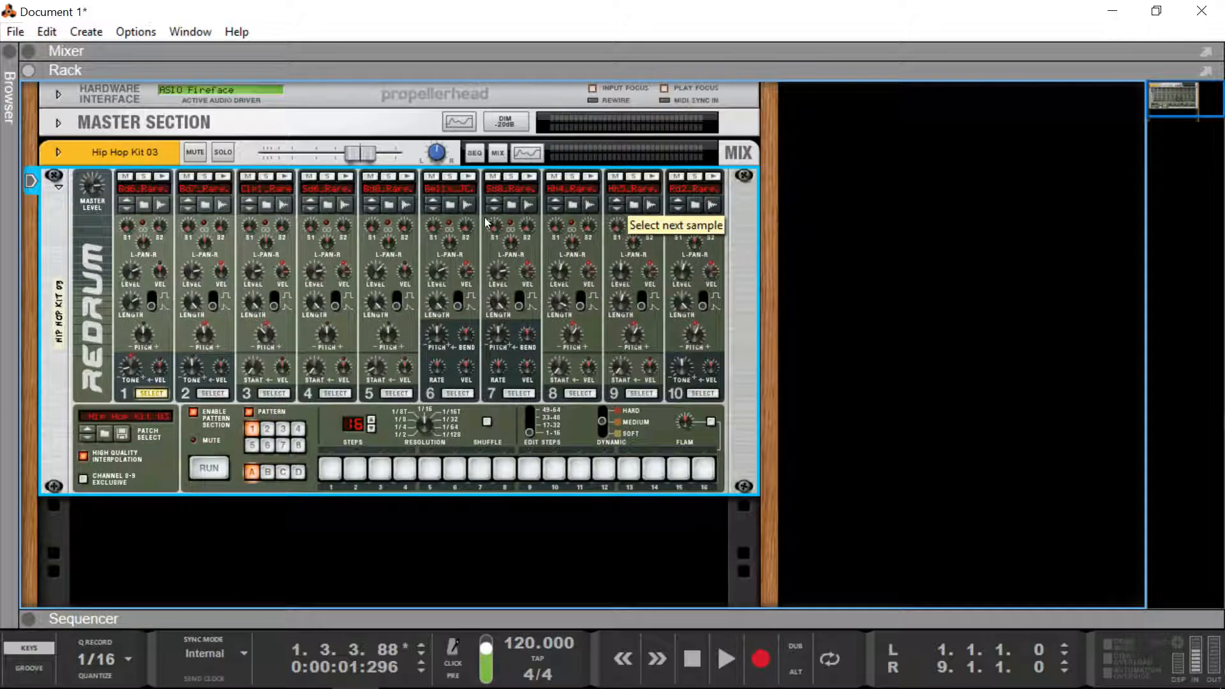
{"action": "left_click", "coordinate": [162, 179]}
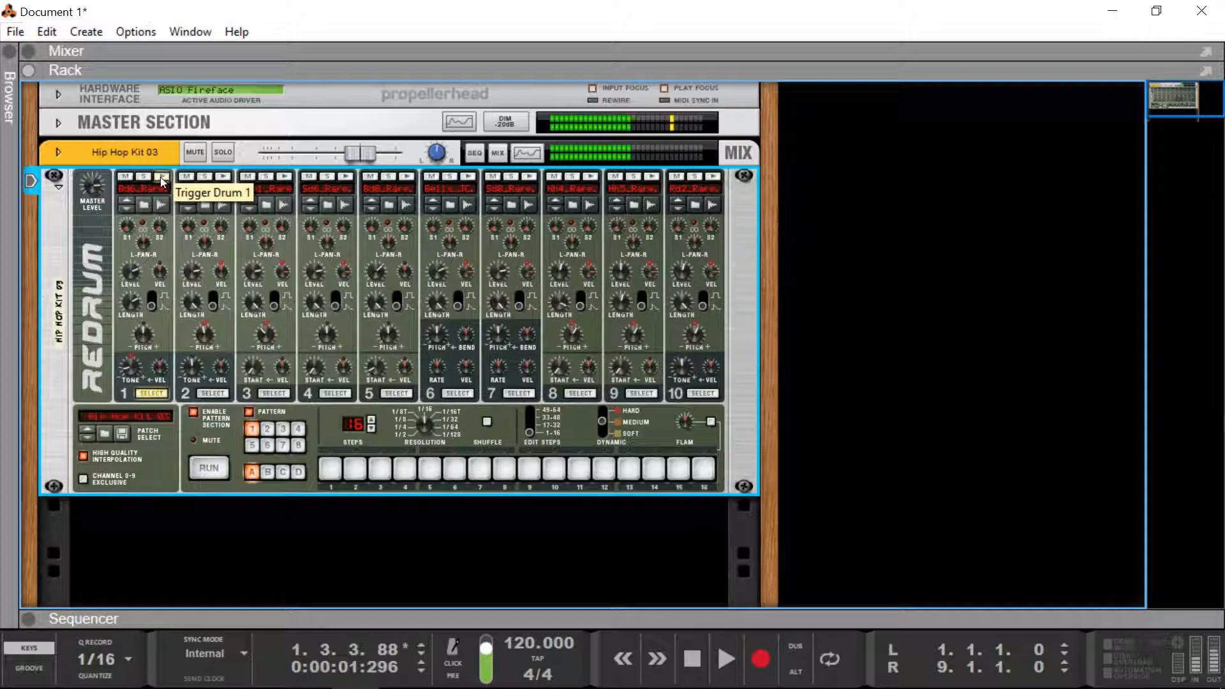
{"action": "left_click", "coordinate": [223, 177]}
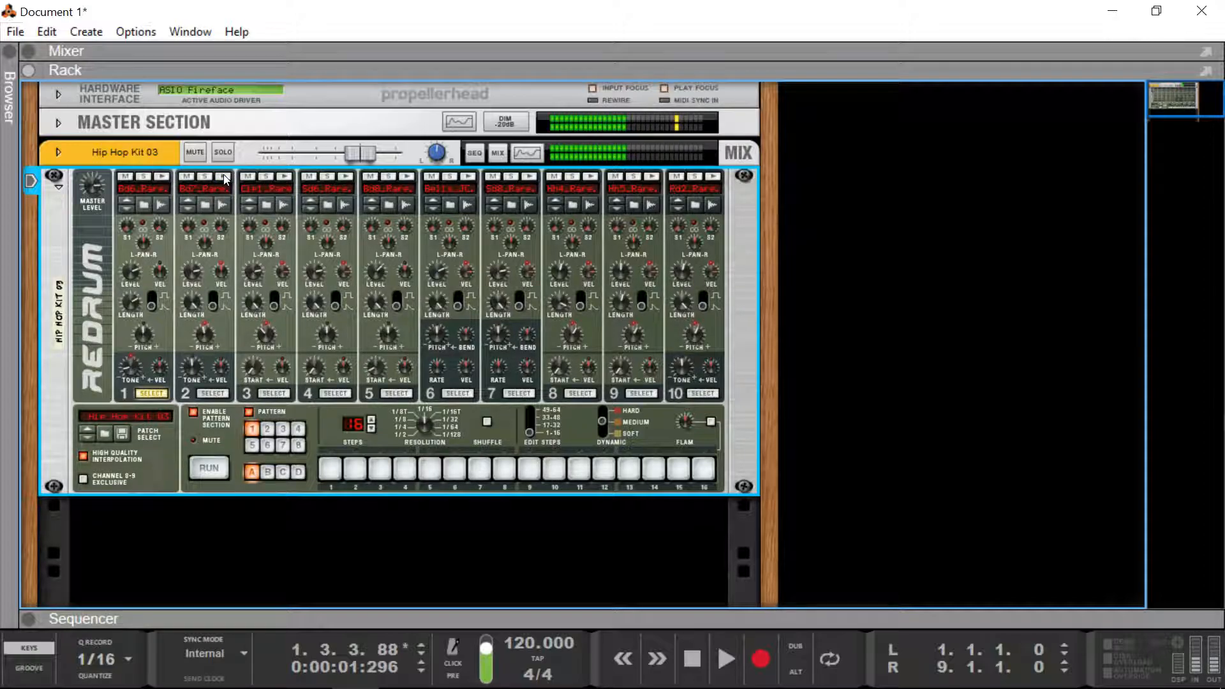
{"action": "left_click", "coordinate": [285, 179]}
{"action": "left_click", "coordinate": [347, 178]}
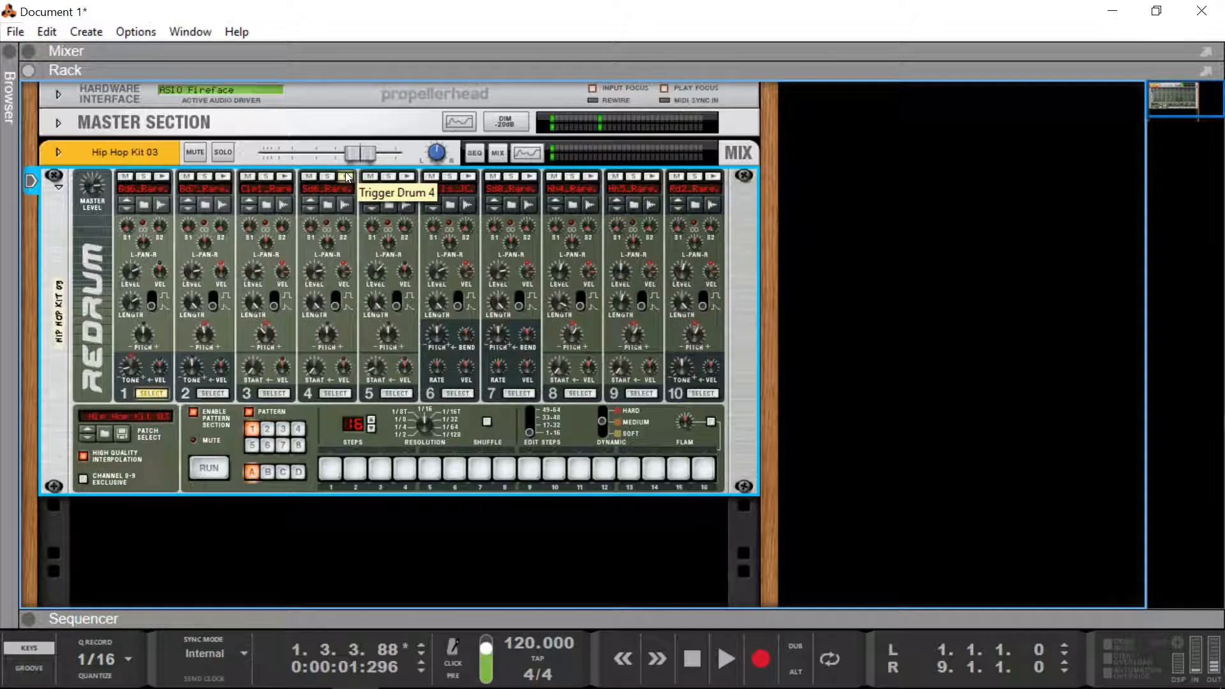
{"action": "left_click", "coordinate": [407, 177]}
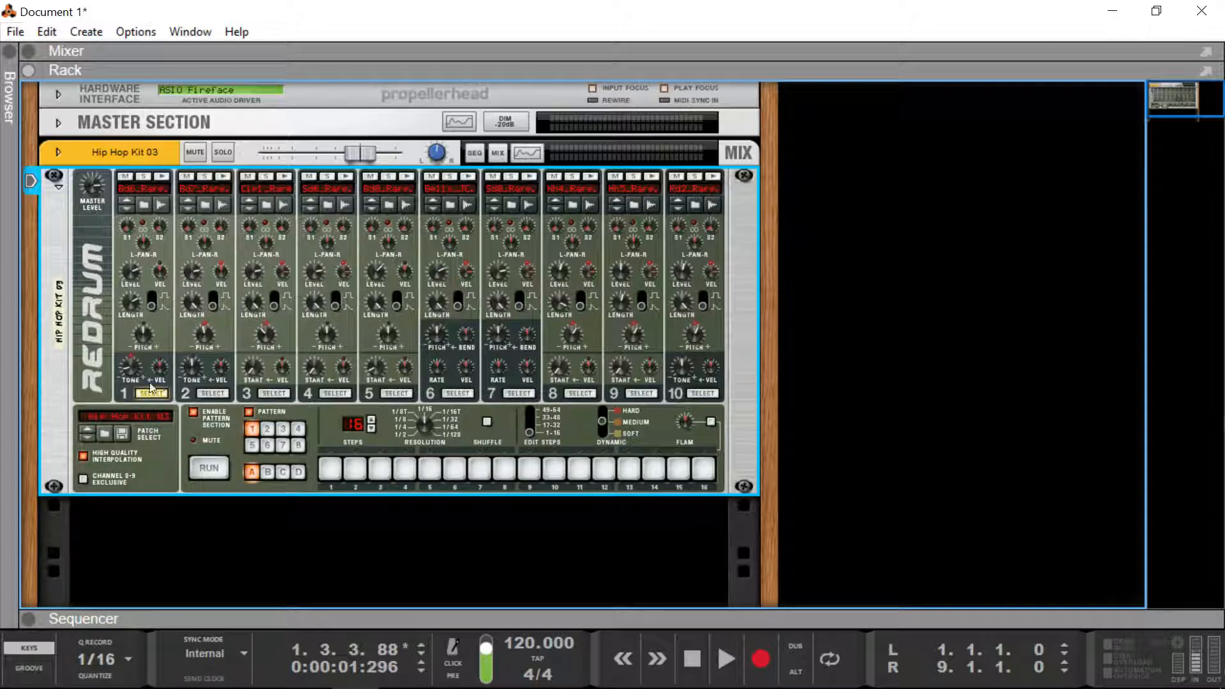
Step: Audition drum 1 and program its hits on steps 1, 5, 9 and 13
{"action": "left_click", "coordinate": [162, 177]}
{"action": "left_click", "coordinate": [162, 177]}
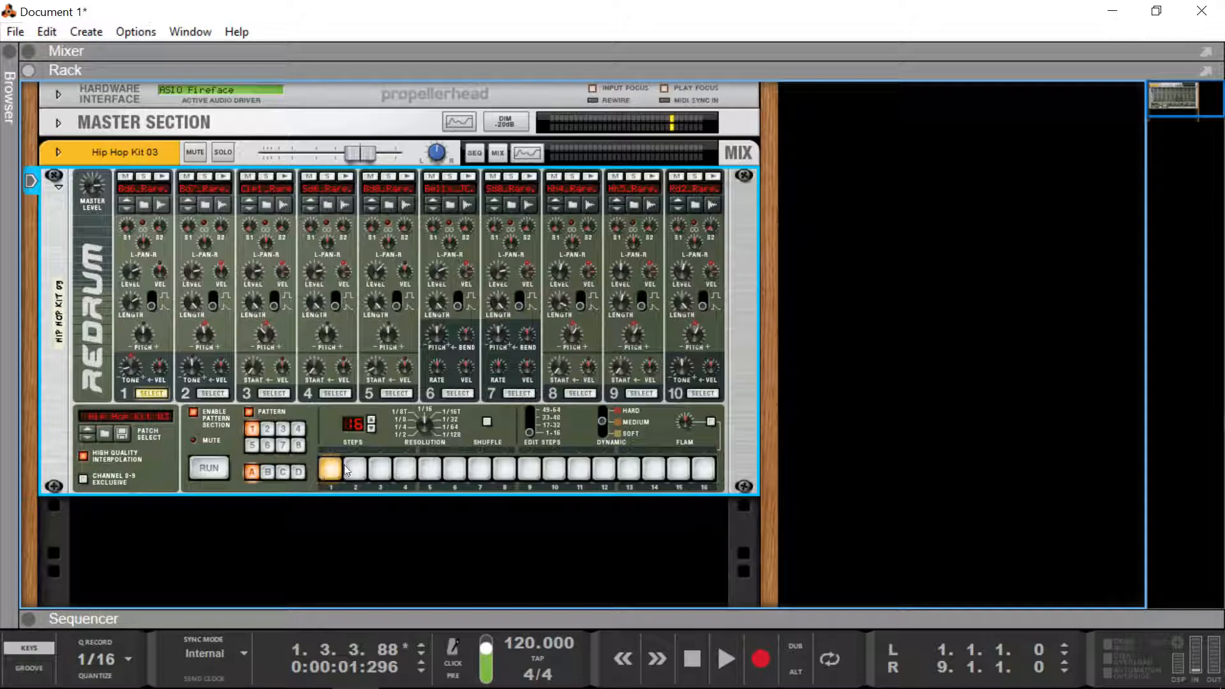
{"action": "left_click", "coordinate": [429, 470]}
{"action": "left_click", "coordinate": [530, 470]}
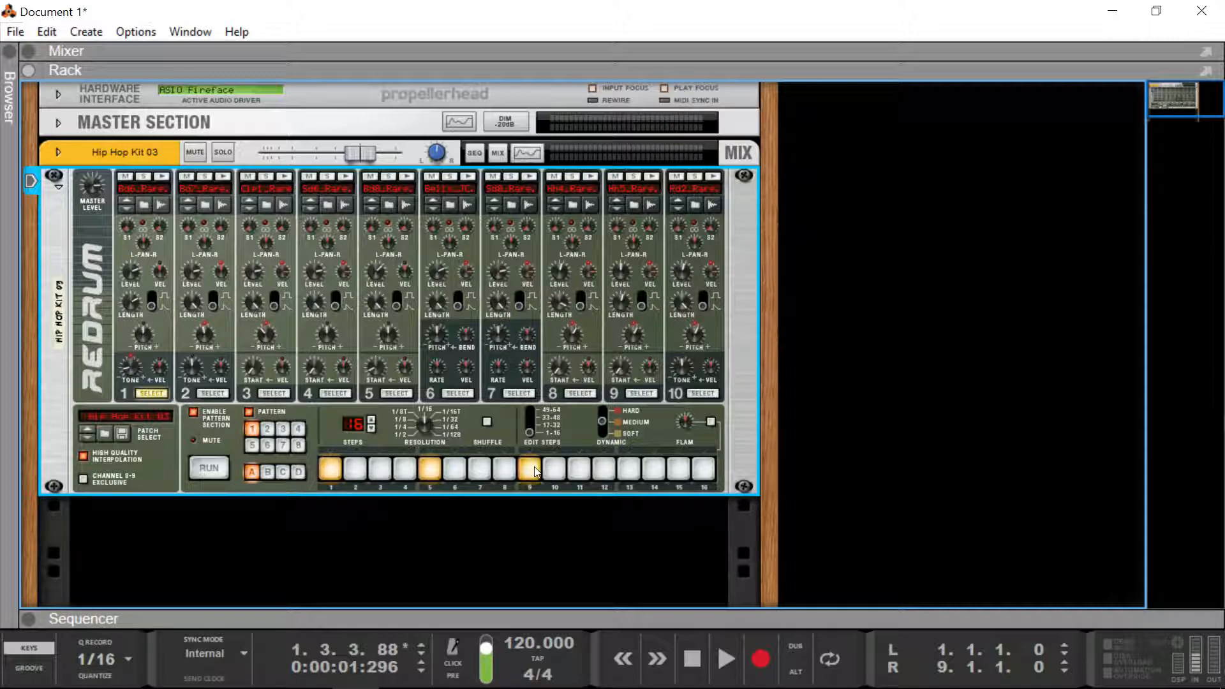
{"action": "left_click", "coordinate": [628, 470]}
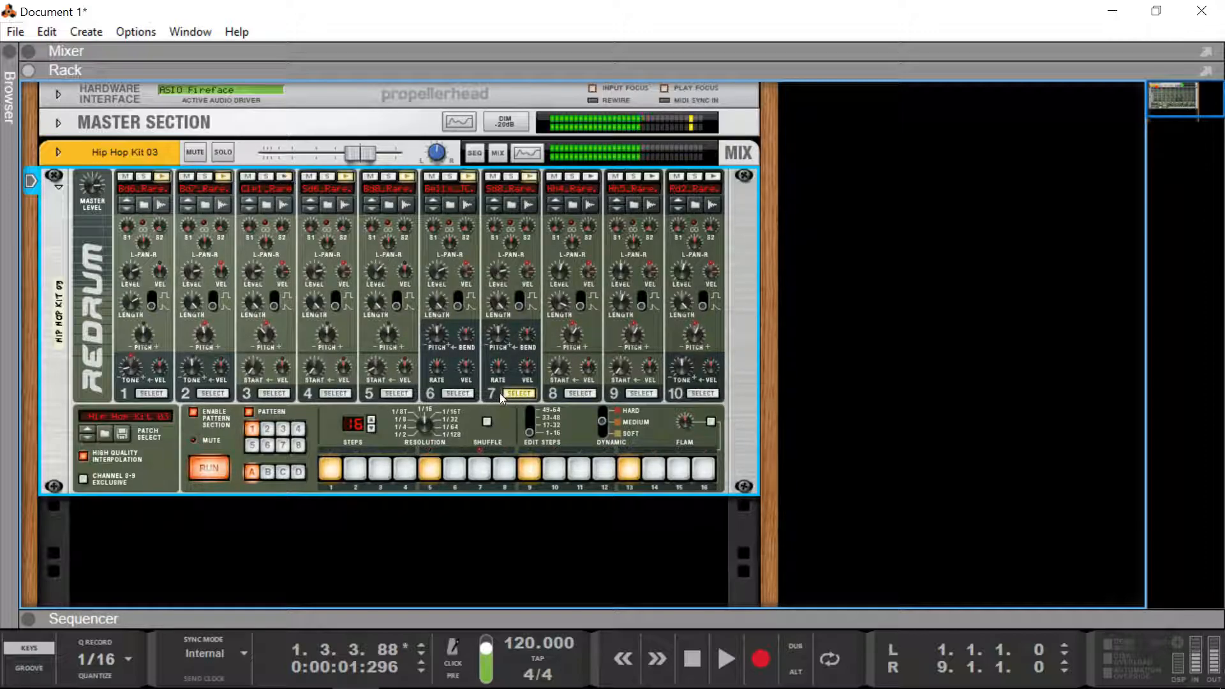
Step: Solo drum 7 and add hard-dynamic hits on steps 2 and 3 of its pattern
{"action": "left_click", "coordinate": [510, 176]}
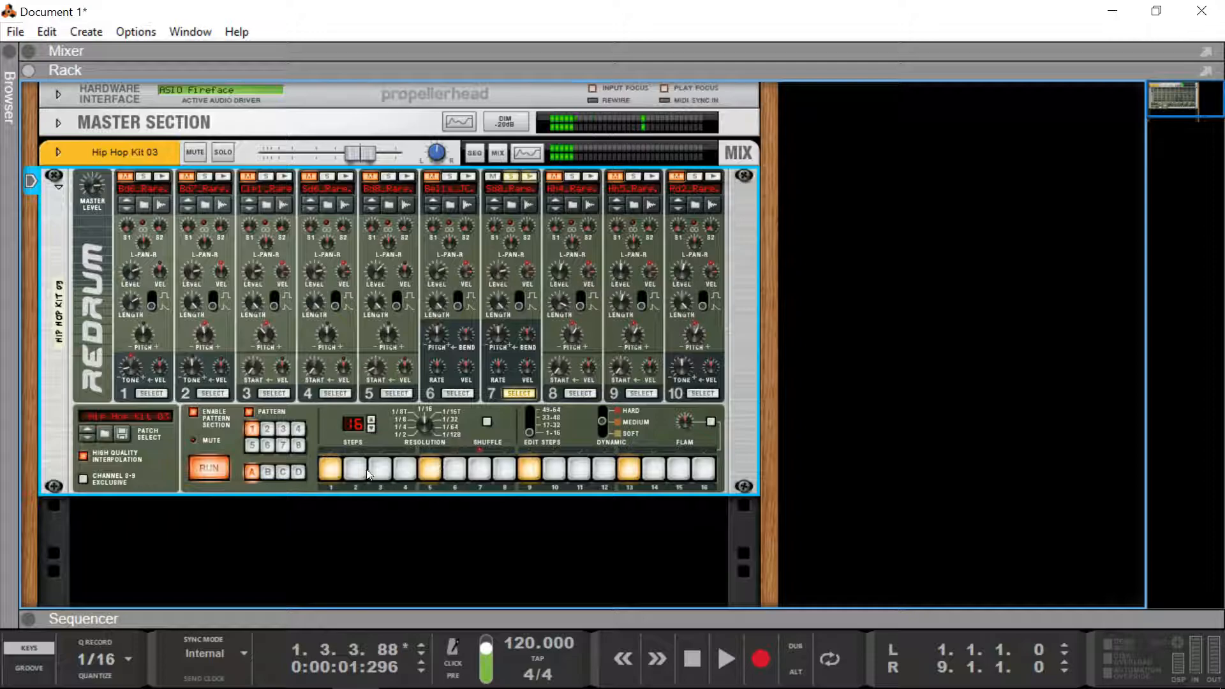
{"action": "left_click", "coordinate": [601, 410]}
{"action": "left_click", "coordinate": [355, 469]}
{"action": "left_click", "coordinate": [381, 469]}
Step: Switch the dynamic to soft and change drum 7's steps 1 to 5 to soft hits
{"action": "left_click", "coordinate": [601, 433]}
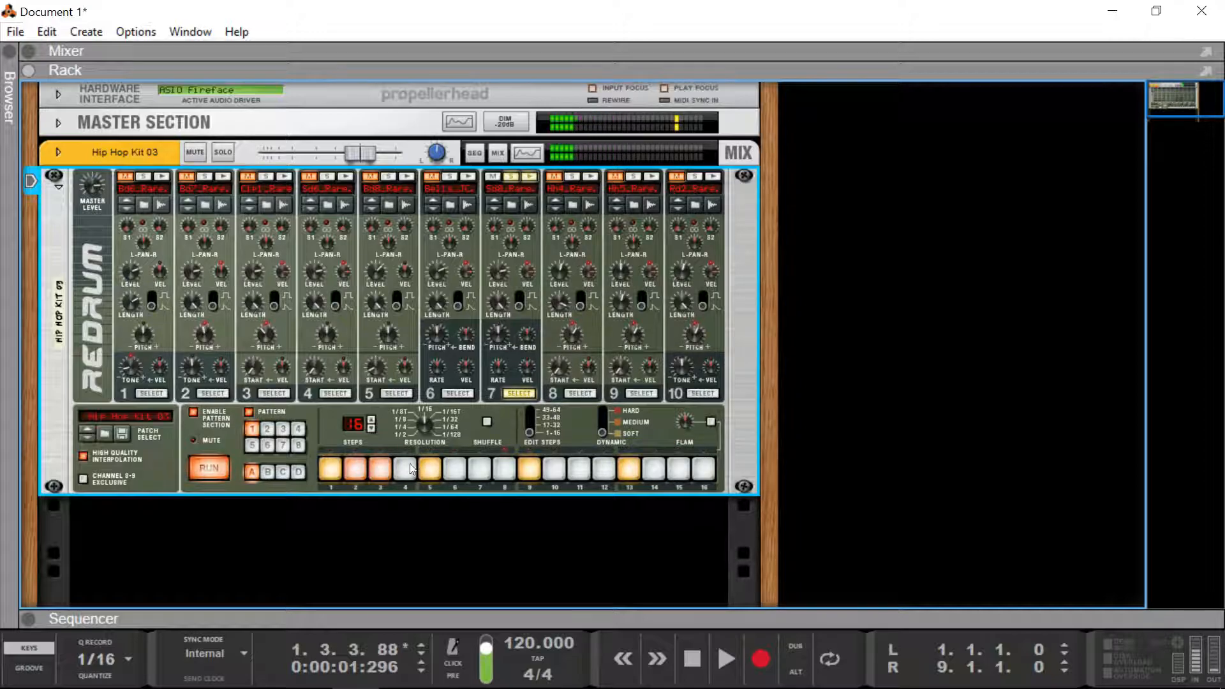
{"action": "left_click", "coordinate": [400, 471]}
{"action": "left_click", "coordinate": [340, 469]}
{"action": "left_click", "coordinate": [421, 469]}
{"action": "left_click", "coordinate": [380, 469]}
{"action": "left_click", "coordinate": [355, 469]}
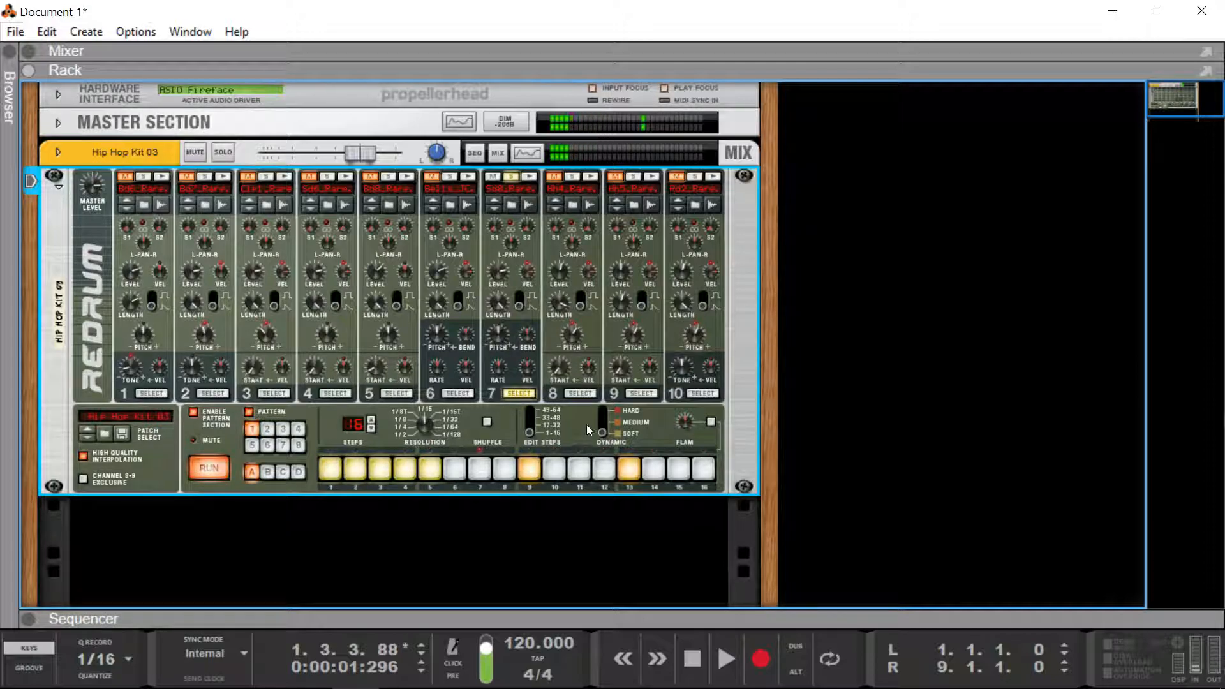
Step: Change drum 7's steps 1 to 5 to hard hits, and after that to medium hits
{"action": "left_click_drag", "start_coordinate": [332, 471], "coordinate": [426, 473]}
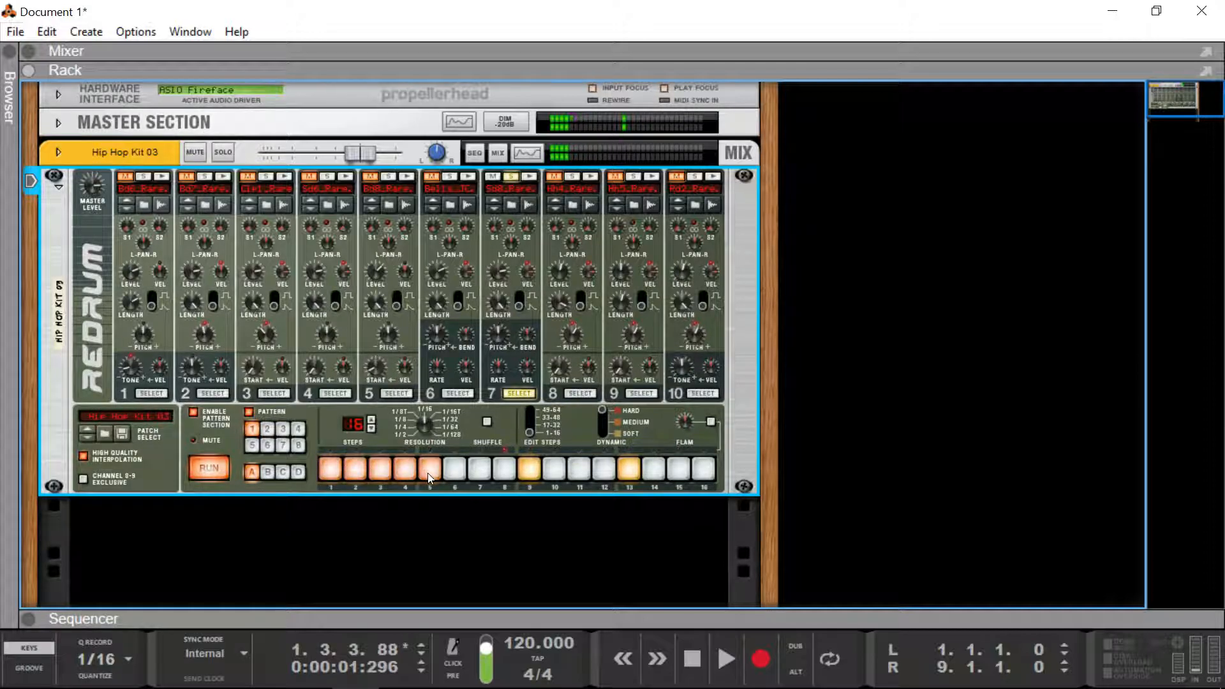
{"action": "left_click", "coordinate": [602, 422]}
{"action": "left_click_drag", "start_coordinate": [333, 468], "coordinate": [428, 471]}
Step: Try hard and soft hits on drum 7's steps 2 to 4 and clear them again
{"action": "left_click", "coordinate": [405, 470]}
{"action": "left_click", "coordinate": [370, 470]}
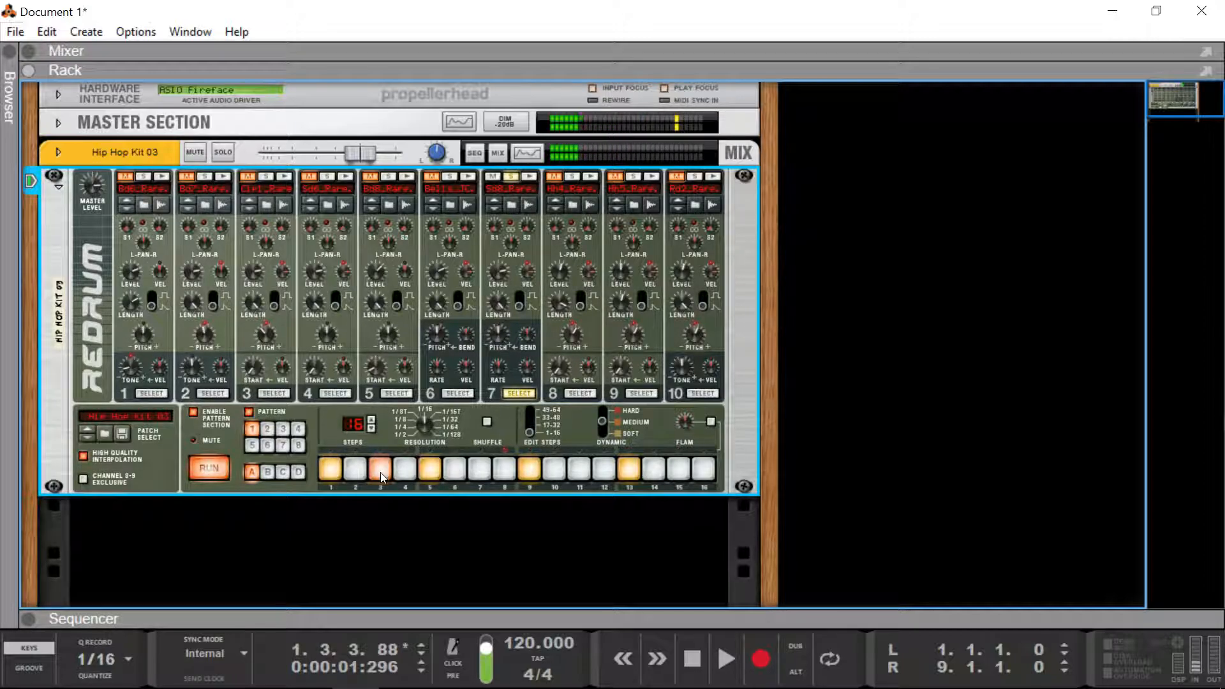
{"action": "left_click", "coordinate": [404, 470]}
{"action": "left_click", "coordinate": [407, 471]}
{"action": "left_click", "coordinate": [407, 471]}
{"action": "left_click", "coordinate": [372, 476]}
{"action": "left_click", "coordinate": [351, 470]}
{"action": "left_click", "coordinate": [379, 470]}
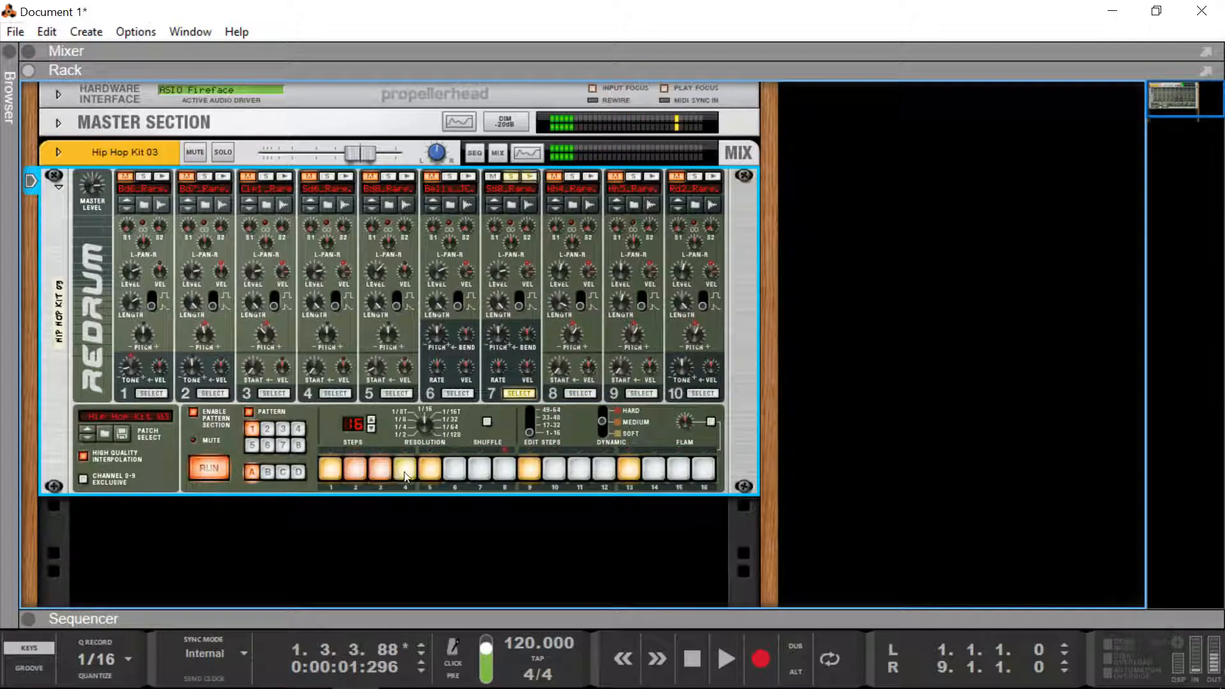
{"action": "left_click_drag", "start_coordinate": [363, 479], "coordinate": [397, 480]}
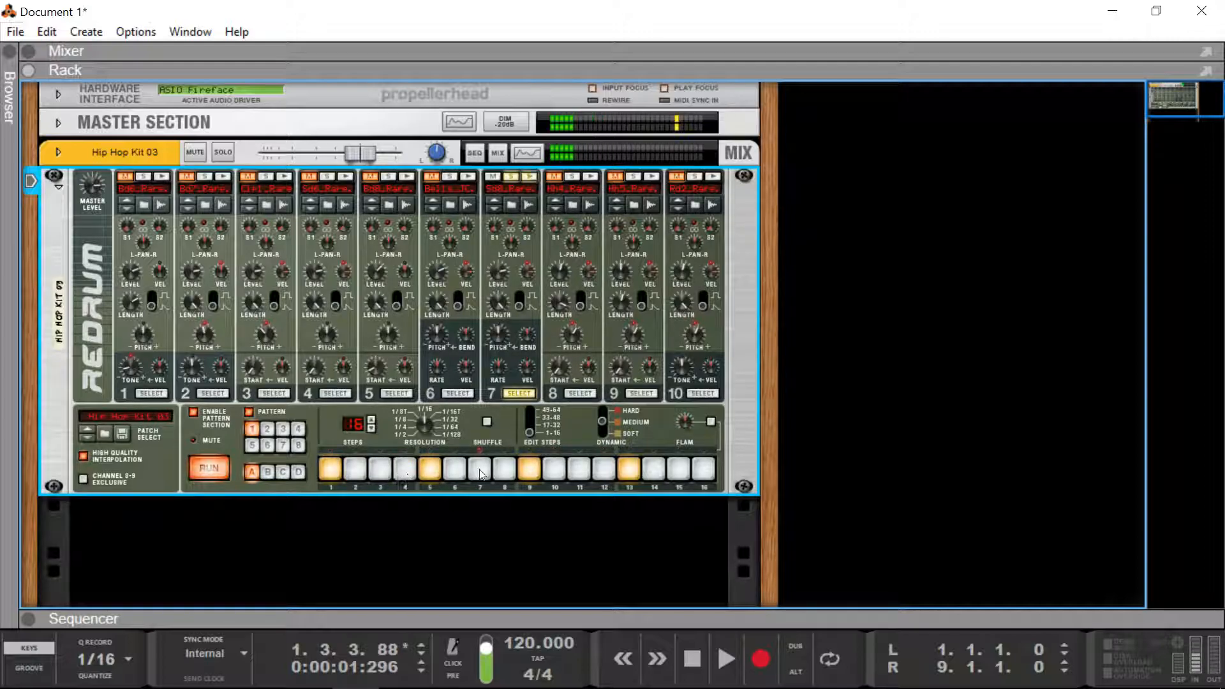
Step: Try a soft and then a hard hit on drum 7's step 11, clear it, and return the dynamic to medium
{"action": "left_click", "coordinate": [602, 431]}
{"action": "left_click", "coordinate": [578, 468]}
{"action": "left_click", "coordinate": [601, 412]}
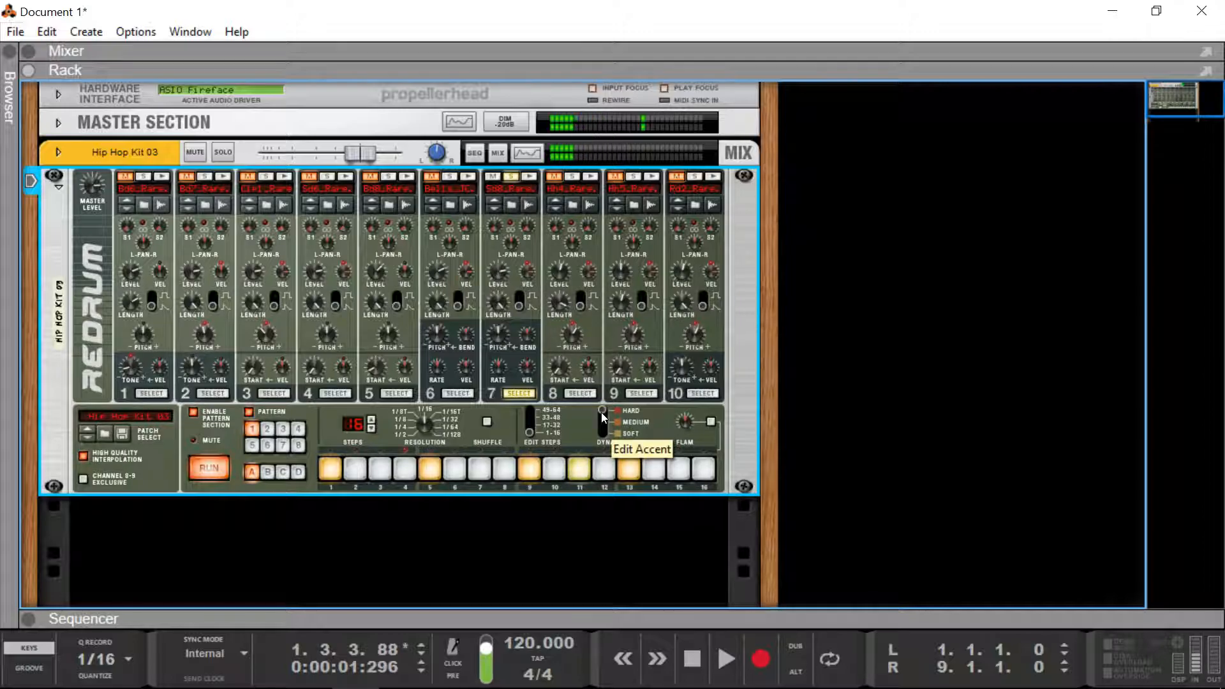
{"action": "left_click", "coordinate": [604, 469]}
{"action": "left_click", "coordinate": [604, 470]}
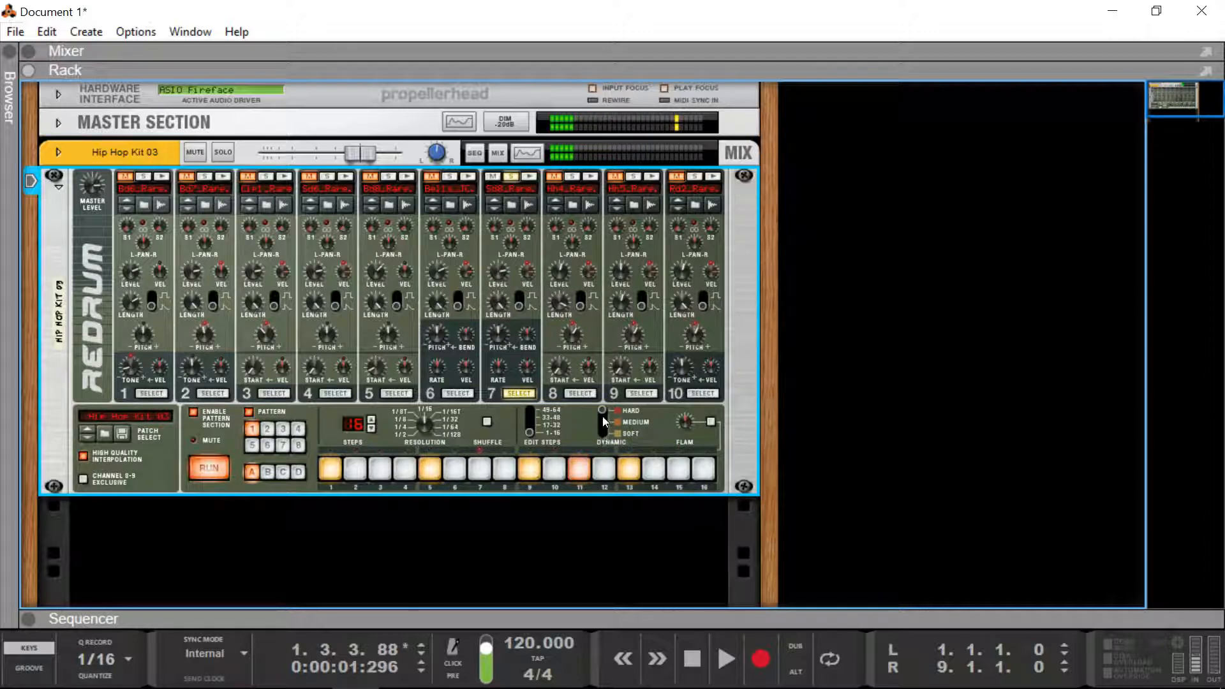
{"action": "left_click", "coordinate": [579, 469]}
{"action": "left_click", "coordinate": [603, 422]}
Step: Add drum 7 hits on steps 2, 3 and 4 and run the pattern, trying and clearing extra hits on steps 6 and 7
{"action": "left_click", "coordinate": [208, 467]}
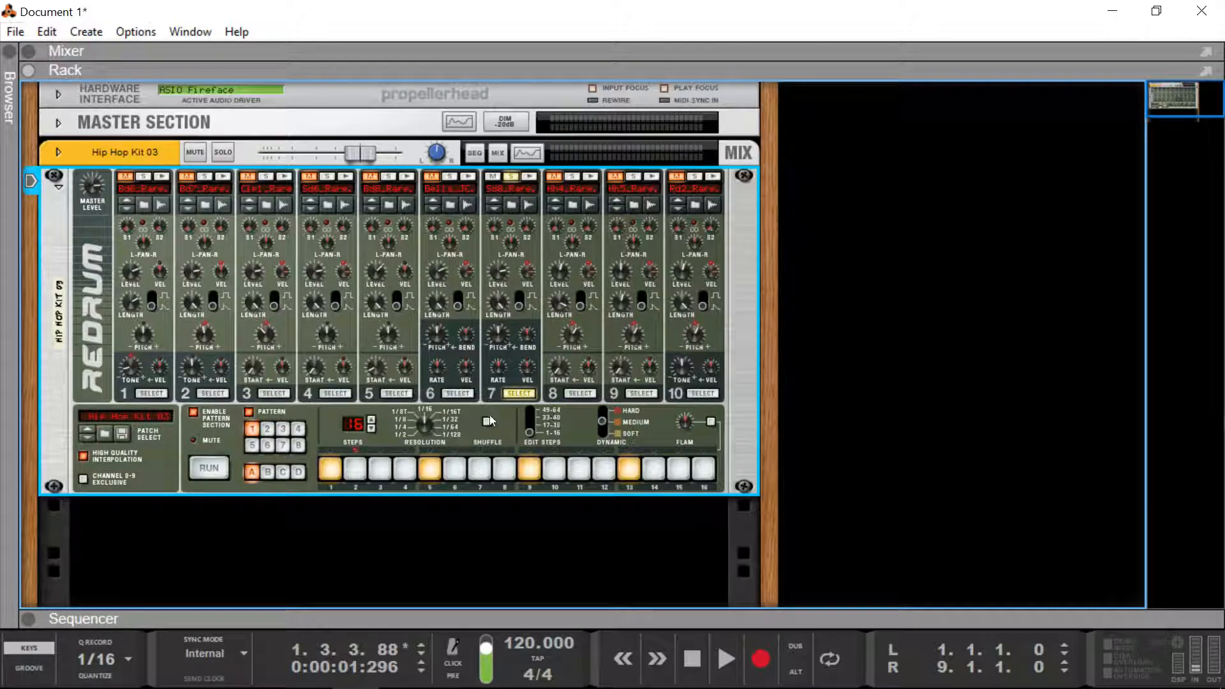
{"action": "left_click", "coordinate": [356, 469]}
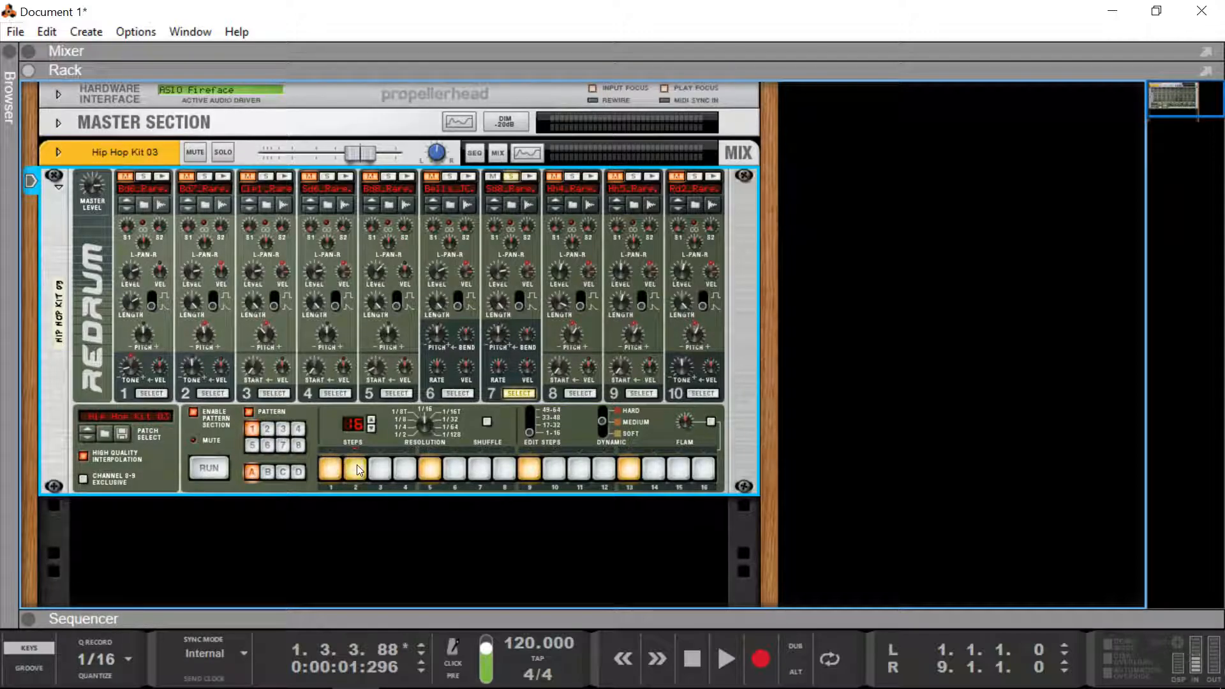
{"action": "left_click", "coordinate": [209, 470]}
{"action": "left_click", "coordinate": [380, 469]}
{"action": "left_click", "coordinate": [404, 468]}
{"action": "left_click", "coordinate": [454, 469]}
{"action": "left_click", "coordinate": [479, 469]}
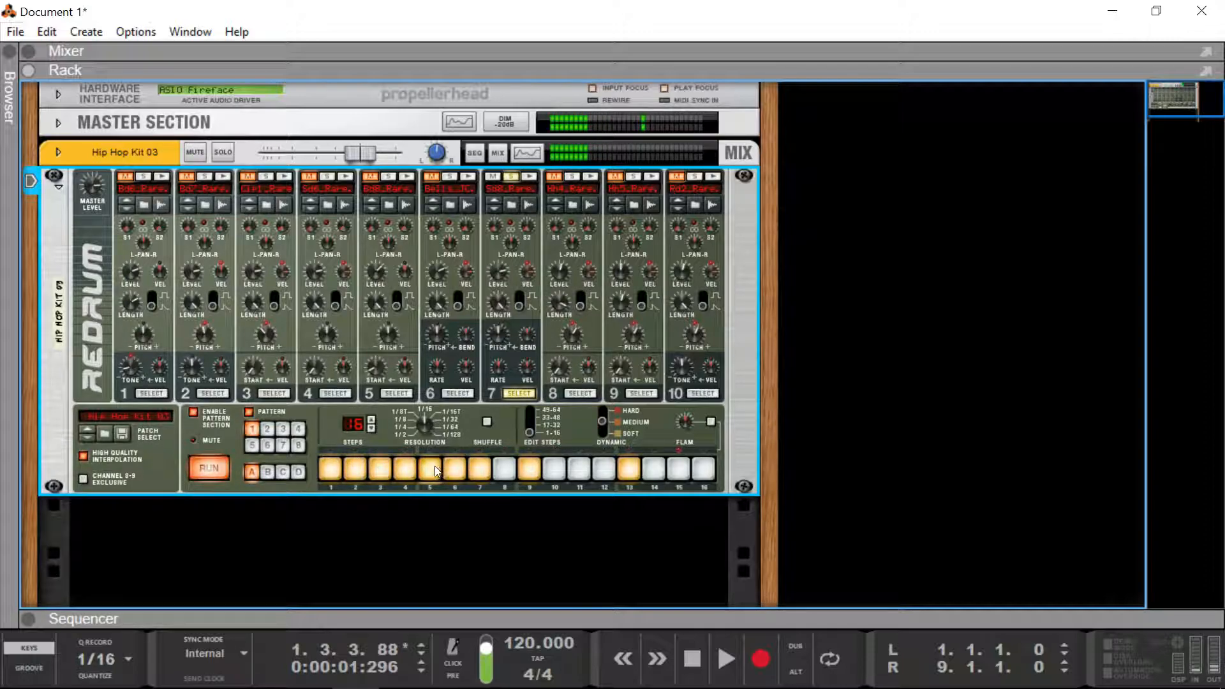
{"action": "left_click_drag", "start_coordinate": [434, 471], "coordinate": [482, 471]}
{"action": "left_click", "coordinate": [431, 470]}
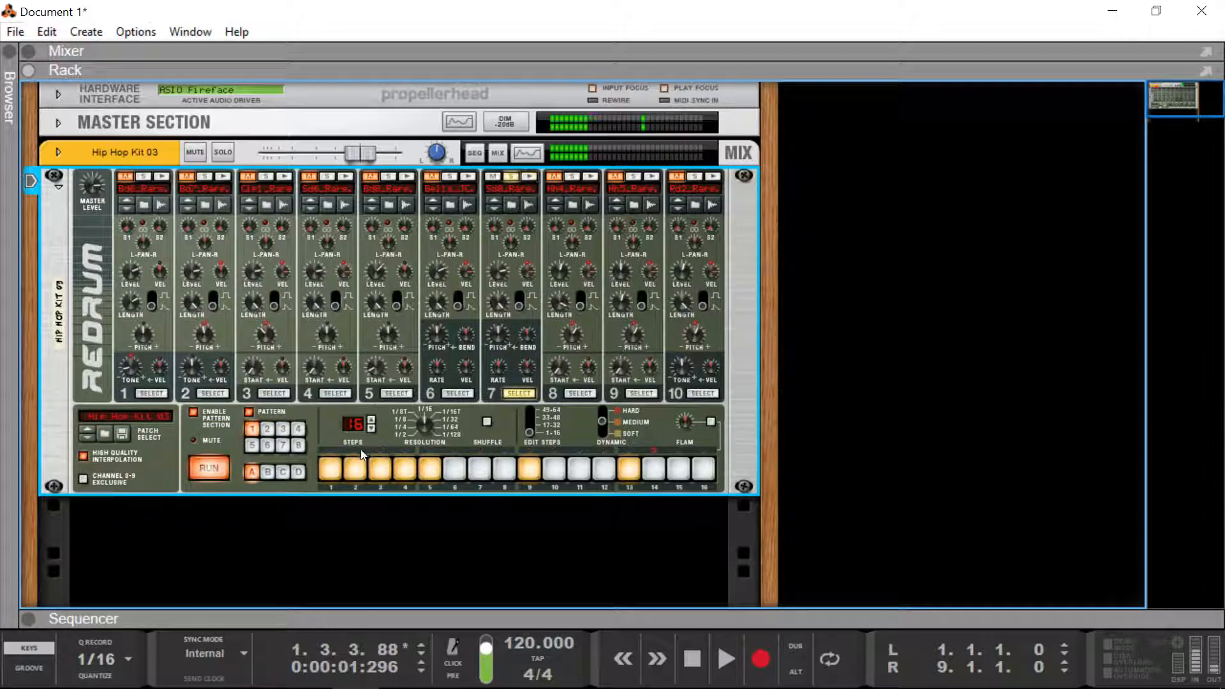
Step: Turn on flam and apply it to drum 7's hits within steps 1 to 5
{"action": "left_click", "coordinate": [712, 422]}
{"action": "left_click", "coordinate": [413, 469]}
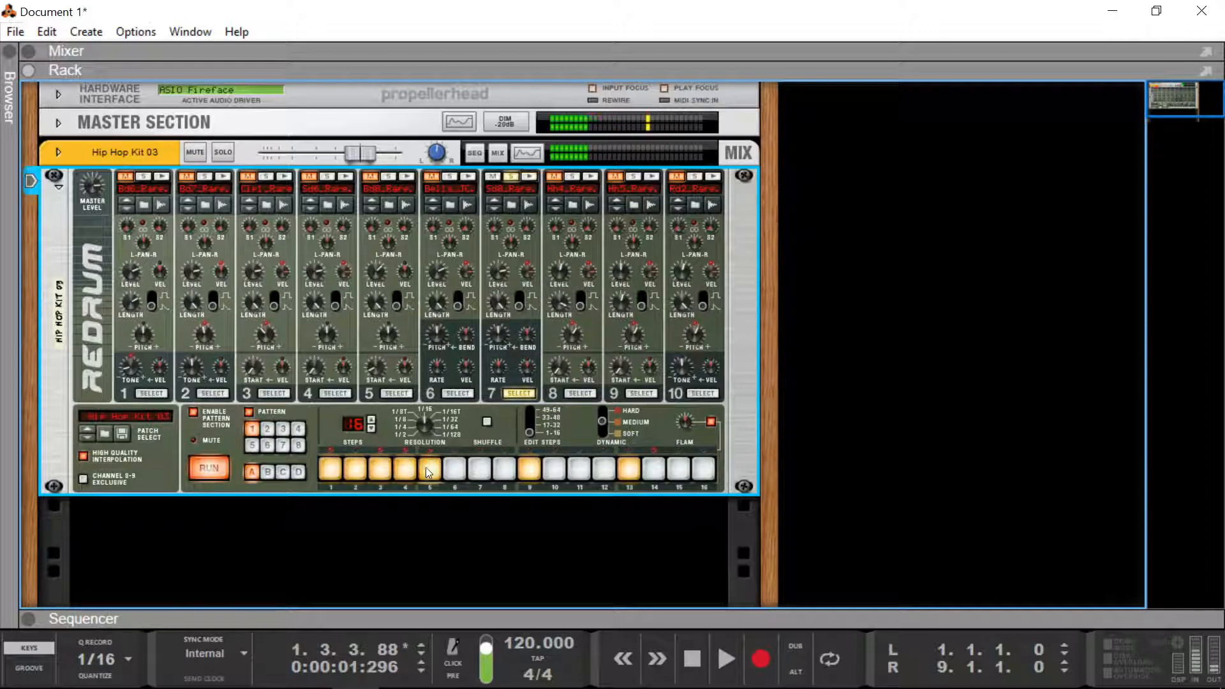
Step: Turn off flam, clear drum 7's hits on steps 3 and 4, and restart the pattern
{"action": "left_click", "coordinate": [711, 421]}
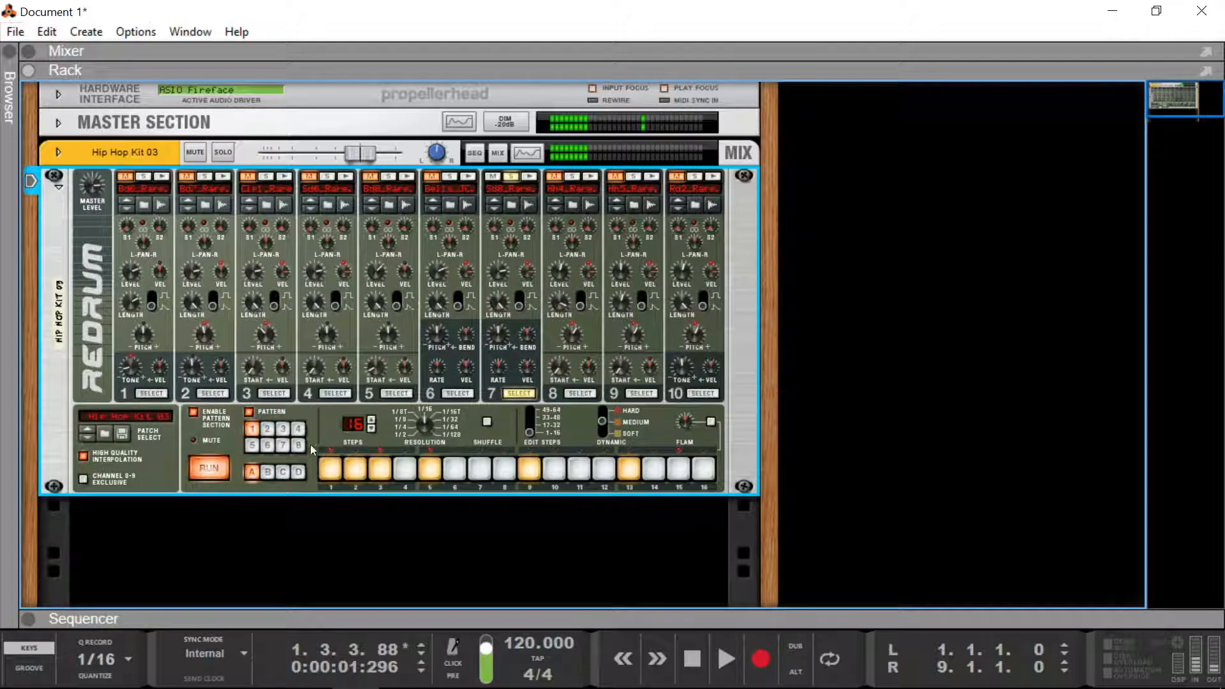
{"action": "left_click", "coordinate": [208, 467]}
{"action": "left_click", "coordinate": [379, 470]}
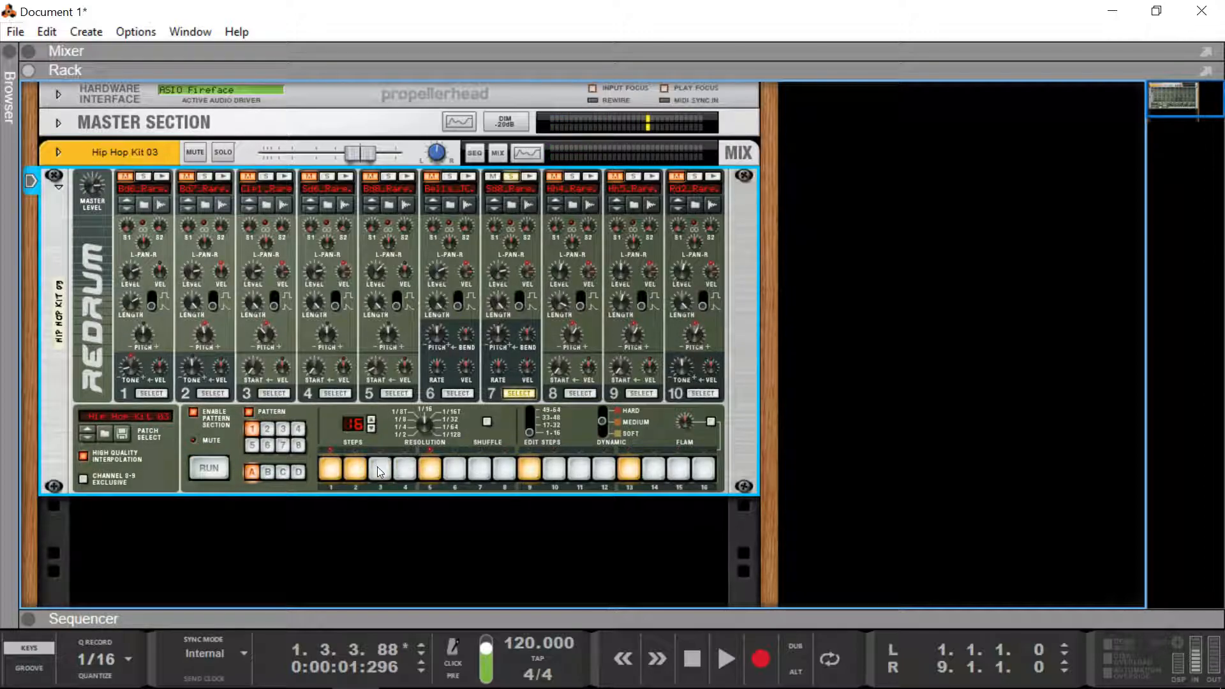
{"action": "left_click", "coordinate": [433, 465]}
{"action": "left_click", "coordinate": [205, 467]}
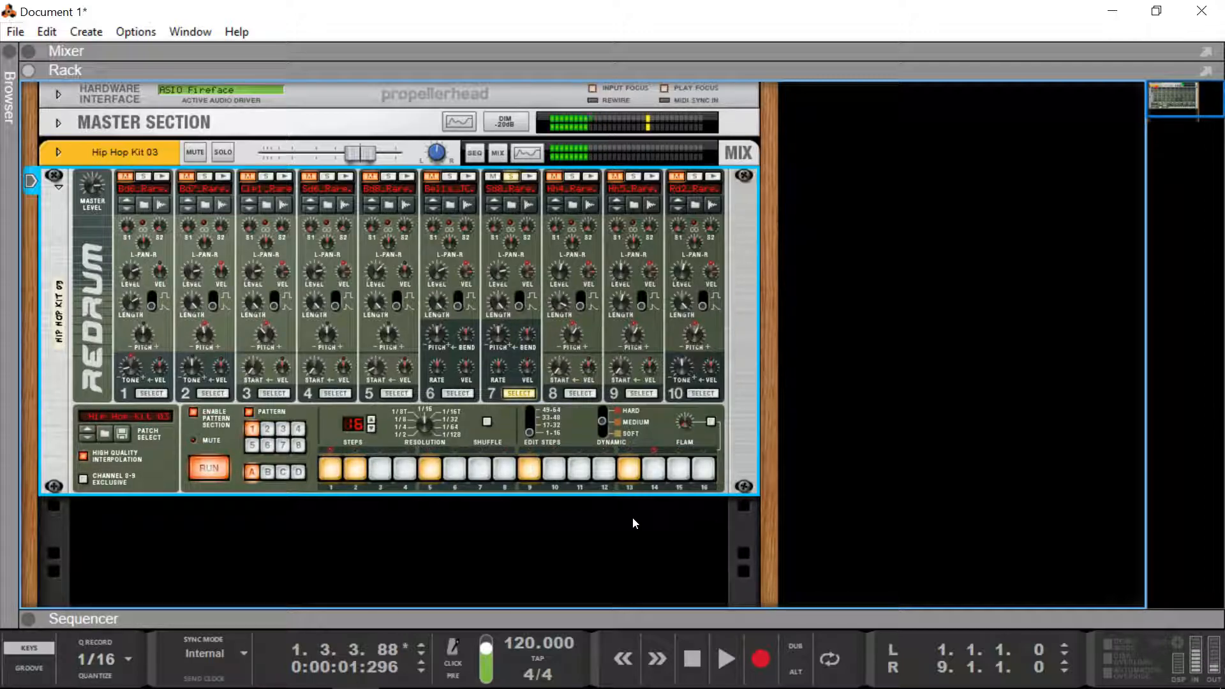
Step: Adjust the flam amount while the pattern plays, turn flam on, and stop the pattern
{"action": "mouse_move", "coordinate": [684, 424]}
{"action": "left_mouse_down"}
{"action": "mouse_move", "coordinate": [667, 393]}
{"action": "mouse_move", "coordinate": [687, 431]}
{"action": "left_mouse_up"}
{"action": "left_click", "coordinate": [705, 422]}
{"action": "left_click", "coordinate": [198, 469]}
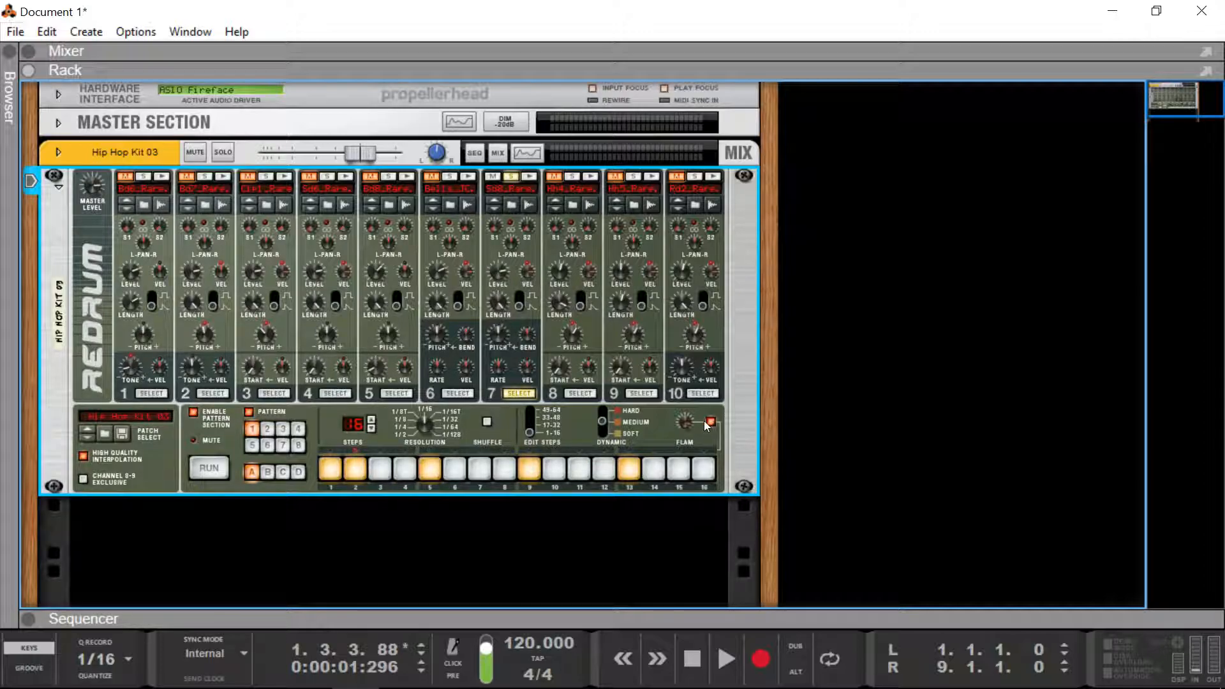
Step: Clear drum 7's hits on steps 2 and 3, turn off flam, and adjust the flam amount
{"action": "left_click", "coordinate": [381, 472]}
{"action": "left_click", "coordinate": [355, 470]}
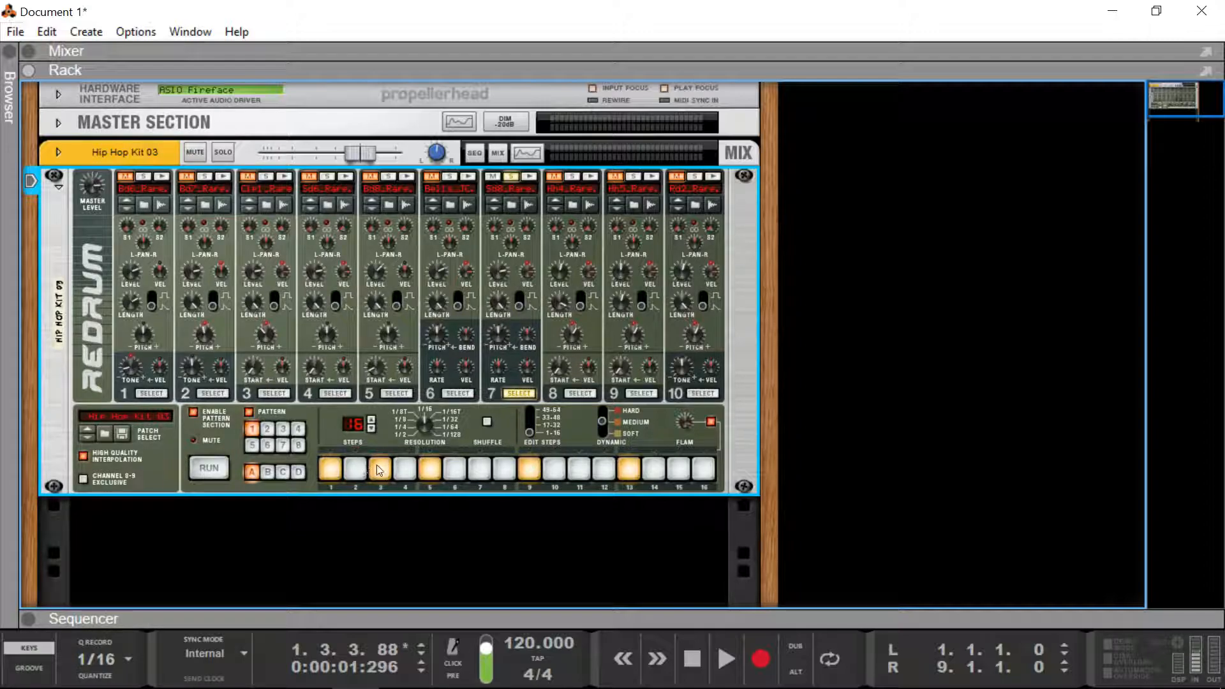
{"action": "left_click", "coordinate": [710, 421]}
{"action": "left_click_drag", "start_coordinate": [689, 428], "coordinate": [689, 438]}
{"action": "left_click", "coordinate": [382, 468]}
Step: Select drum 1 for editing, solo it instead of drum 7, and run the pattern
{"action": "left_click", "coordinate": [164, 393]}
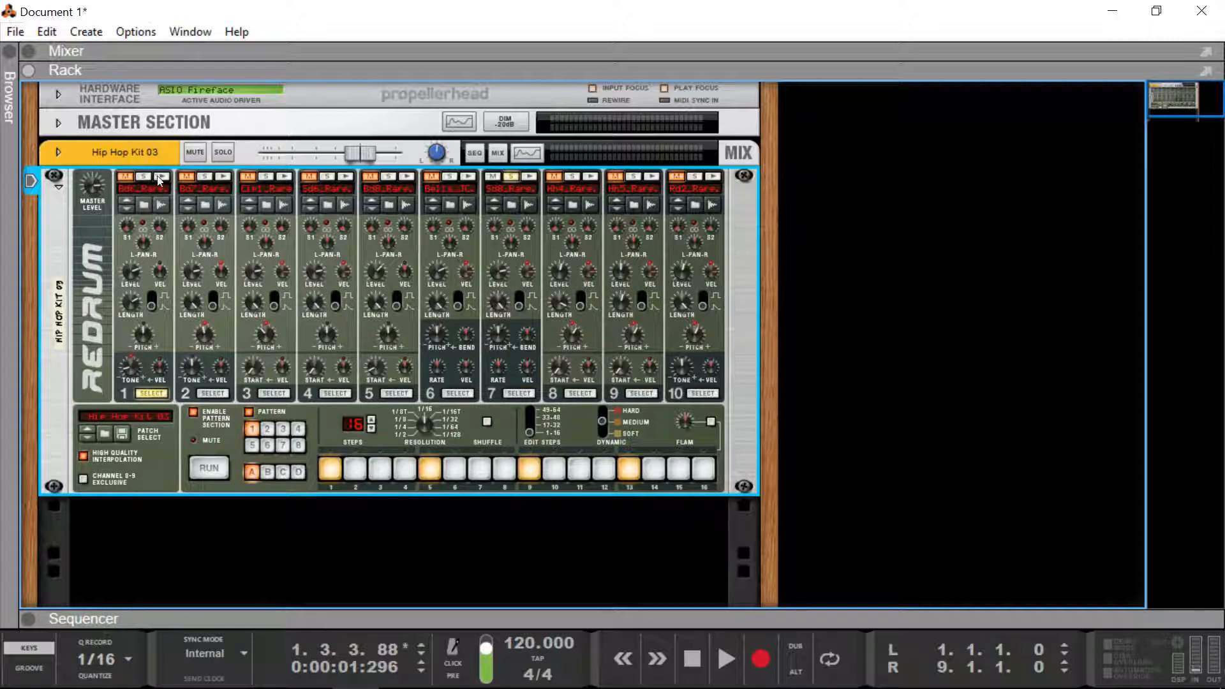
{"action": "left_click", "coordinate": [510, 176]}
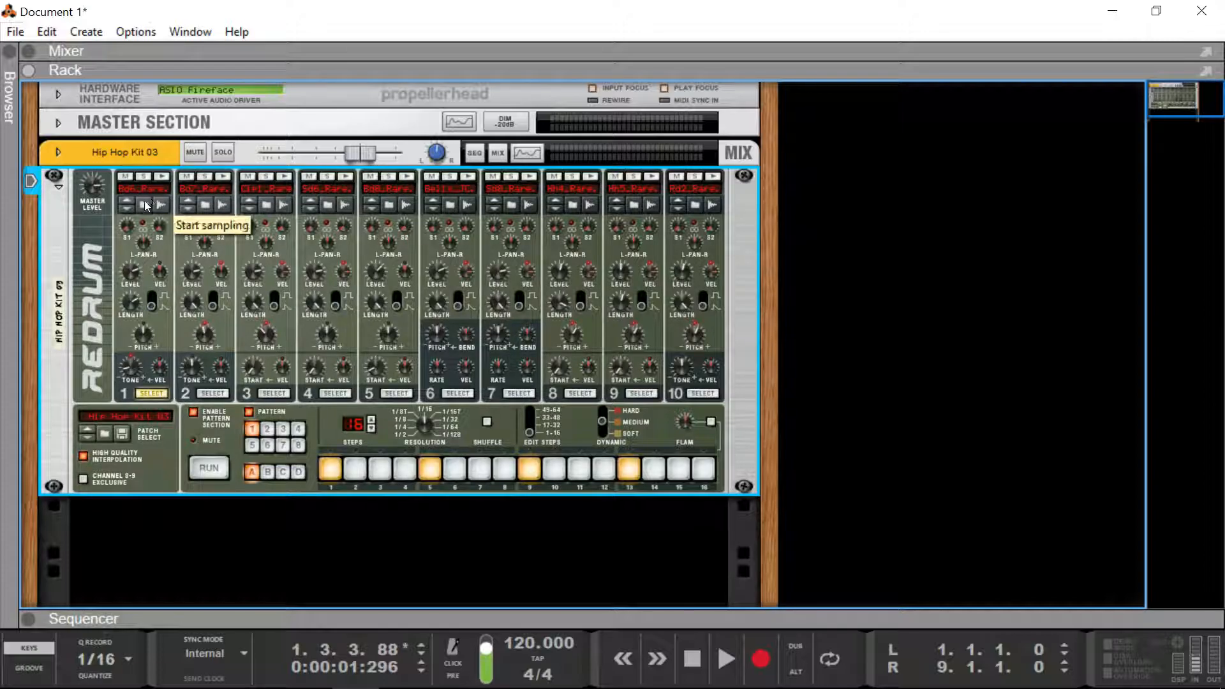
{"action": "left_click", "coordinate": [145, 177]}
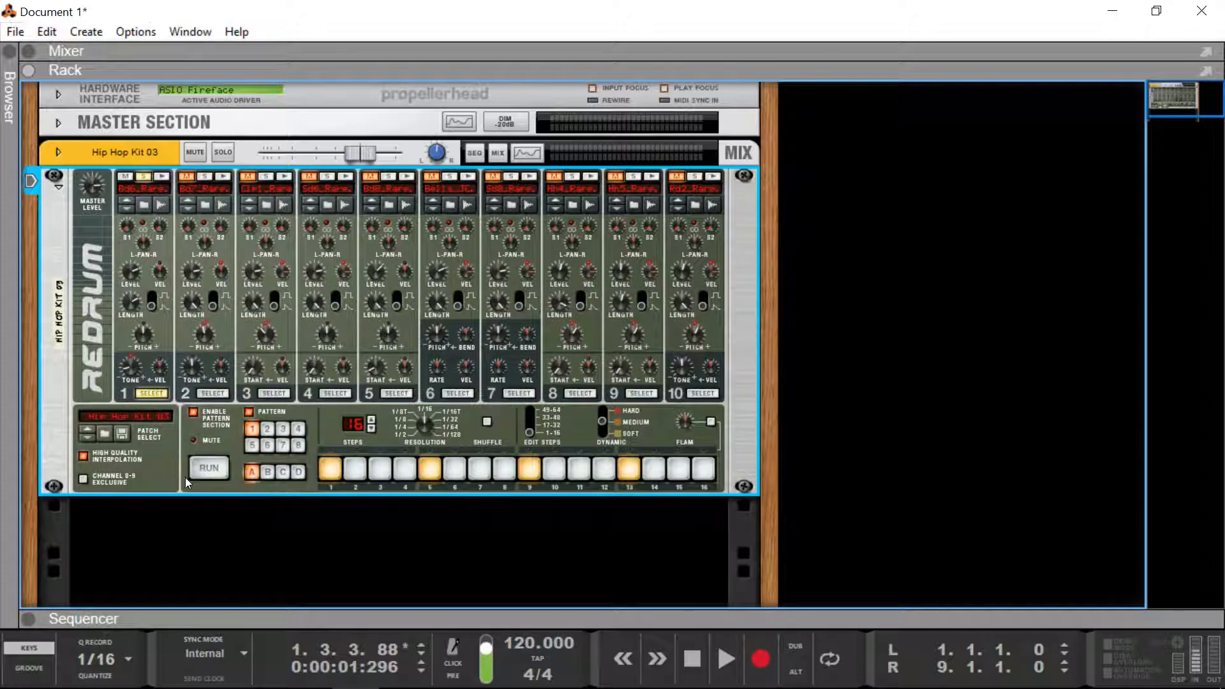
{"action": "left_click", "coordinate": [203, 475]}
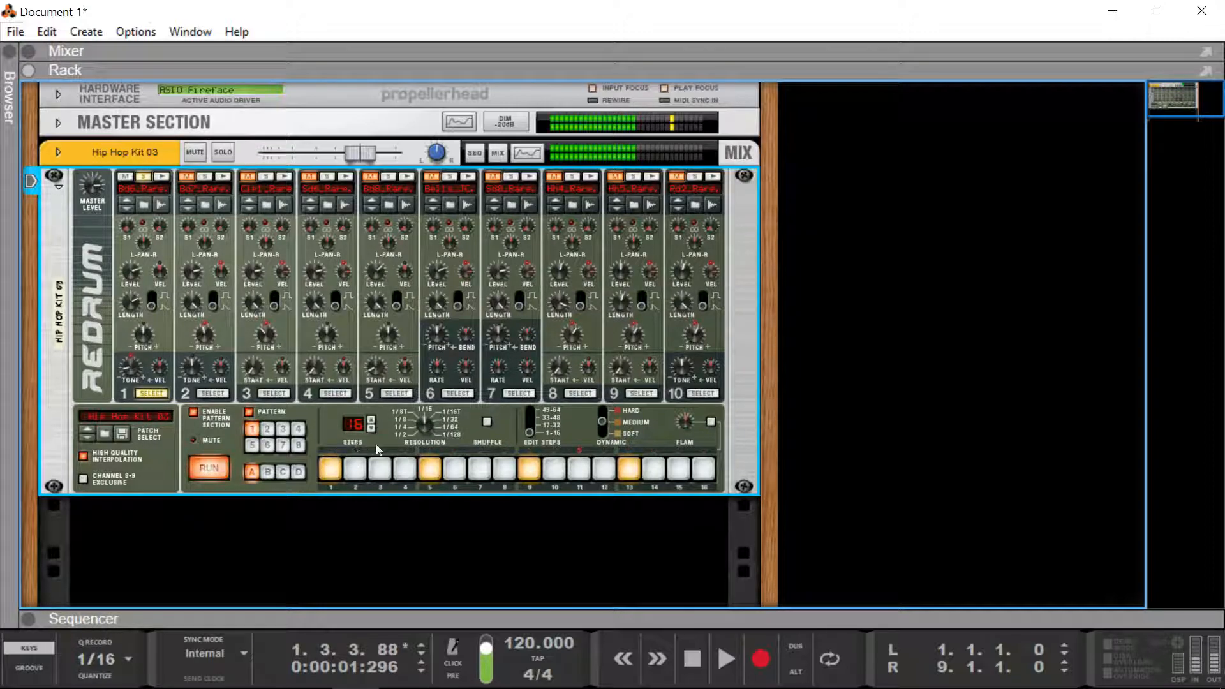
Step: Fill all 16 of drum 1's steps while the pattern plays, and try a 1/4 resolution before returning to 1/16
{"action": "left_click_drag", "start_coordinate": [423, 426], "coordinate": [426, 439]}
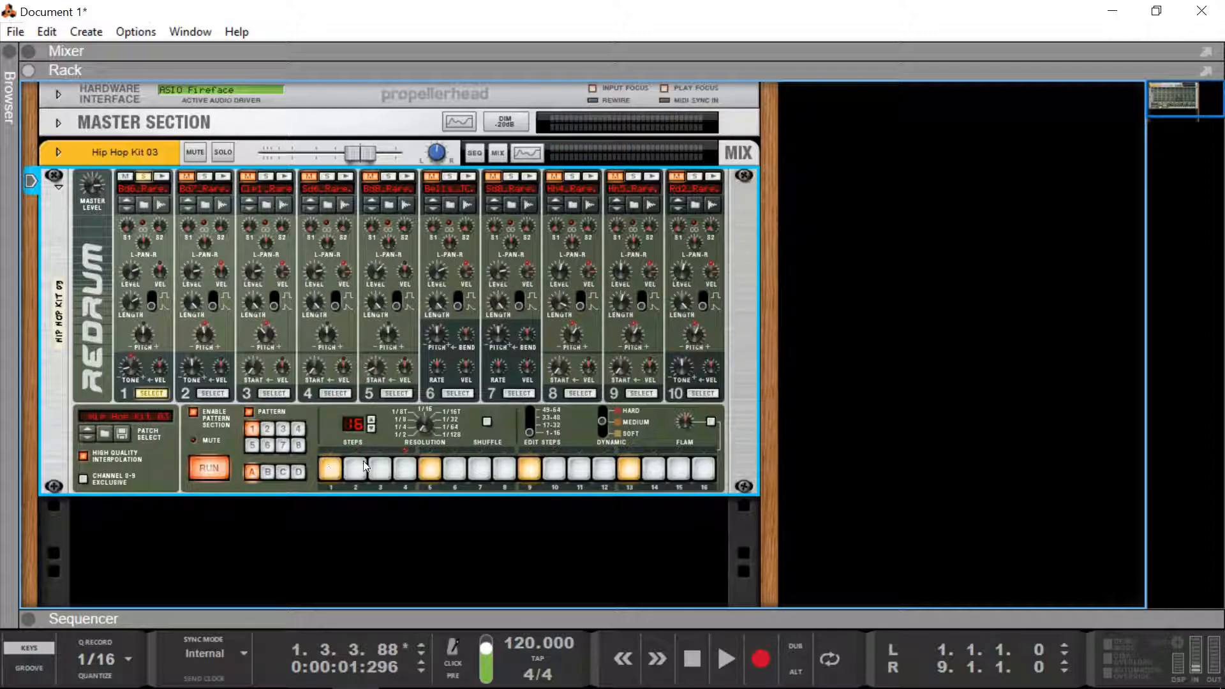
{"action": "left_click", "coordinate": [381, 467]}
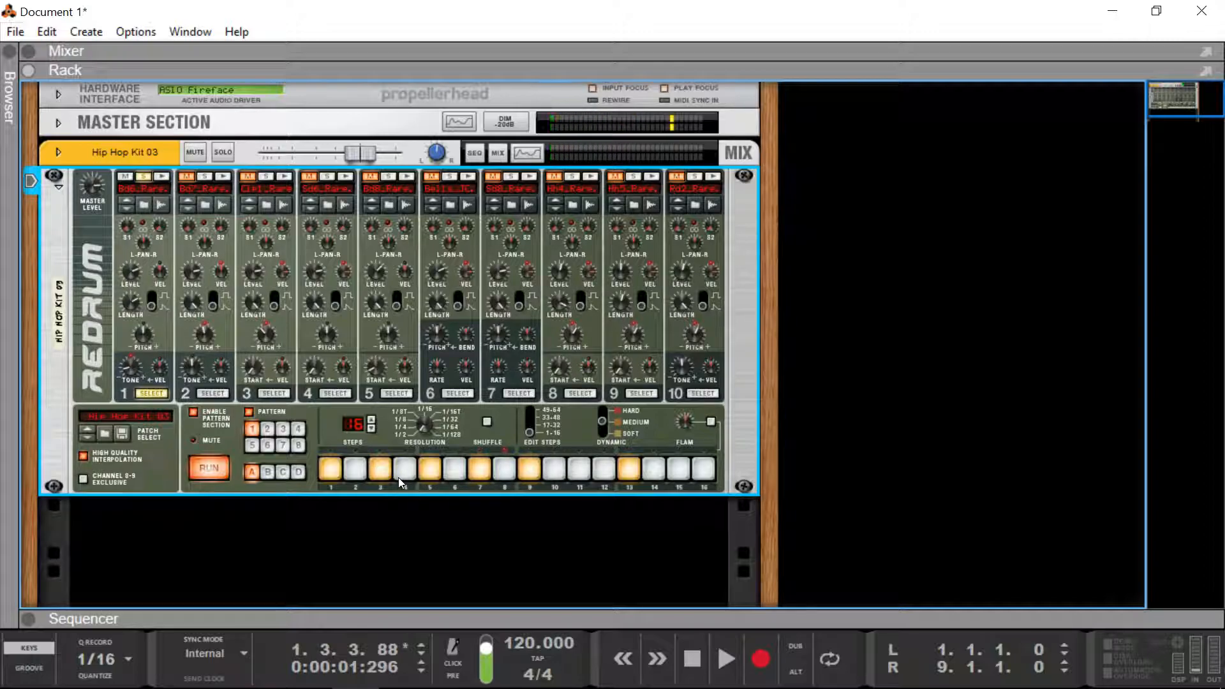
{"action": "left_click", "coordinate": [579, 466]}
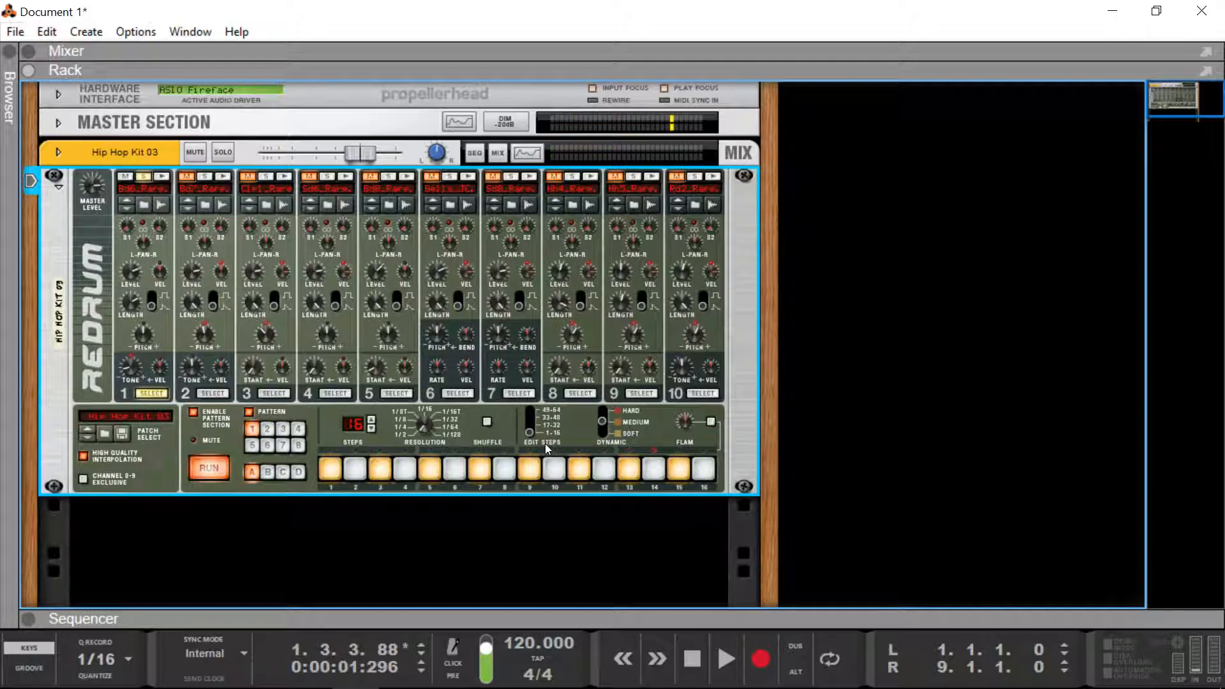
{"action": "left_click_drag", "start_coordinate": [354, 469], "coordinate": [677, 468]}
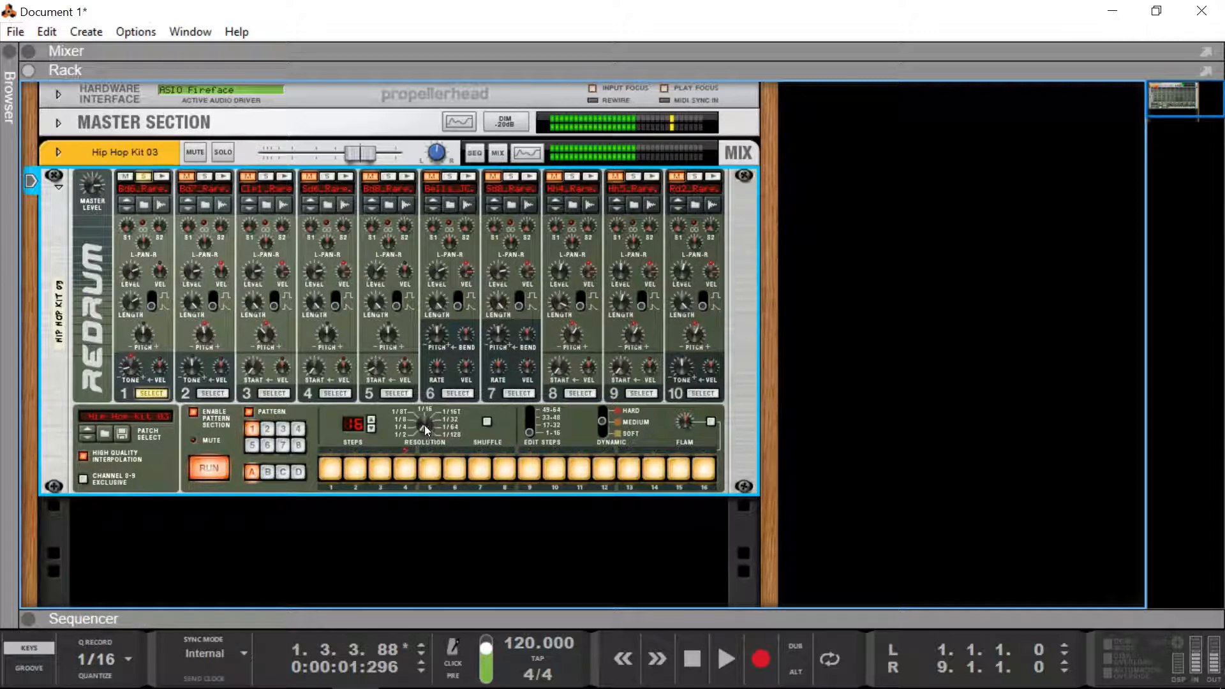
{"action": "left_click_drag", "start_coordinate": [421, 434], "coordinate": [427, 433]}
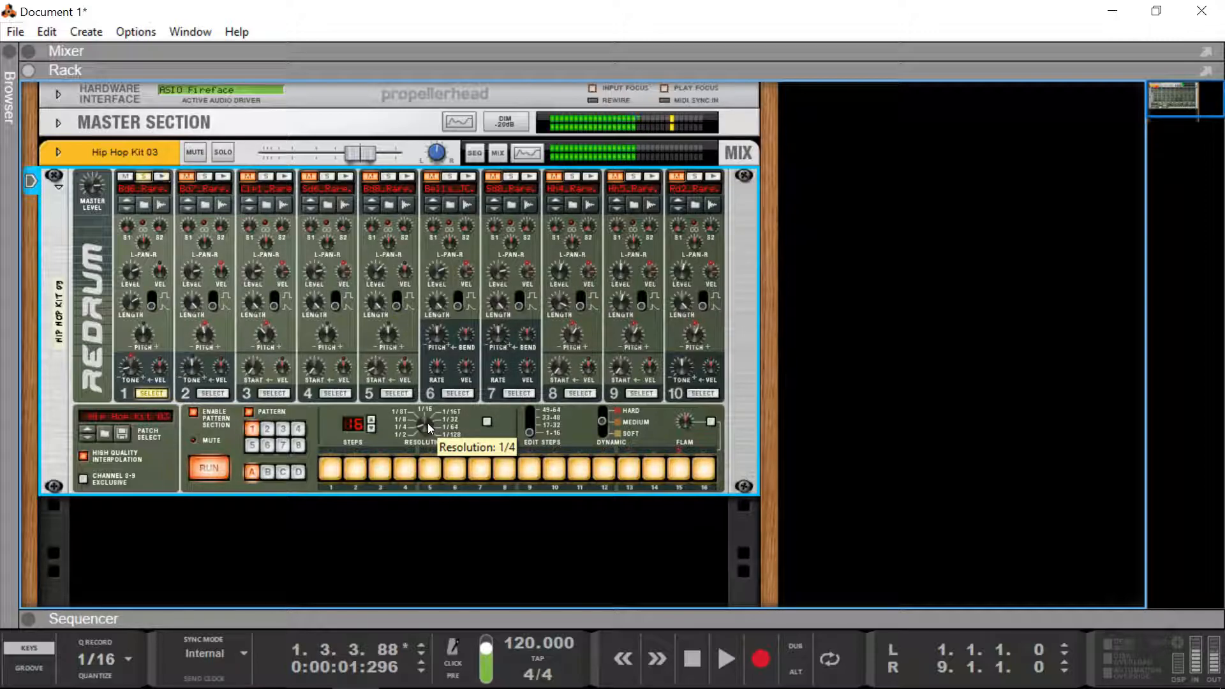
{"action": "mouse_move", "coordinate": [434, 429]}
{"action": "left_mouse_down"}
{"action": "mouse_move", "coordinate": [420, 409]}
{"action": "mouse_move", "coordinate": [408, 432]}
{"action": "mouse_move", "coordinate": [424, 434]}
{"action": "mouse_move", "coordinate": [423, 414]}
{"action": "left_mouse_up"}
Step: Clear drum 1's extra hits, leaving only steps 1, 5, 9 and 13 active
{"action": "left_click_drag", "start_coordinate": [352, 467], "coordinate": [704, 471]}
{"action": "left_click", "coordinate": [429, 475]}
{"action": "left_click", "coordinate": [529, 470]}
{"action": "left_click", "coordinate": [628, 469]}
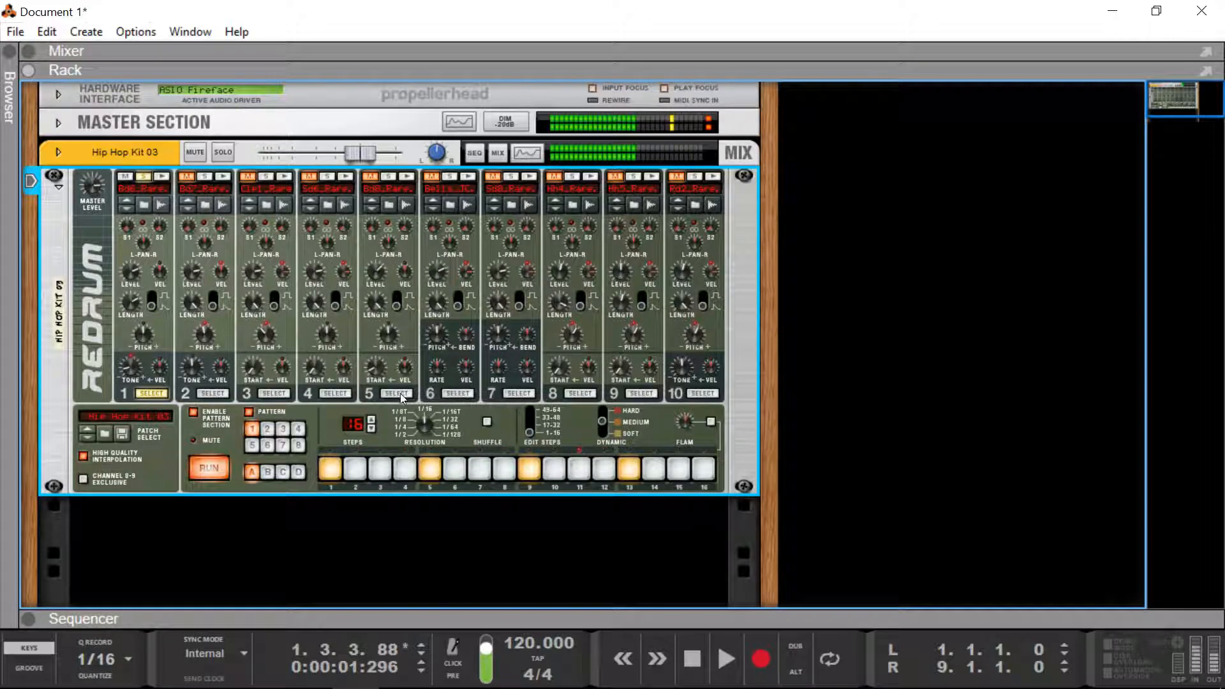
Step: Solo drum 6 instead of drum 1 and try hits on its steps 1 to 8, clearing them again
{"action": "left_click", "coordinate": [212, 393]}
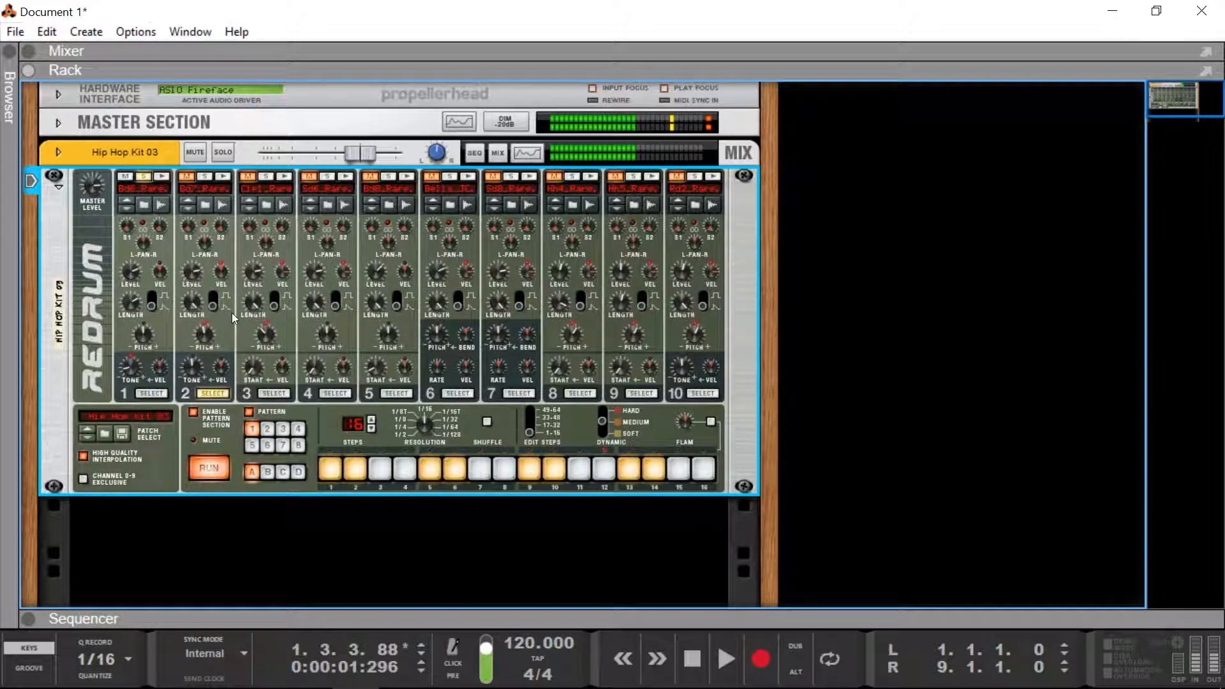
{"action": "left_click", "coordinate": [457, 394]}
{"action": "left_click", "coordinate": [449, 176]}
{"action": "left_click", "coordinate": [144, 176]}
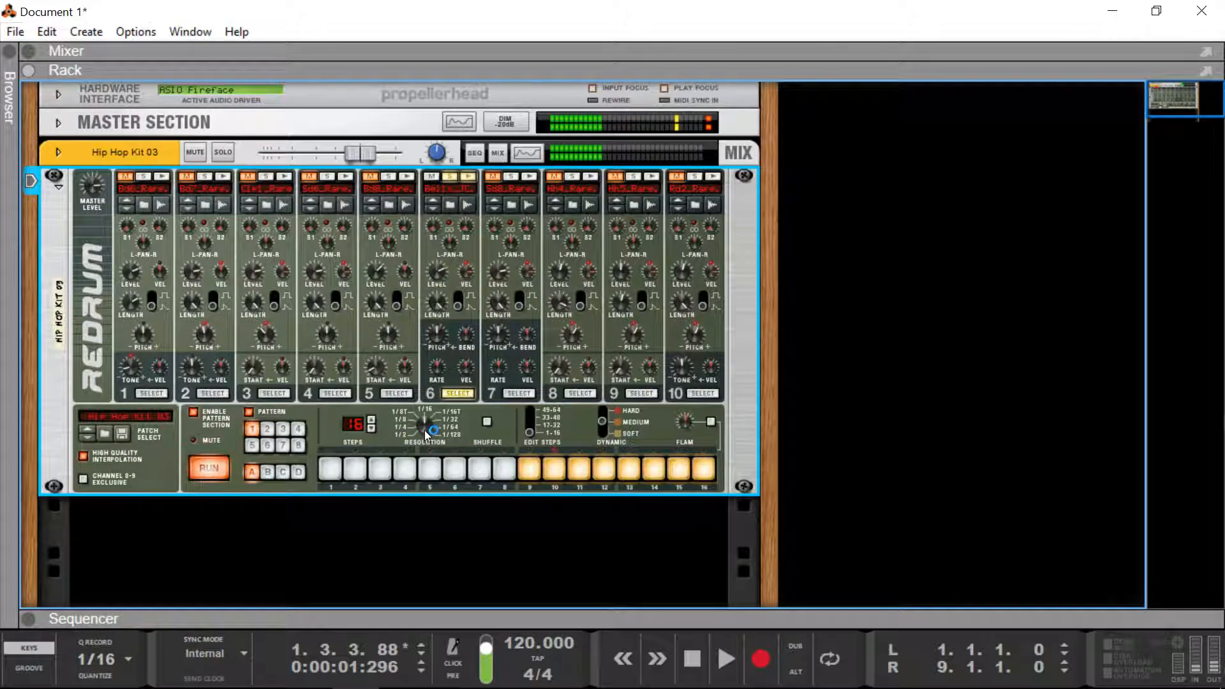
{"action": "left_click_drag", "start_coordinate": [329, 470], "coordinate": [536, 477]}
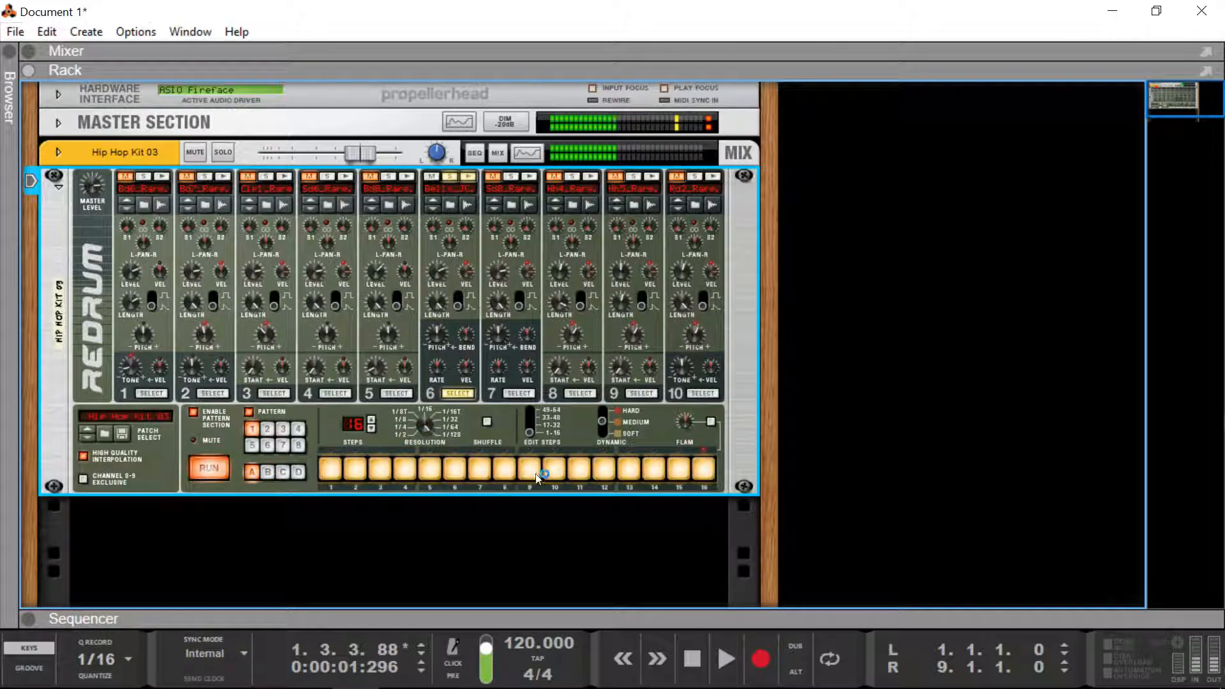
{"action": "left_click_drag", "start_coordinate": [342, 470], "coordinate": [504, 471]}
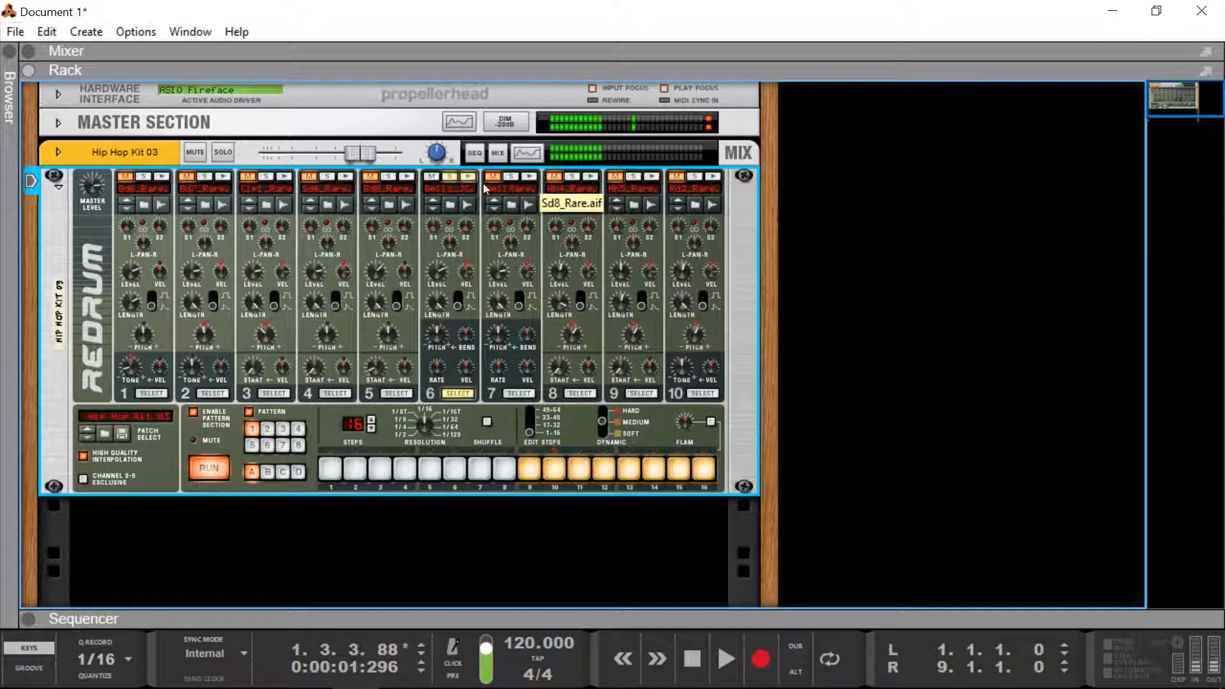
Step: Return the solo and step editing to drum 1 and stop the pattern
{"action": "left_click", "coordinate": [448, 177]}
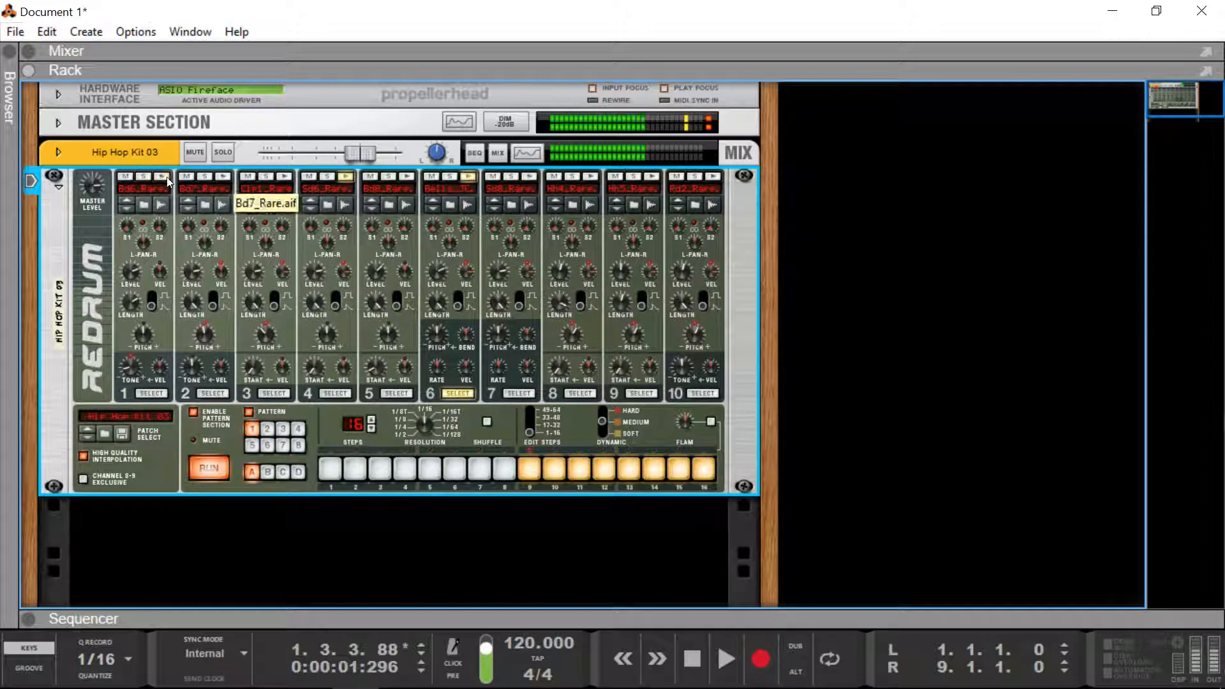
{"action": "left_click", "coordinate": [144, 176]}
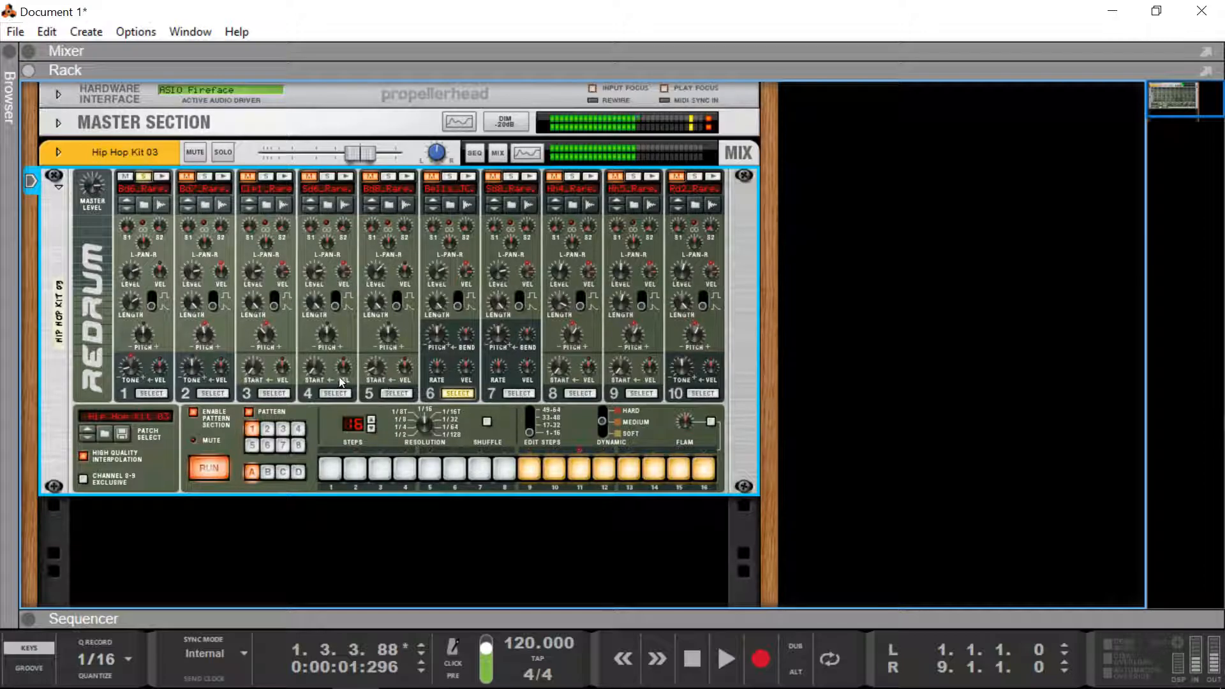
{"action": "left_click", "coordinate": [152, 393]}
{"action": "left_click", "coordinate": [198, 471]}
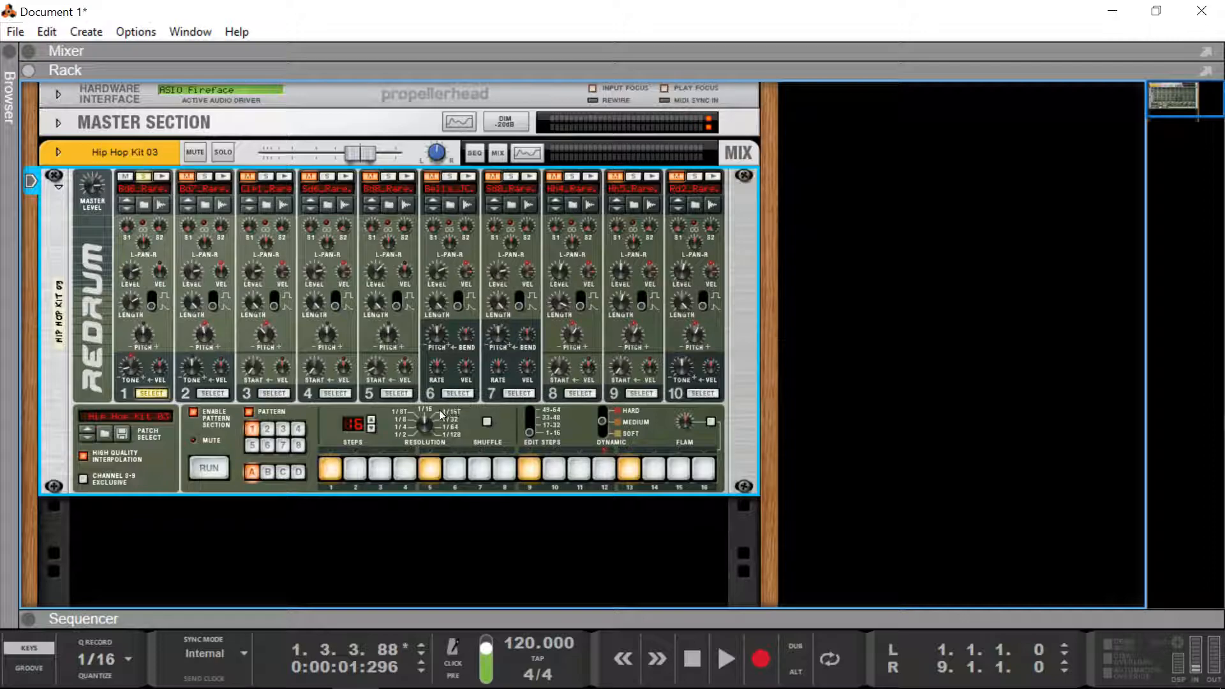
Step: Shorten the pattern to 8 steps and run it
{"action": "left_click", "coordinate": [371, 429]}
{"action": "left_click", "coordinate": [371, 429]}
{"action": "left_click", "coordinate": [371, 429]}
{"action": "left_click", "coordinate": [371, 429]}
{"action": "left_click", "coordinate": [371, 428]}
{"action": "left_click", "coordinate": [371, 429]}
{"action": "left_click", "coordinate": [370, 427]}
{"action": "left_click", "coordinate": [211, 468]}
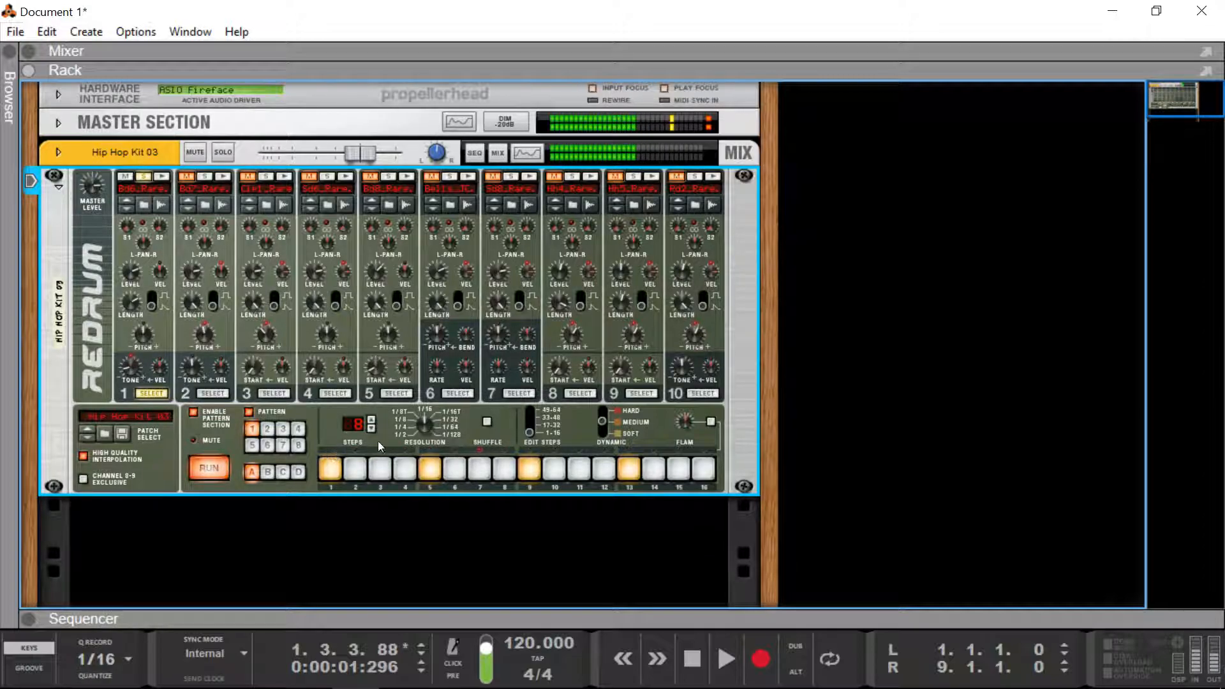
Step: Add drum 1 hits on steps 10 to 16 and lengthen the pattern to 16 steps
{"action": "left_click_drag", "start_coordinate": [554, 469], "coordinate": [703, 468]}
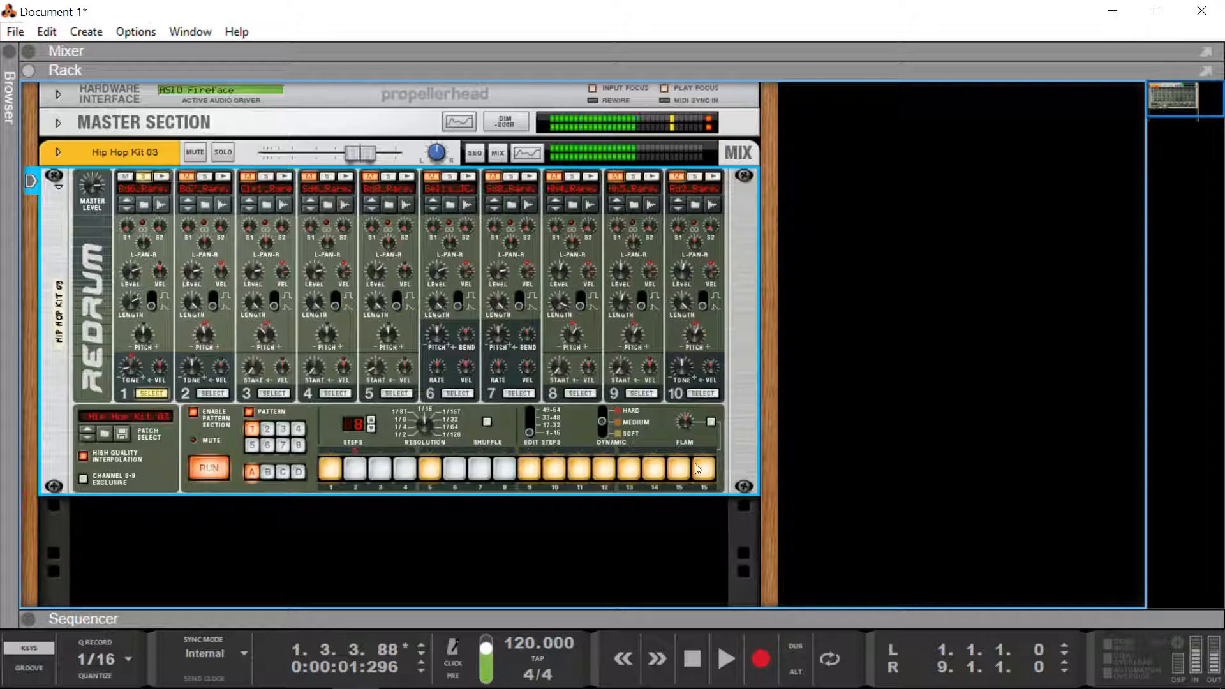
{"action": "left_click", "coordinate": [370, 421]}
{"action": "left_click", "coordinate": [370, 421]}
{"action": "left_click", "coordinate": [371, 421]}
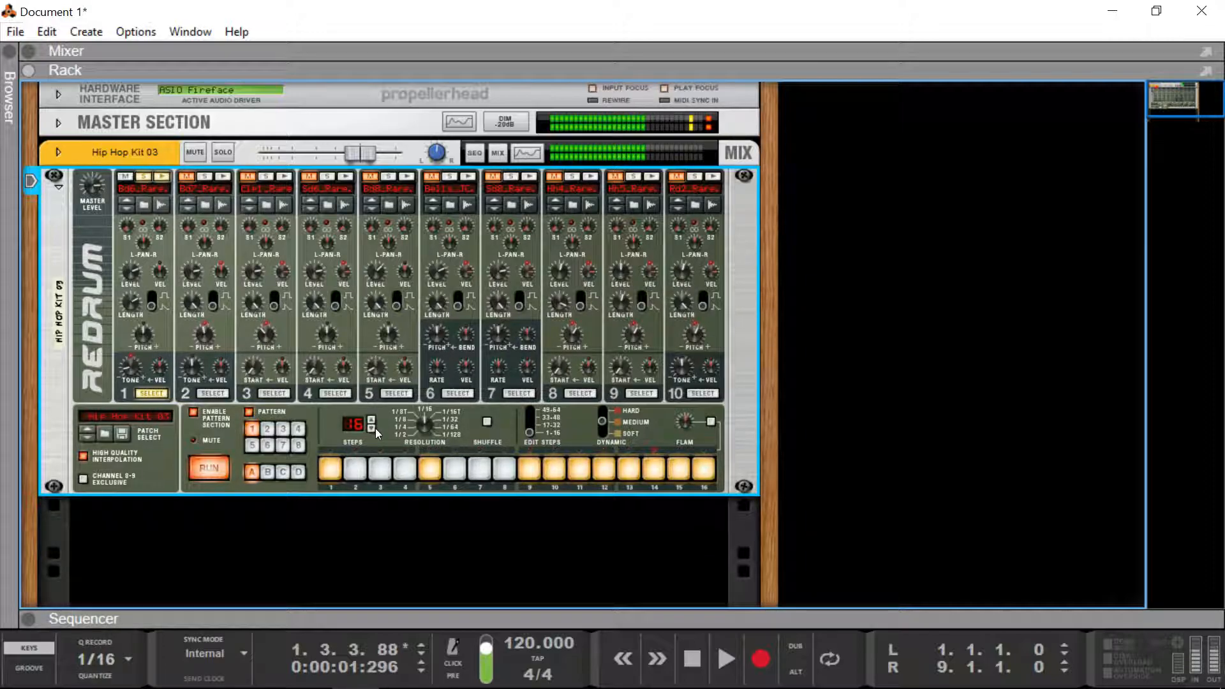
Step: Try different pattern lengths while the pattern plays, including 8 steps
{"action": "left_click", "coordinate": [371, 428]}
{"action": "left_click", "coordinate": [373, 428]}
{"action": "left_click", "coordinate": [369, 422]}
{"action": "left_click", "coordinate": [354, 472]}
{"action": "left_click", "coordinate": [370, 421]}
{"action": "left_click", "coordinate": [370, 421]}
{"action": "left_click", "coordinate": [370, 421]}
{"action": "left_click", "coordinate": [370, 421]}
{"action": "left_click", "coordinate": [370, 421]}
{"action": "left_click", "coordinate": [370, 421]}
{"action": "left_click", "coordinate": [370, 421]}
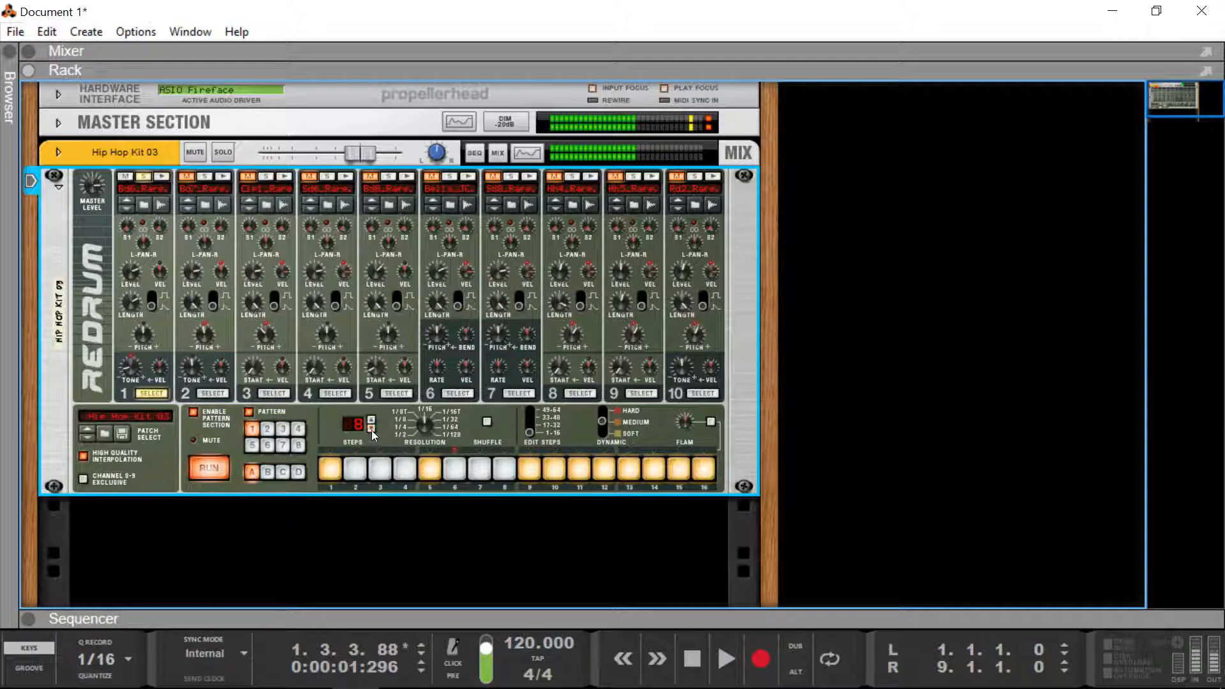
Step: Raise the pattern length beyond 50 steps and bring it down to 32 steps
{"action": "left_click", "coordinate": [371, 420]}
{"action": "left_click", "coordinate": [371, 420]}
{"action": "left_click", "coordinate": [371, 421]}
{"action": "left_click", "coordinate": [372, 420]}
{"action": "left_click", "coordinate": [372, 420]}
{"action": "left_click", "coordinate": [372, 421]}
{"action": "left_click", "coordinate": [371, 421]}
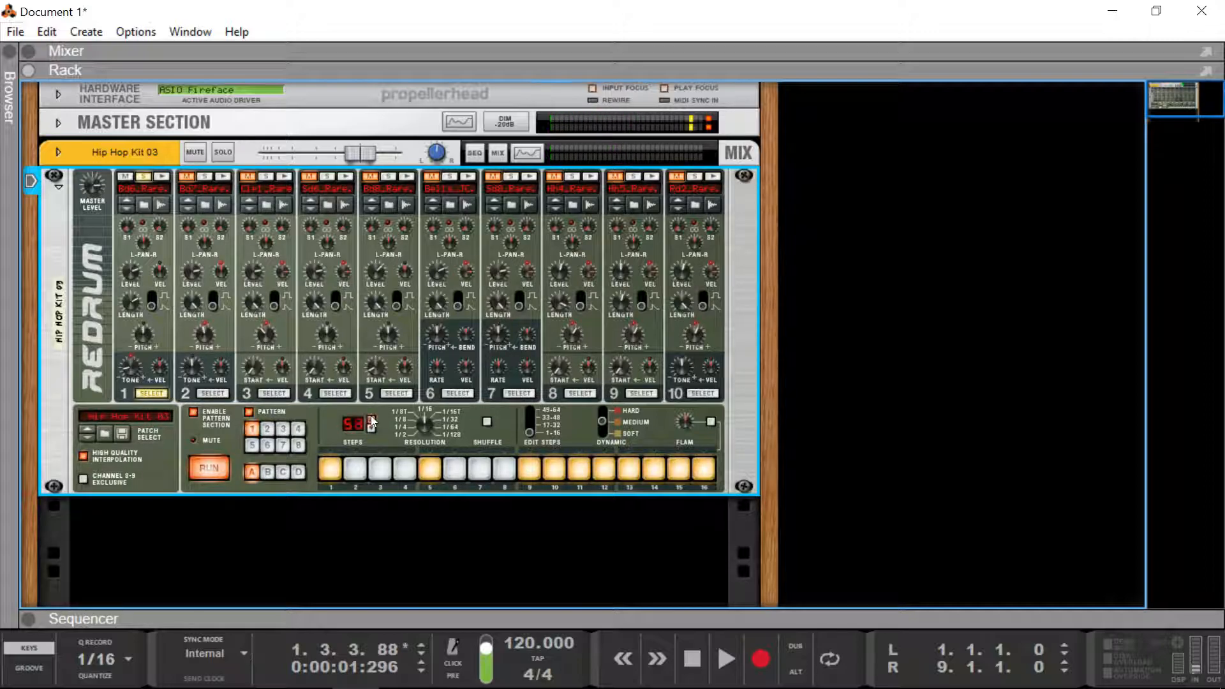
{"action": "left_click", "coordinate": [372, 421]}
{"action": "left_click", "coordinate": [533, 431]}
{"action": "left_click", "coordinate": [367, 427]}
{"action": "left_click_drag", "start_coordinate": [367, 427], "coordinate": [367, 426]}
Step: Check steps 17-32, return to steps 1-16, and reduce drum 1's hits there to 1, 5, 9 and 13
{"action": "left_click", "coordinate": [529, 432]}
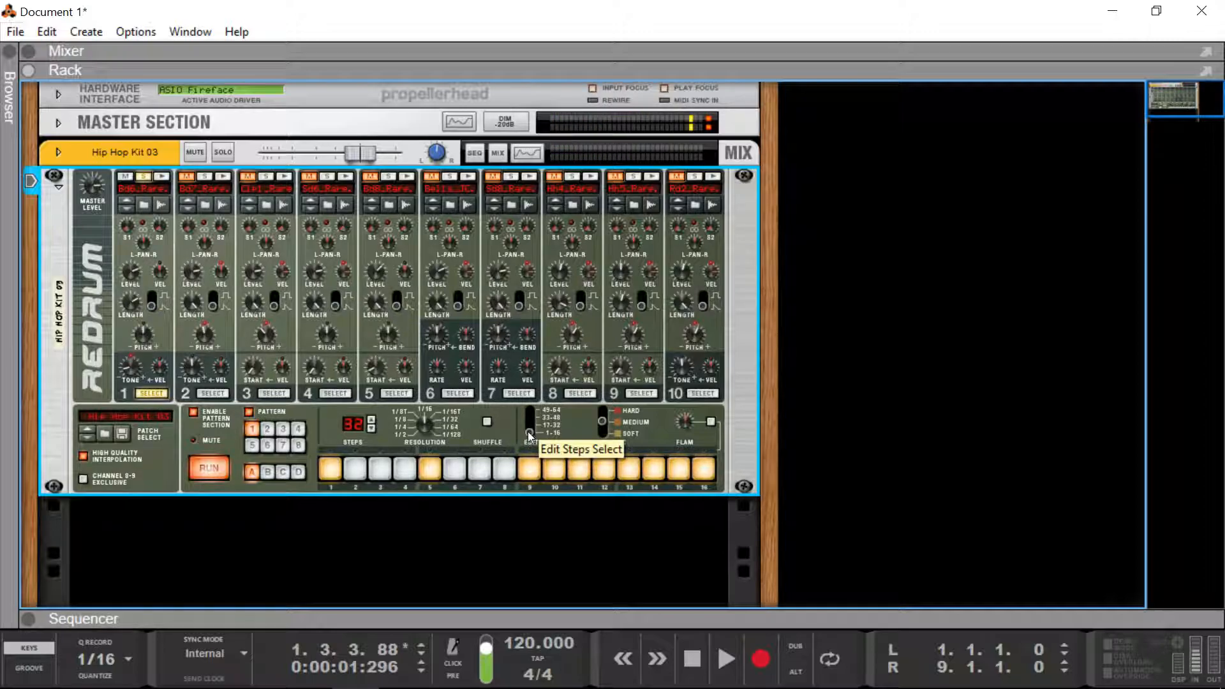
{"action": "left_click", "coordinate": [526, 427]}
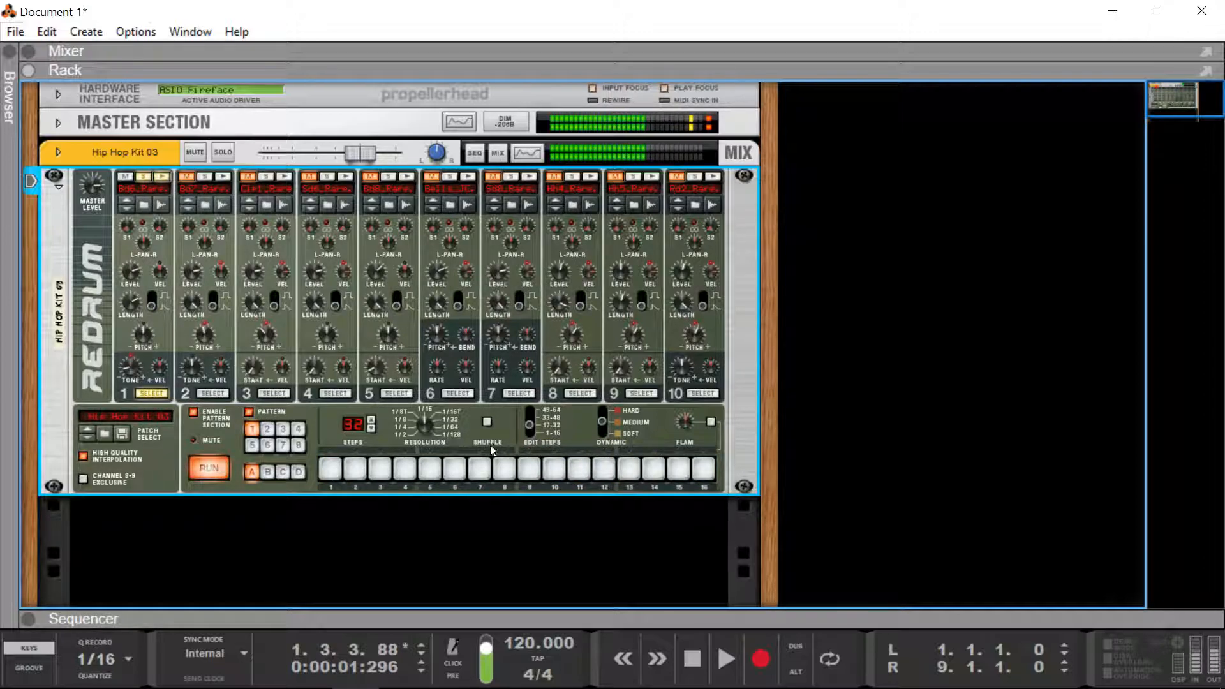
{"action": "left_click", "coordinate": [525, 426]}
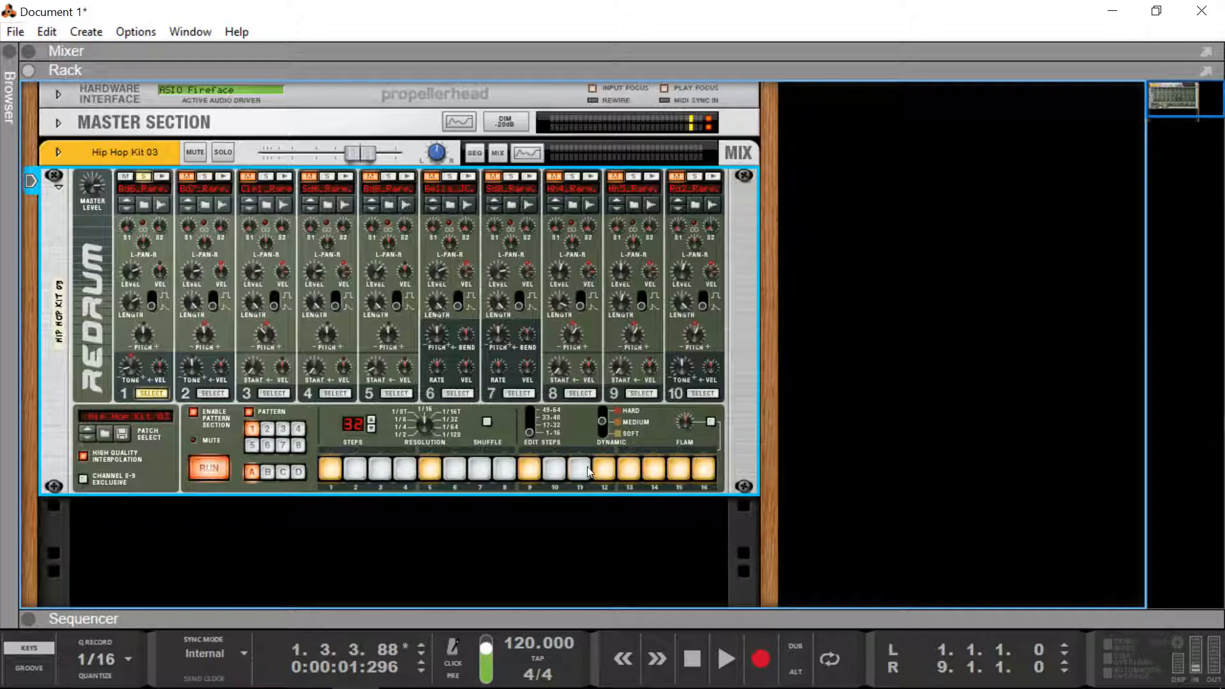
{"action": "left_click", "coordinate": [604, 470]}
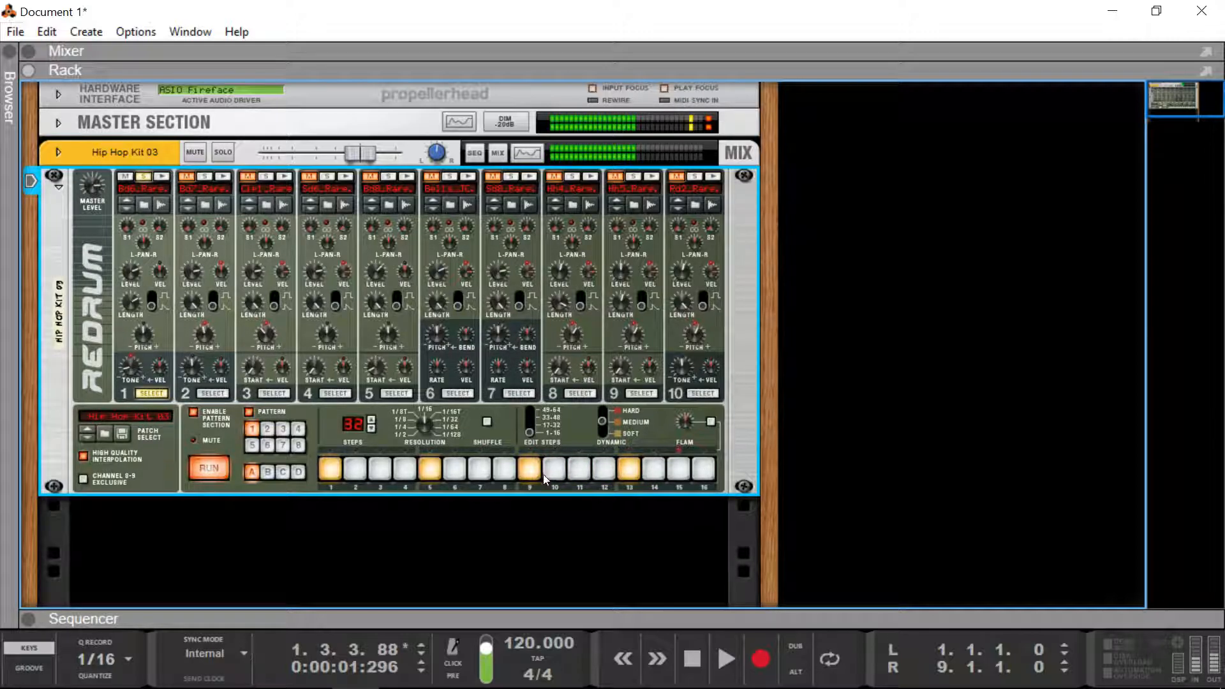
Step: Switch editing to steps 17-32 and add drum 1 hits on every other step, starting with the first
{"action": "left_click", "coordinate": [524, 427]}
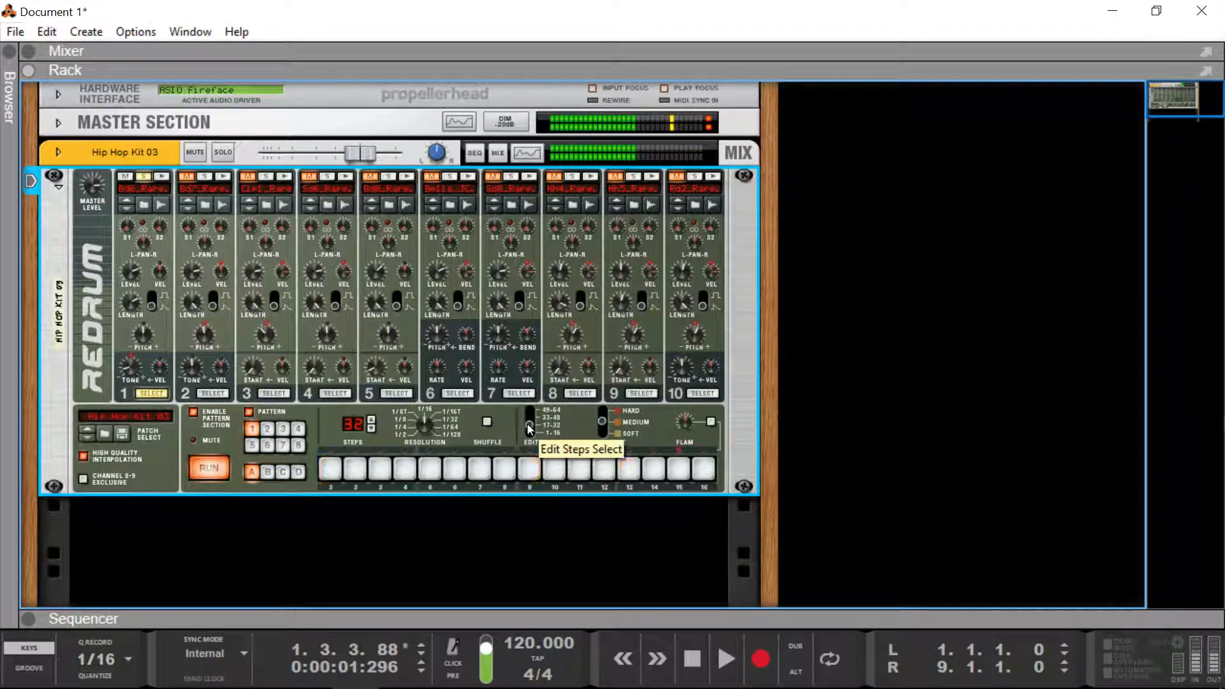
{"action": "left_click", "coordinate": [337, 472]}
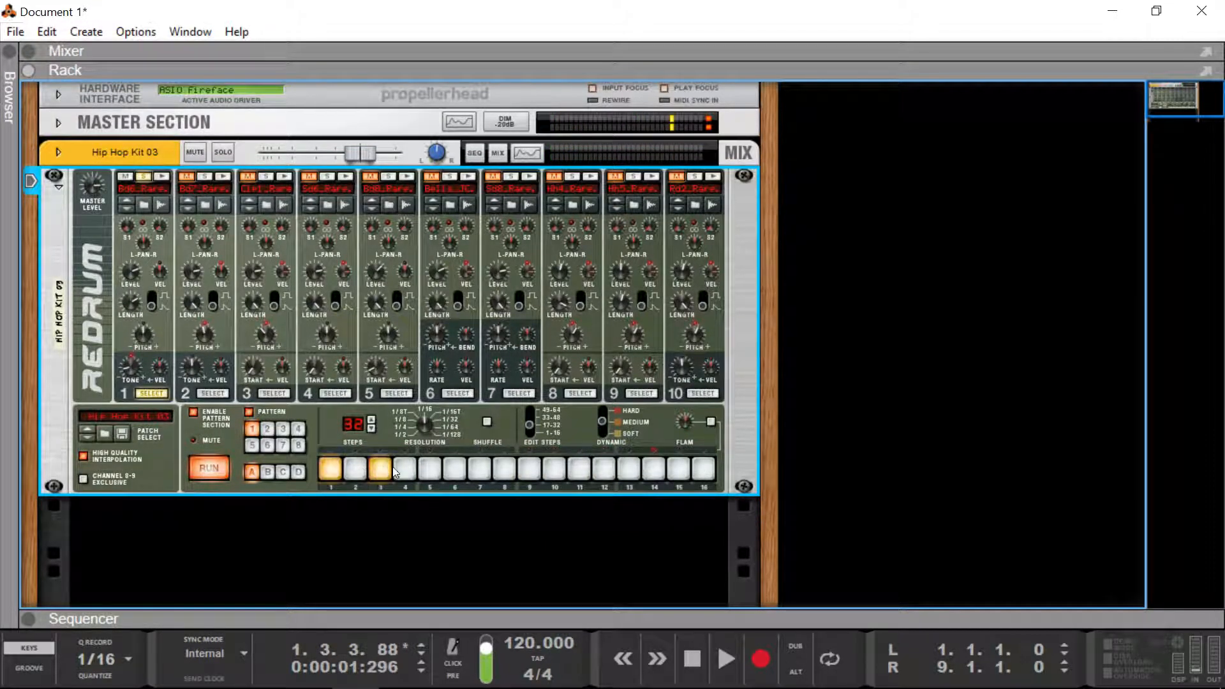
{"action": "left_click", "coordinate": [429, 470]}
{"action": "left_click", "coordinate": [581, 470]}
{"action": "left_click", "coordinate": [629, 470]}
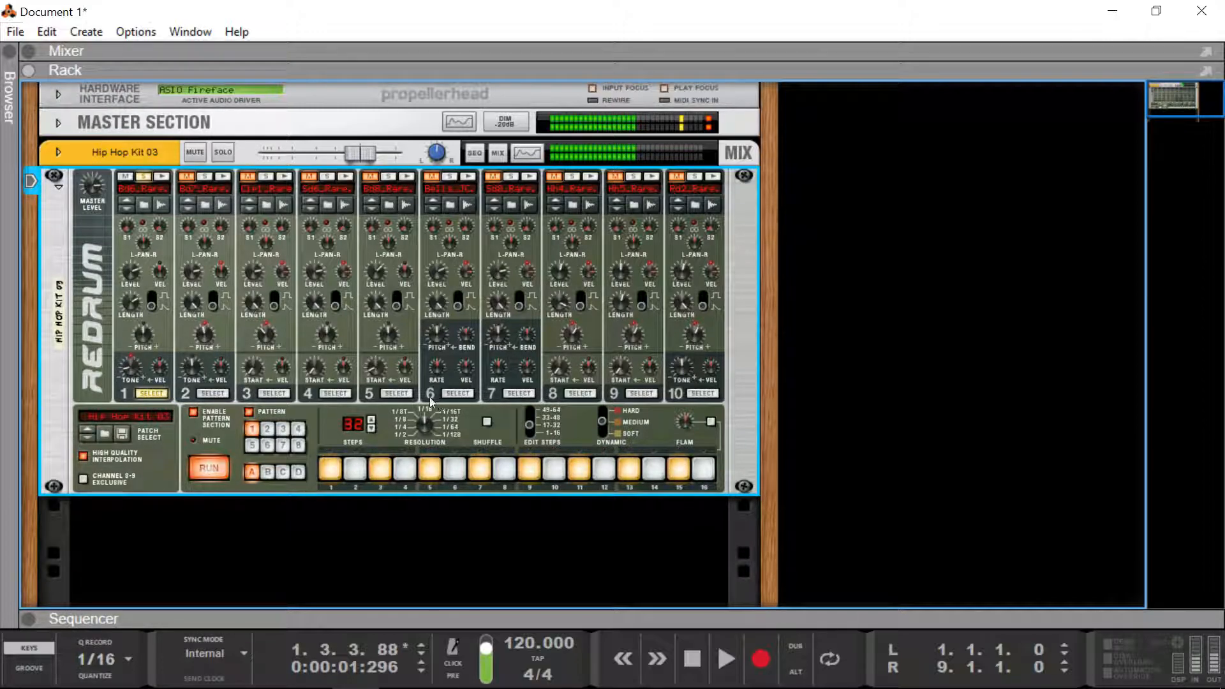
Step: Look through the step ranges up to 49-64, return to steps 1-16, and set the pattern length to 16 steps
{"action": "left_click", "coordinate": [530, 429]}
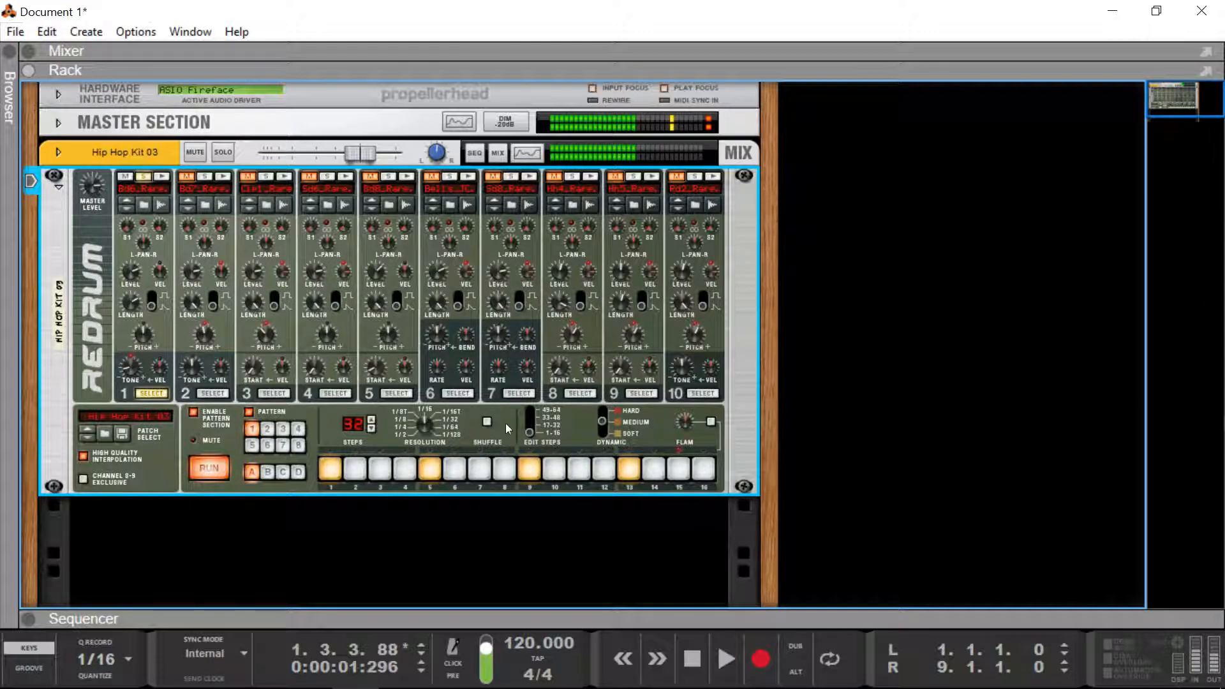
{"action": "left_click", "coordinate": [527, 426]}
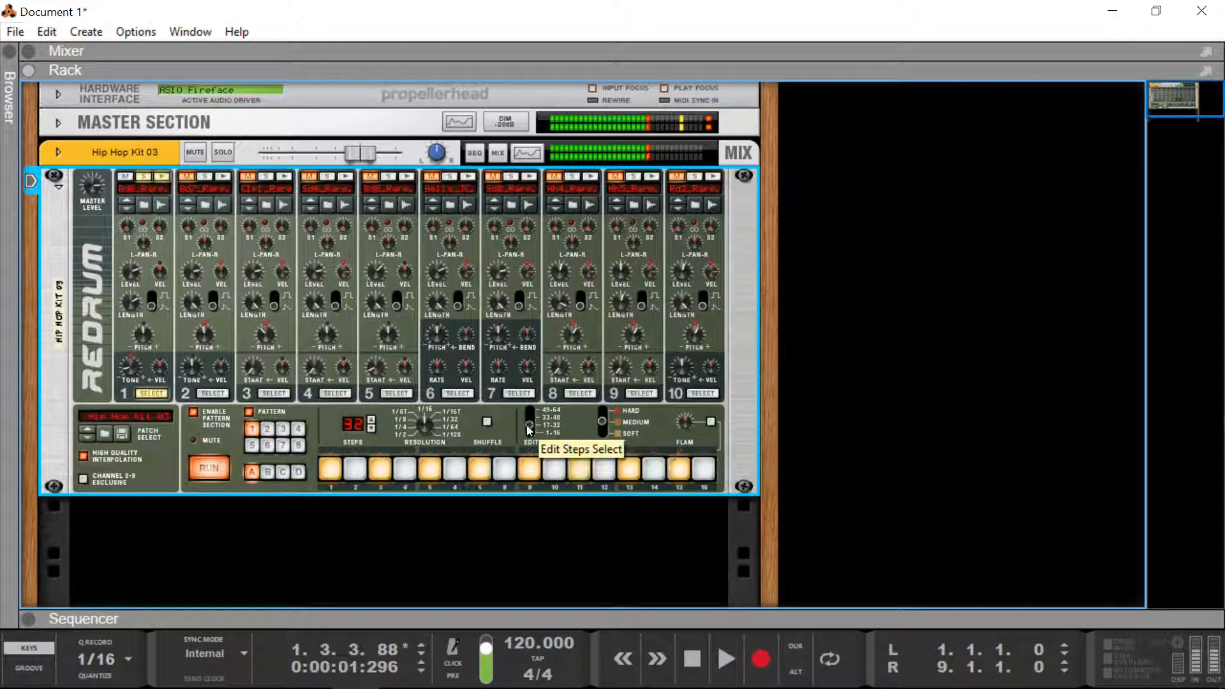
{"action": "left_click", "coordinate": [527, 417]}
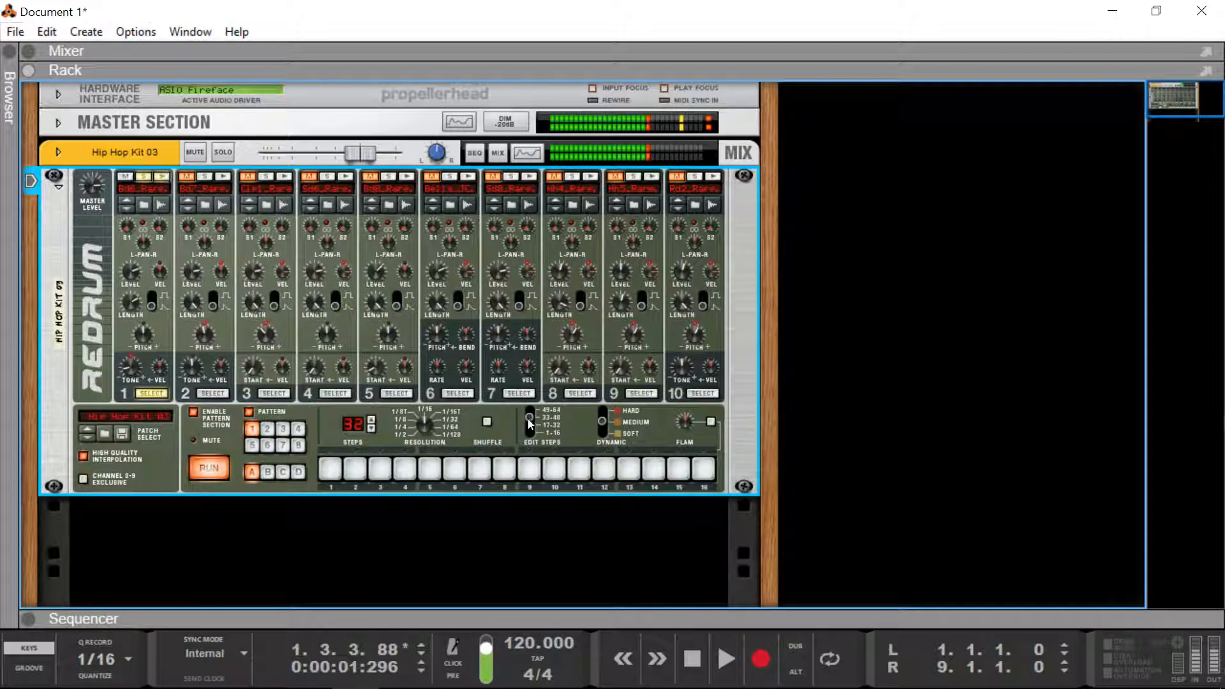
{"action": "left_click", "coordinate": [525, 409]}
{"action": "left_click_drag", "start_coordinate": [532, 408], "coordinate": [531, 437]}
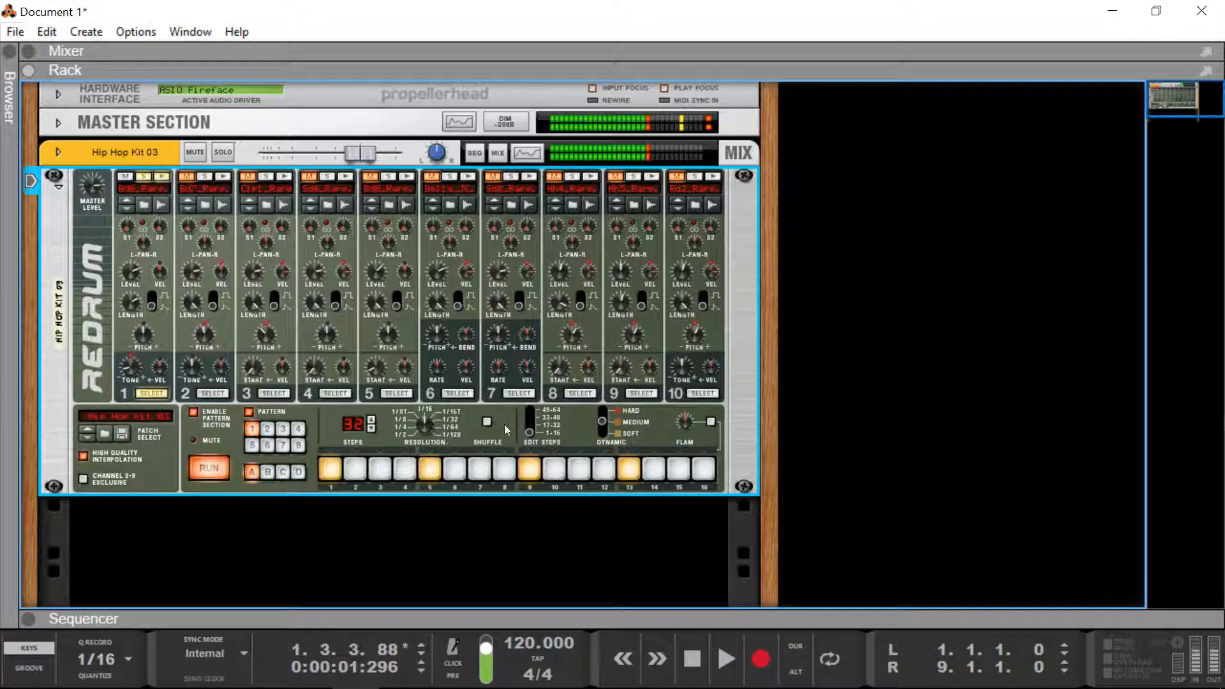
{"action": "left_click", "coordinate": [372, 430]}
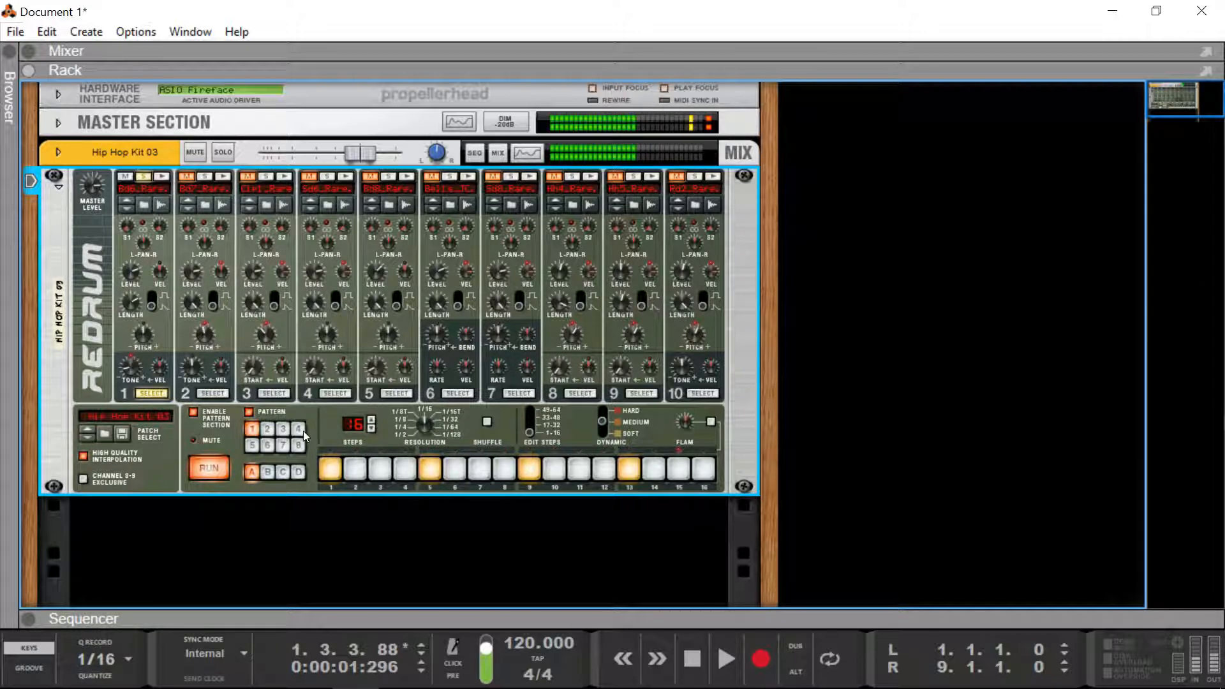
Step: Turn off drum 1's solo and mute drums 1 through 7 one after another
{"action": "left_click", "coordinate": [144, 177]}
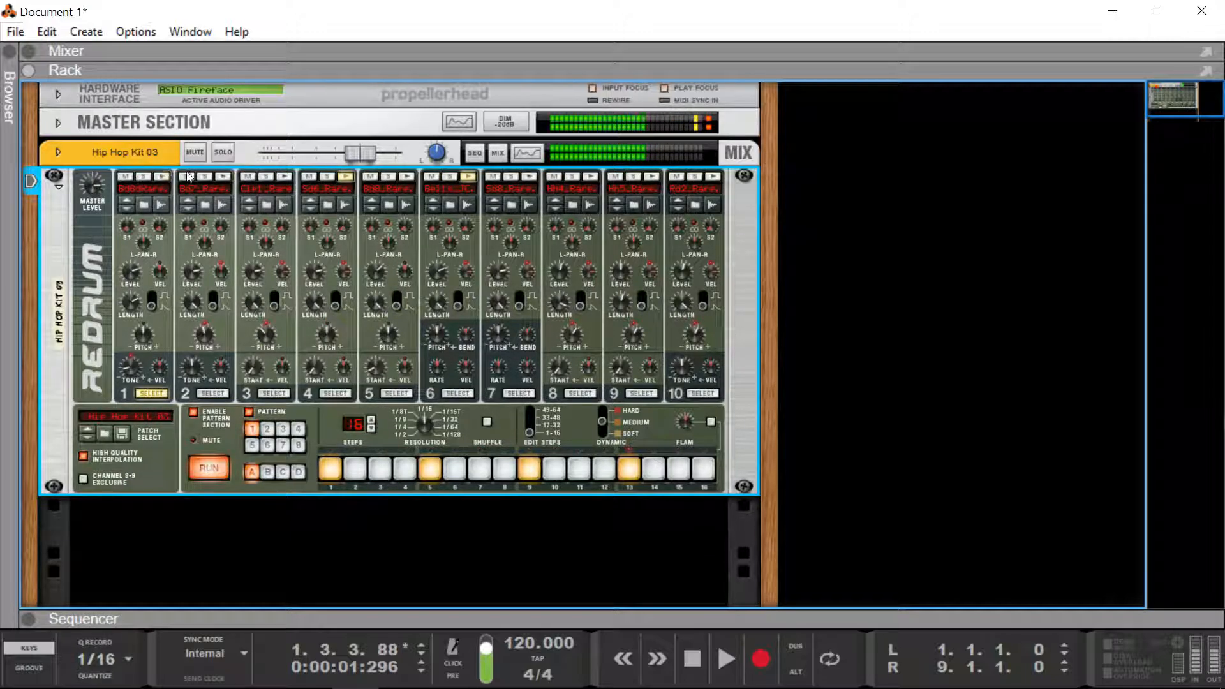
{"action": "left_click", "coordinate": [126, 176]}
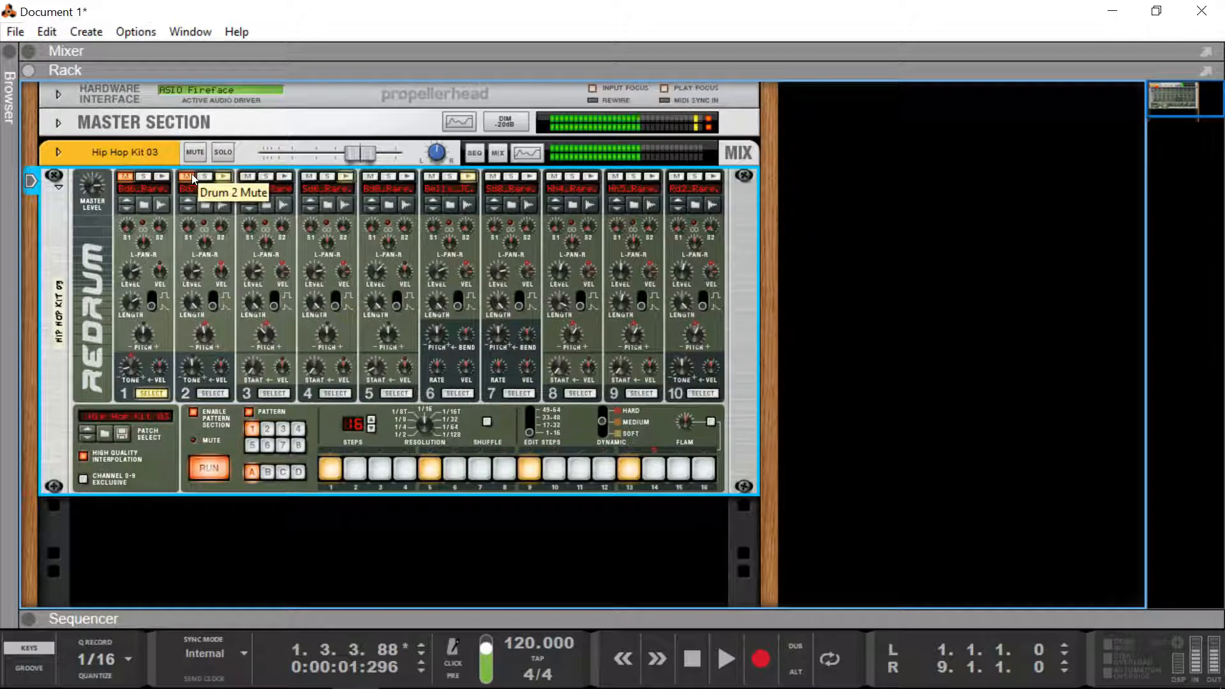
{"action": "left_click", "coordinate": [248, 176]}
{"action": "left_click", "coordinate": [308, 176]}
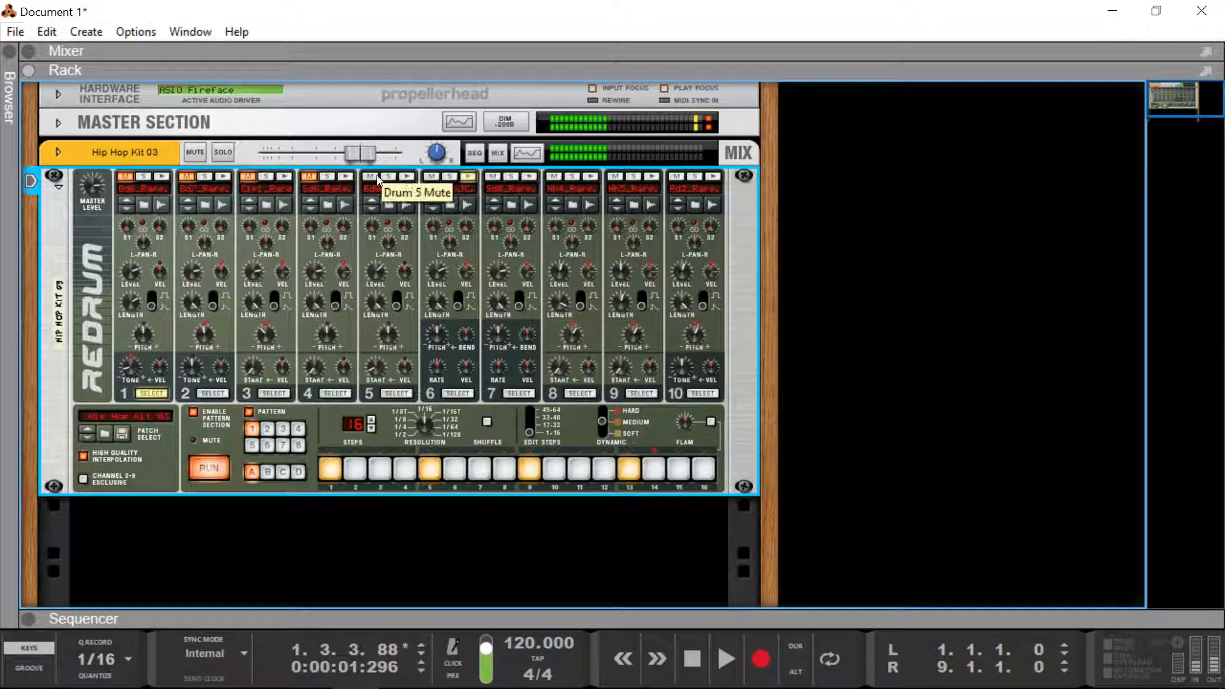
{"action": "left_click", "coordinate": [431, 176]}
{"action": "left_click", "coordinate": [493, 176]}
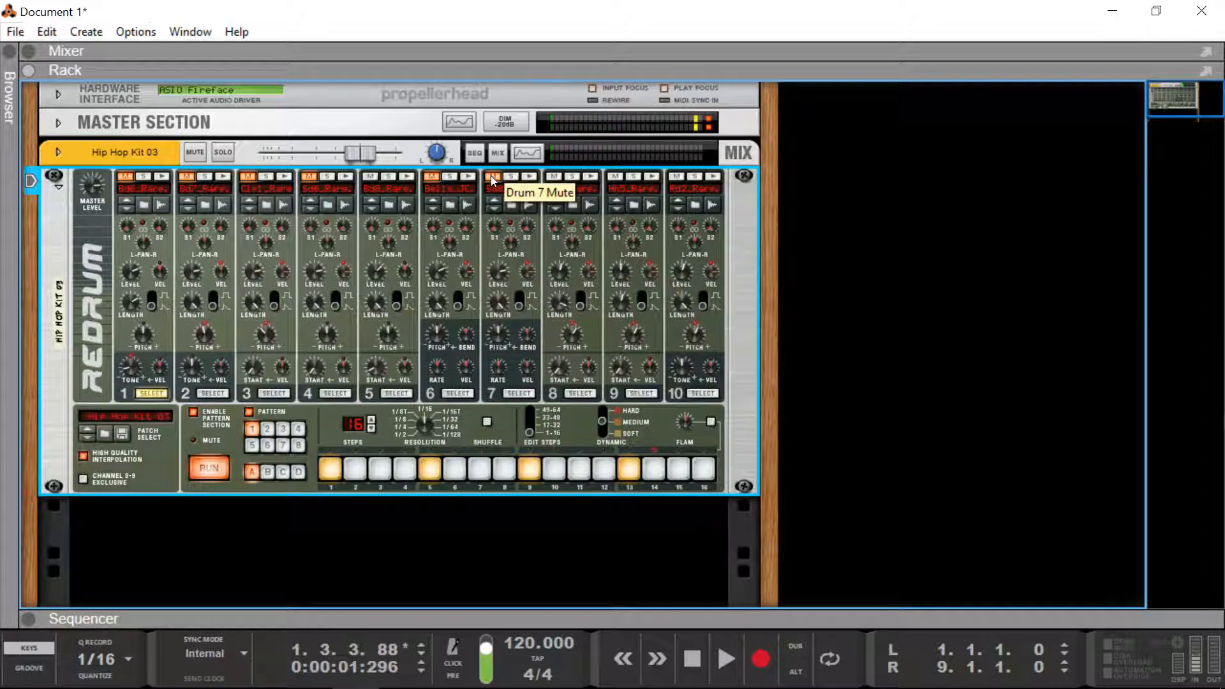
Step: Unmute the drums one by one from drum 7 back to drum 1
{"action": "left_click", "coordinate": [492, 177]}
{"action": "left_click", "coordinate": [431, 177]}
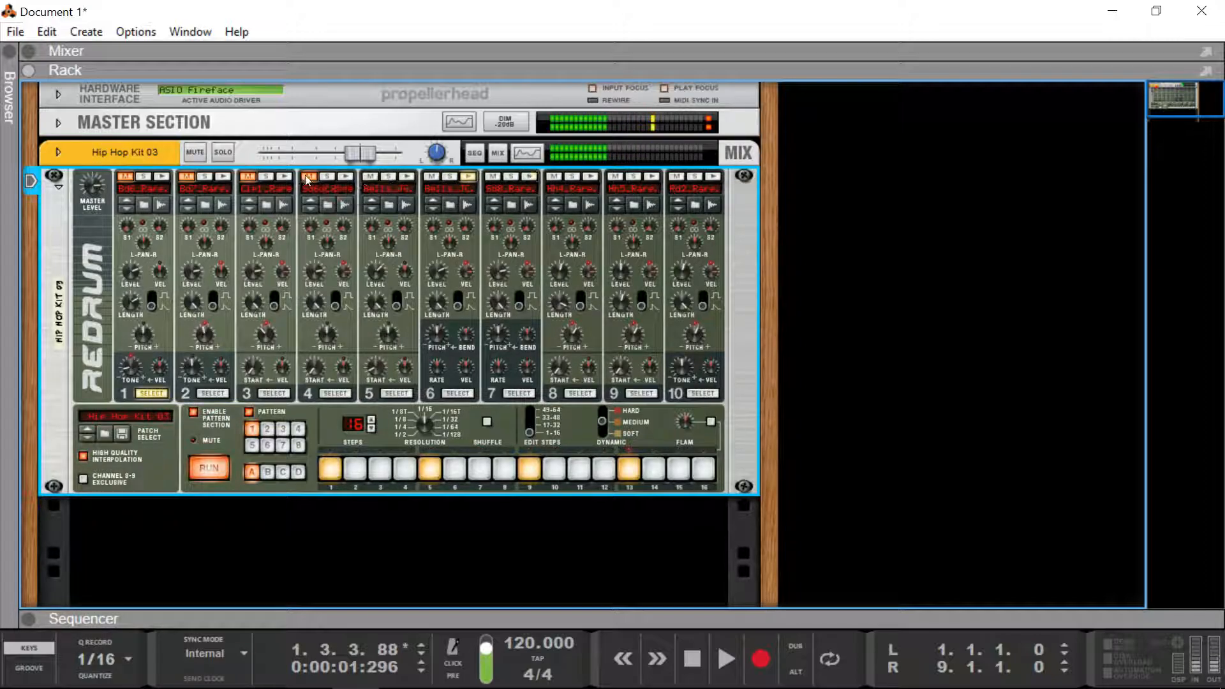
{"action": "left_click", "coordinate": [308, 176]}
{"action": "left_click", "coordinate": [247, 176]}
{"action": "left_click", "coordinate": [186, 176]}
{"action": "left_click", "coordinate": [127, 176]}
Step: Set the Hip Hop Kit 03 mix channel level to about 0.49 dB and stop the running pattern
{"action": "mouse_move", "coordinate": [102, 184]}
{"action": "left_mouse_down"}
{"action": "mouse_move", "coordinate": [110, 224]}
{"action": "mouse_move", "coordinate": [93, 198]}
{"action": "left_mouse_up"}
{"action": "mouse_move", "coordinate": [355, 152]}
{"action": "left_mouse_down"}
{"action": "mouse_move", "coordinate": [299, 153]}
{"action": "mouse_move", "coordinate": [357, 149]}
{"action": "left_mouse_up"}
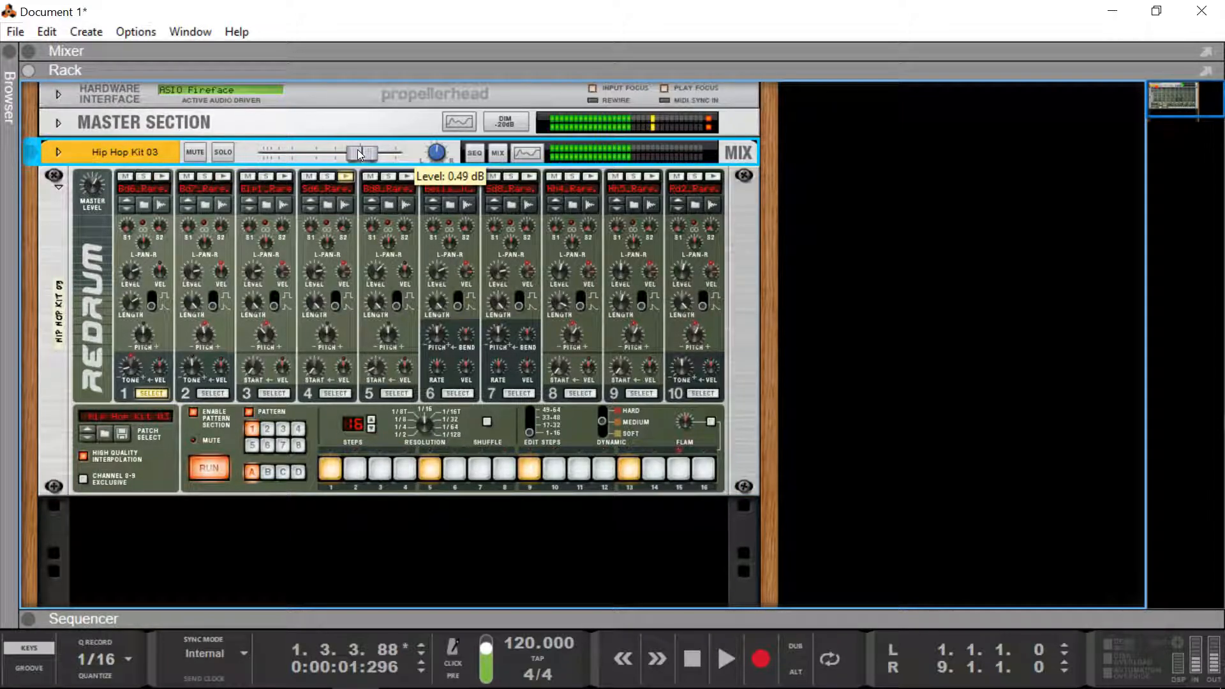
{"action": "left_click", "coordinate": [95, 185]}
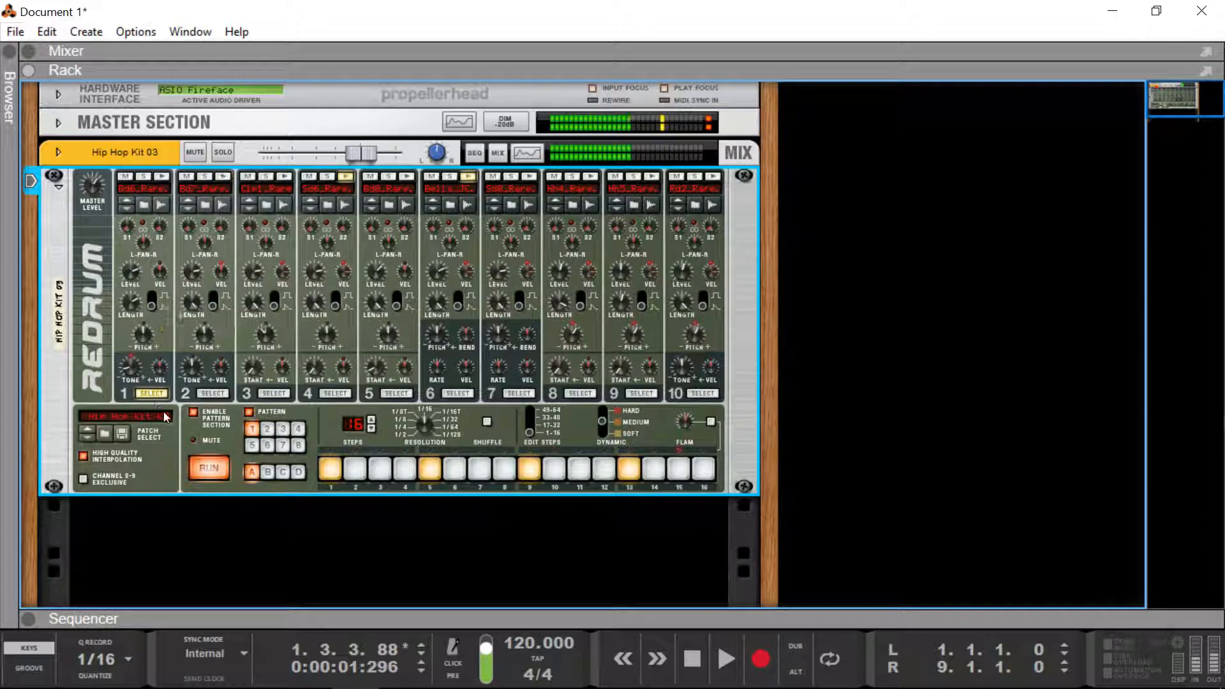
{"action": "left_click", "coordinate": [211, 468]}
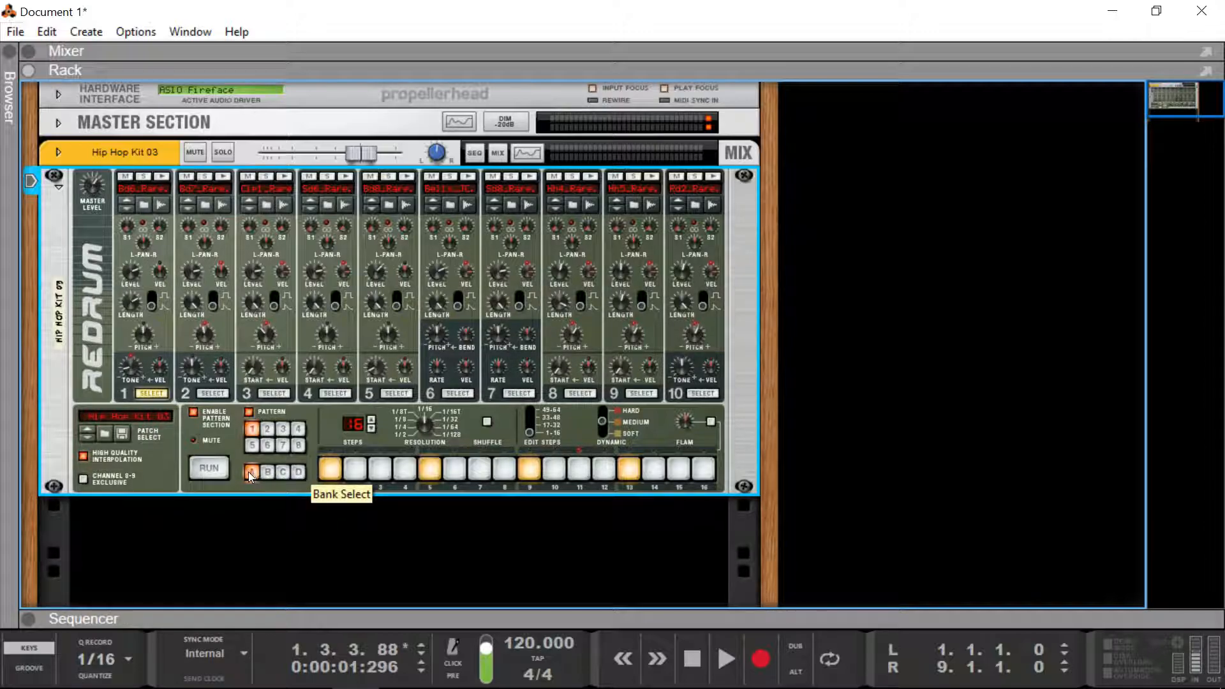
Step: Run the pattern player, select pattern 2 in bank A, and program drum 1 hits on steps 1, 5, 9 and 13
{"action": "left_click", "coordinate": [200, 470]}
{"action": "left_click", "coordinate": [262, 431]}
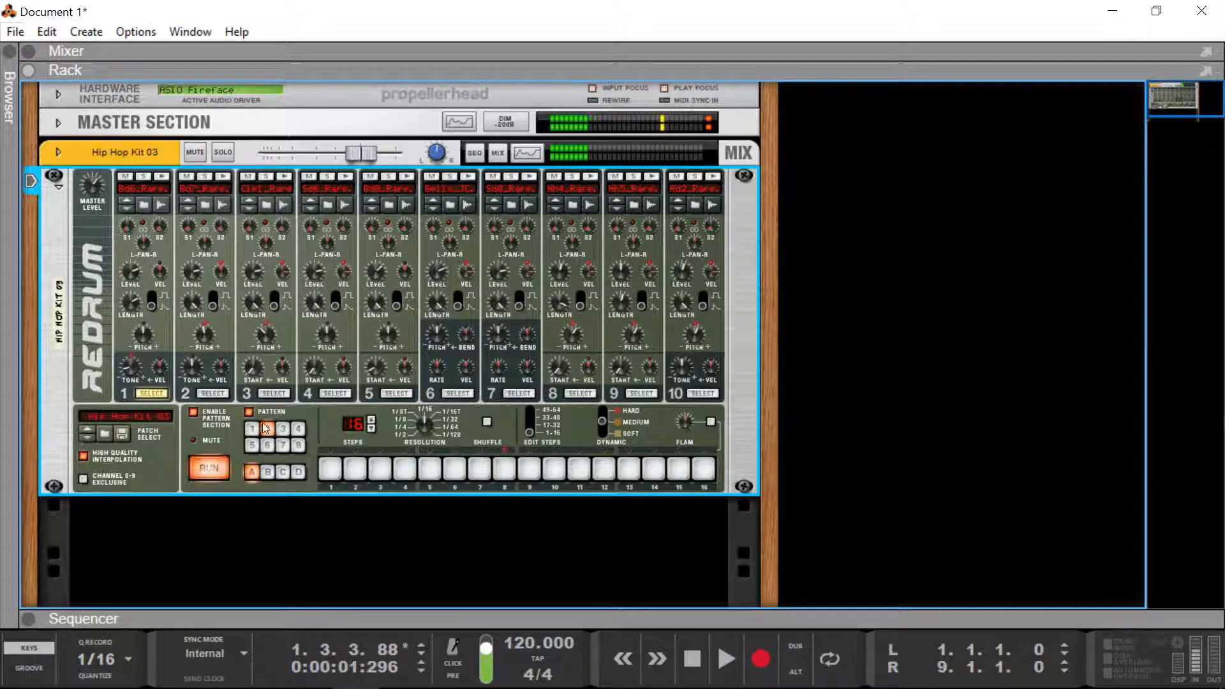
{"action": "left_click", "coordinate": [329, 469]}
{"action": "left_click", "coordinate": [404, 470]}
{"action": "left_click", "coordinate": [404, 470]}
{"action": "left_click", "coordinate": [430, 469]}
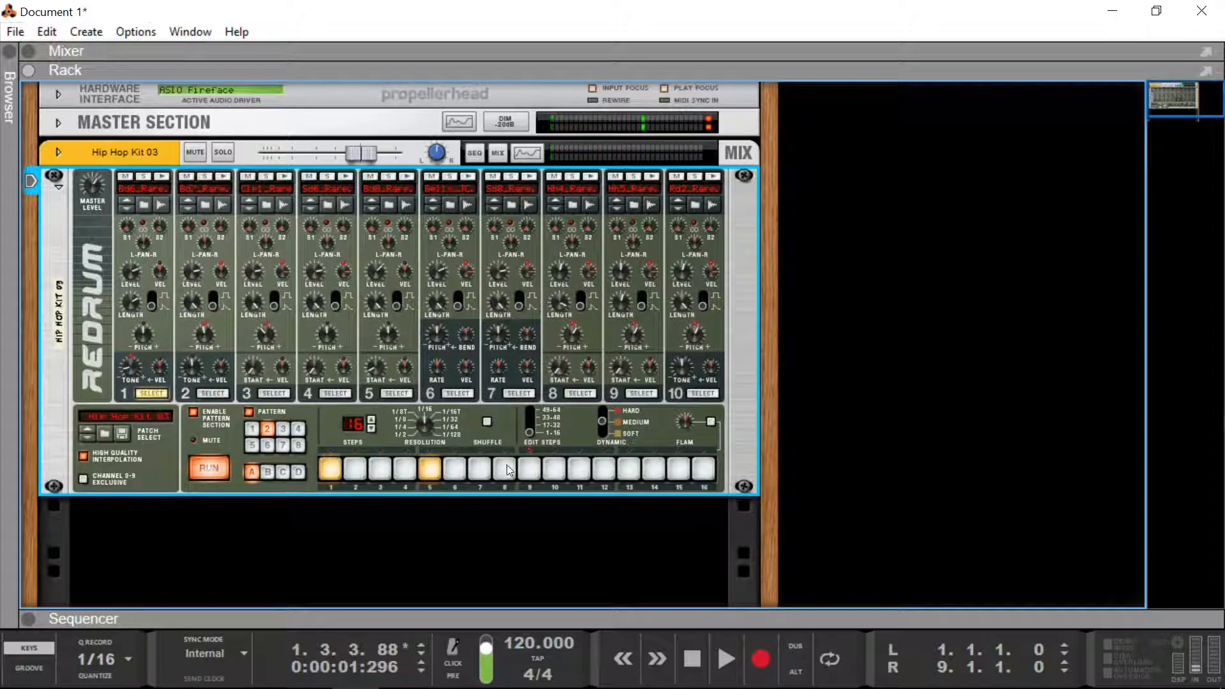
{"action": "left_click", "coordinate": [628, 468]}
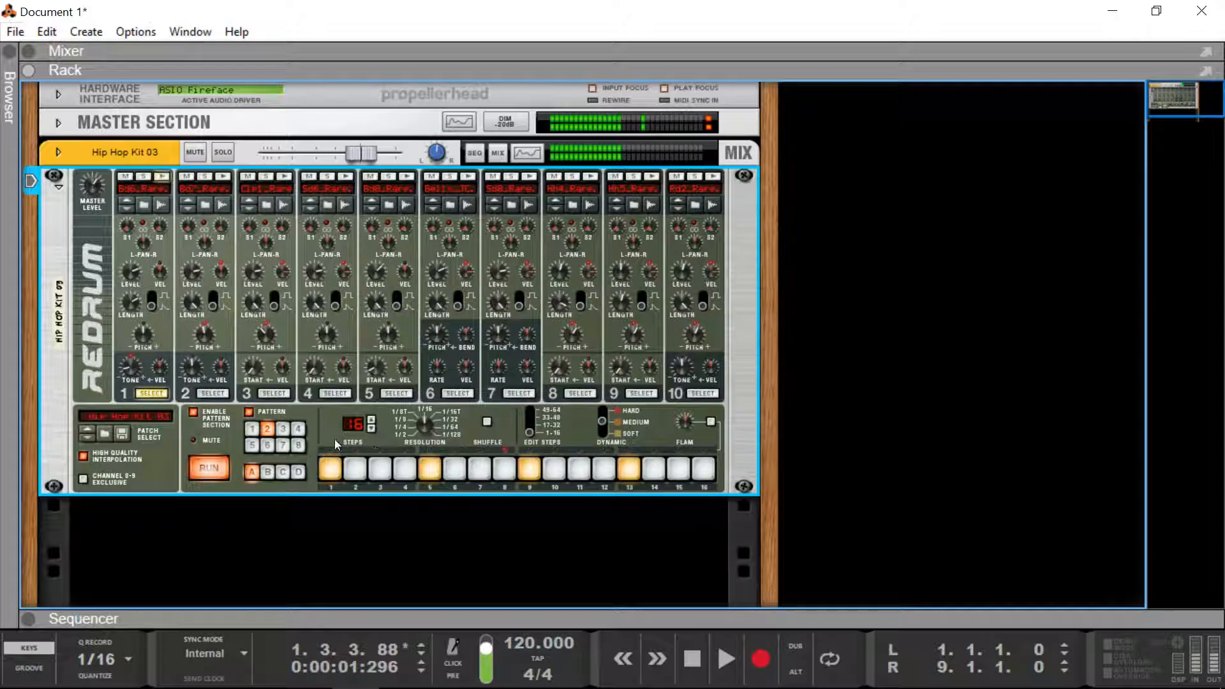
Step: Alternate between patterns 1 and 2 to compare them by ear, ending on pattern 1
{"action": "left_click", "coordinate": [252, 428]}
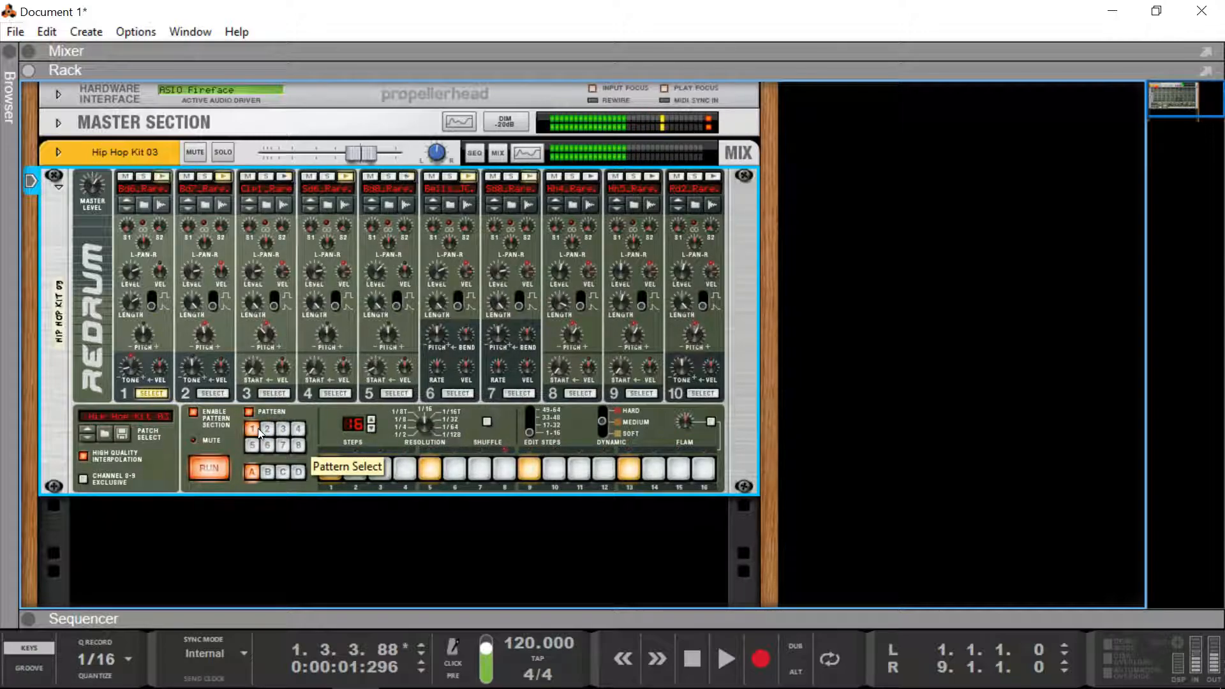
{"action": "left_click", "coordinate": [267, 428]}
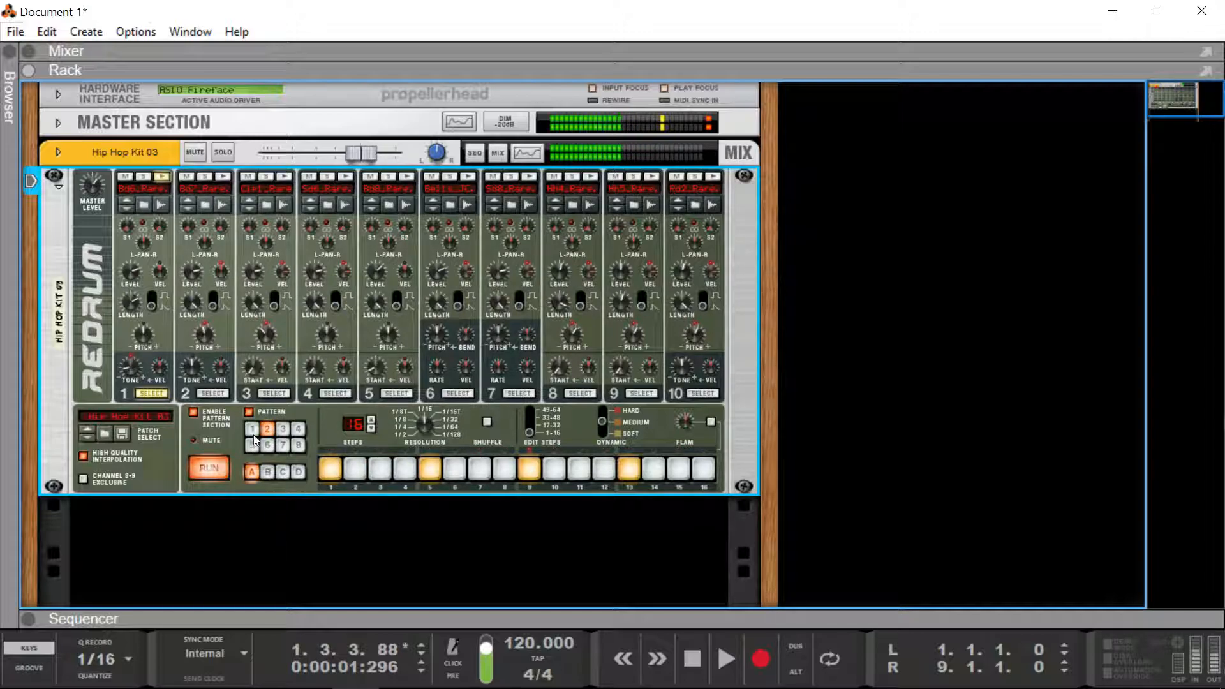
{"action": "left_click", "coordinate": [248, 428]}
{"action": "left_click", "coordinate": [267, 428]}
{"action": "left_click", "coordinate": [249, 428]}
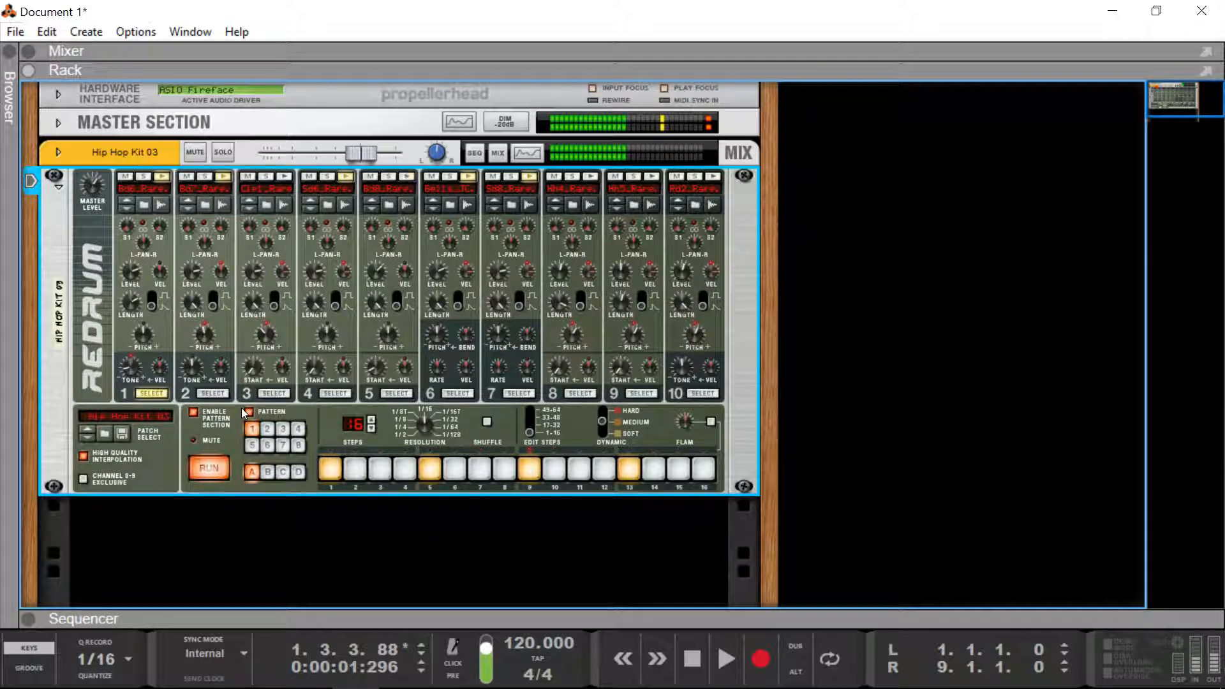
Step: Record a pattern change from 1 to 2 and back to 1 with the sequencer shown, and stop after bar 7
{"action": "left_click", "coordinate": [768, 661]}
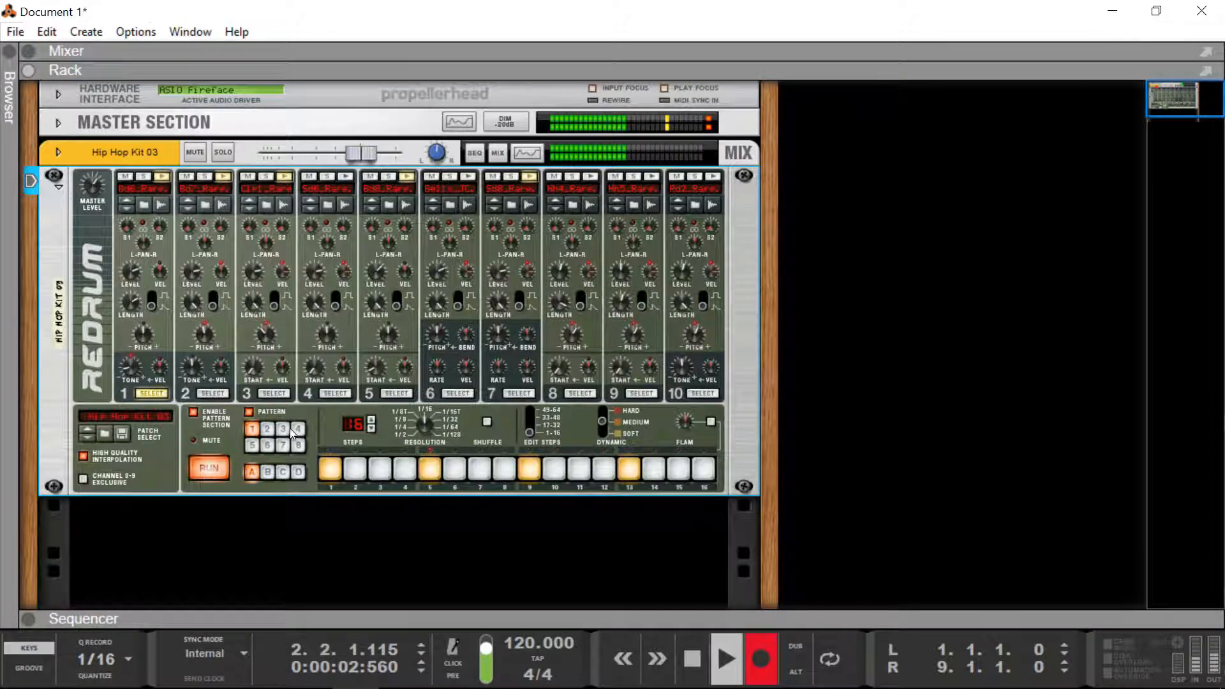
{"action": "left_click", "coordinate": [267, 428]}
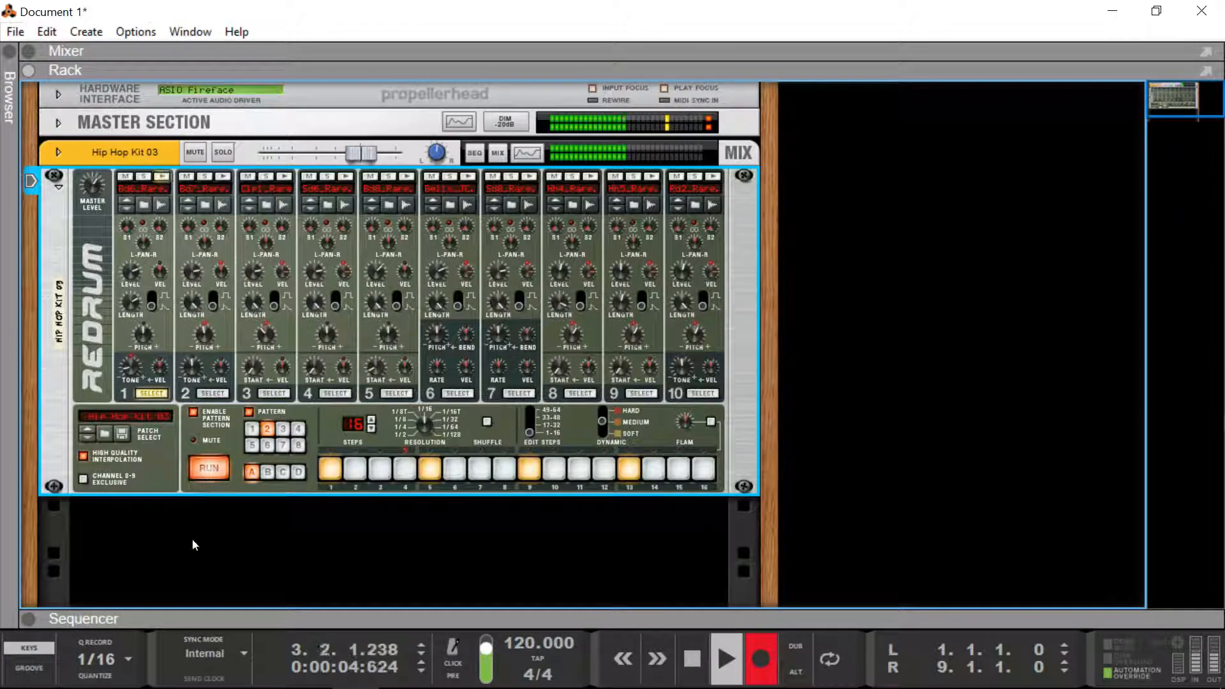
{"action": "left_click", "coordinate": [28, 618]}
{"action": "scroll", "coordinate": [315, 540], "scroll_direction": "down", "scroll_amount": 2}
{"action": "scroll", "coordinate": [315, 538], "scroll_direction": "up", "scroll_amount": 2}
{"action": "scroll", "coordinate": [239, 427], "scroll_direction": "down", "scroll_amount": 3}
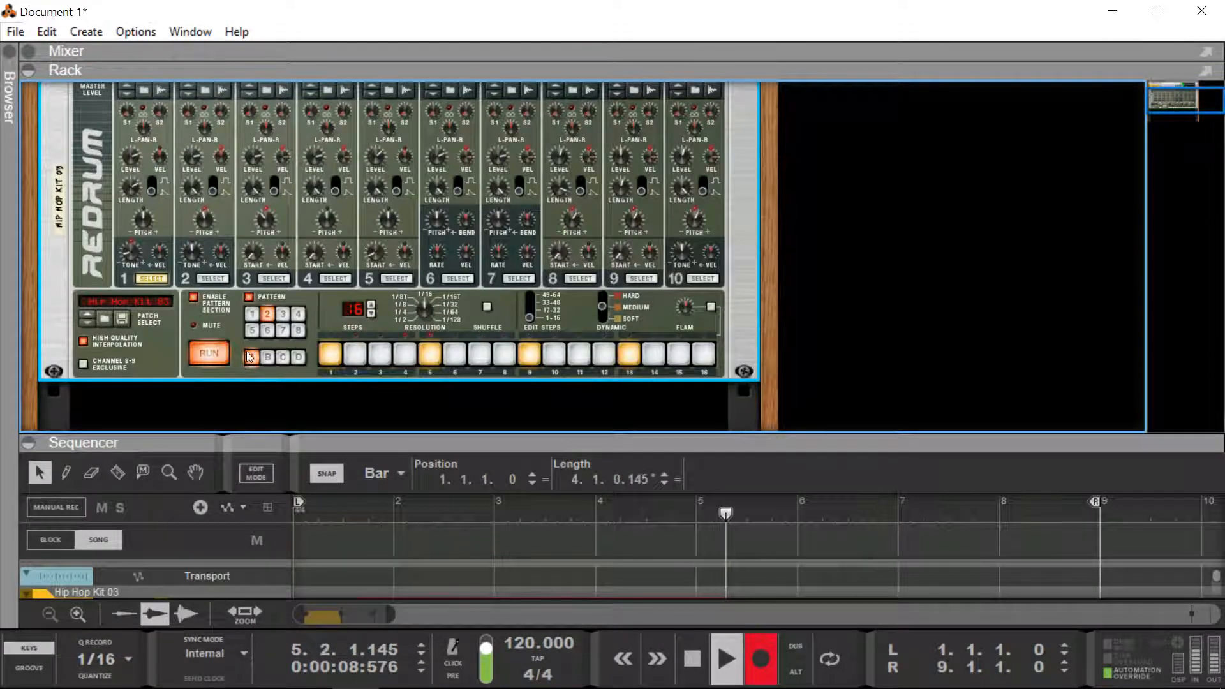
{"action": "left_click", "coordinate": [252, 314]}
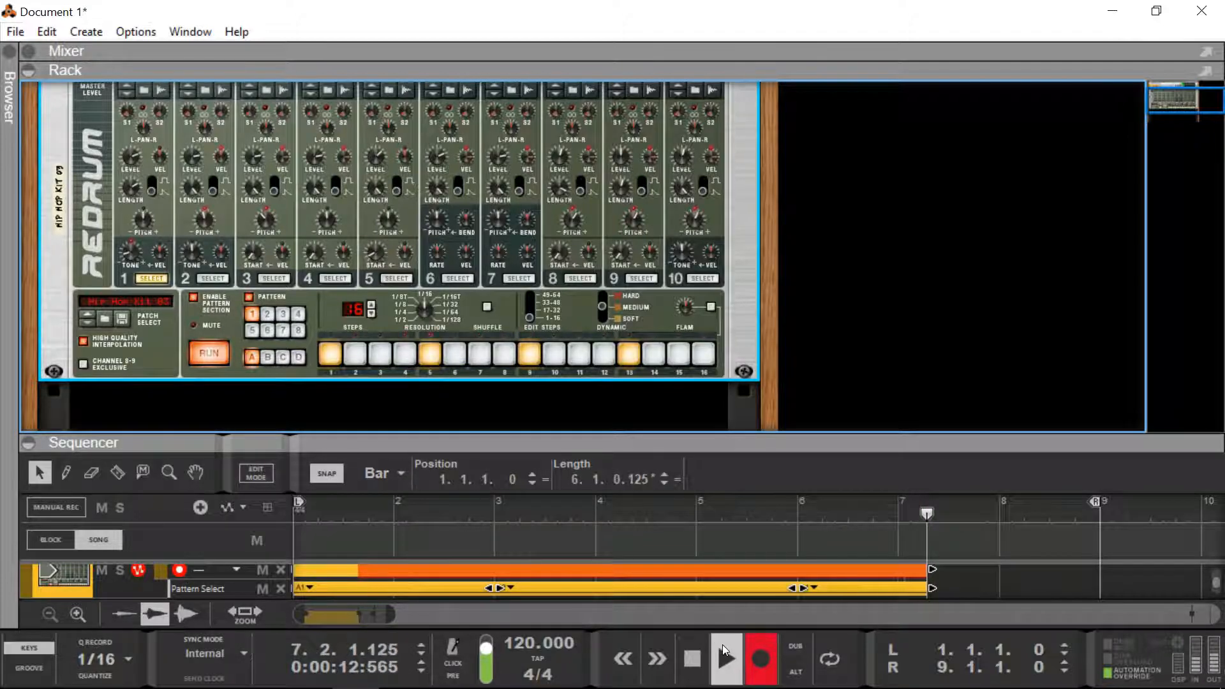
{"action": "left_click", "coordinate": [693, 657]}
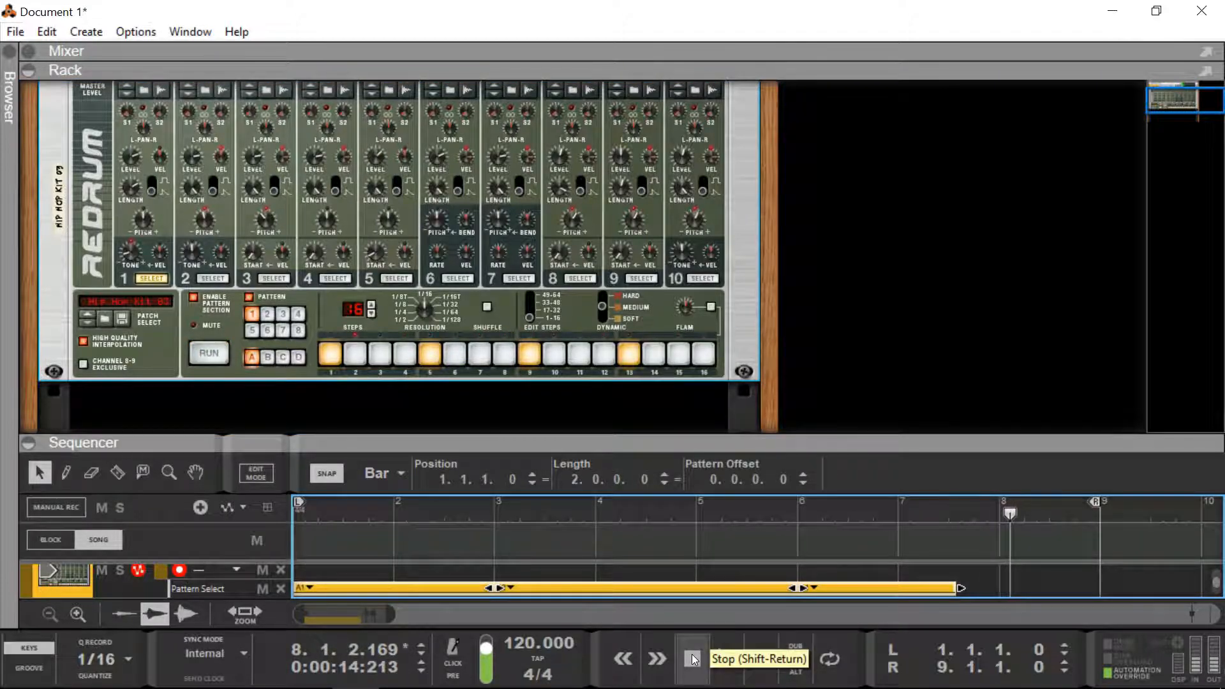
Step: Play back the recorded pattern changes from the song start in an enlarged sequencer with taller tracks, and stop after the last clip
{"action": "left_click", "coordinate": [623, 657]}
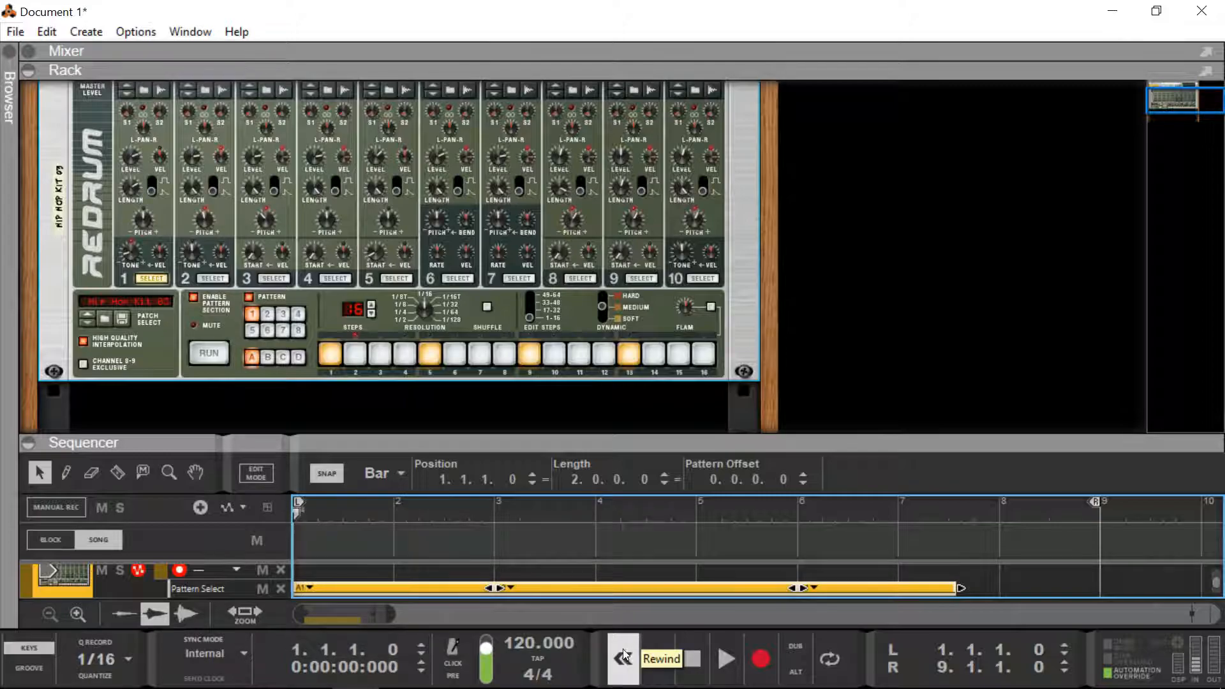
{"action": "left_click_drag", "start_coordinate": [456, 437], "coordinate": [459, 373]}
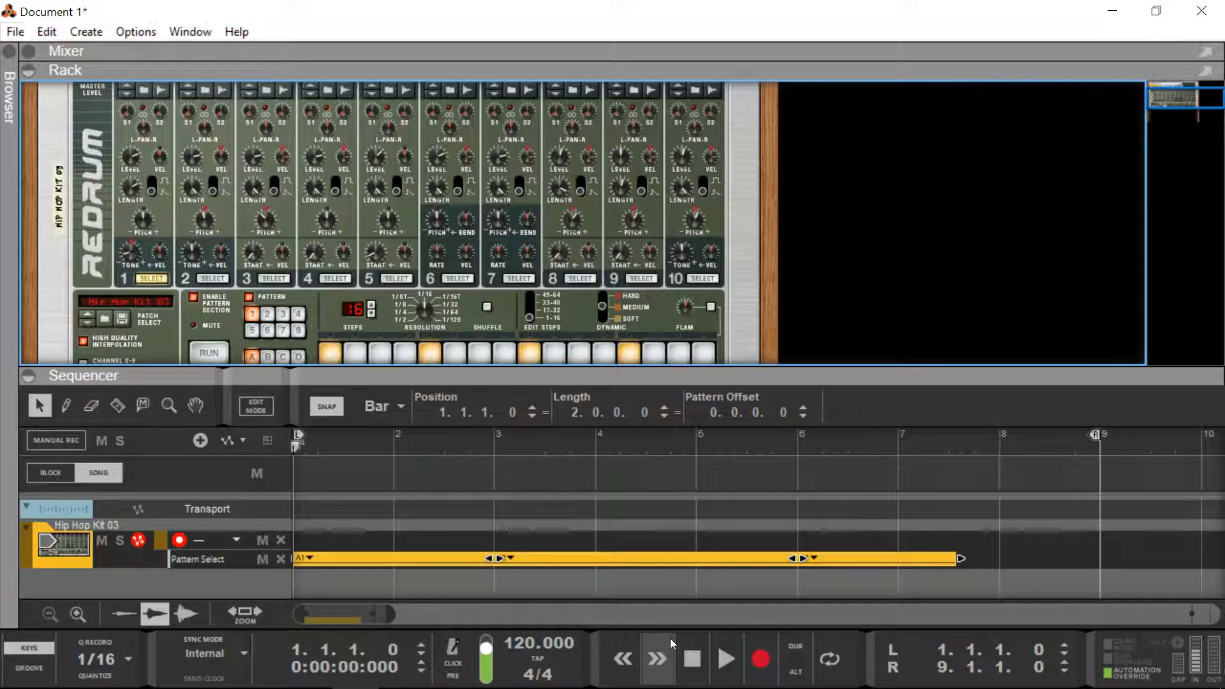
{"action": "left_click", "coordinate": [725, 658]}
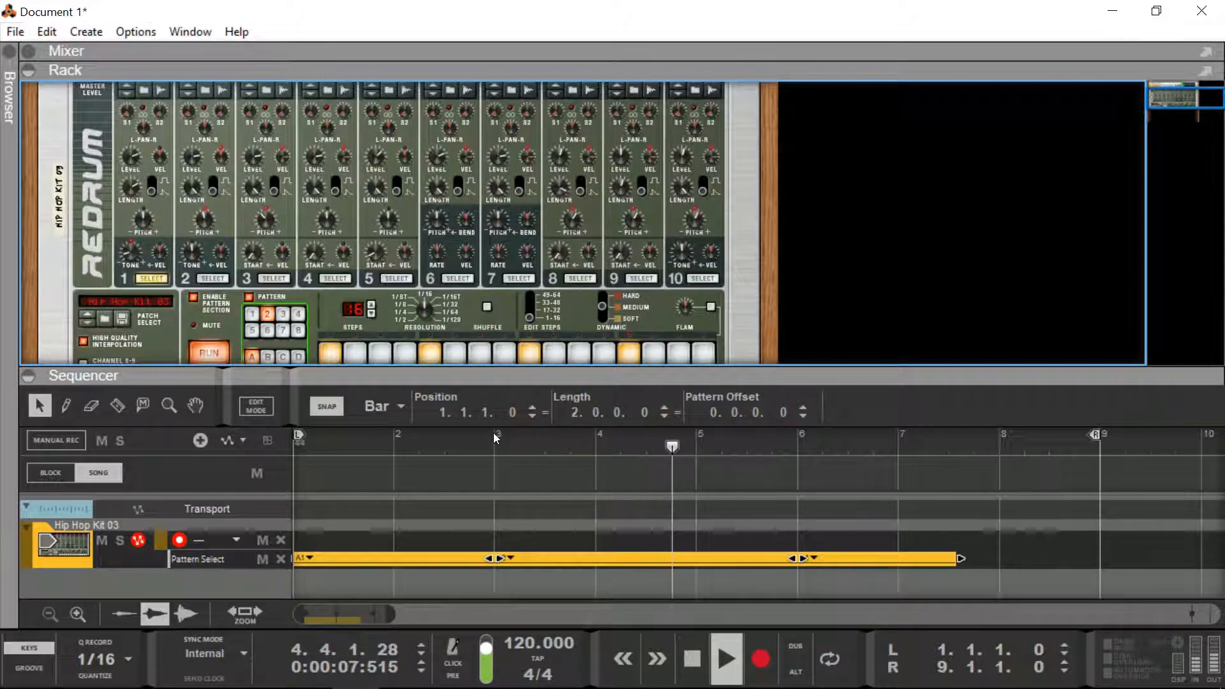
{"action": "scroll", "coordinate": [497, 544], "scroll_direction": "up", "scroll_amount": 1}
{"action": "scroll", "coordinate": [497, 544], "scroll_direction": "down", "scroll_amount": 1}
{"action": "scroll", "coordinate": [497, 544], "scroll_direction": "up", "scroll_amount": 2}
{"action": "scroll", "coordinate": [491, 526], "scroll_direction": "down", "scroll_amount": 1}
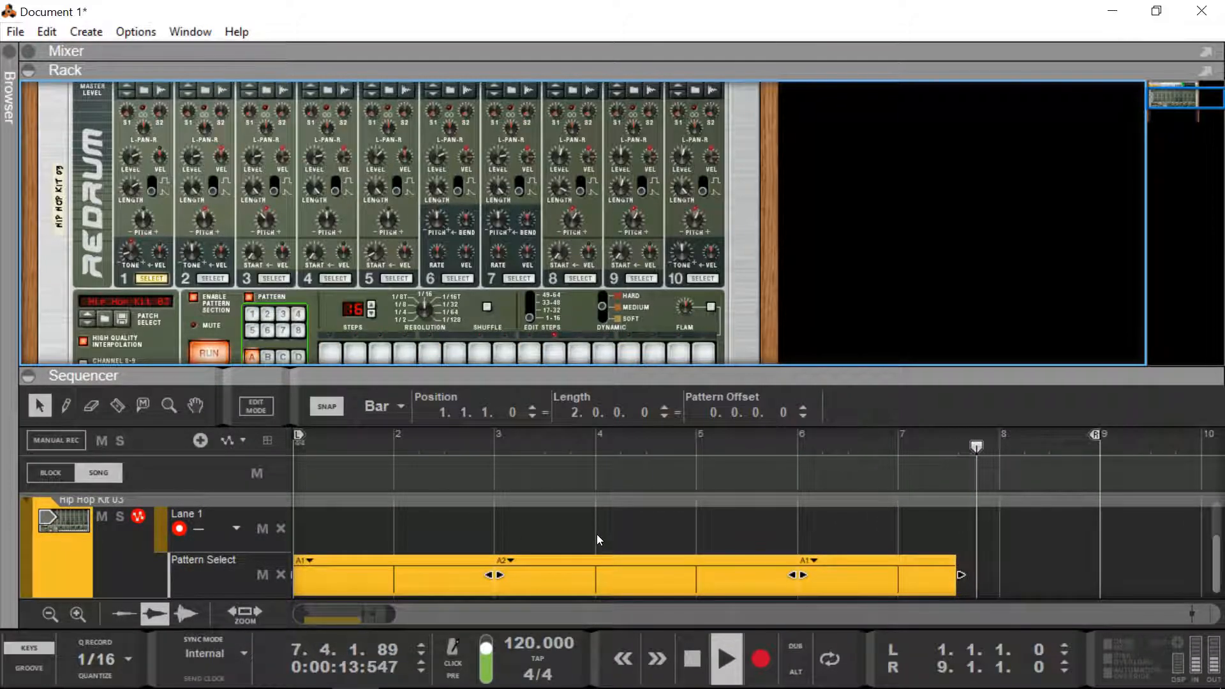
{"action": "key", "text": "space"}
Step: Change the middle pattern clip, starting at bar 3, to Pattern/Loop 3 in bank A
{"action": "left_click", "coordinate": [811, 562]}
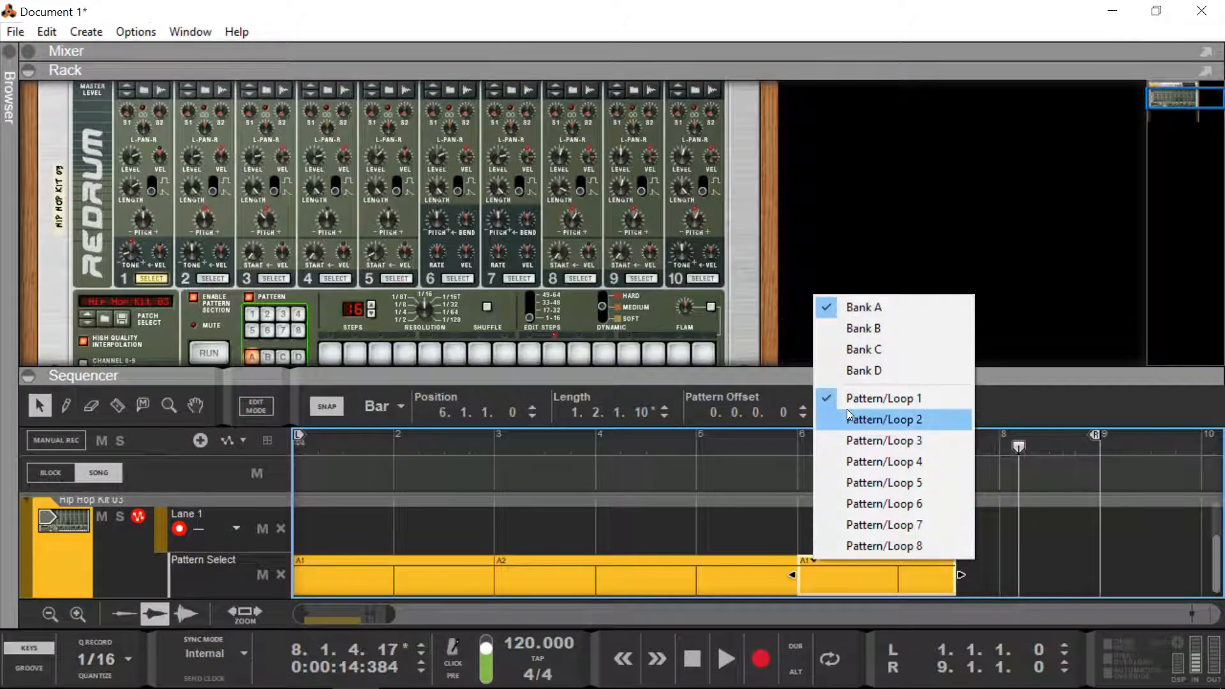
{"action": "left_click", "coordinate": [499, 561]}
{"action": "left_click", "coordinate": [500, 562]}
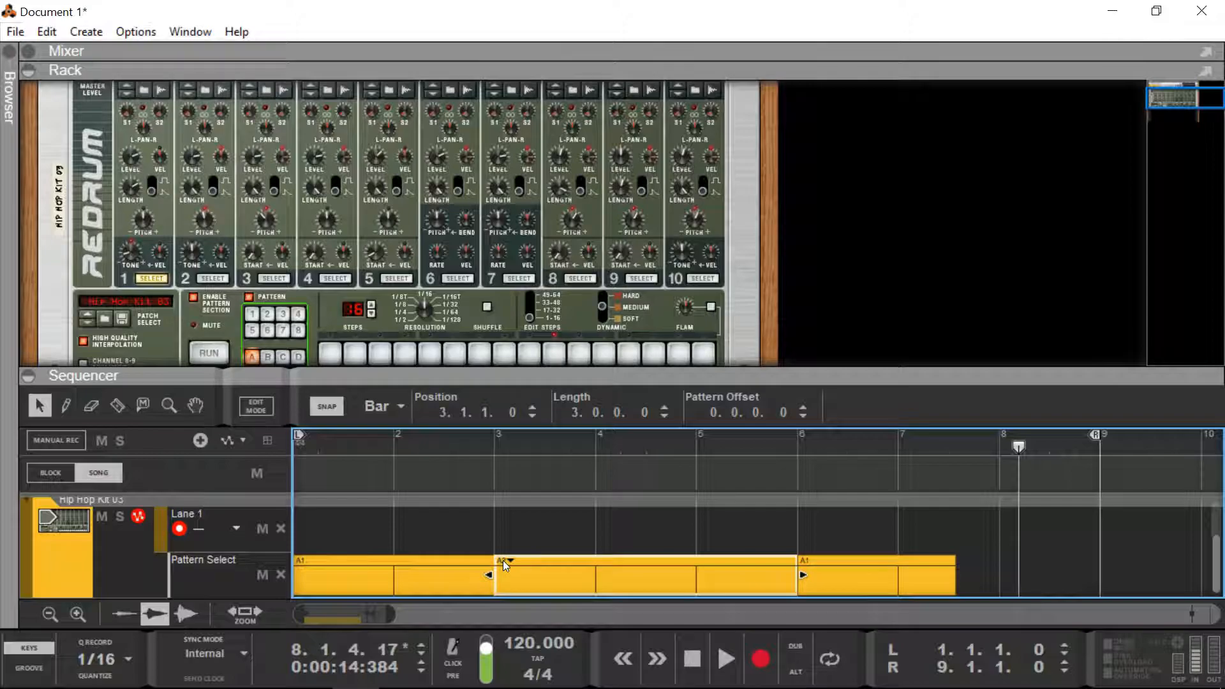
{"action": "left_click", "coordinate": [503, 561]}
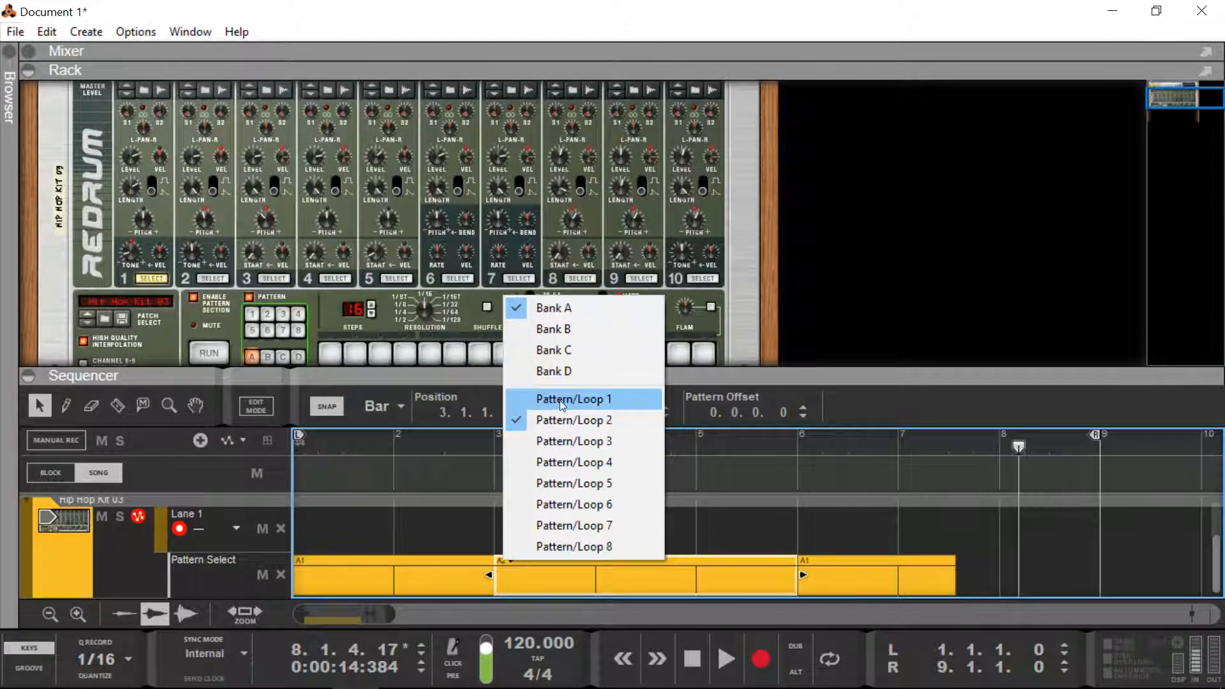
{"action": "left_click", "coordinate": [571, 442]}
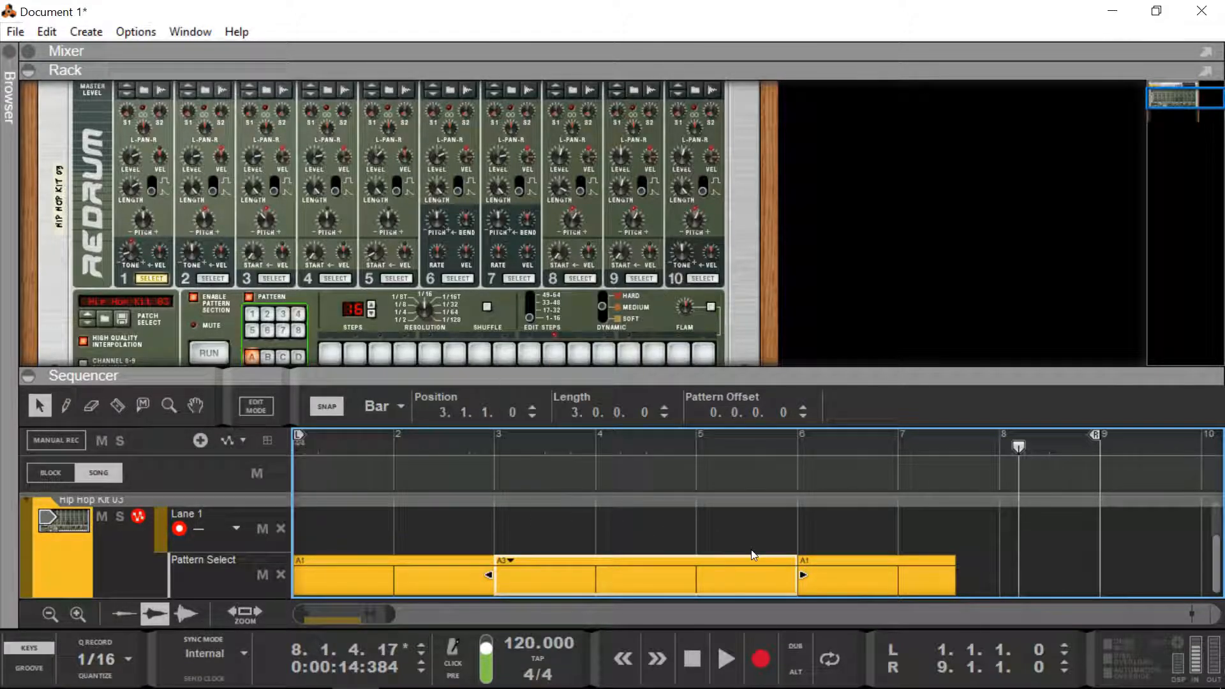
{"action": "mouse_move", "coordinate": [801, 573]}
{"action": "left_mouse_down"}
{"action": "mouse_move", "coordinate": [656, 575]}
{"action": "mouse_move", "coordinate": [791, 565]}
{"action": "left_mouse_up"}
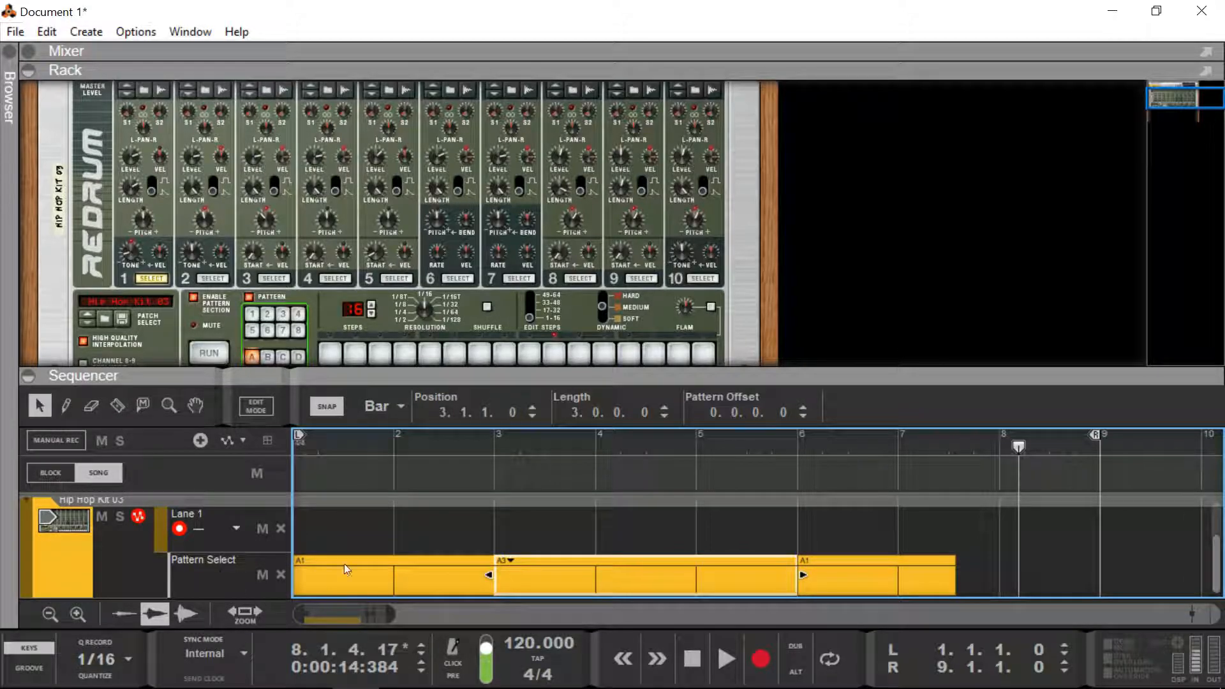
Step: Delete the Pattern Select lane with its recorded clips and hide the sequencer
{"action": "left_click", "coordinate": [279, 571]}
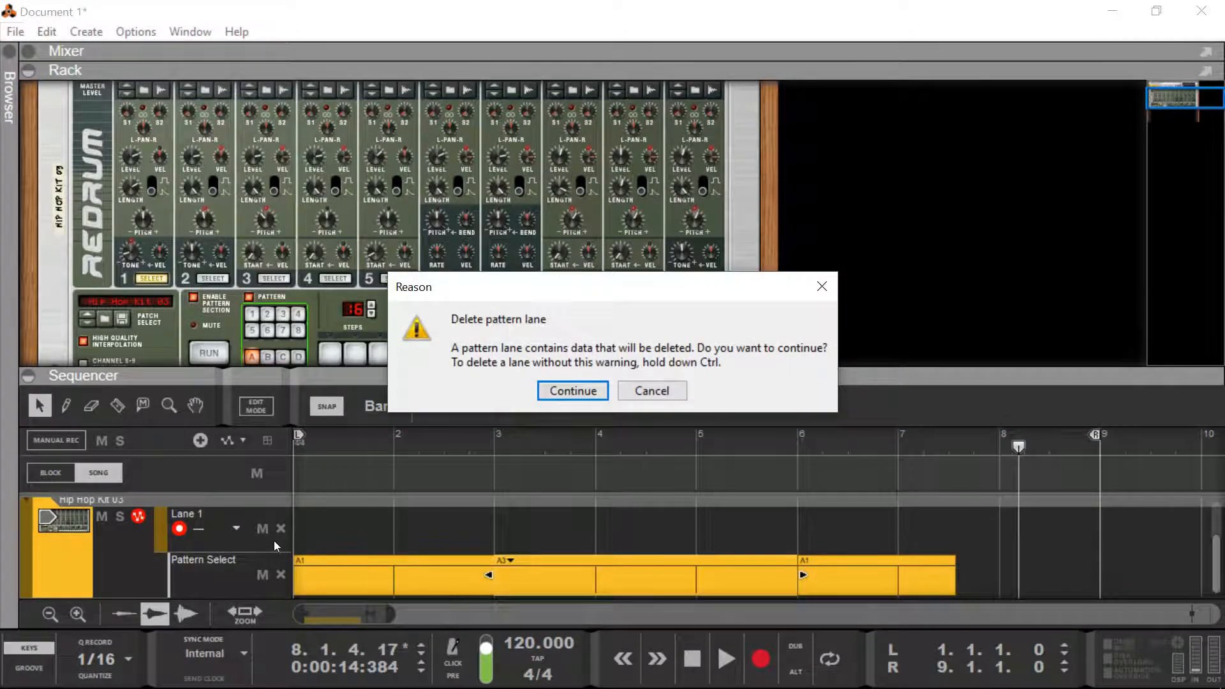
{"action": "left_click", "coordinate": [541, 389]}
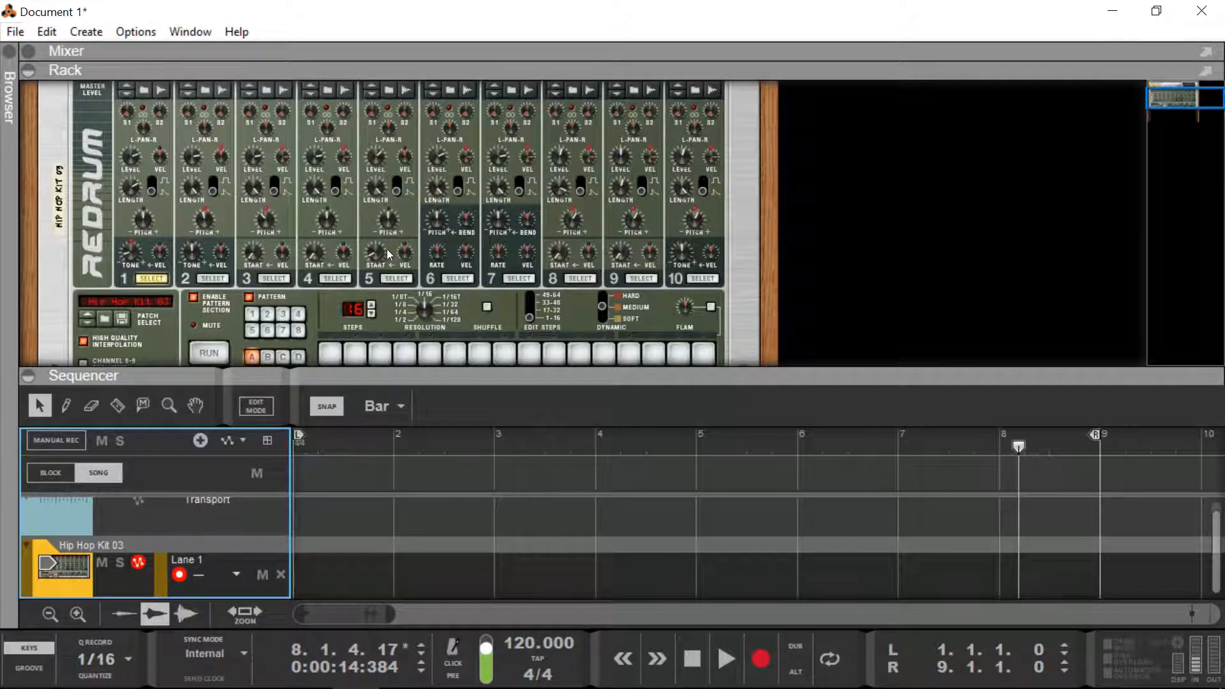
{"action": "left_click", "coordinate": [28, 375]}
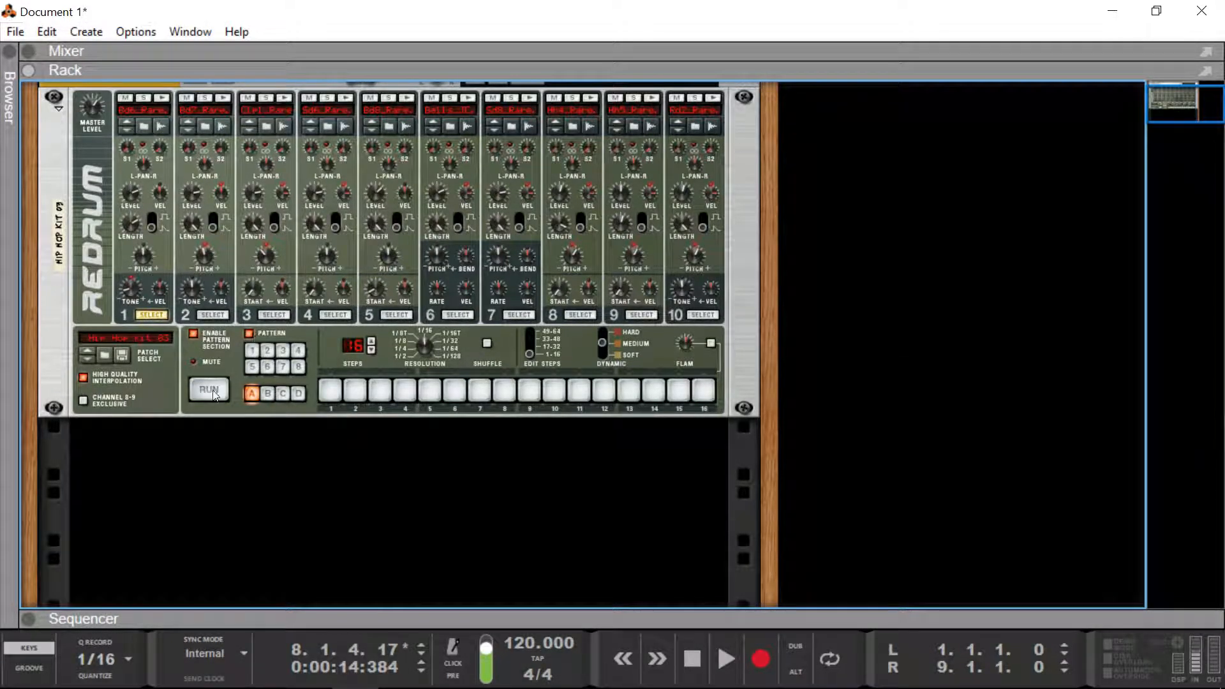
Step: Turn off the Redrum's pattern playback switch, browse banks B, C and D, and select pattern 1 in bank B
{"action": "left_click", "coordinate": [249, 333]}
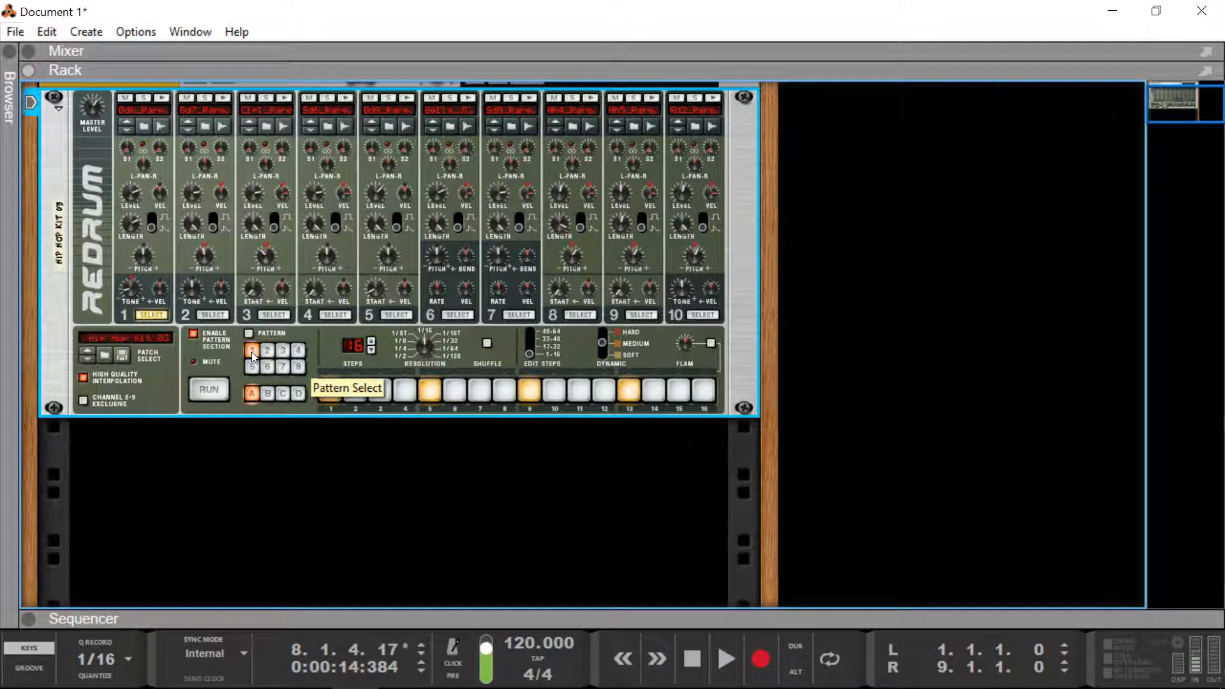
{"action": "left_click", "coordinate": [267, 393]}
{"action": "left_click", "coordinate": [298, 393]}
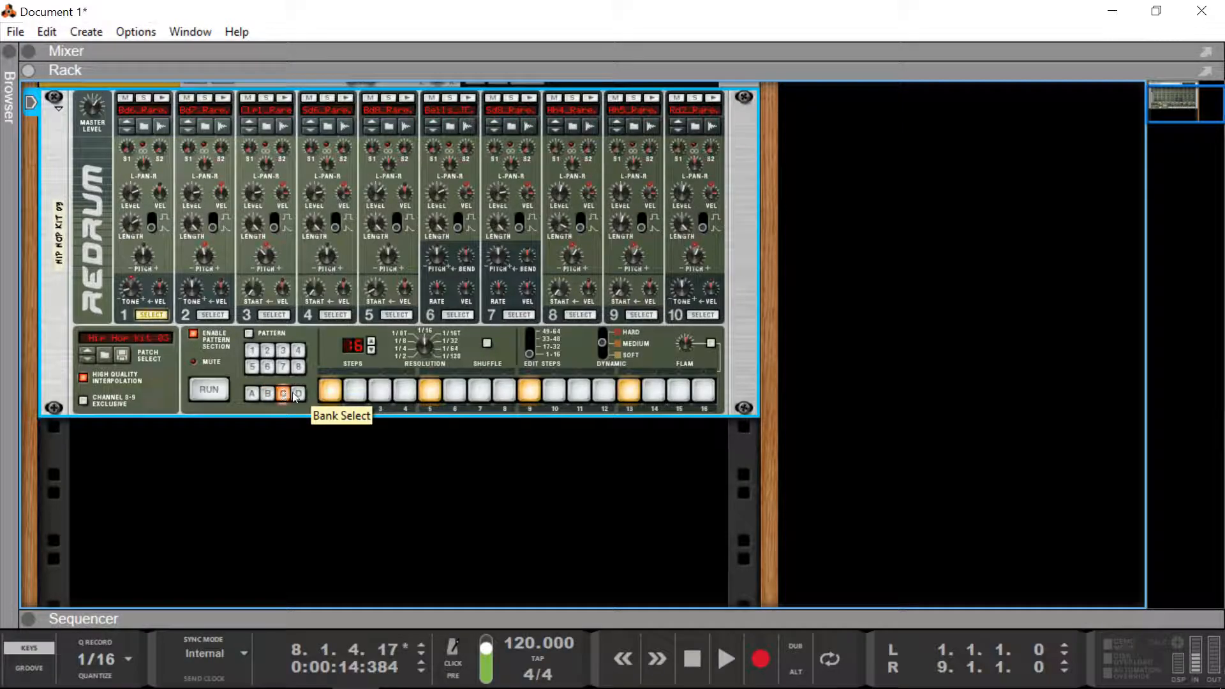
{"action": "left_click", "coordinate": [268, 396]}
{"action": "left_click", "coordinate": [283, 395]}
{"action": "left_click", "coordinate": [298, 394]}
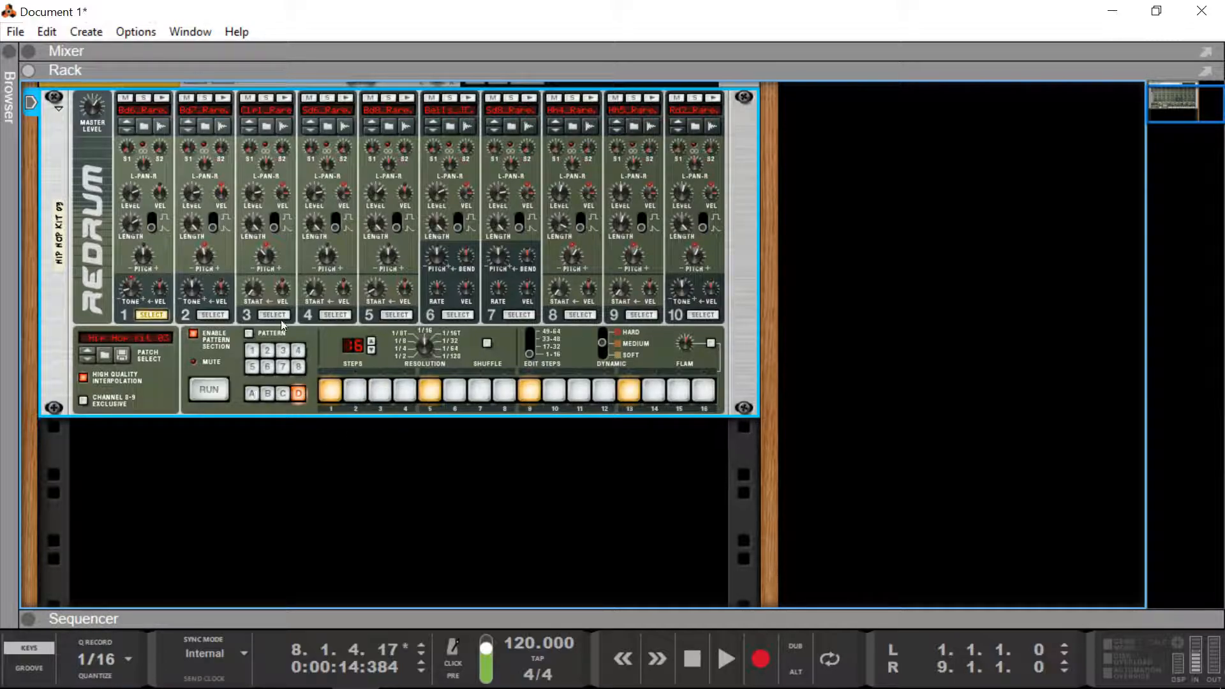
{"action": "left_click", "coordinate": [282, 393]}
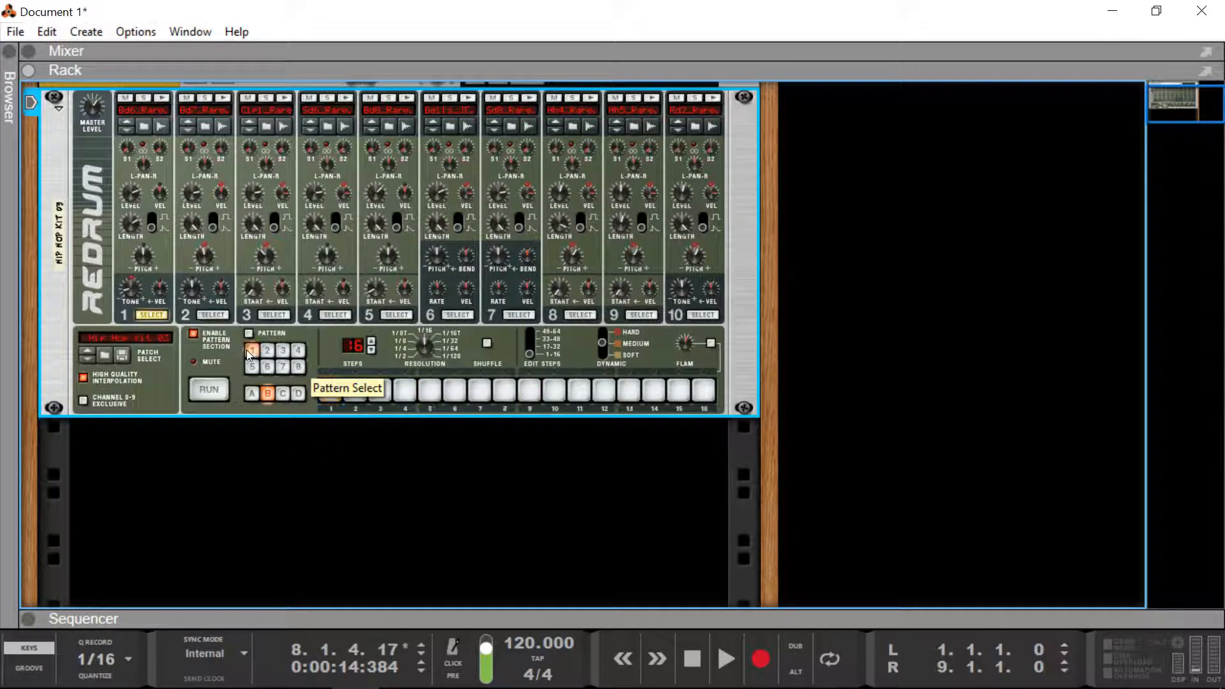
Step: Show bank D, return to pattern 1 in bank A, and start the Redrum running
{"action": "left_click", "coordinate": [254, 351]}
{"action": "left_click", "coordinate": [298, 394]}
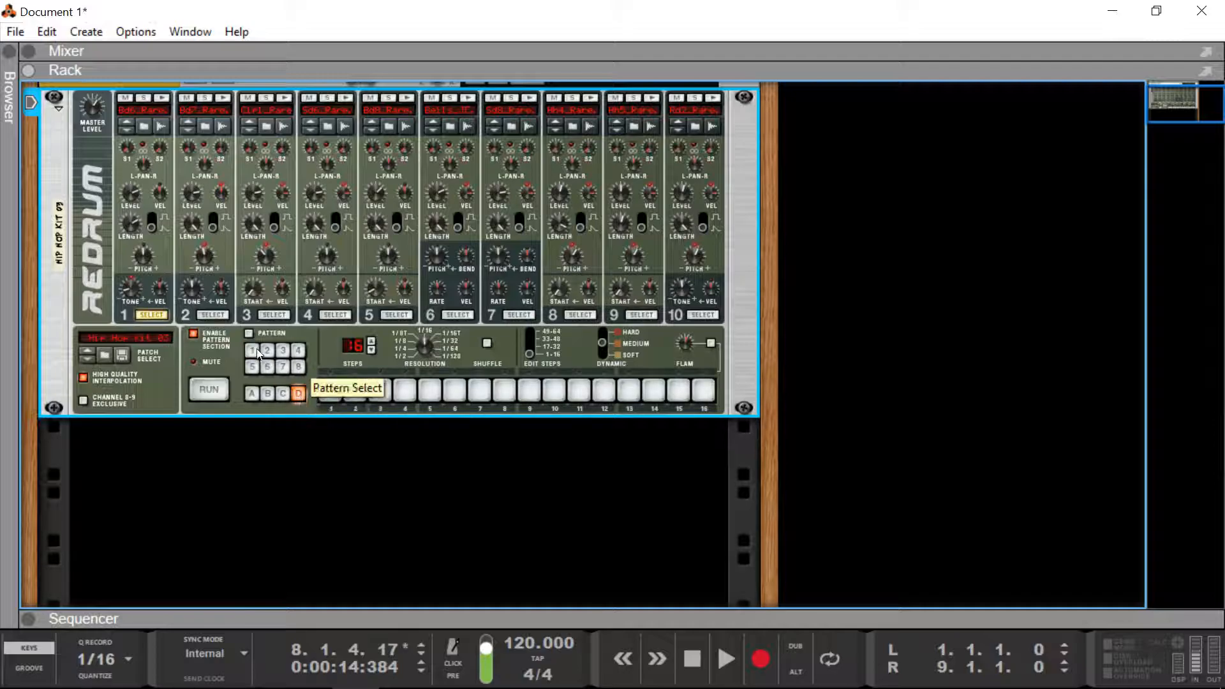
{"action": "left_click", "coordinate": [250, 395]}
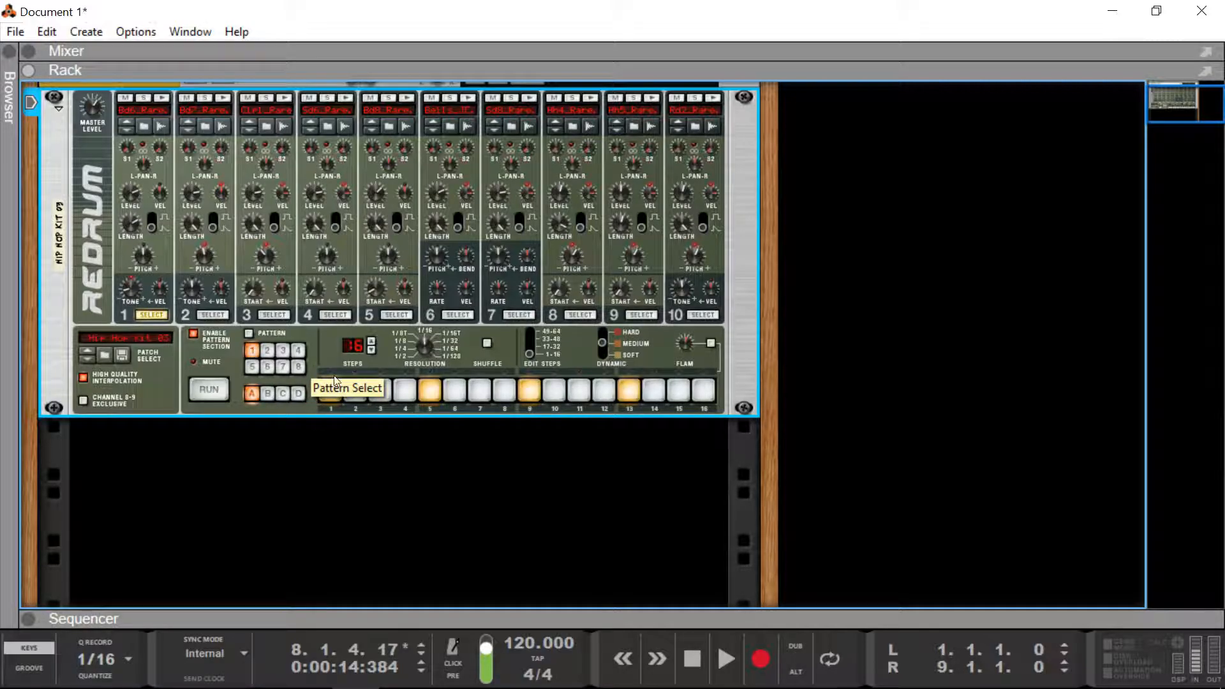
{"action": "left_click", "coordinate": [209, 390]}
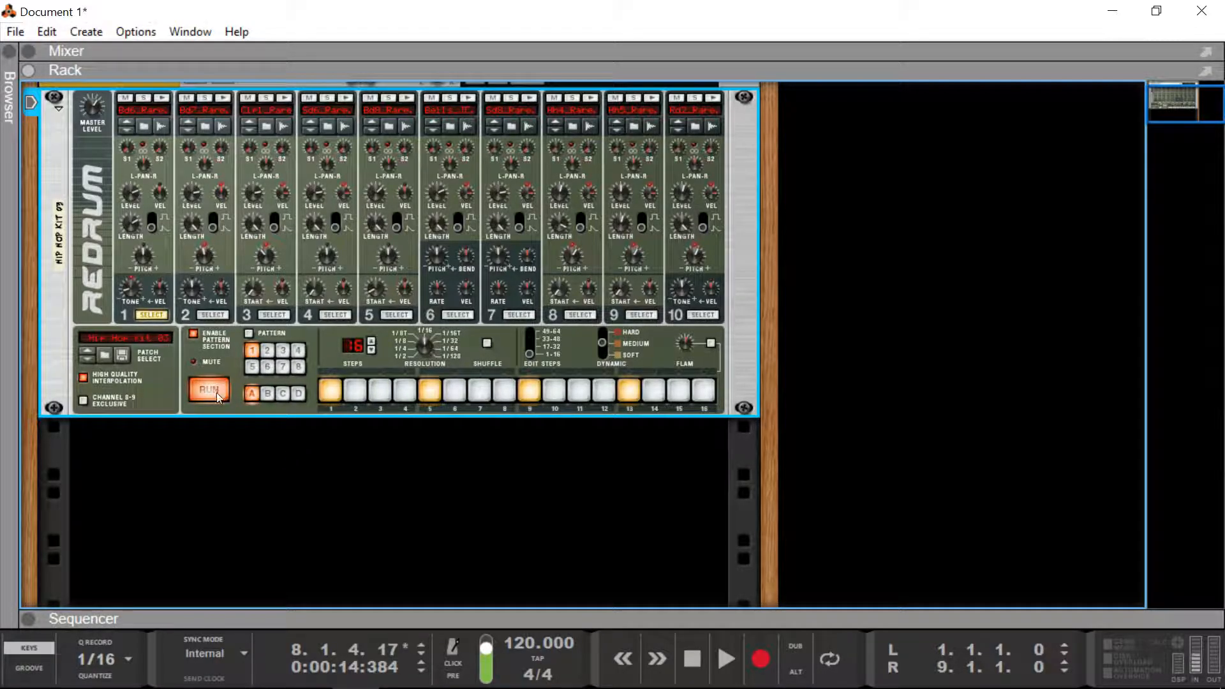
Step: Open the sample preview window for drum 1, close it, and audition drum 1
{"action": "scroll", "coordinate": [211, 315], "scroll_direction": "up", "scroll_amount": 3}
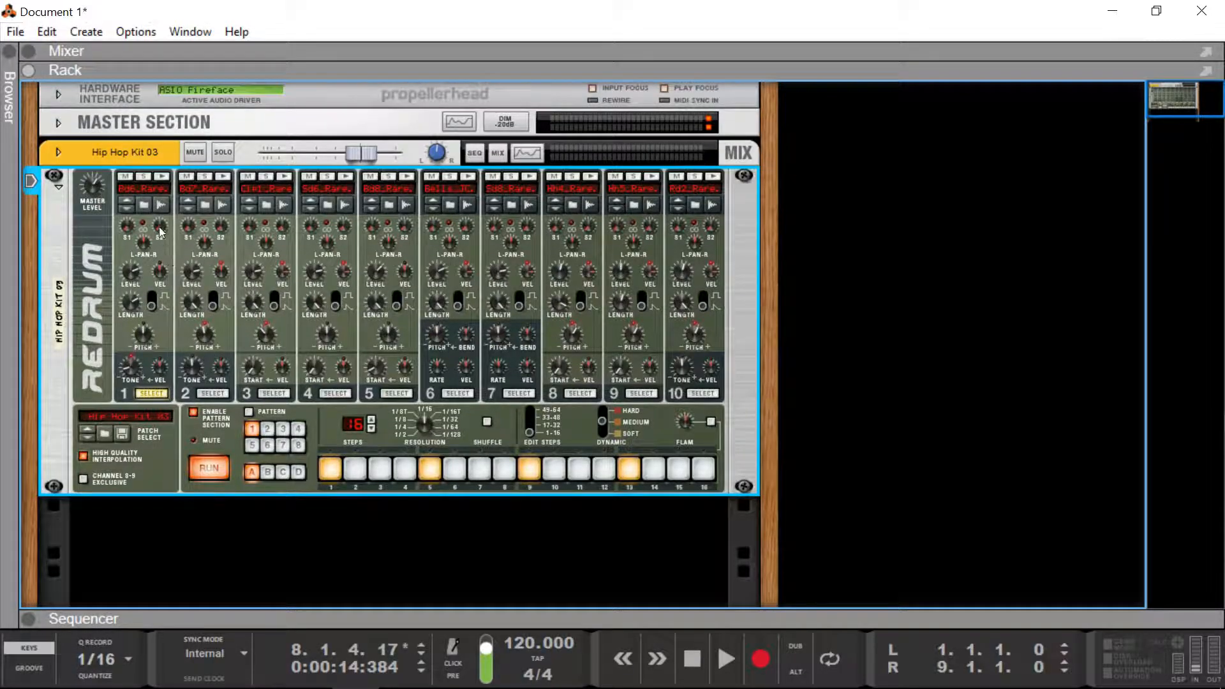
{"action": "left_click", "coordinate": [159, 208]}
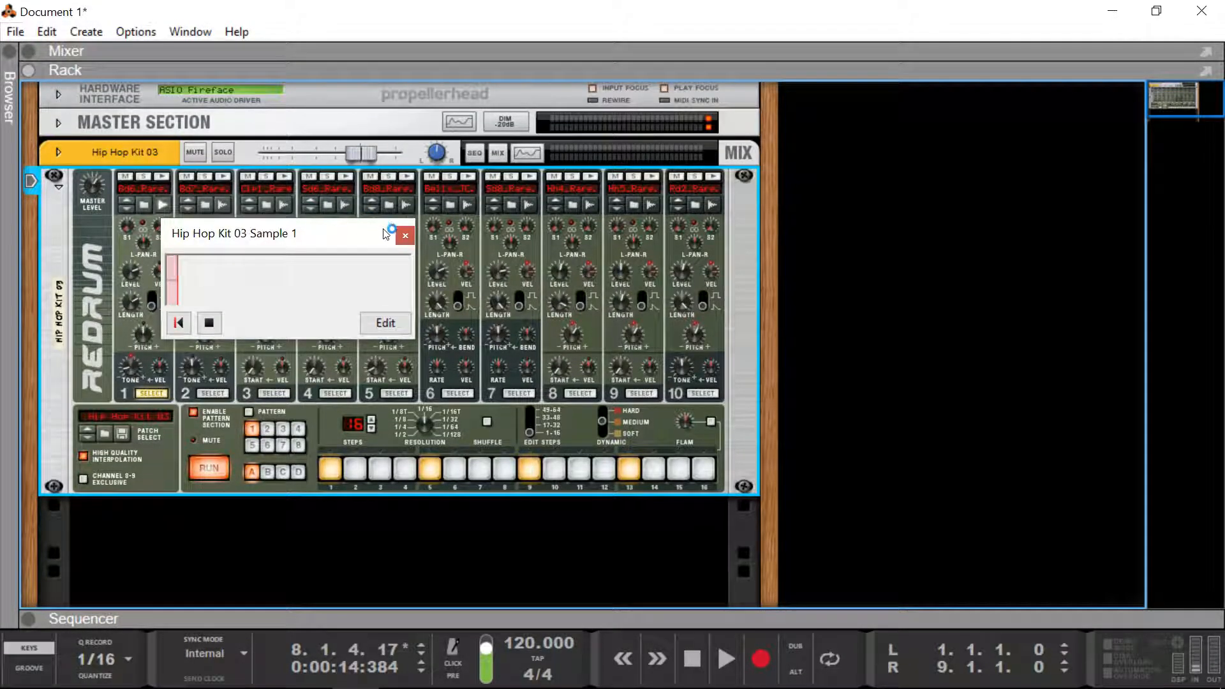
{"action": "left_click", "coordinate": [403, 236]}
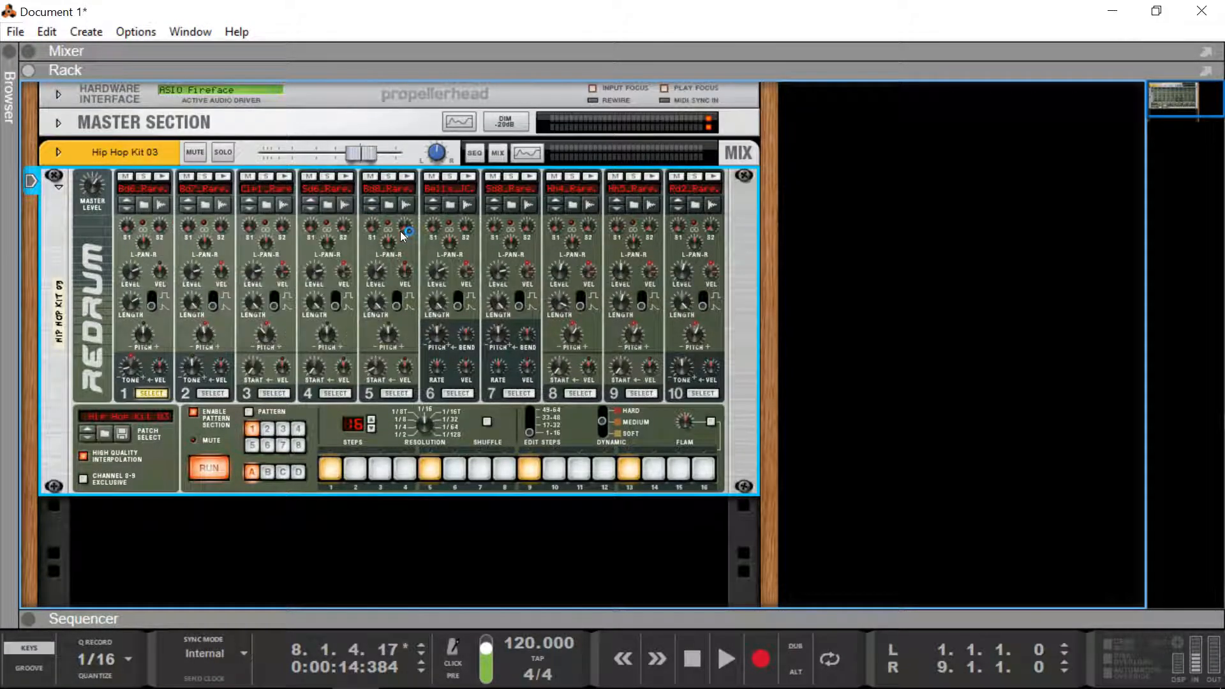
{"action": "left_click", "coordinate": [161, 176]}
Step: Reset the song position to the start, play pattern 1 with pattern playback on, and turn playback off again
{"action": "left_click", "coordinate": [692, 658]}
{"action": "left_click", "coordinate": [209, 468]}
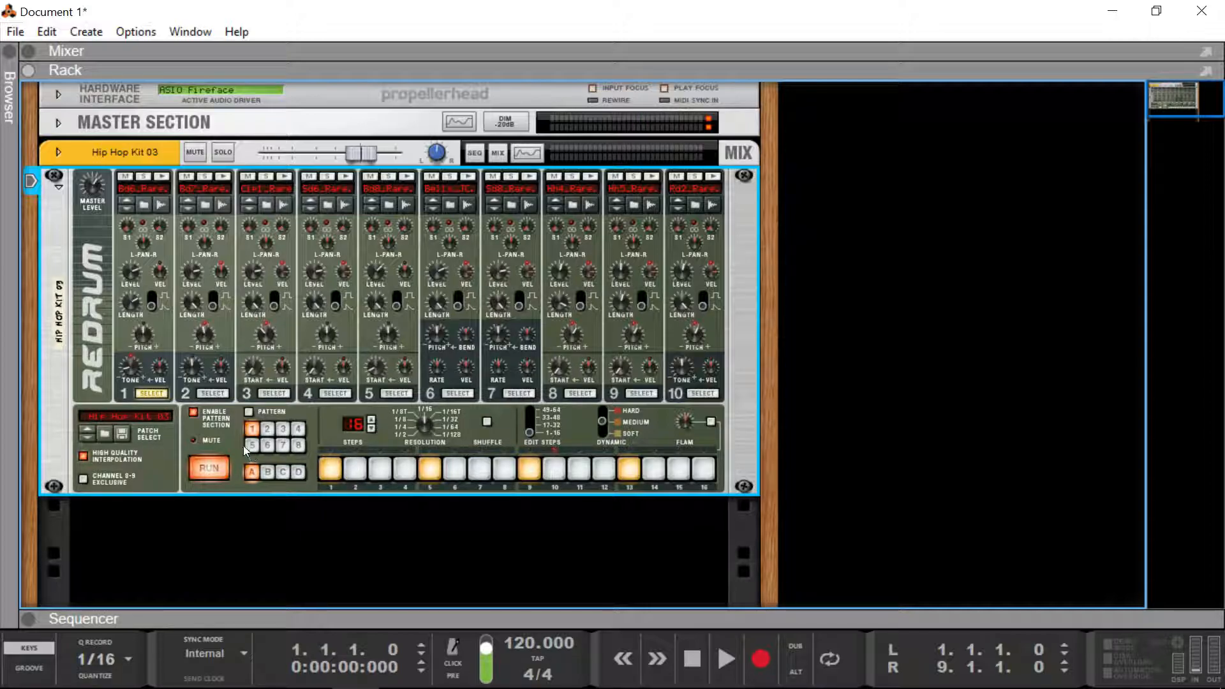
{"action": "left_click", "coordinate": [250, 412]}
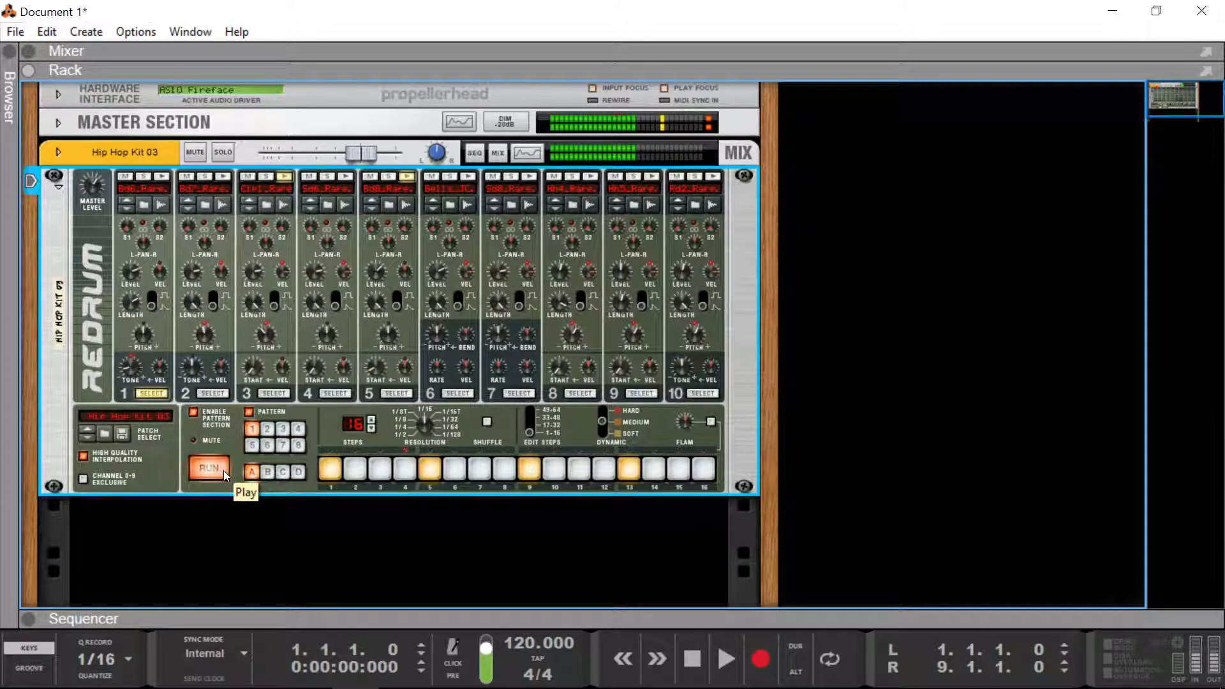
{"action": "left_click", "coordinate": [250, 412]}
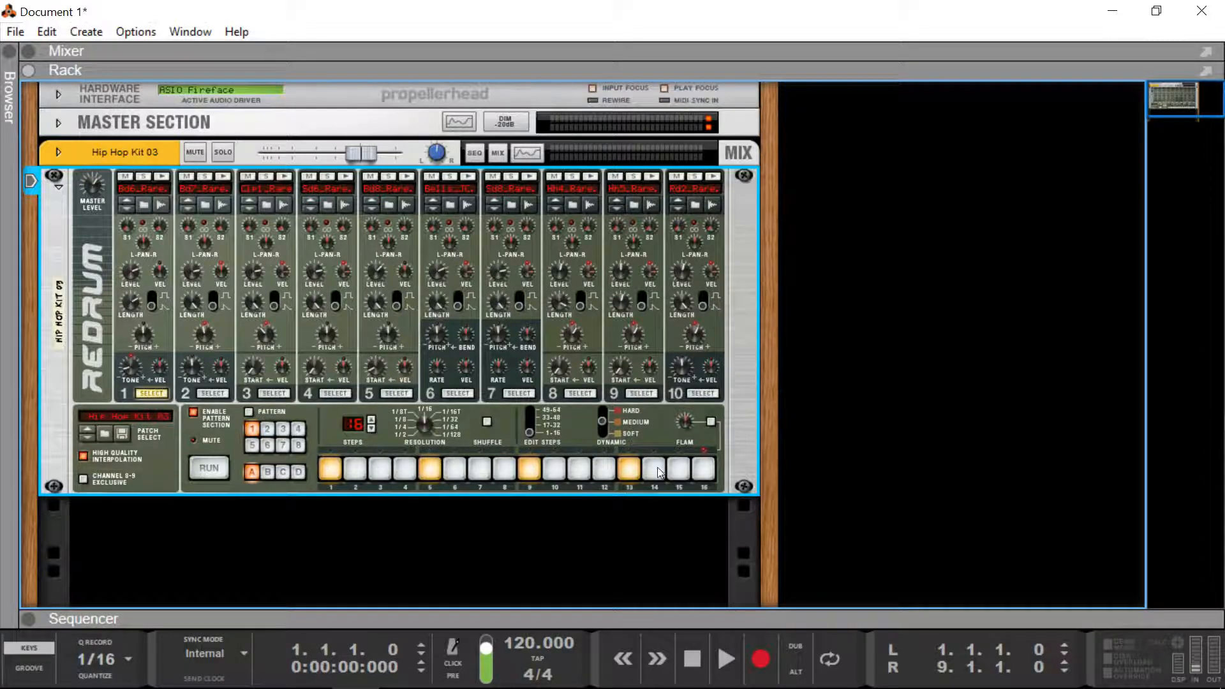
Step: Look at the channel outputs on the Redrum's rear side and return to the front of the rack
{"action": "key", "text": "Tab"}
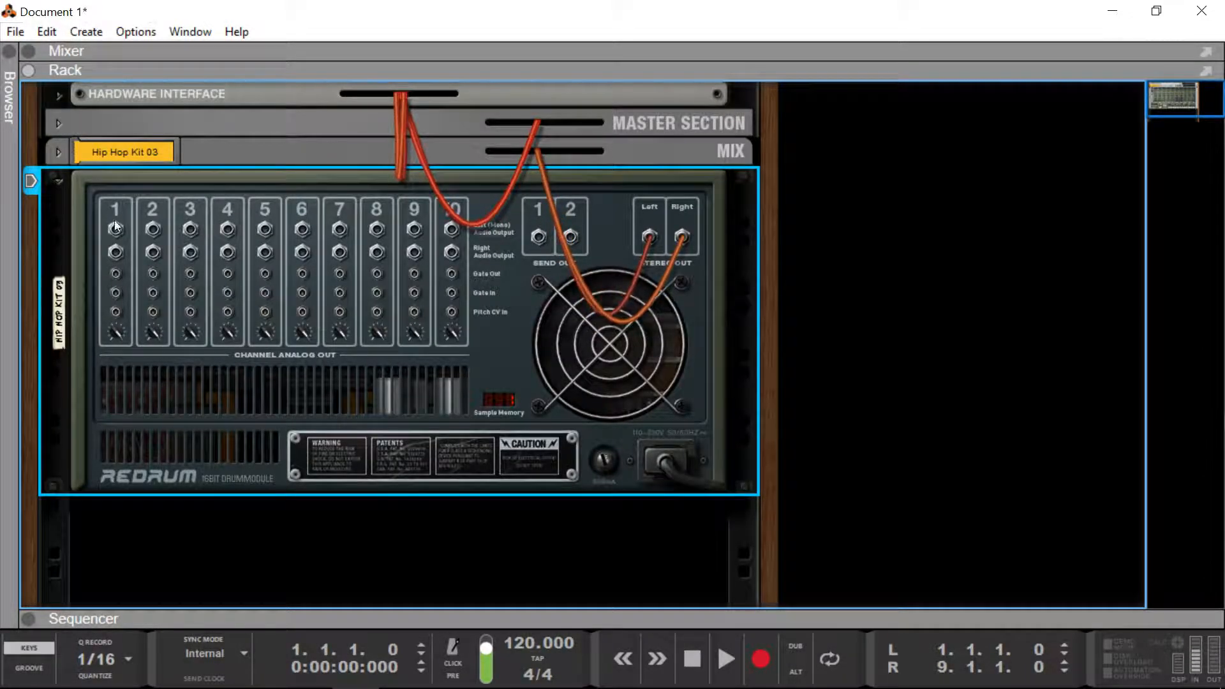
{"action": "key", "text": "Tab"}
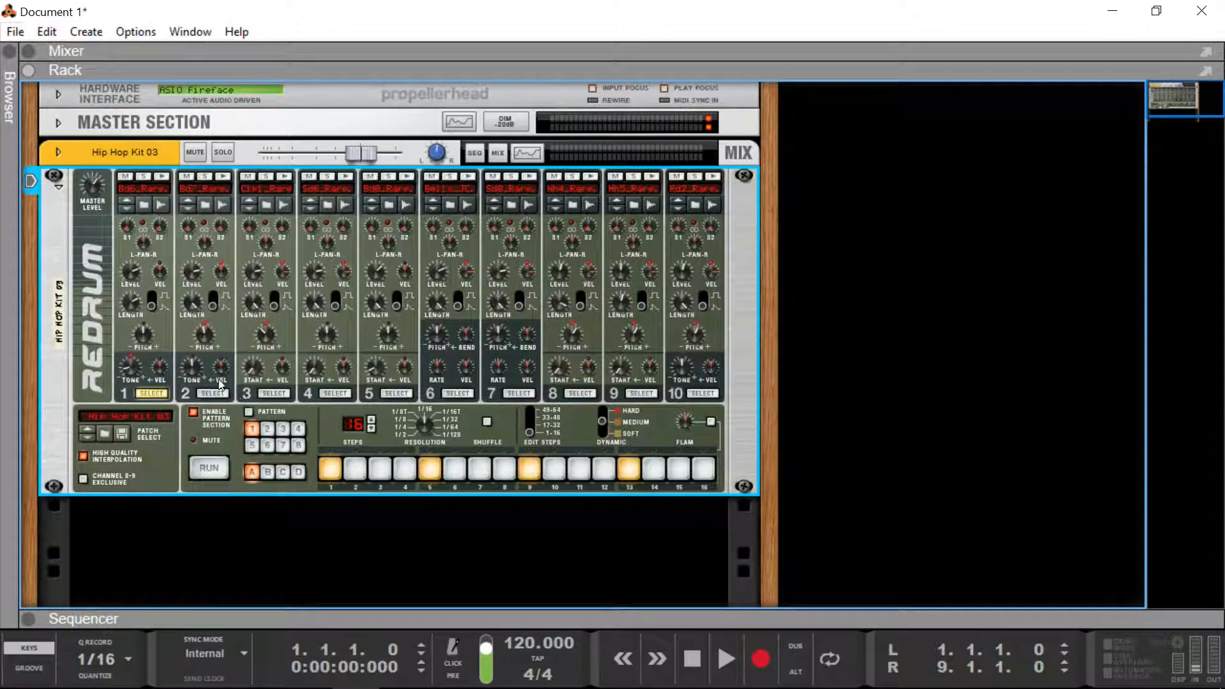
Step: Disable and re-enable the pattern section, and switch to pattern 8 and back to pattern 1
{"action": "left_click", "coordinate": [193, 413]}
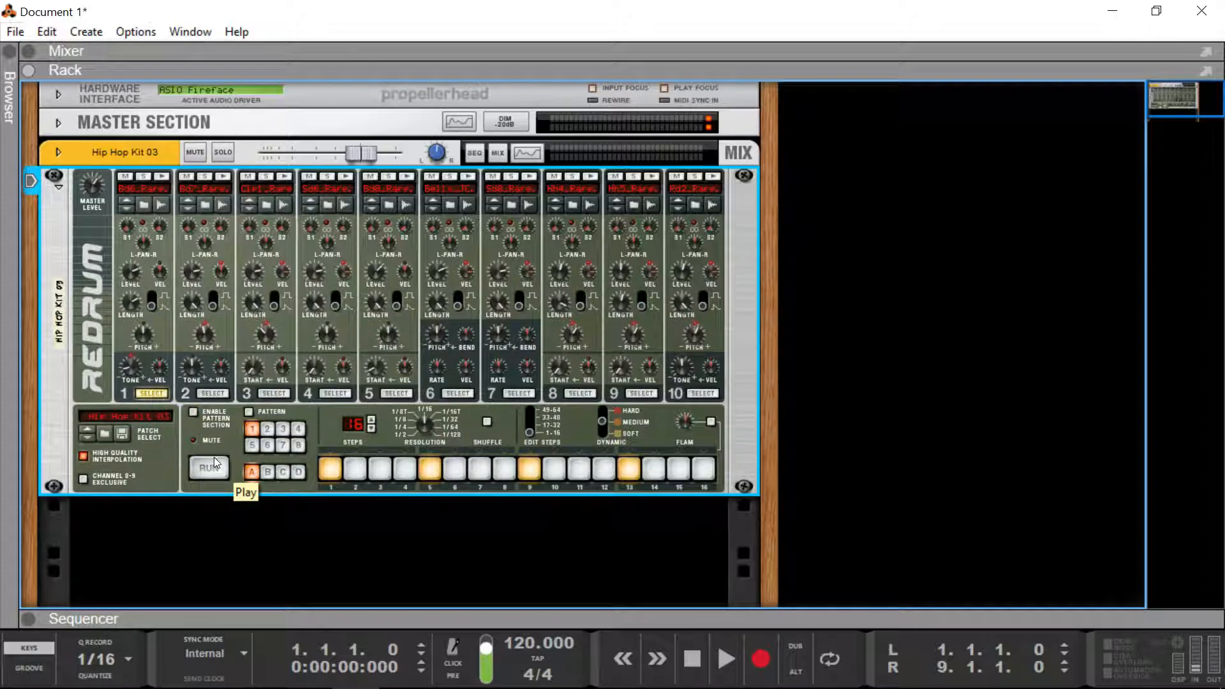
{"action": "left_click", "coordinate": [193, 412]}
{"action": "left_click", "coordinate": [298, 444]}
{"action": "left_click", "coordinate": [252, 428]}
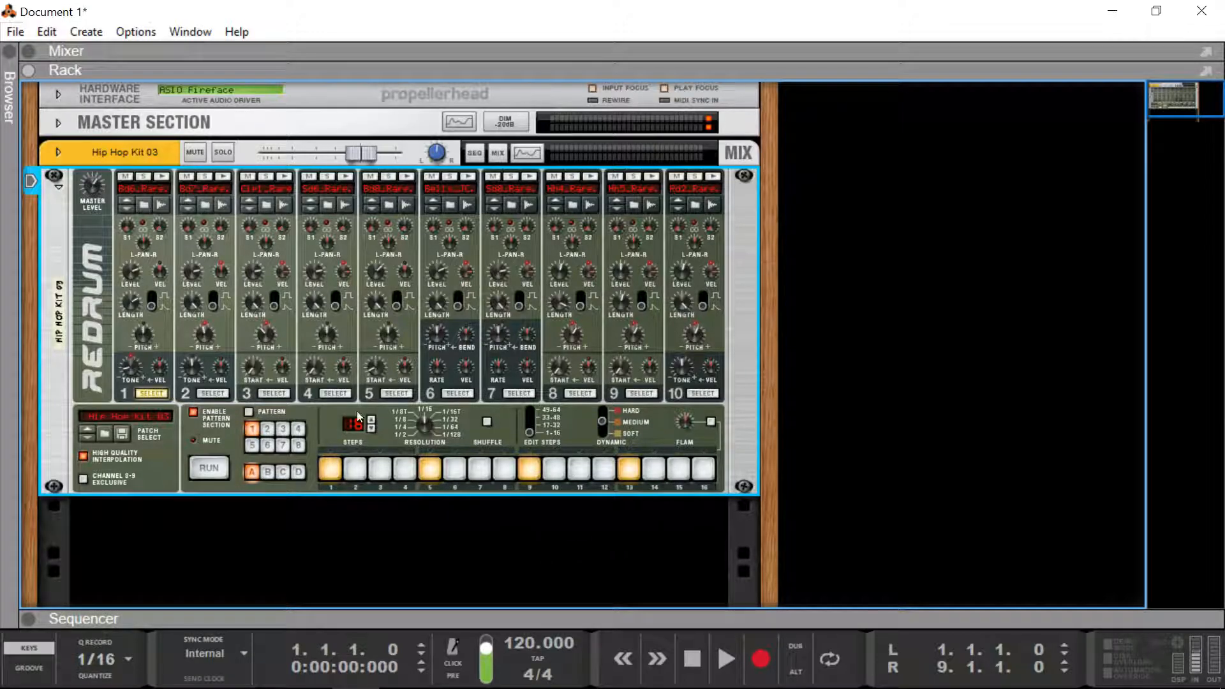
Step: Browse the Redrum drum kit patches, looking inside the Click House, Tight and Techno Kits folders
{"action": "left_click", "coordinate": [106, 436]}
{"action": "scroll", "coordinate": [191, 370], "scroll_direction": "down", "scroll_amount": 2}
{"action": "scroll", "coordinate": [206, 300], "scroll_direction": "up", "scroll_amount": 4}
{"action": "scroll", "coordinate": [204, 253], "scroll_direction": "up", "scroll_amount": 1}
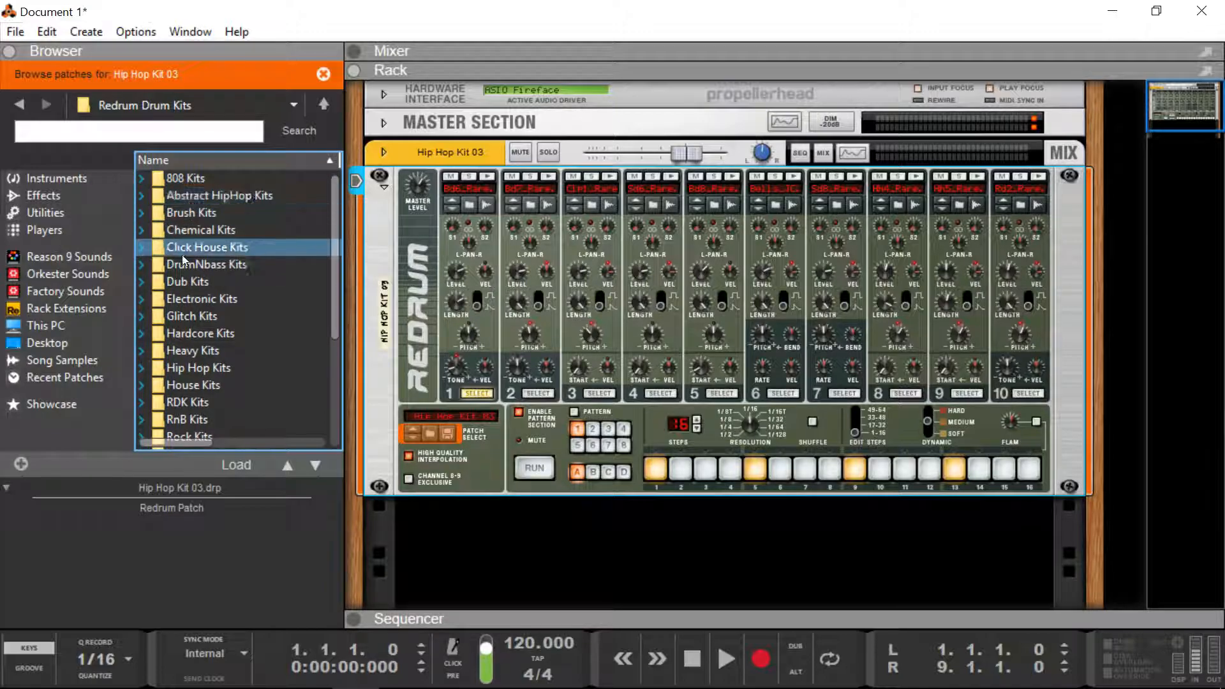
{"action": "left_click", "coordinate": [143, 246]}
{"action": "scroll", "coordinate": [144, 315], "scroll_direction": "down", "scroll_amount": 5}
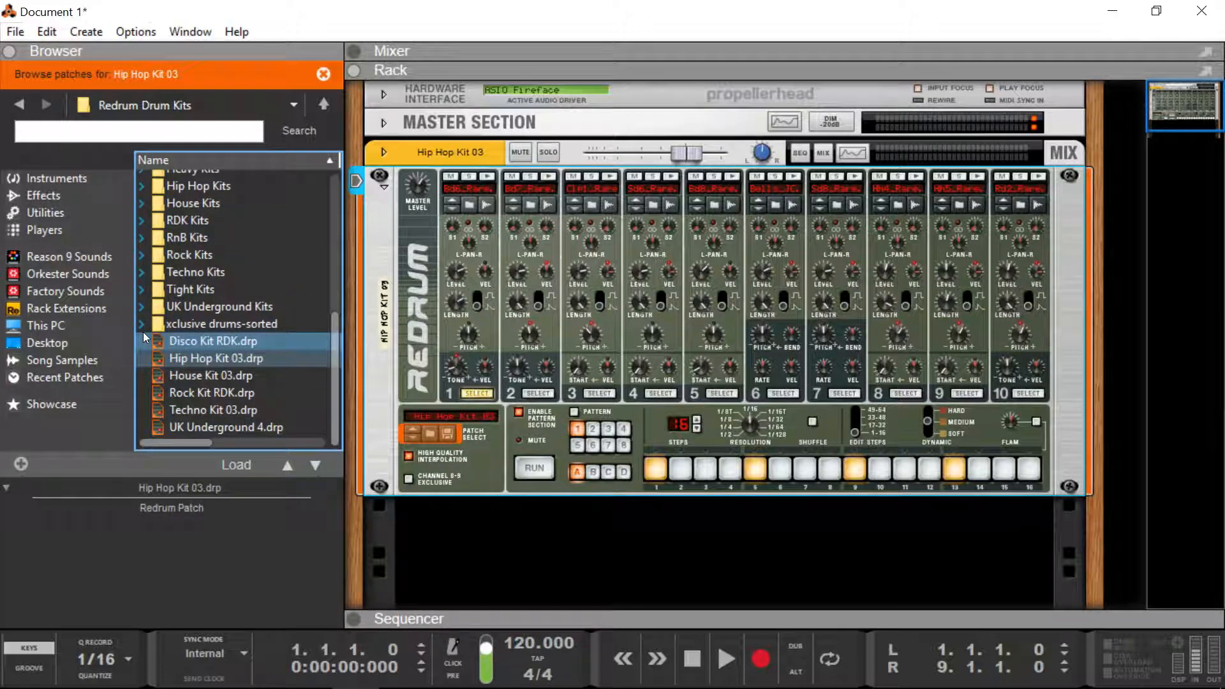
{"action": "left_click", "coordinate": [141, 291]}
{"action": "left_click", "coordinate": [141, 270]}
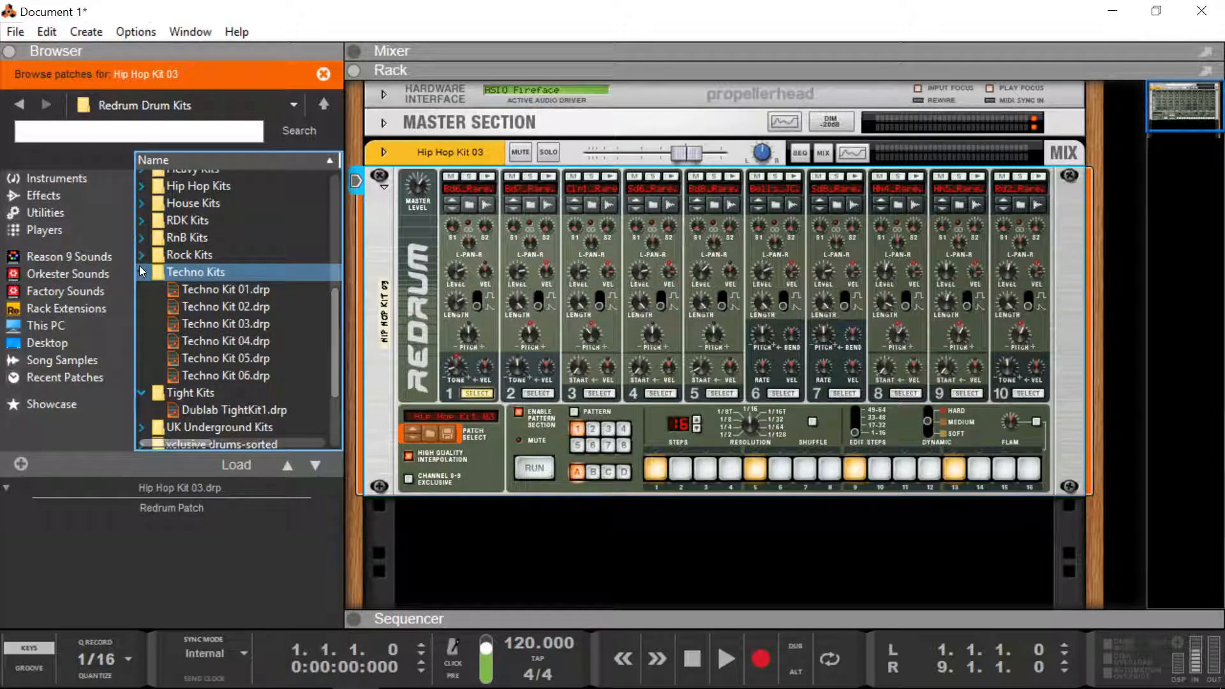
{"action": "scroll", "coordinate": [204, 306], "scroll_direction": "down", "scroll_amount": 3}
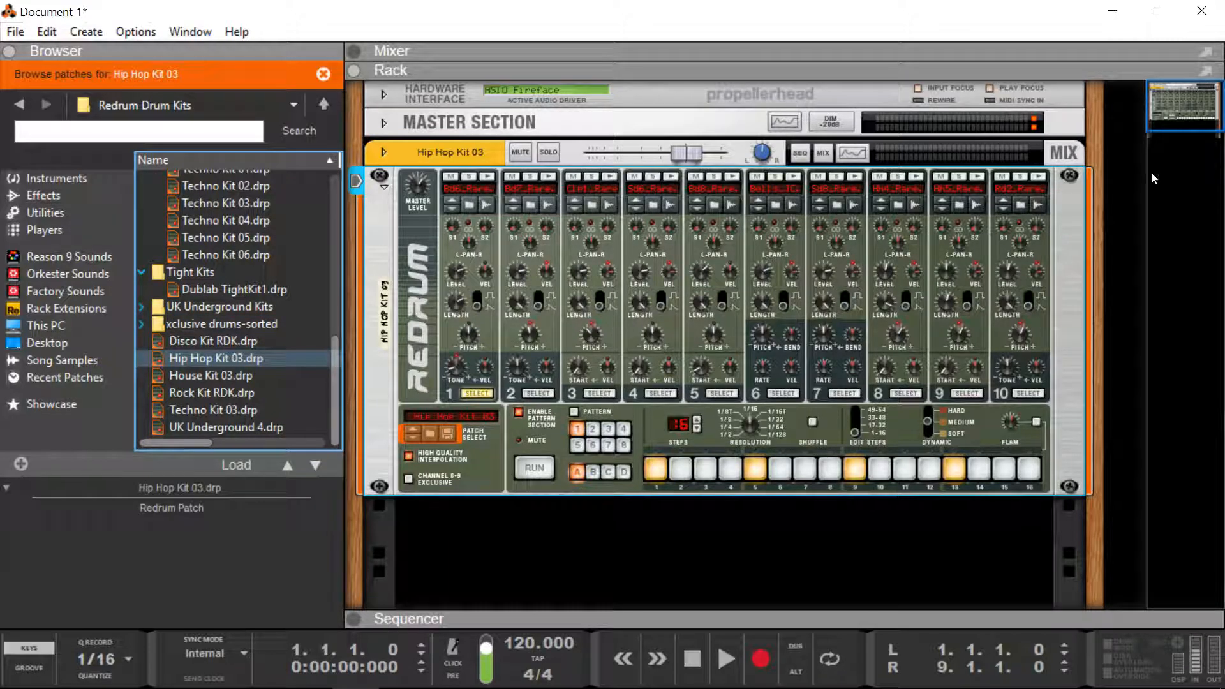
Step: Collapse the Click House, Techno and Tight Kits folders while looking through the patch list
{"action": "scroll", "coordinate": [262, 272], "scroll_direction": "up", "scroll_amount": 8}
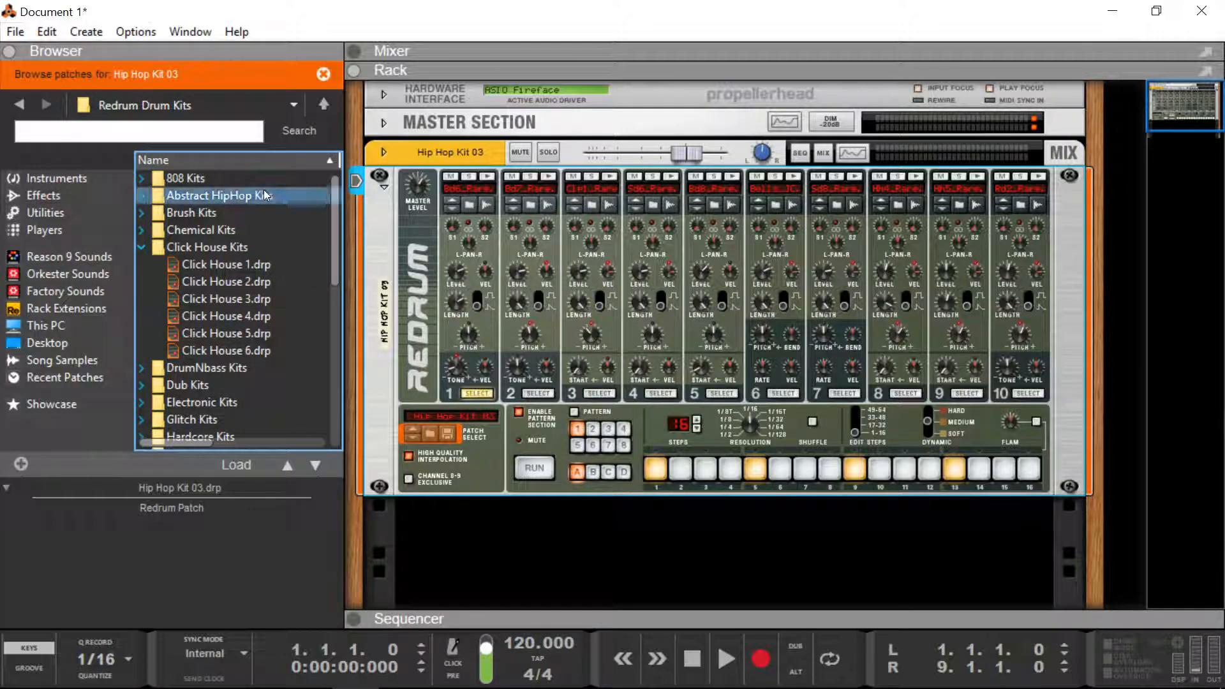
{"action": "left_click", "coordinate": [143, 247]}
{"action": "scroll", "coordinate": [143, 246], "scroll_direction": "down", "scroll_amount": 10}
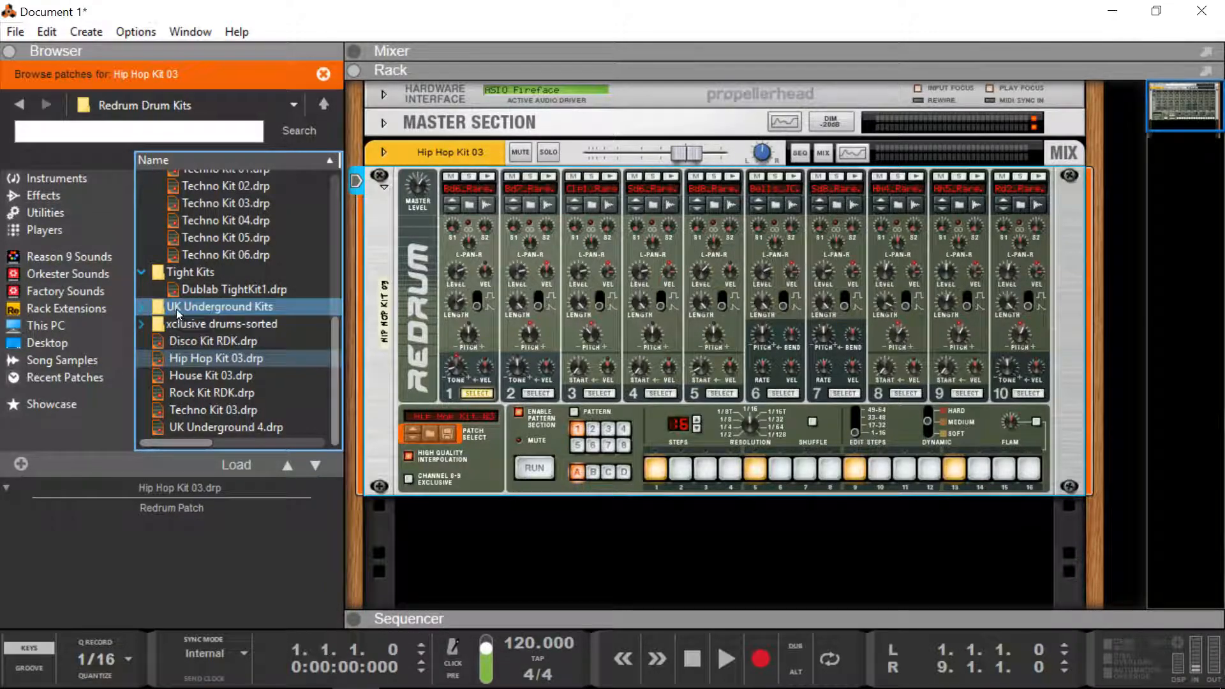
{"action": "scroll", "coordinate": [179, 317], "scroll_direction": "up", "scroll_amount": 5}
{"action": "scroll", "coordinate": [160, 286], "scroll_direction": "down", "scroll_amount": 3}
{"action": "left_click", "coordinate": [144, 249]}
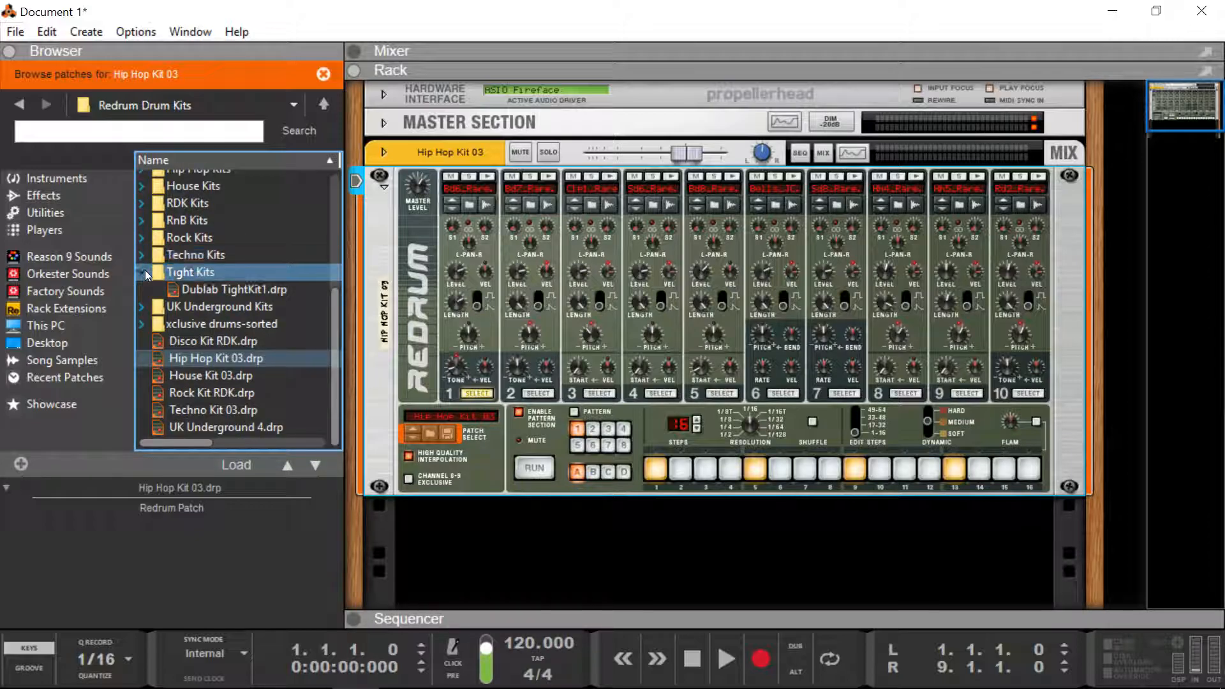
{"action": "left_click", "coordinate": [145, 272]}
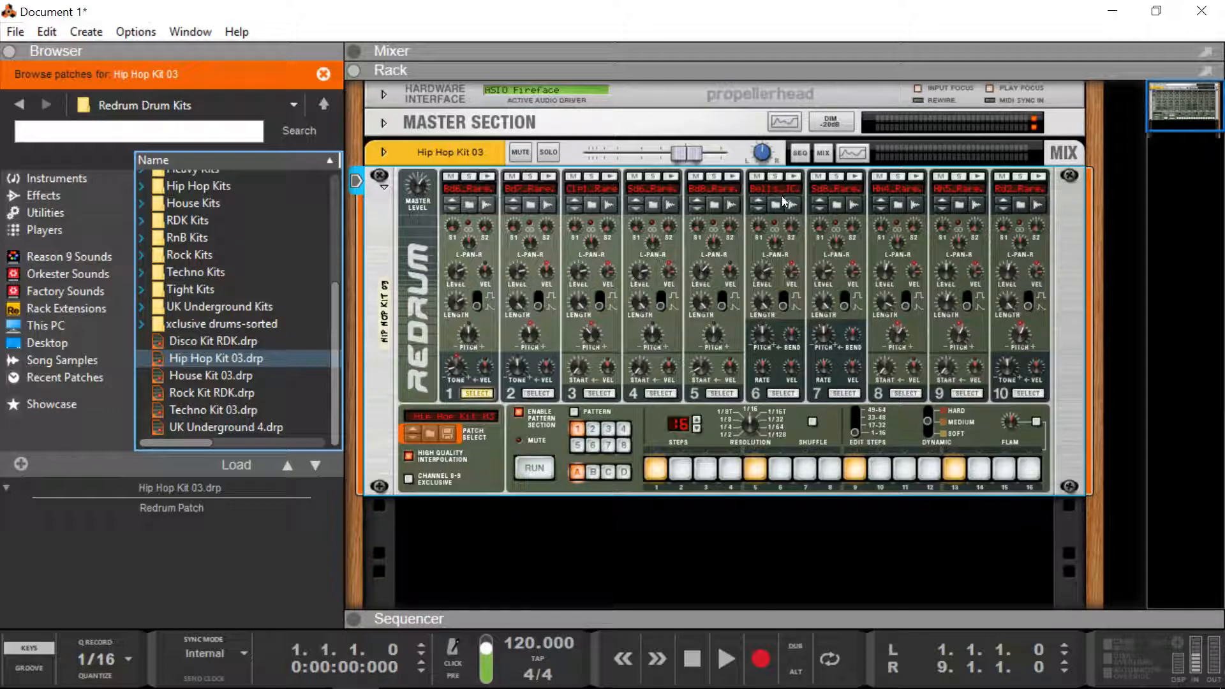
Step: Audition drum 6 and start the Redrum with pattern playback on for pattern 1 in bank A
{"action": "left_click", "coordinate": [793, 181]}
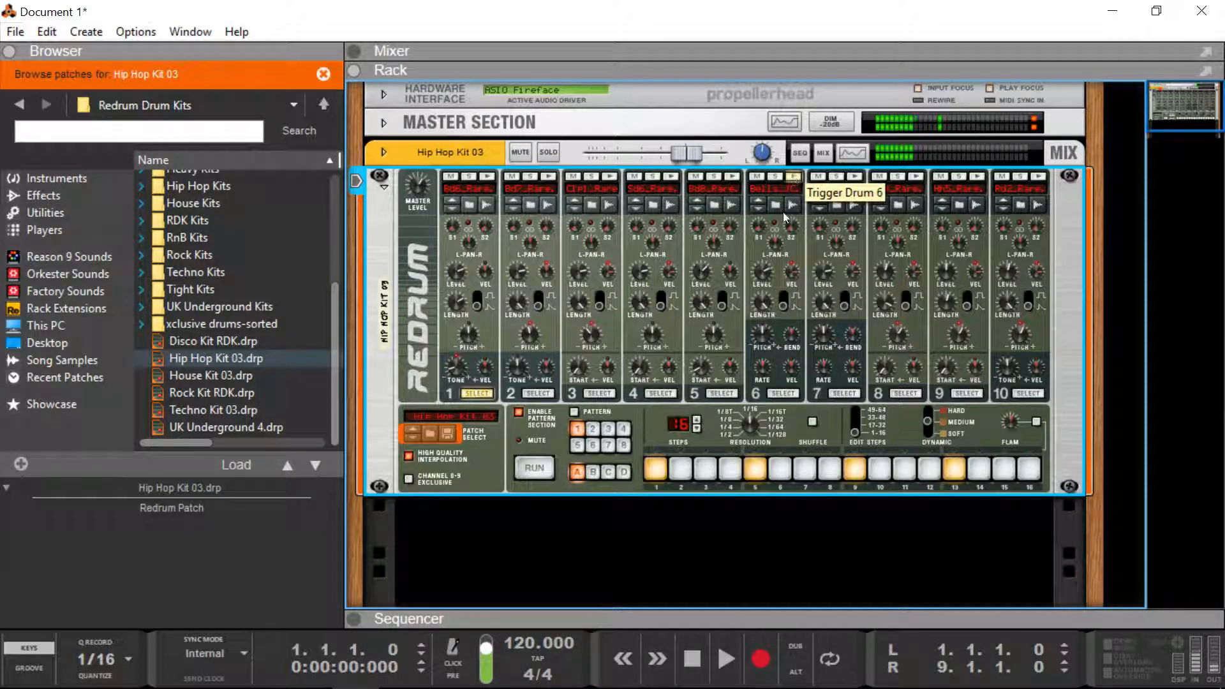
{"action": "left_click", "coordinate": [550, 465]}
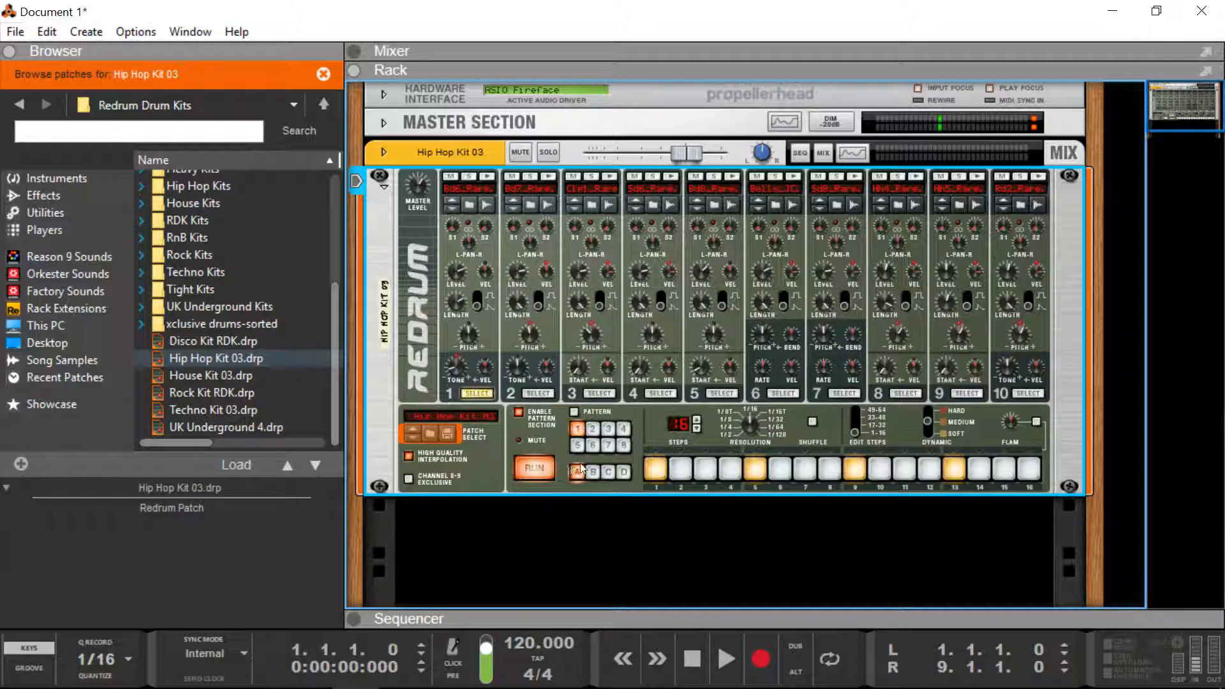
{"action": "left_click", "coordinate": [574, 411]}
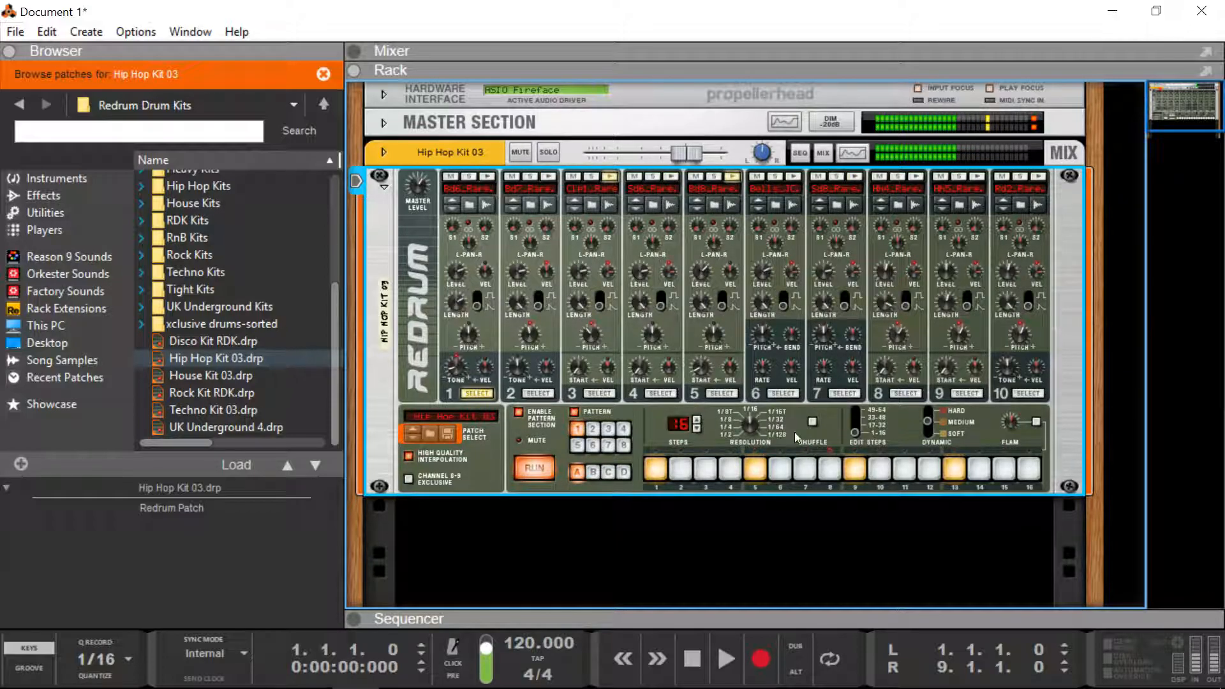
Step: Add hits for drum 6 on steps 1, 3, 5 and 7 of the running pattern
{"action": "left_click", "coordinate": [782, 393]}
{"action": "left_click", "coordinate": [805, 470]}
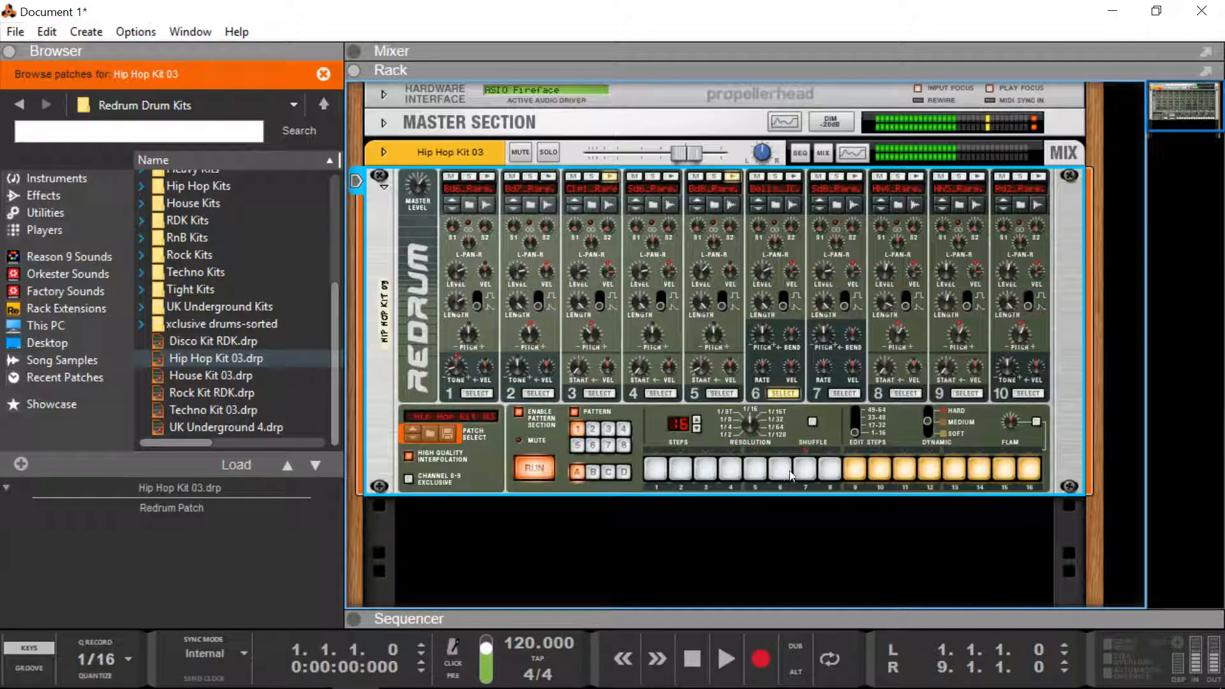
{"action": "left_click", "coordinate": [756, 471]}
{"action": "left_click", "coordinate": [697, 472]}
{"action": "left_click", "coordinate": [656, 470]}
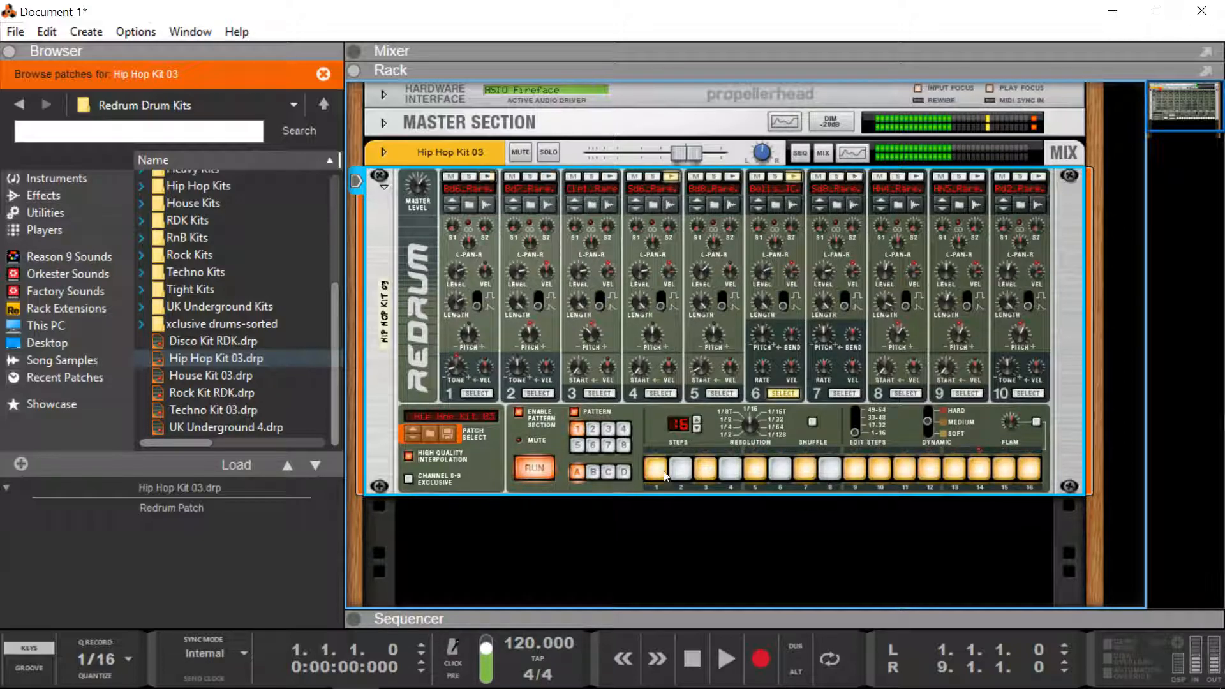
Step: Browse samples for drum 6 in the 07_Percussion-Hi folder and load Tmb_Xtc1.wav
{"action": "left_click", "coordinate": [774, 205]}
{"action": "scroll", "coordinate": [240, 289], "scroll_direction": "down", "scroll_amount": 5}
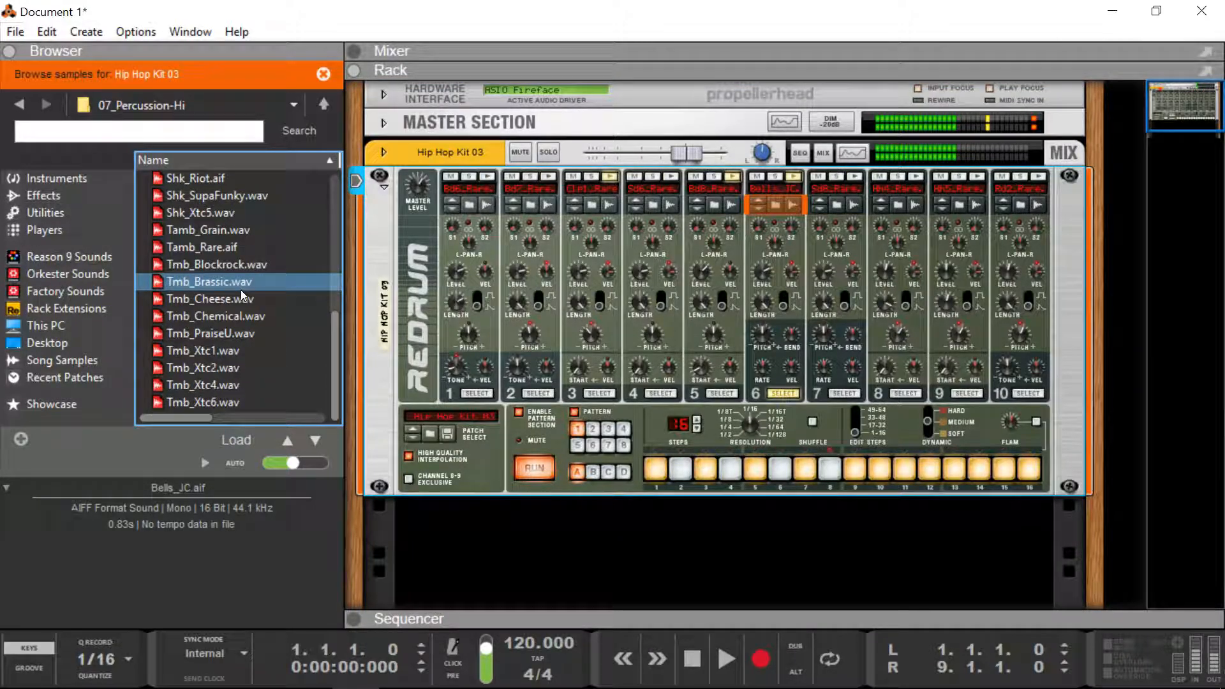
{"action": "left_click", "coordinate": [214, 351]}
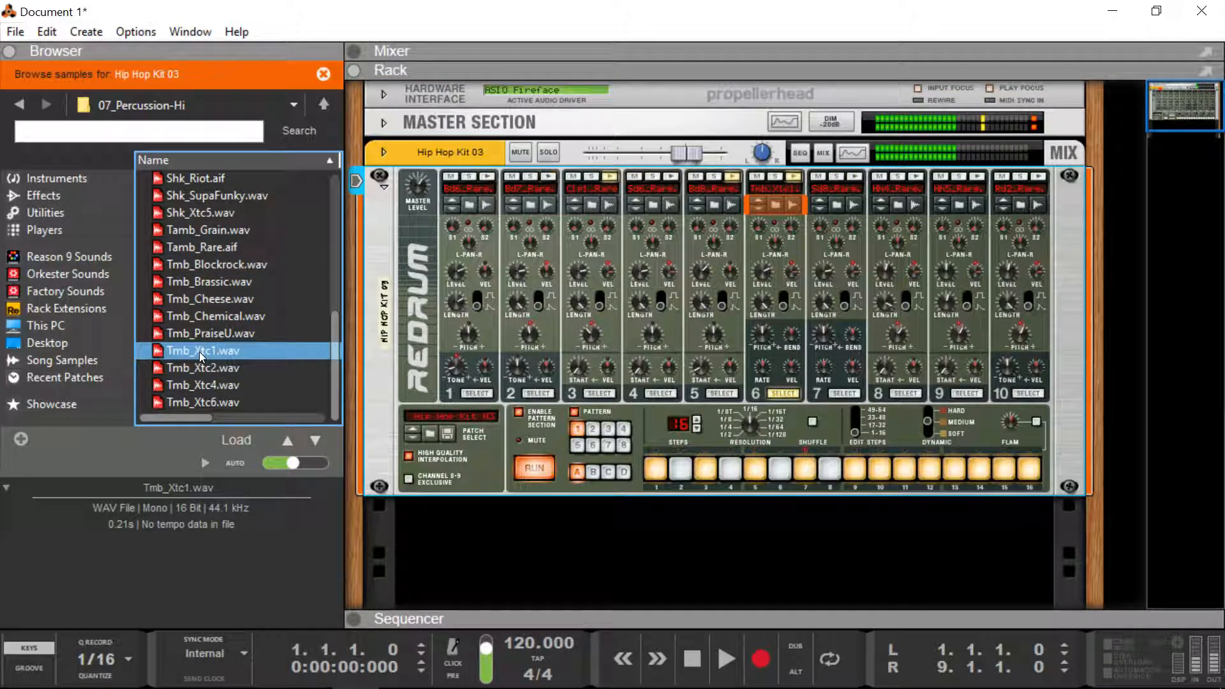
Step: Try other tambourine samples on drum 6, including Tmb_PraiseU, Tmb_Chemical, Tmb_Cheese, Tmb_Xtc2 and Tmb_Xtc6
{"action": "left_click", "coordinate": [206, 332]}
{"action": "left_click", "coordinate": [217, 316]}
{"action": "left_click", "coordinate": [229, 330]}
{"action": "left_click", "coordinate": [225, 312]}
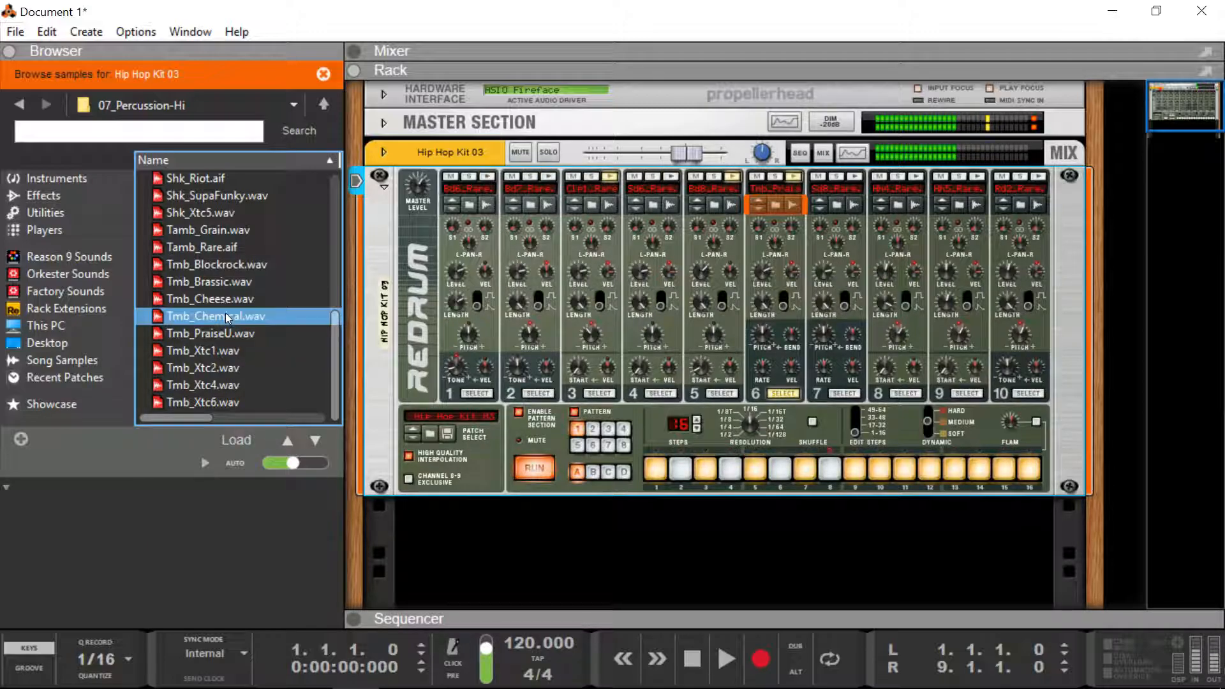
{"action": "left_click", "coordinate": [219, 294]}
{"action": "left_click", "coordinate": [217, 332]}
{"action": "left_click", "coordinate": [216, 368]}
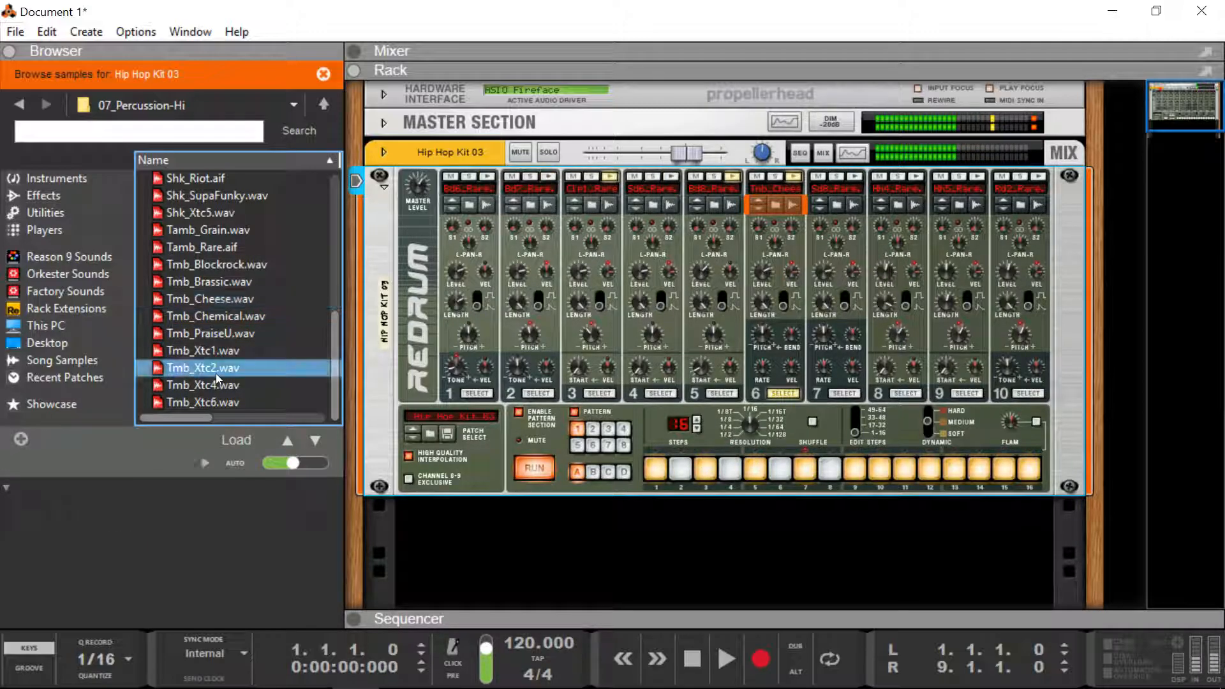
{"action": "left_click", "coordinate": [215, 402]}
Step: Try Tamb_Grain.wav on drum 6 and replace it with Shk_SupaFunky.wav
{"action": "scroll", "coordinate": [204, 319], "scroll_direction": "up", "scroll_amount": 3}
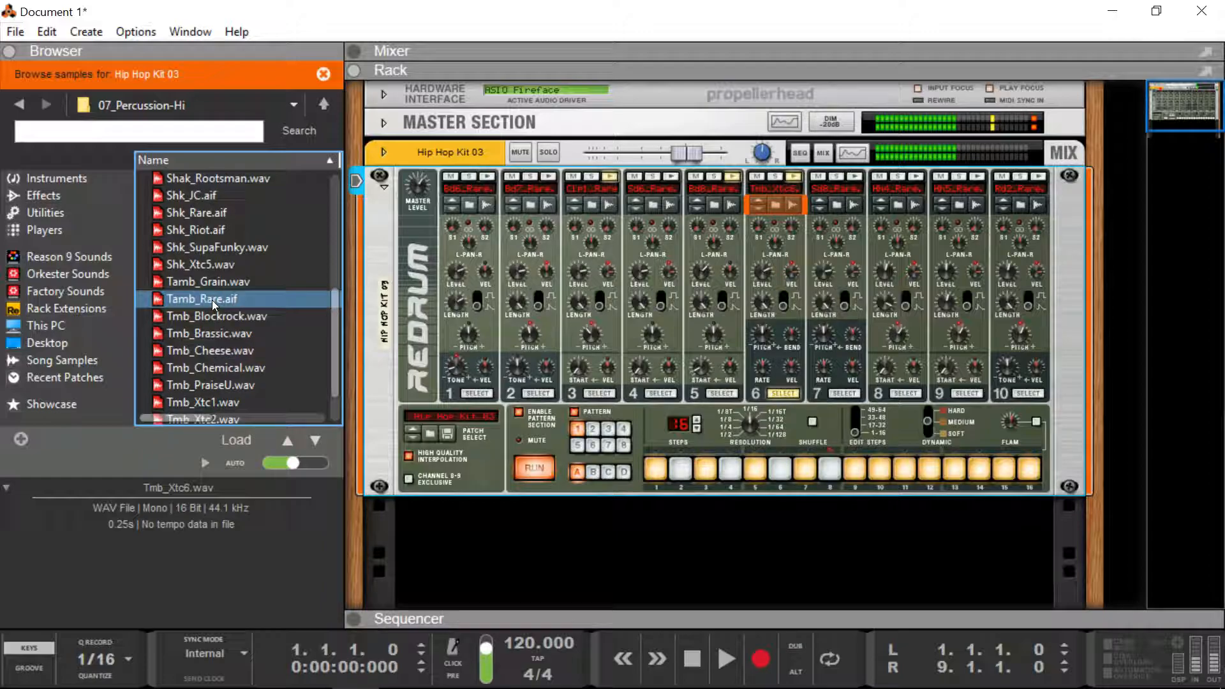
{"action": "left_click", "coordinate": [199, 282]}
{"action": "left_click", "coordinate": [200, 243]}
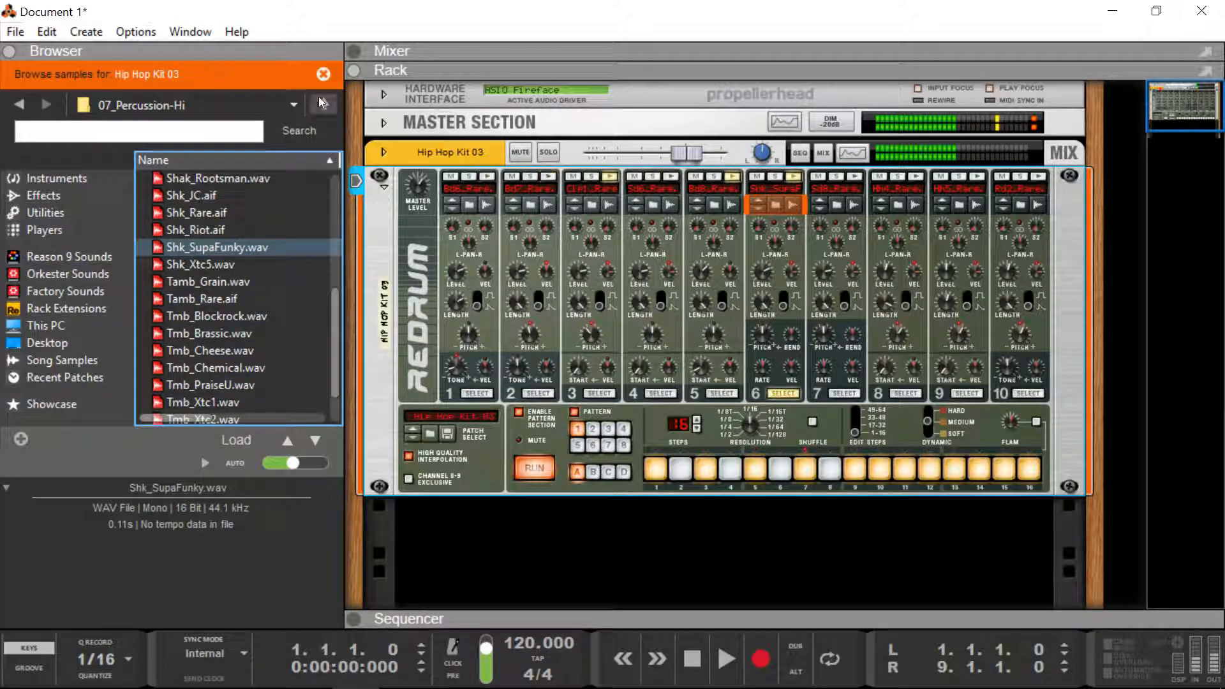
Step: End sample browsing, hide the browser, and stop the running Redrum pattern
{"action": "left_click", "coordinate": [323, 74]}
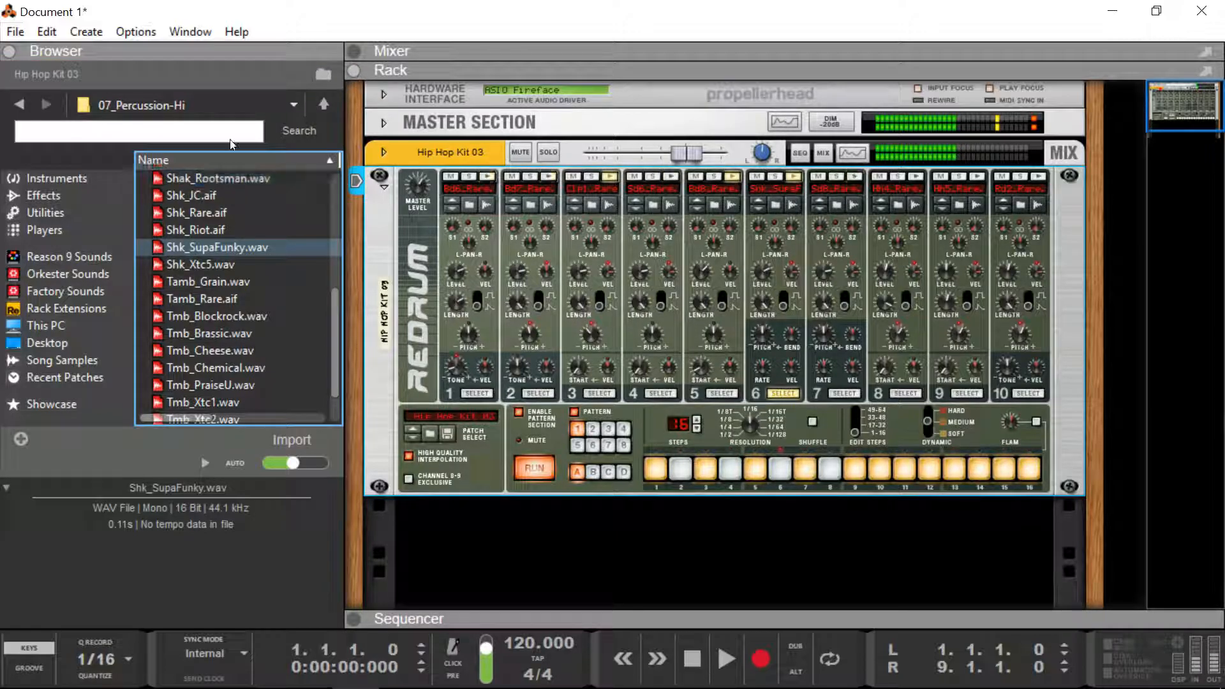
{"action": "left_click", "coordinate": [37, 51]}
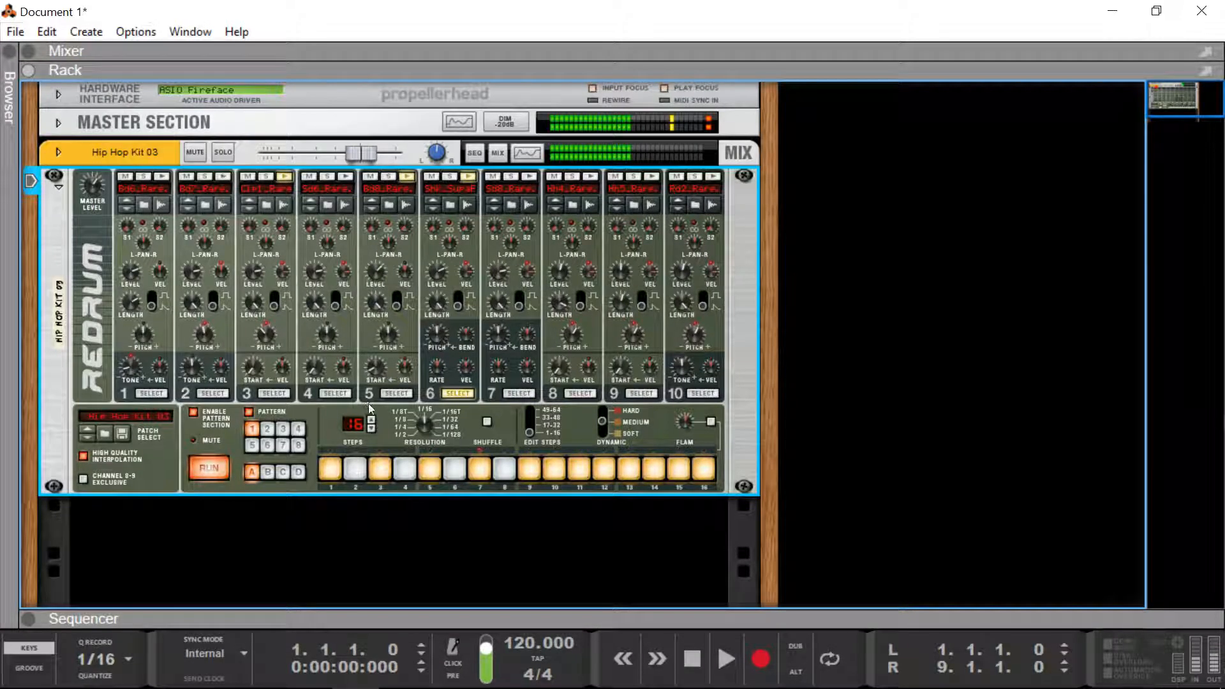
{"action": "left_click", "coordinate": [208, 469]}
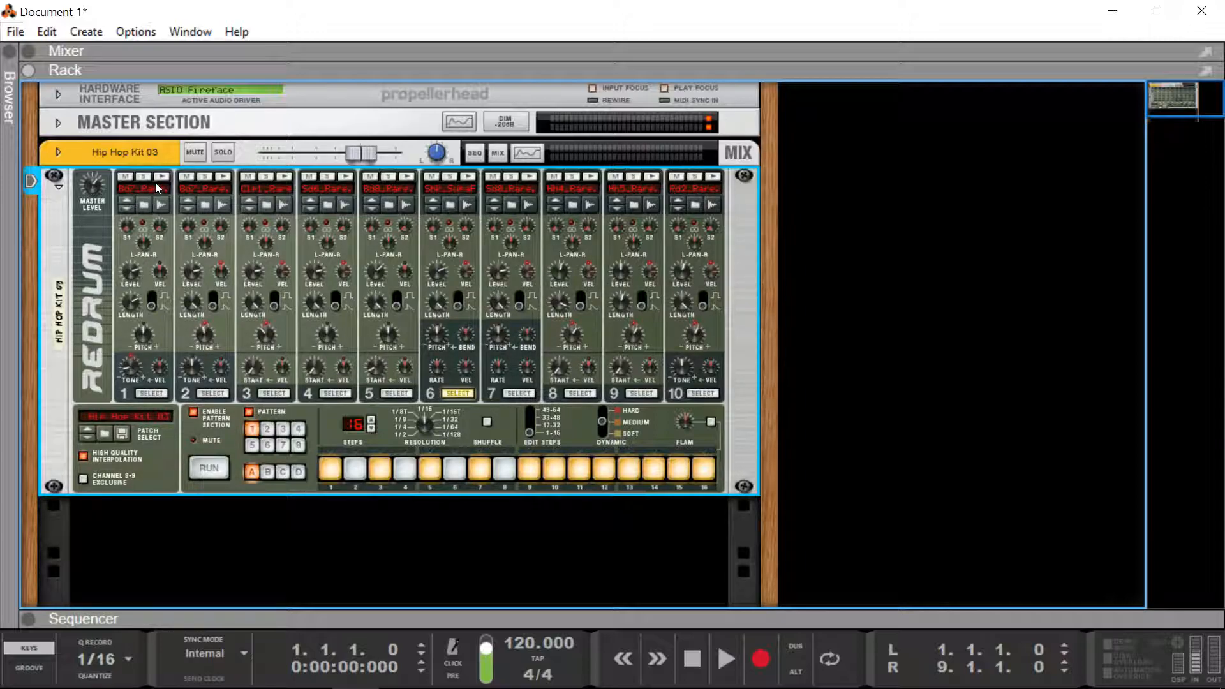
Step: Change drum 1's sample to Bd6_Rare.aif and audition it
{"action": "left_click", "coordinate": [126, 204]}
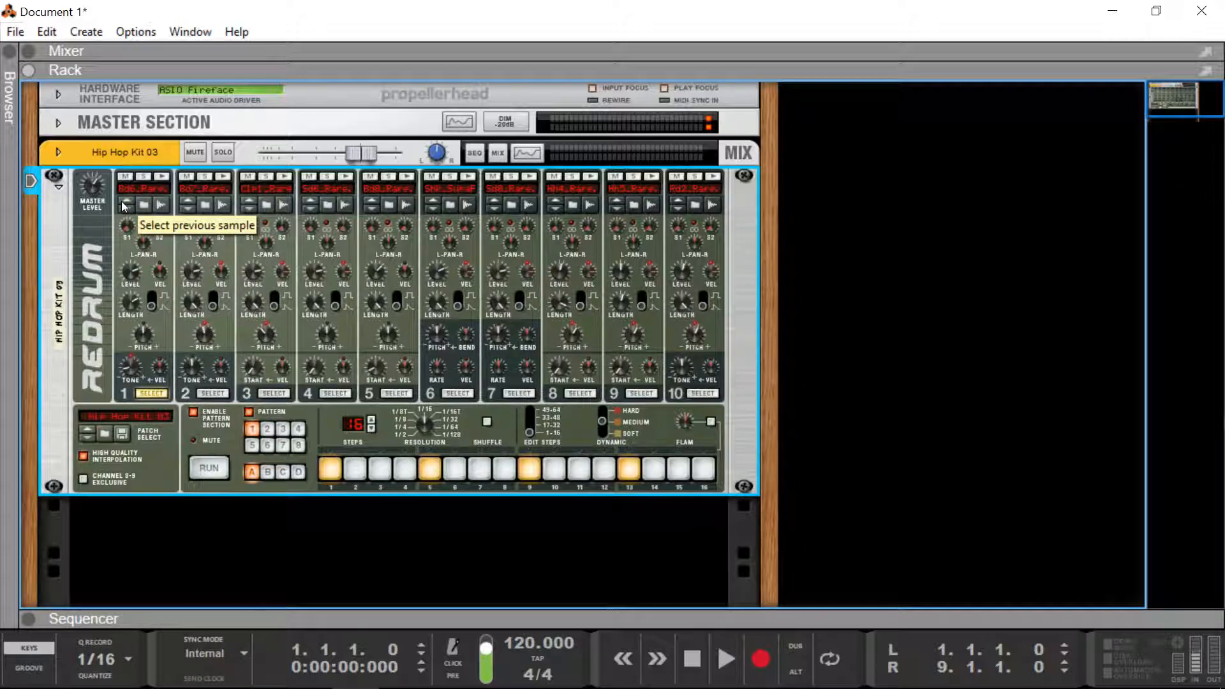
{"action": "left_click", "coordinate": [161, 204]}
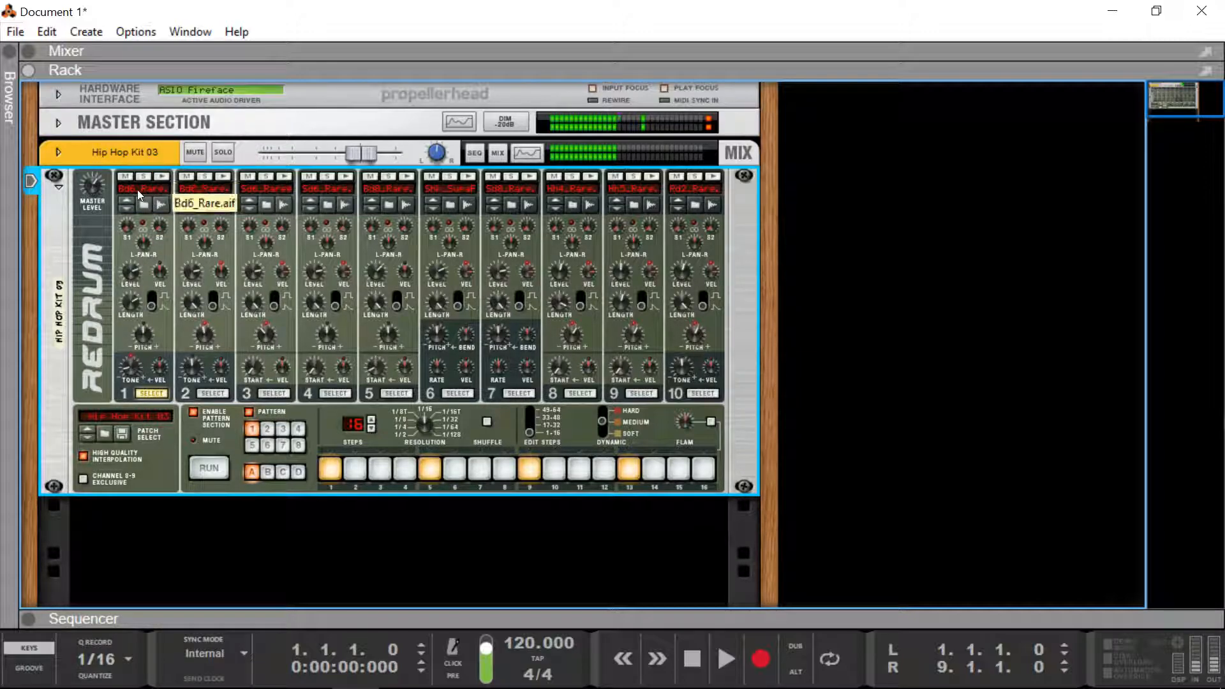
{"action": "left_click", "coordinate": [129, 203]}
{"action": "left_click", "coordinate": [161, 177]}
{"action": "left_click", "coordinate": [128, 208]}
{"action": "left_click", "coordinate": [160, 179]}
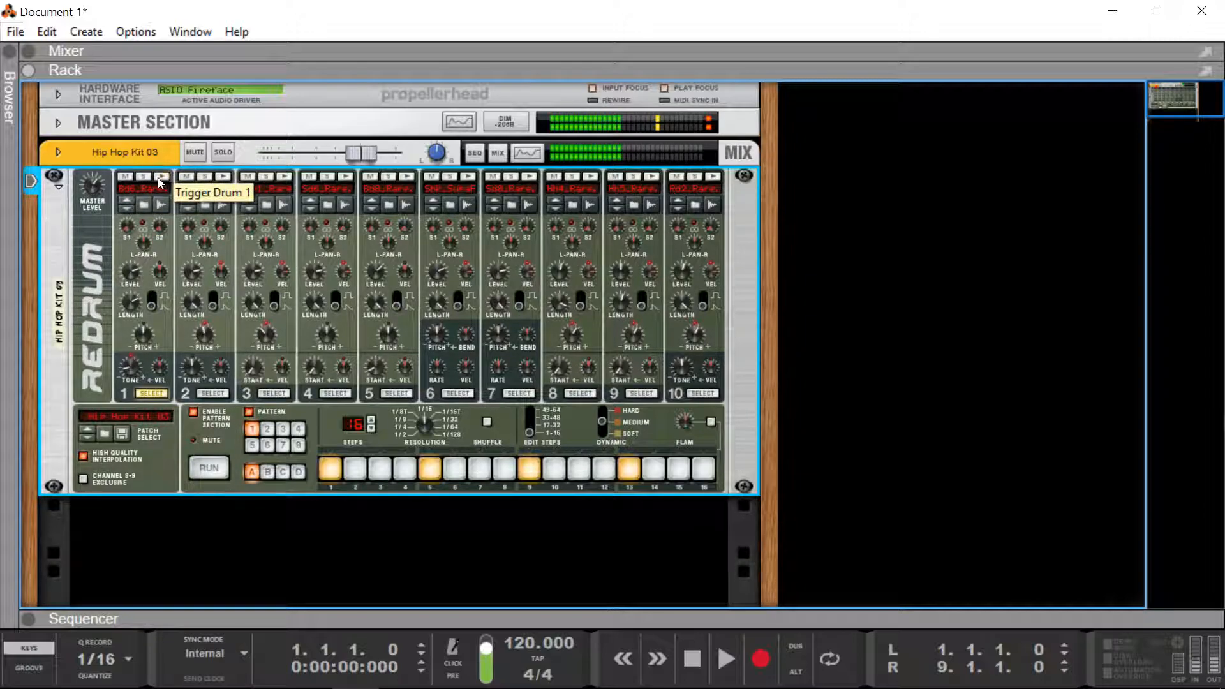
Step: Try the next sample on drum 6 while the pattern plays, and return to Shk_SupaFunky
{"action": "left_click", "coordinate": [209, 467]}
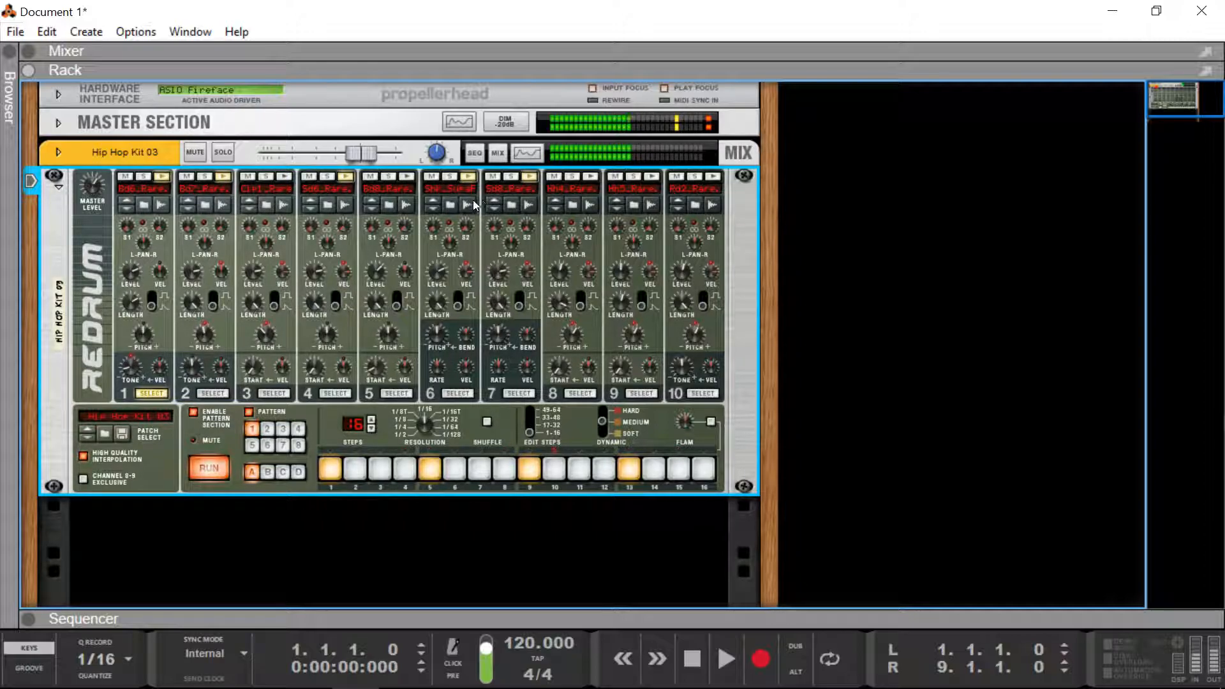
{"action": "left_click", "coordinate": [431, 209]}
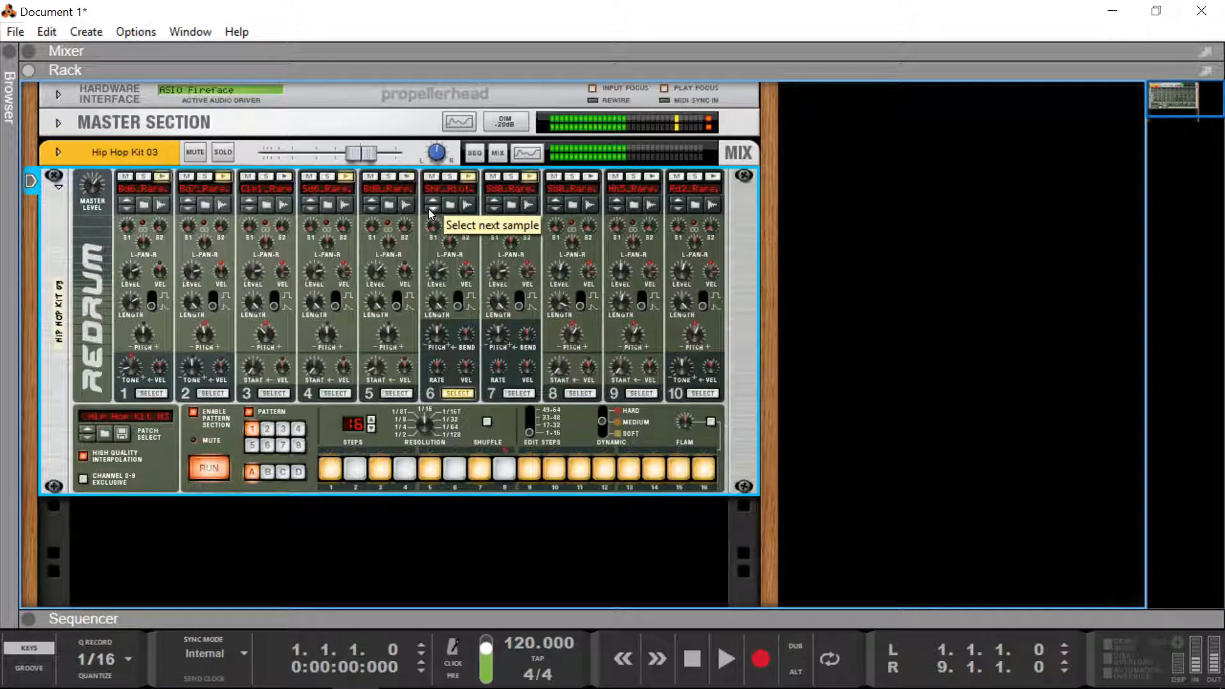
{"action": "left_click", "coordinate": [431, 200]}
{"action": "left_click", "coordinate": [219, 473]}
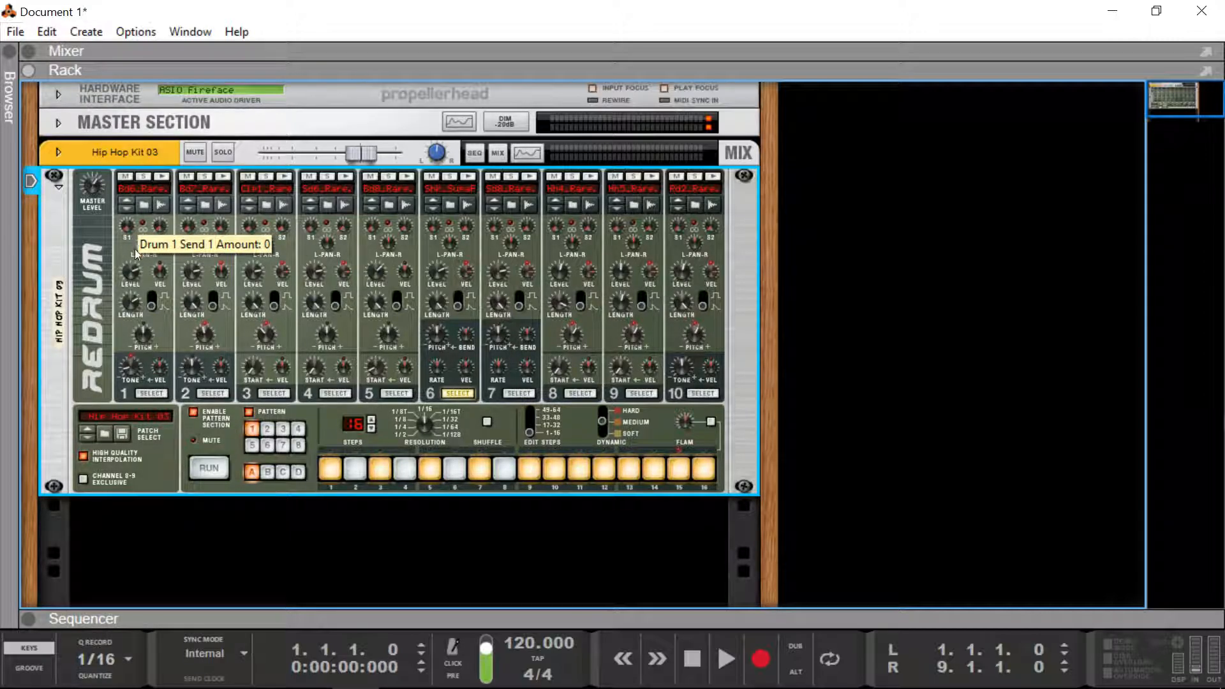
Step: Run the pattern and adjust the levels of drums 1 and 2, along with drum 1's velocity response
{"action": "left_click", "coordinate": [209, 467]}
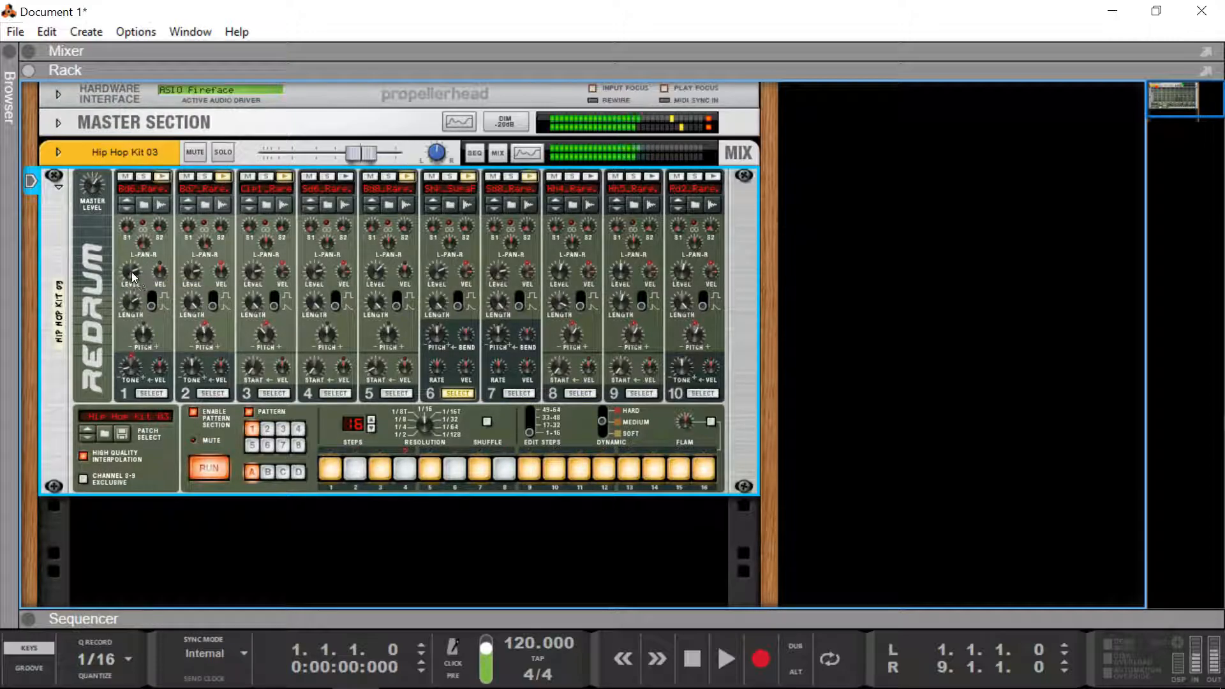
{"action": "left_click_drag", "start_coordinate": [151, 316], "coordinate": [117, 259]}
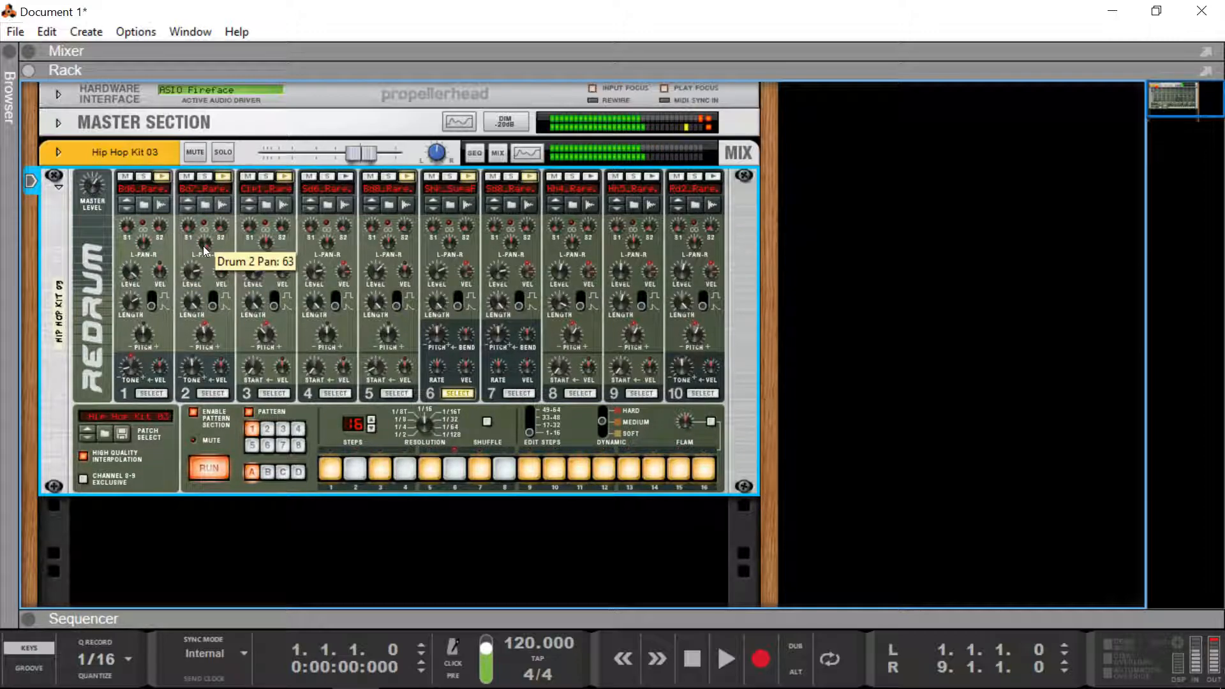
{"action": "left_click_drag", "start_coordinate": [212, 271], "coordinate": [191, 250]}
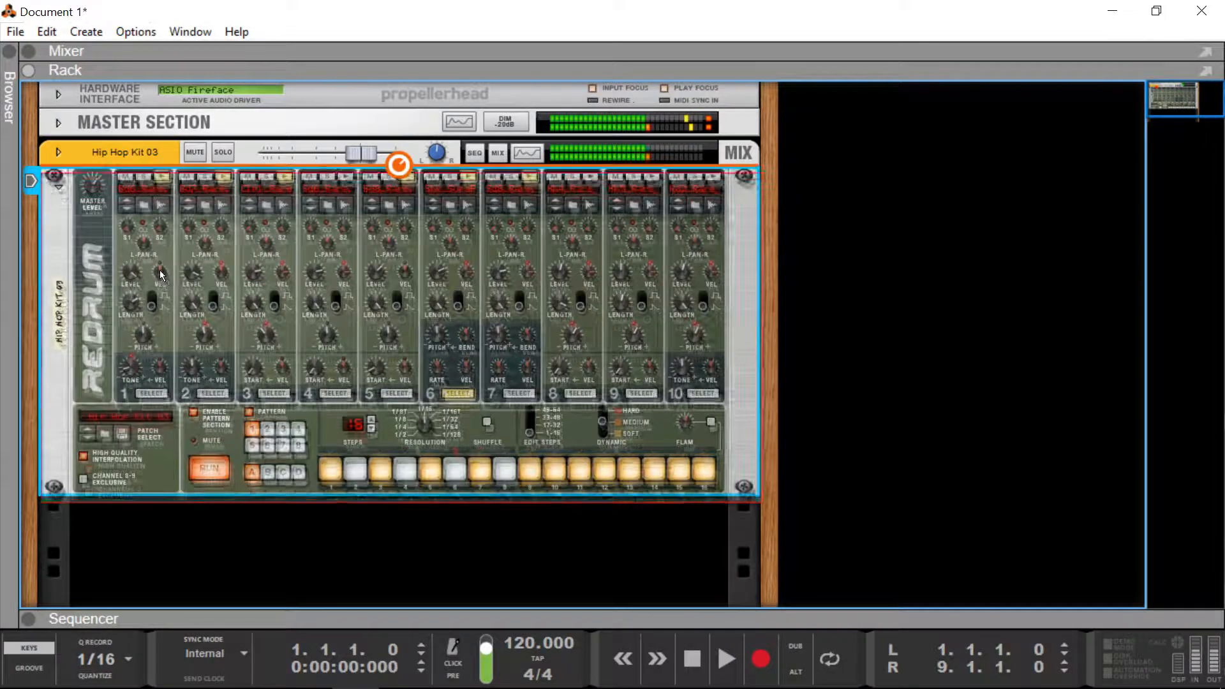
{"action": "left_click_drag", "start_coordinate": [164, 278], "coordinate": [126, 282]}
Step: Solo drum 1 and compare its gate and decay modes while varying its length up to about 63
{"action": "left_click", "coordinate": [151, 303]}
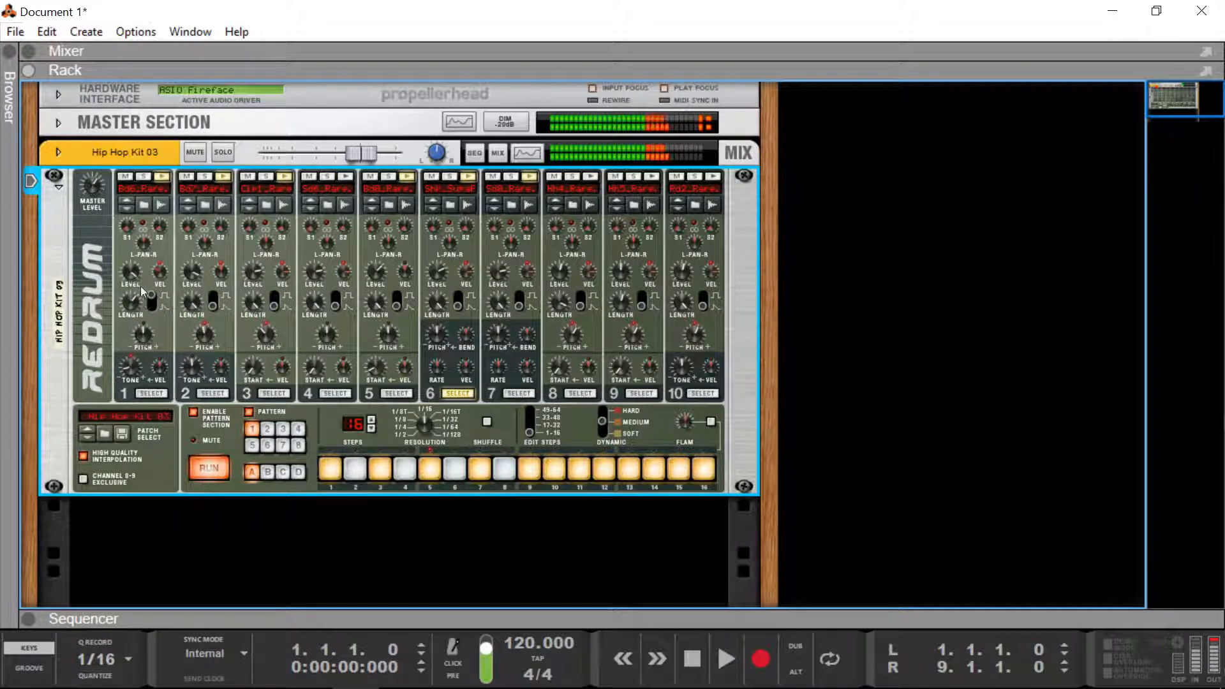
{"action": "left_click_drag", "start_coordinate": [132, 294], "coordinate": [138, 322]}
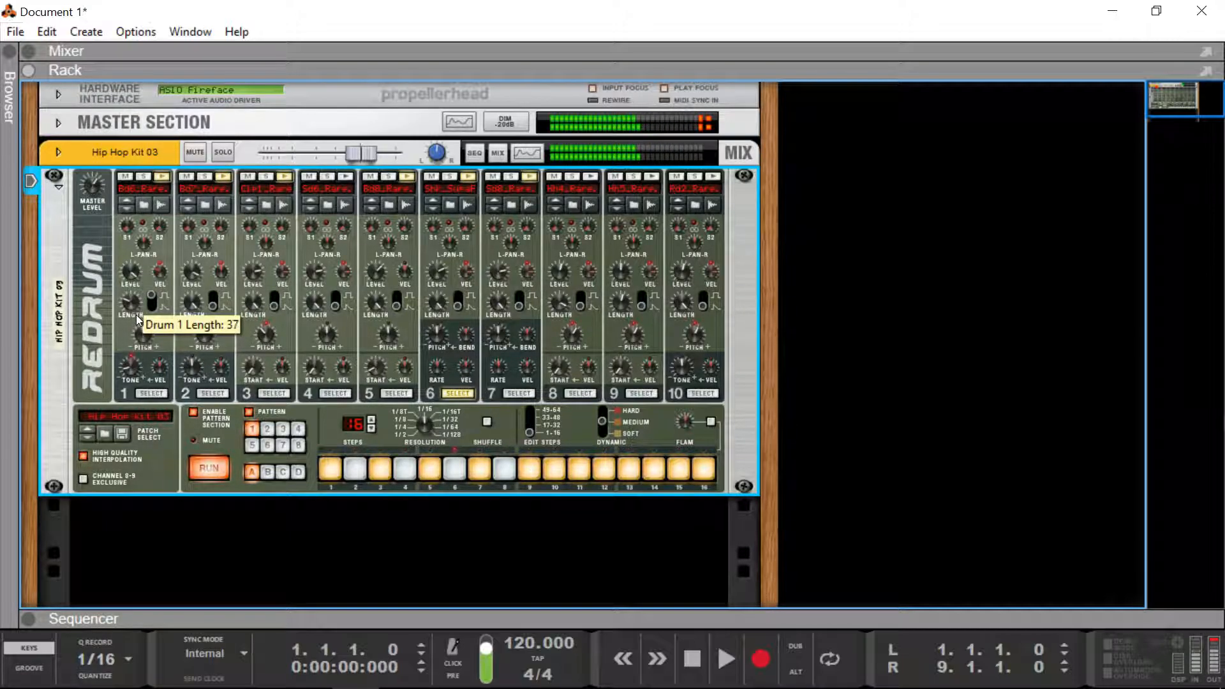
{"action": "left_click", "coordinate": [143, 176]}
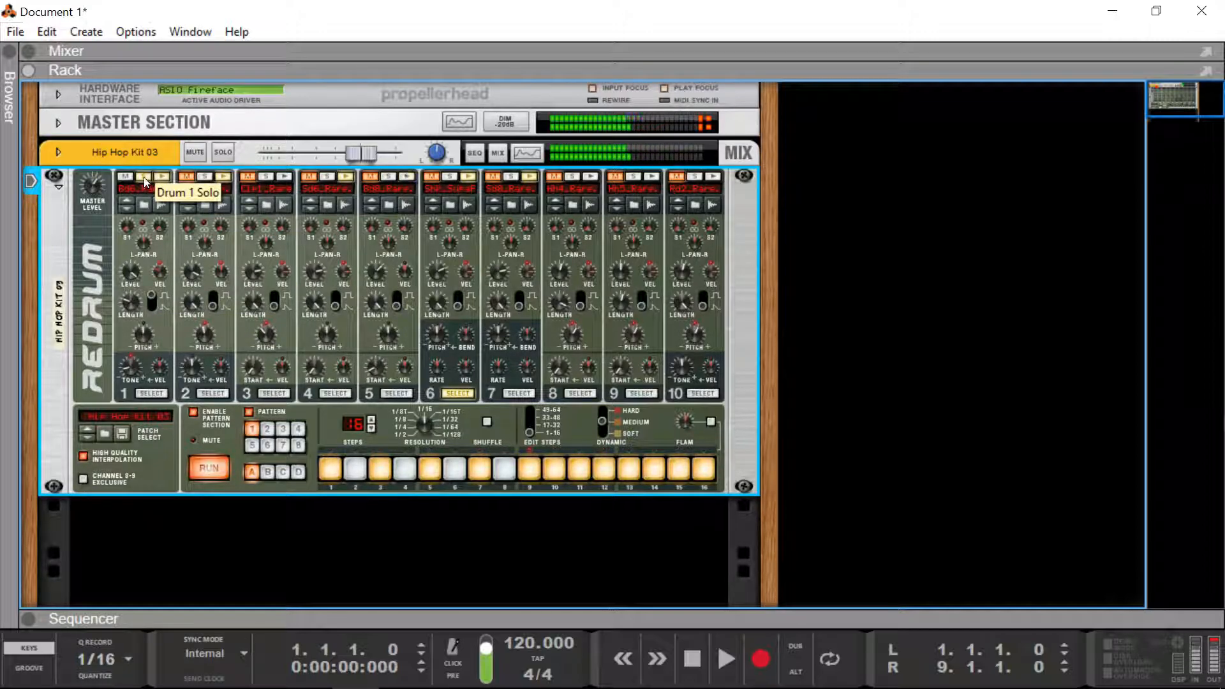
{"action": "left_click", "coordinate": [152, 304]}
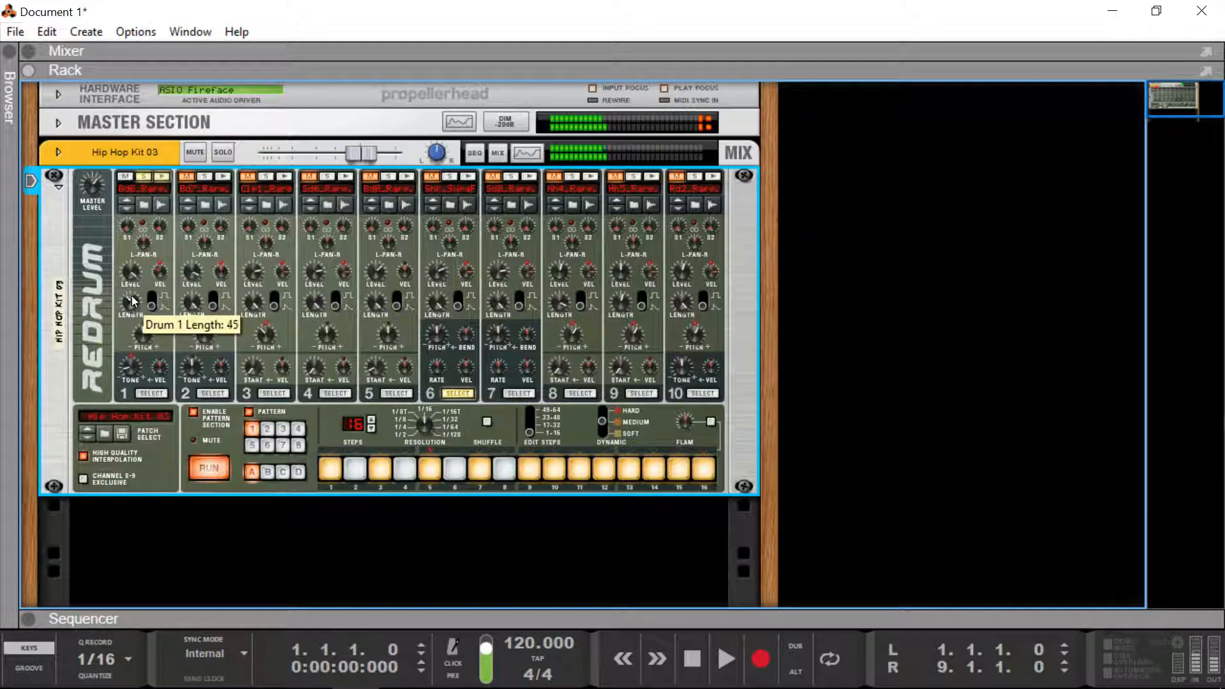
{"action": "left_click_drag", "start_coordinate": [130, 287], "coordinate": [151, 331]}
Step: Alternate drum 1 between gate and decay modes again, leaving it in decay mode with a length of about 57
{"action": "left_click", "coordinate": [151, 301]}
{"action": "left_click", "coordinate": [152, 310]}
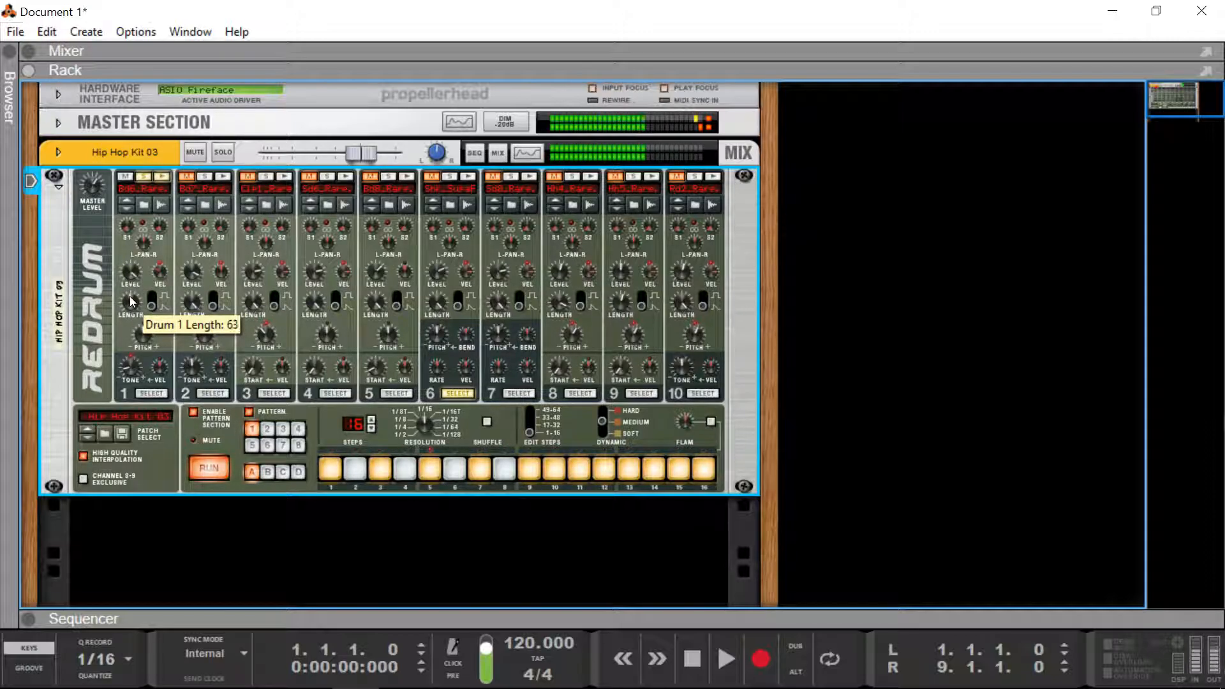
{"action": "mouse_move", "coordinate": [132, 303]}
{"action": "left_mouse_down"}
{"action": "mouse_move", "coordinate": [124, 262]}
{"action": "mouse_move", "coordinate": [126, 302]}
{"action": "left_mouse_up"}
{"action": "left_click", "coordinate": [152, 302]}
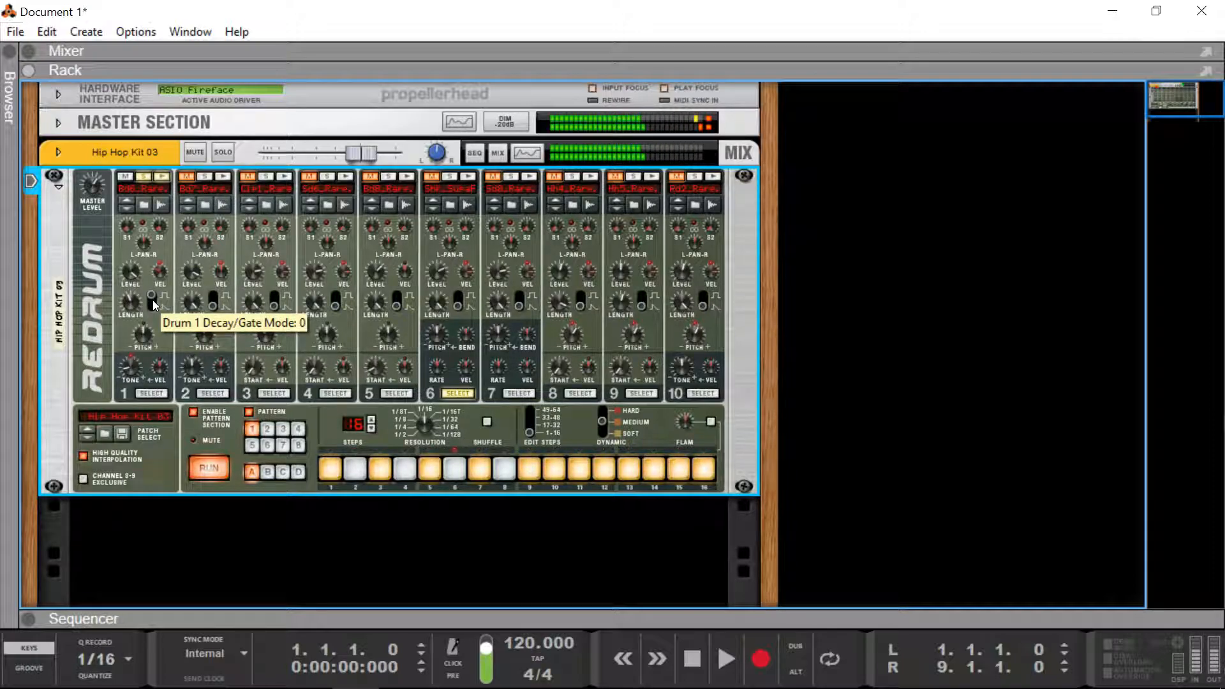
{"action": "left_click", "coordinate": [152, 294]}
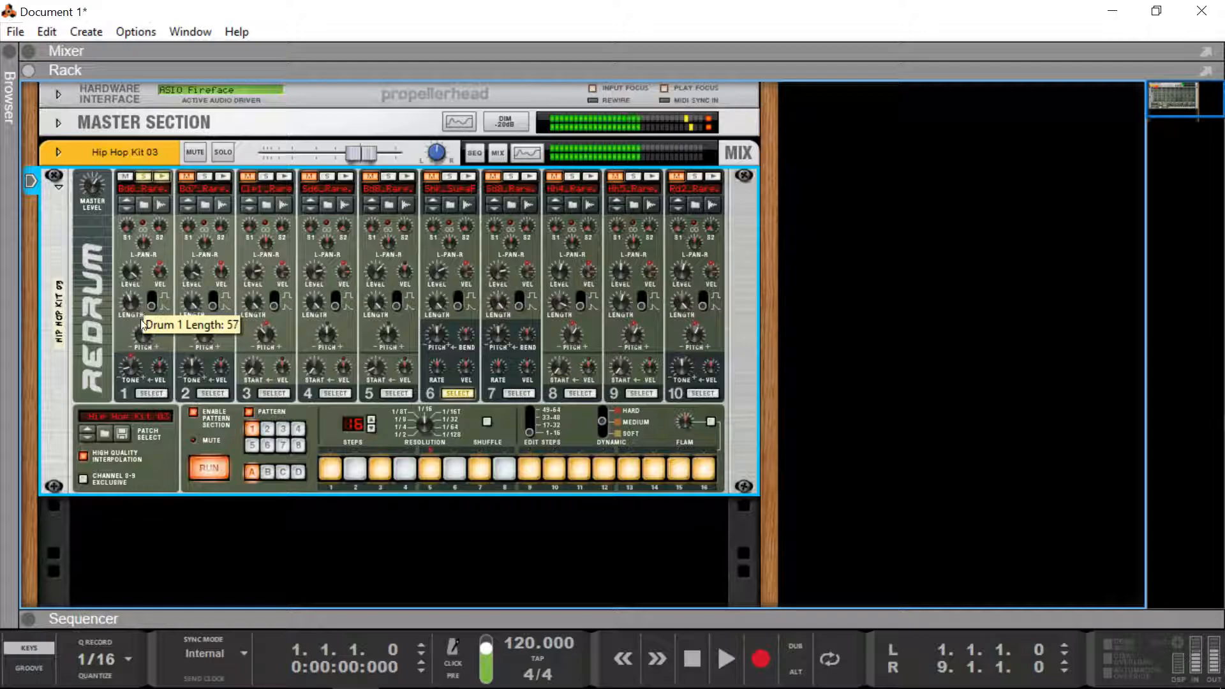
Step: Readjust drum 1's length and try pitches of 38 and 30 before returning its pitch to 0
{"action": "left_click_drag", "start_coordinate": [143, 334], "coordinate": [155, 380]}
{"action": "left_click_drag", "start_coordinate": [132, 324], "coordinate": [132, 297]}
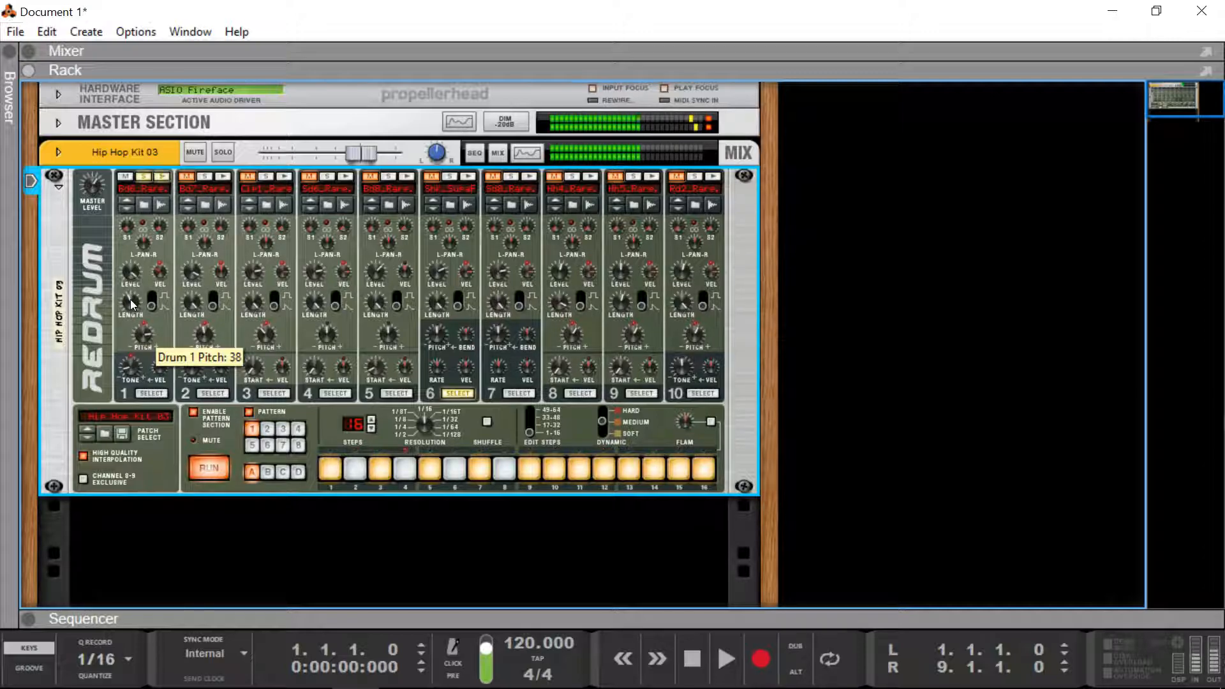
{"action": "left_click_drag", "start_coordinate": [131, 366], "coordinate": [164, 397]}
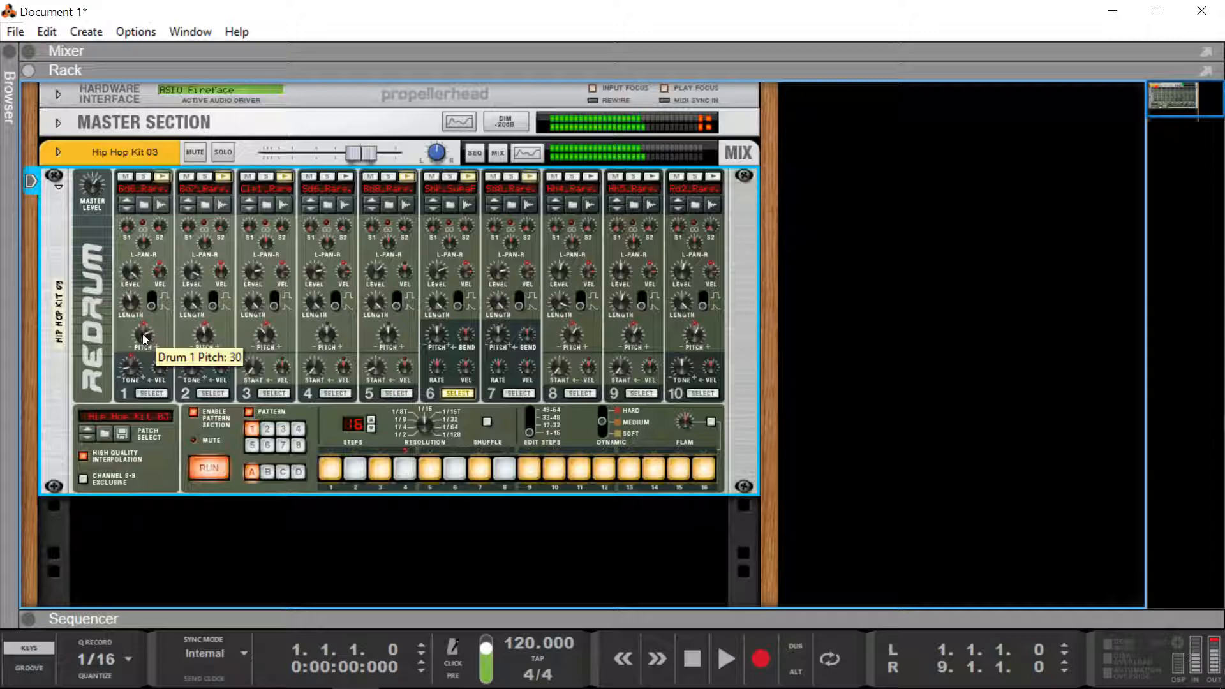
{"action": "mouse_move", "coordinate": [139, 325]}
{"action": "left_mouse_down"}
{"action": "mouse_move", "coordinate": [139, 312]}
{"action": "mouse_move", "coordinate": [140, 346]}
{"action": "mouse_move", "coordinate": [143, 336]}
{"action": "left_mouse_up"}
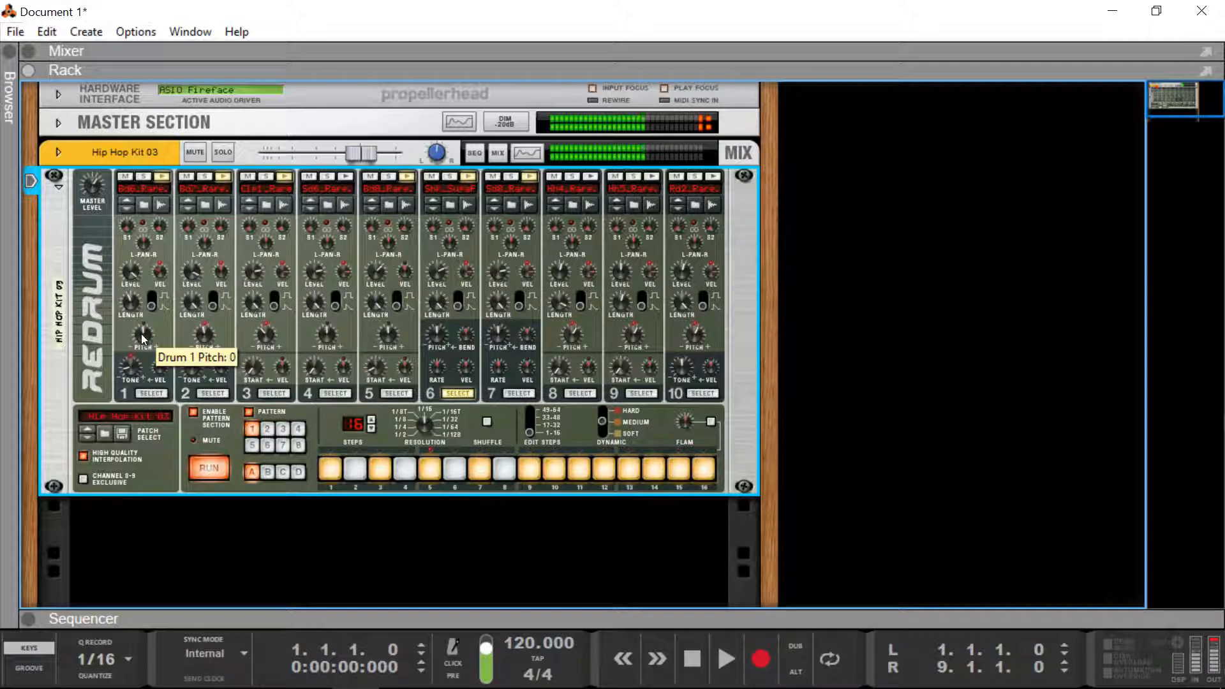
Step: Solo drum 1 and vary its tone and velocity-to-tone amounts, trying a tone of 24 and velocity-to-tone of -34
{"action": "mouse_move", "coordinate": [130, 366]}
{"action": "left_mouse_down"}
{"action": "mouse_move", "coordinate": [116, 300]}
{"action": "mouse_move", "coordinate": [130, 368]}
{"action": "left_mouse_up"}
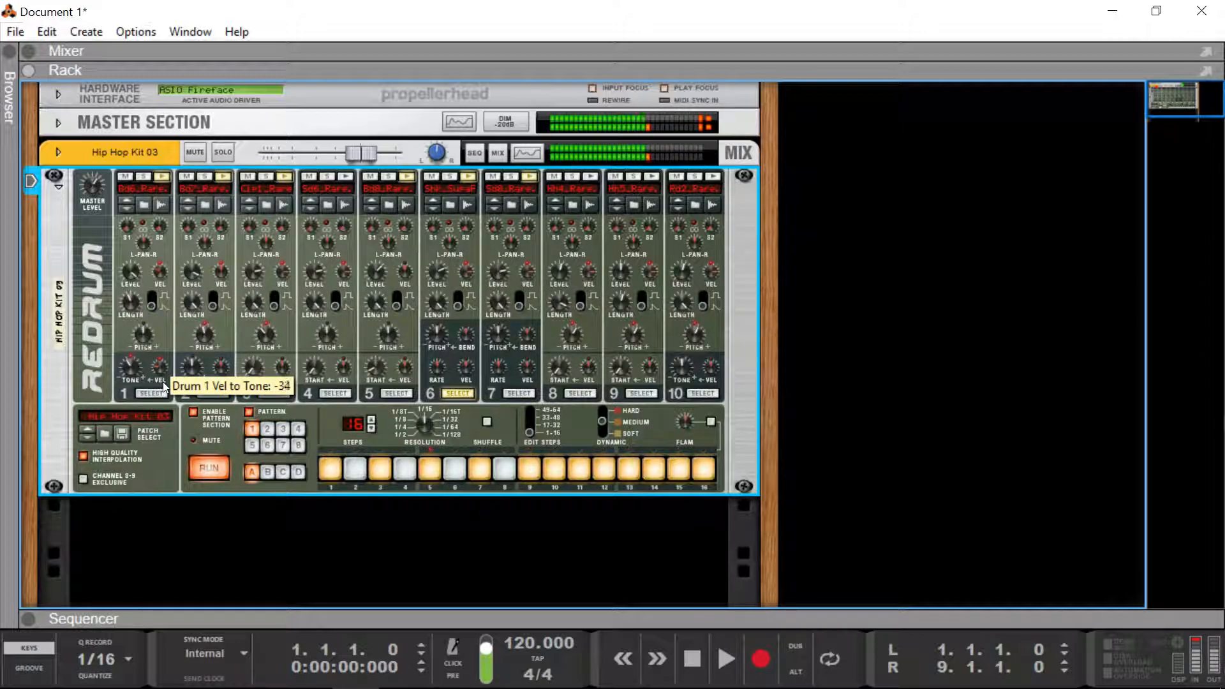
{"action": "left_click", "coordinate": [144, 177]}
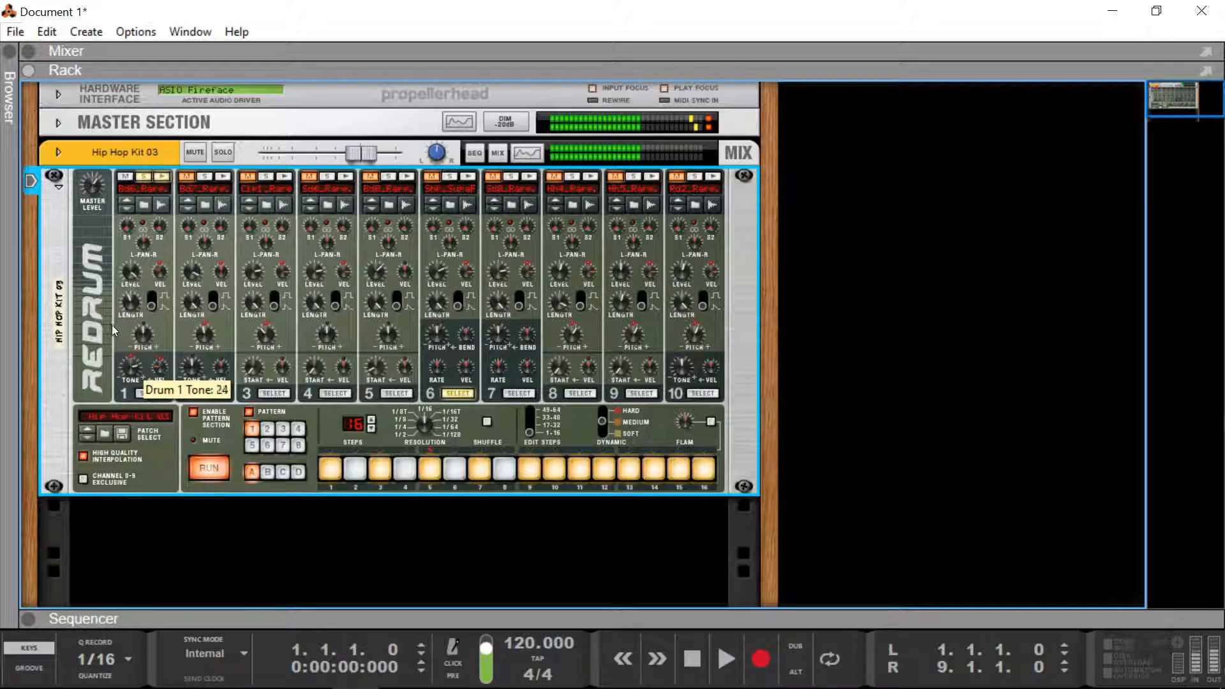
{"action": "left_click_drag", "start_coordinate": [132, 369], "coordinate": [144, 403]}
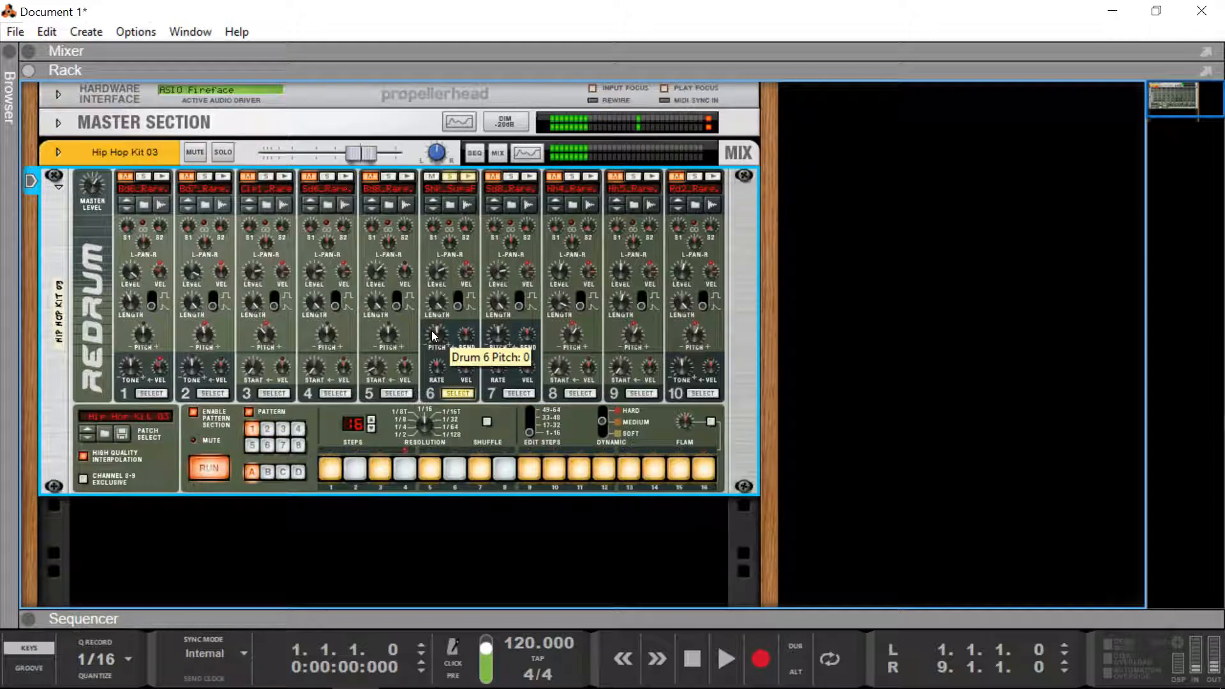
Step: Try different pitch and pitch bend amounts on drum 6, in the mix and soloed, and reset its pitch to 0
{"action": "left_click_drag", "start_coordinate": [438, 327], "coordinate": [468, 348]}
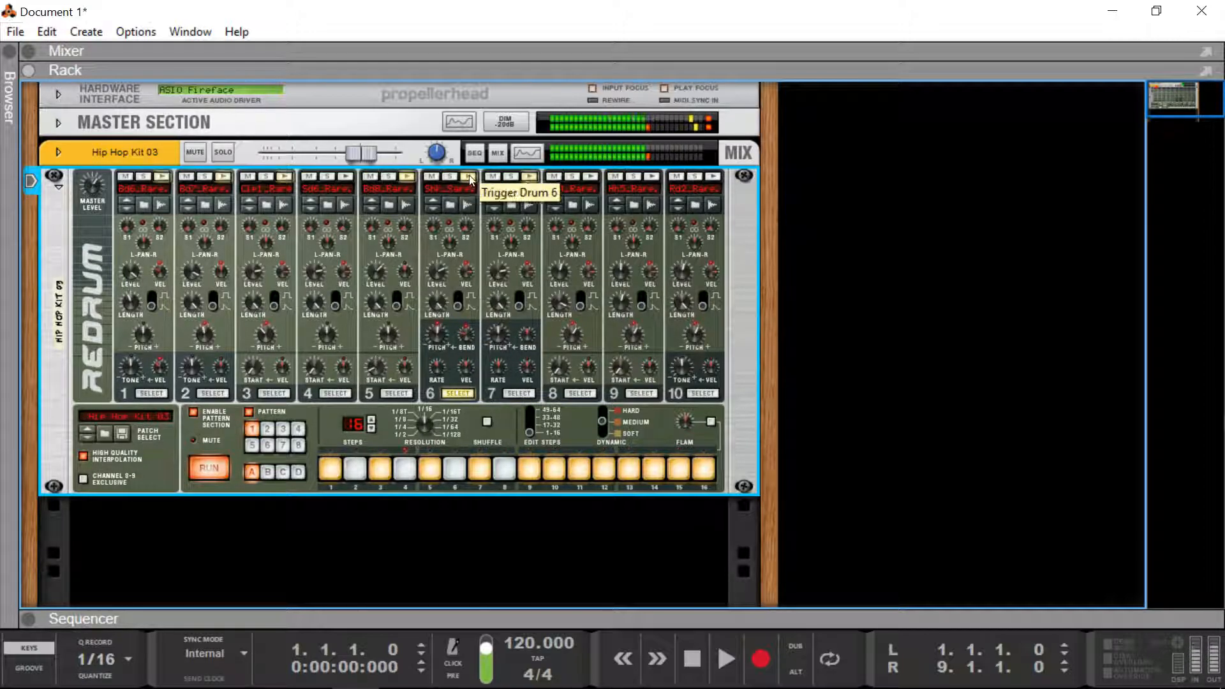
{"action": "left_click", "coordinate": [202, 459]}
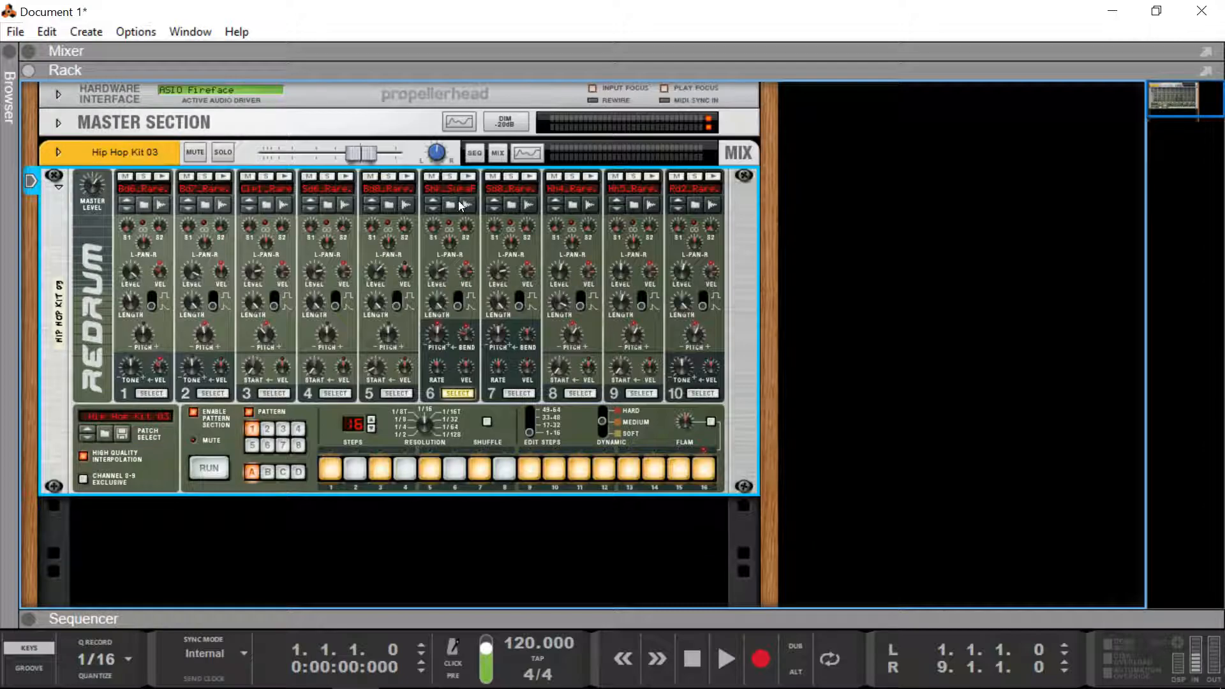
{"action": "left_click", "coordinate": [451, 177]}
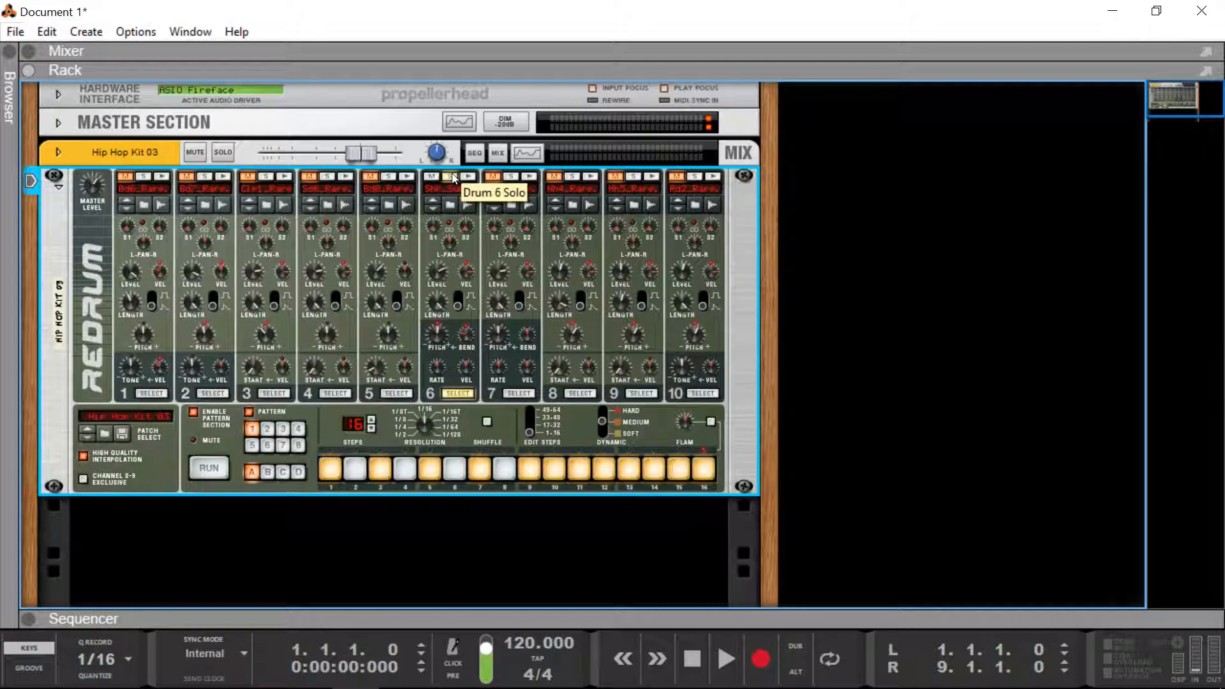
{"action": "left_click", "coordinate": [209, 467]}
{"action": "left_click_drag", "start_coordinate": [465, 333], "coordinate": [461, 295]}
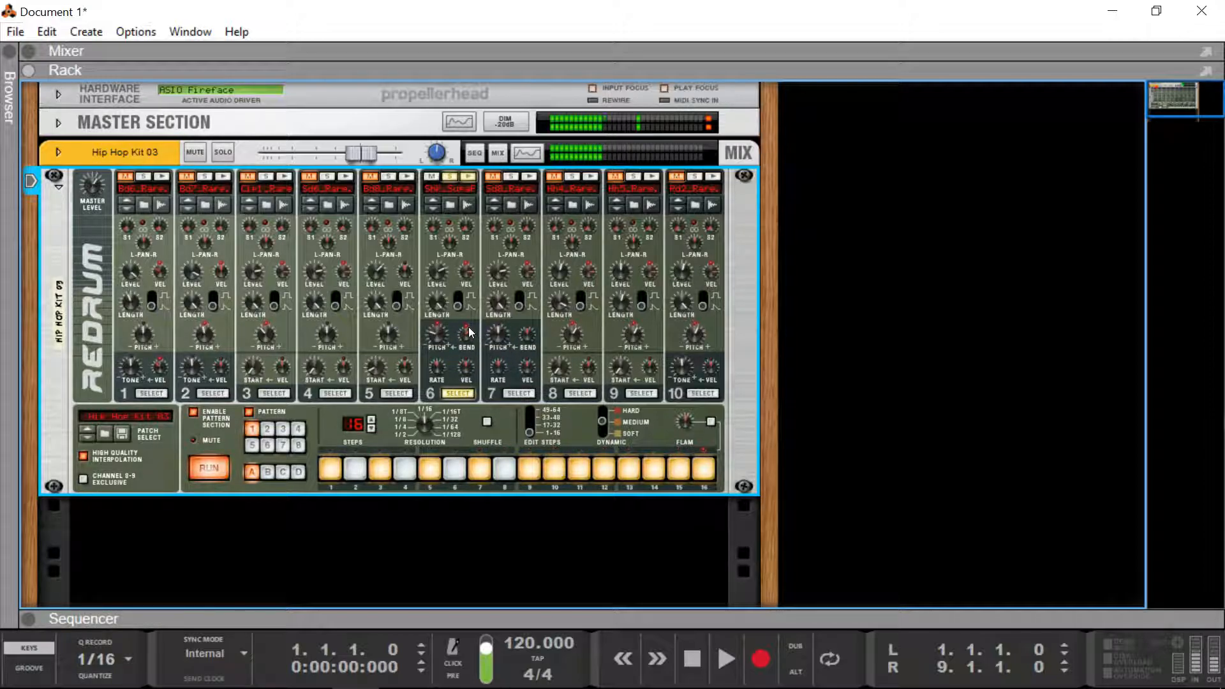
{"action": "left_click_drag", "start_coordinate": [444, 341], "coordinate": [444, 348]}
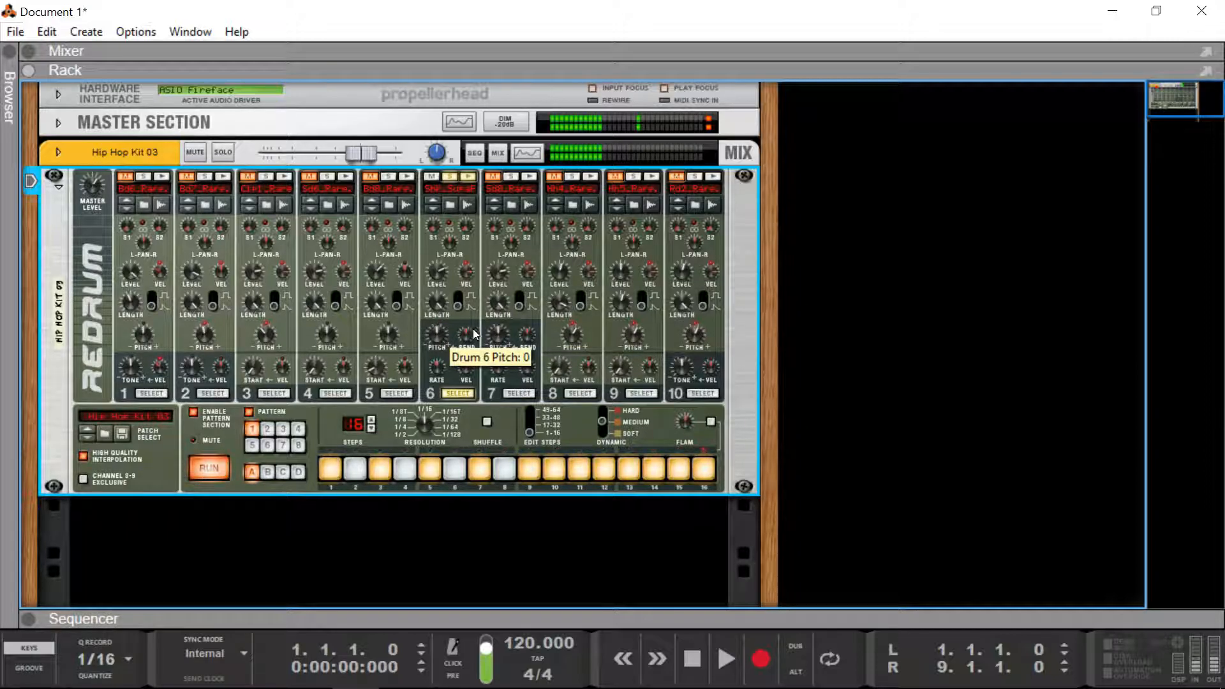
Step: Solo drum 7 in place of drum 6, adjust its pitch and pitch bend amount, and stop the pattern
{"action": "left_click_drag", "start_coordinate": [499, 340], "coordinate": [498, 324]}
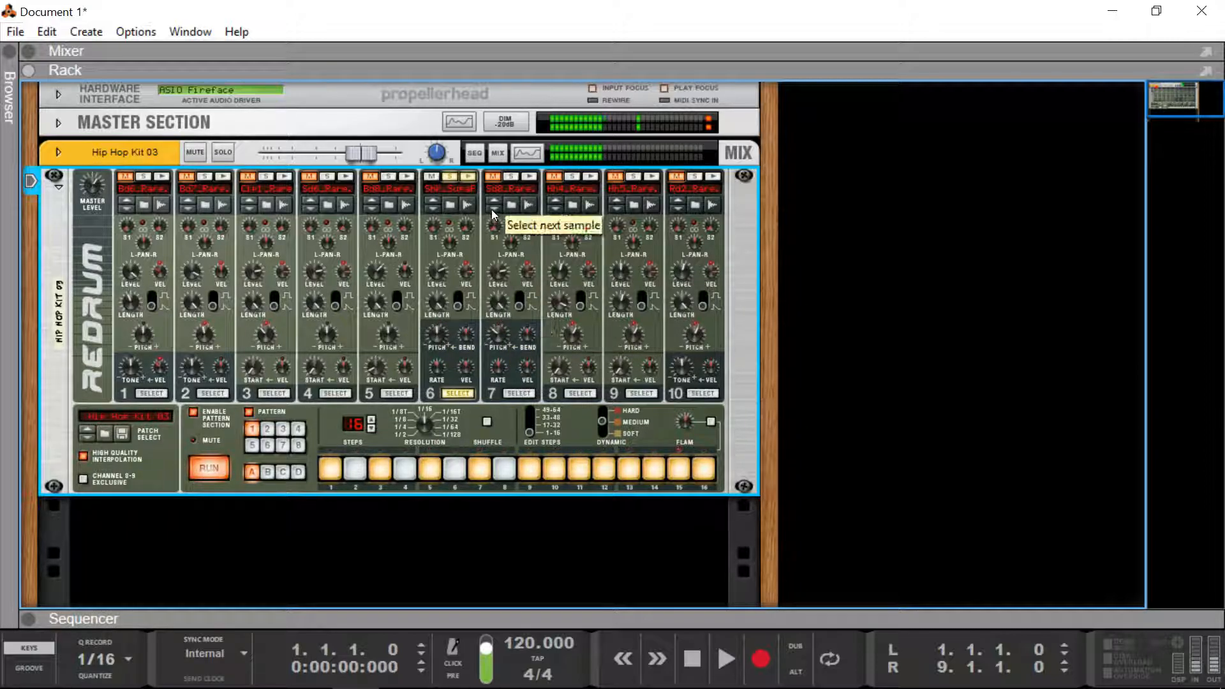
{"action": "left_click", "coordinate": [511, 176]}
{"action": "left_click", "coordinate": [449, 176]}
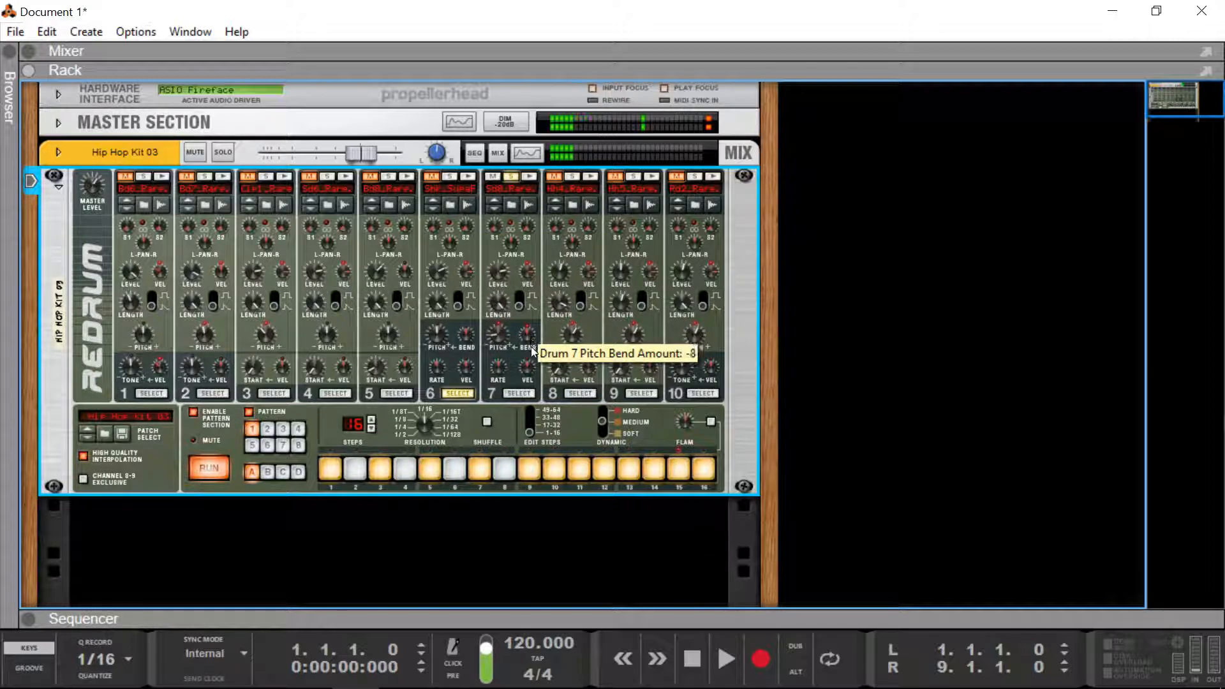
{"action": "left_click_drag", "start_coordinate": [531, 347], "coordinate": [519, 312]}
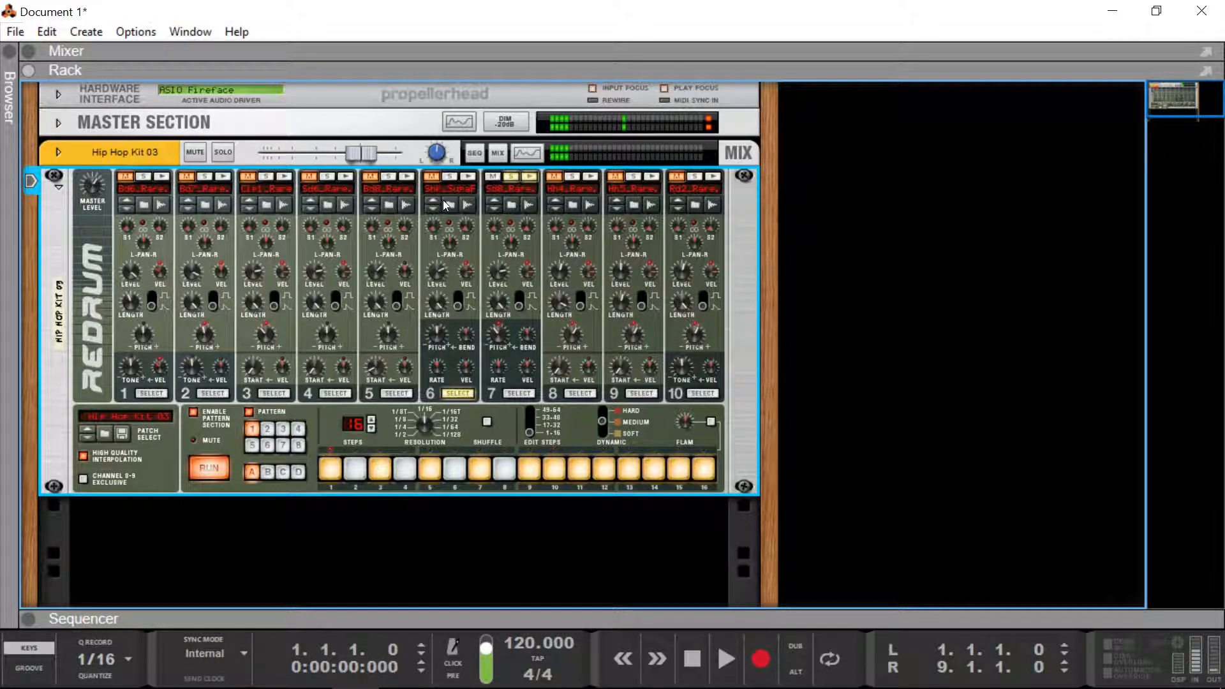
{"action": "left_click", "coordinate": [209, 468]}
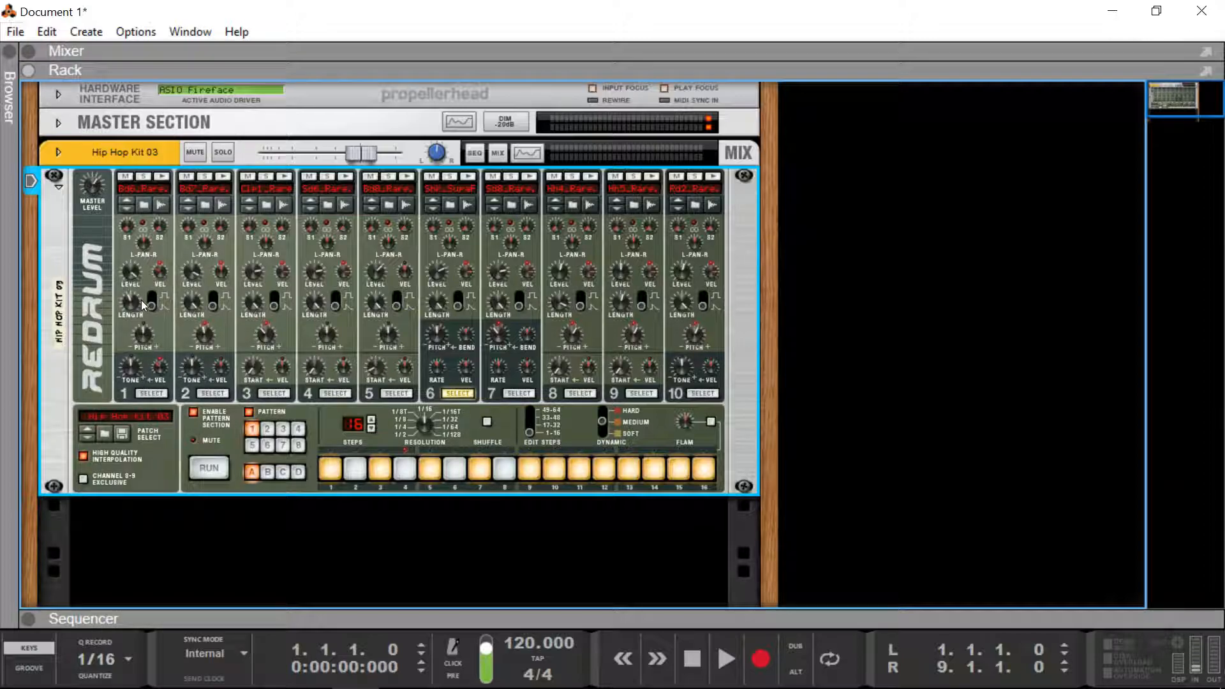
Step: Solo drum 1, run the pattern, and set drum 1's velocity-to-tone amount to 63
{"action": "left_click", "coordinate": [151, 393]}
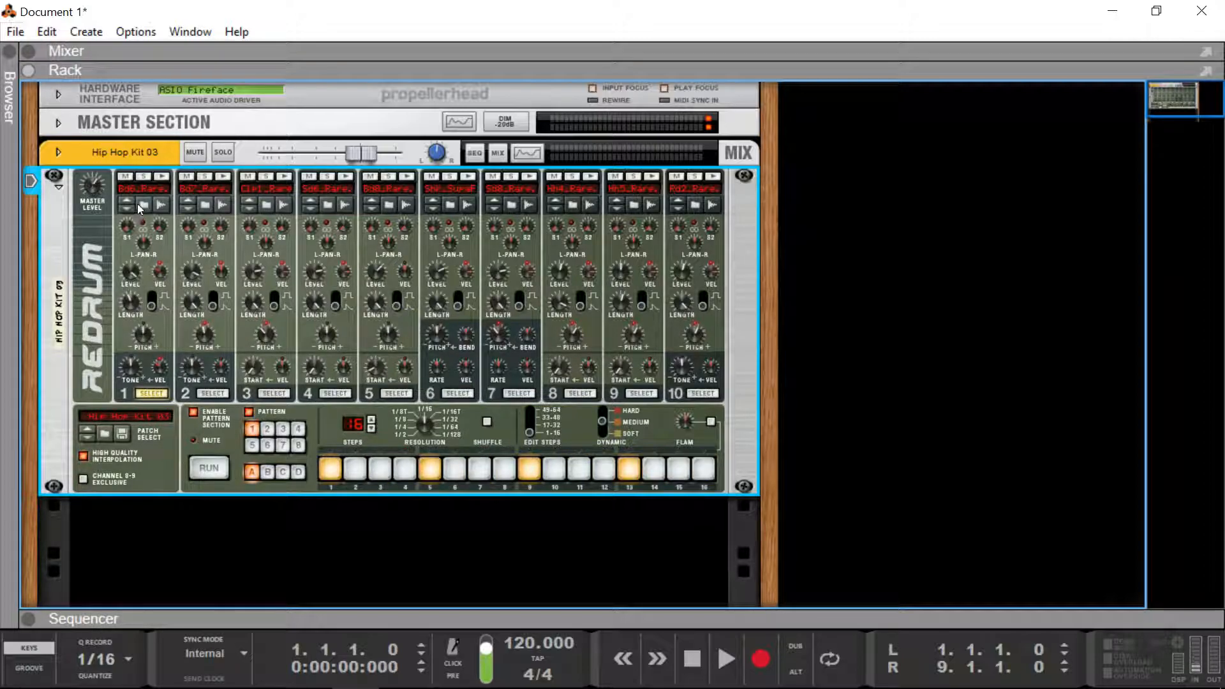
{"action": "left_click", "coordinate": [144, 176]}
{"action": "left_click", "coordinate": [209, 467]}
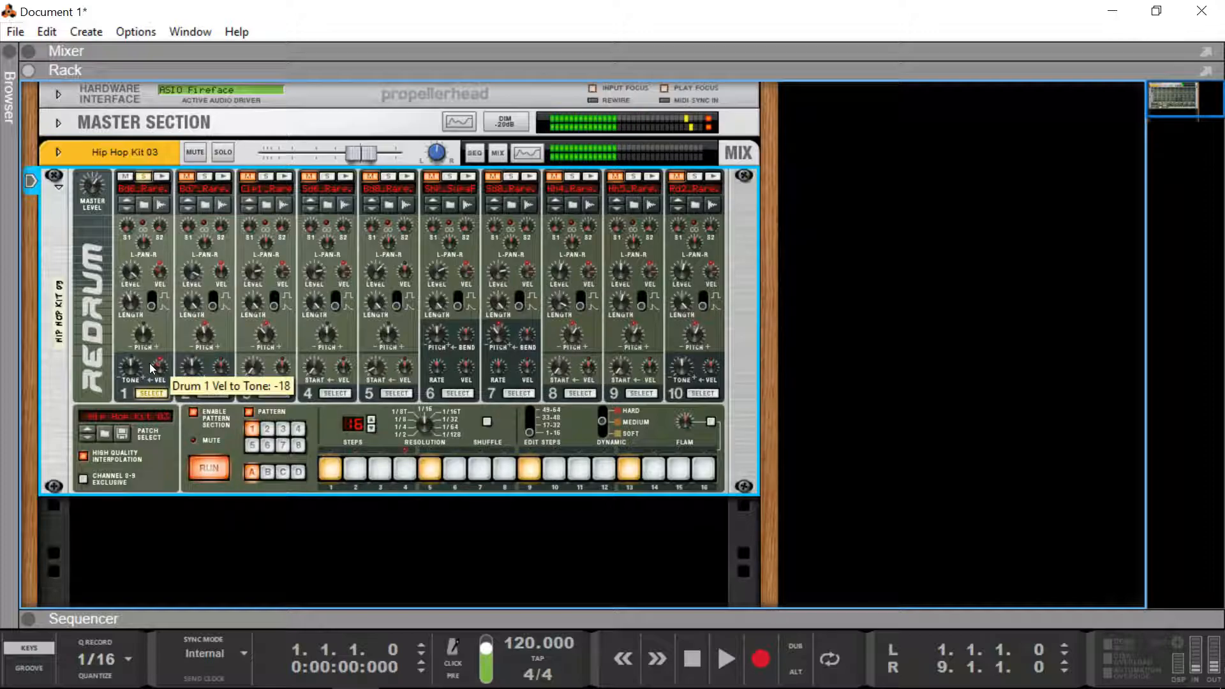
{"action": "left_click_drag", "start_coordinate": [138, 396], "coordinate": [153, 316]}
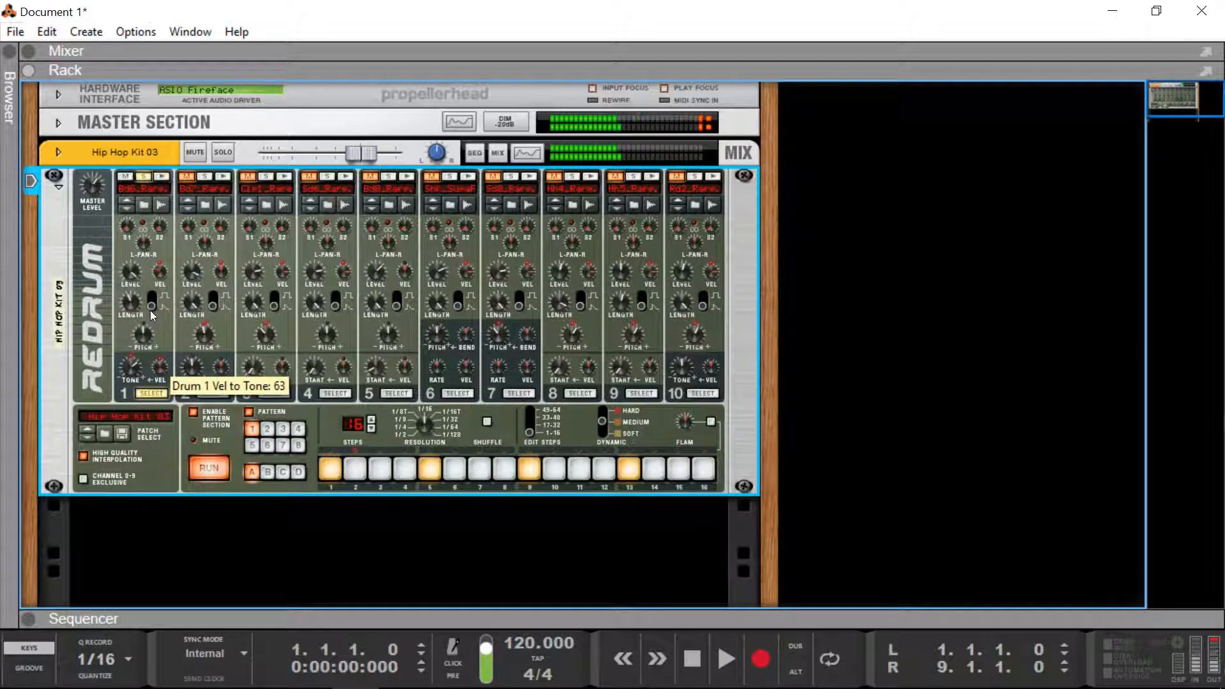
Step: Solo drum 2 in place of drum 1 and lower its tone to about -13
{"action": "left_click", "coordinate": [212, 393]}
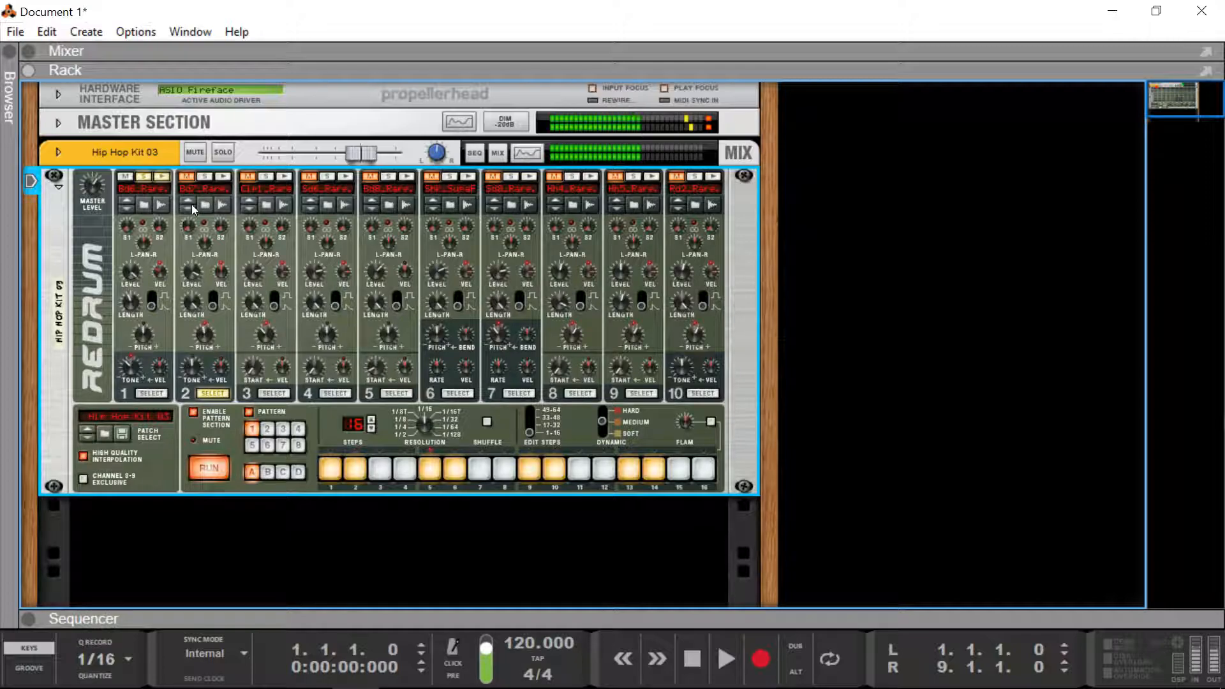
{"action": "left_click", "coordinate": [205, 176]}
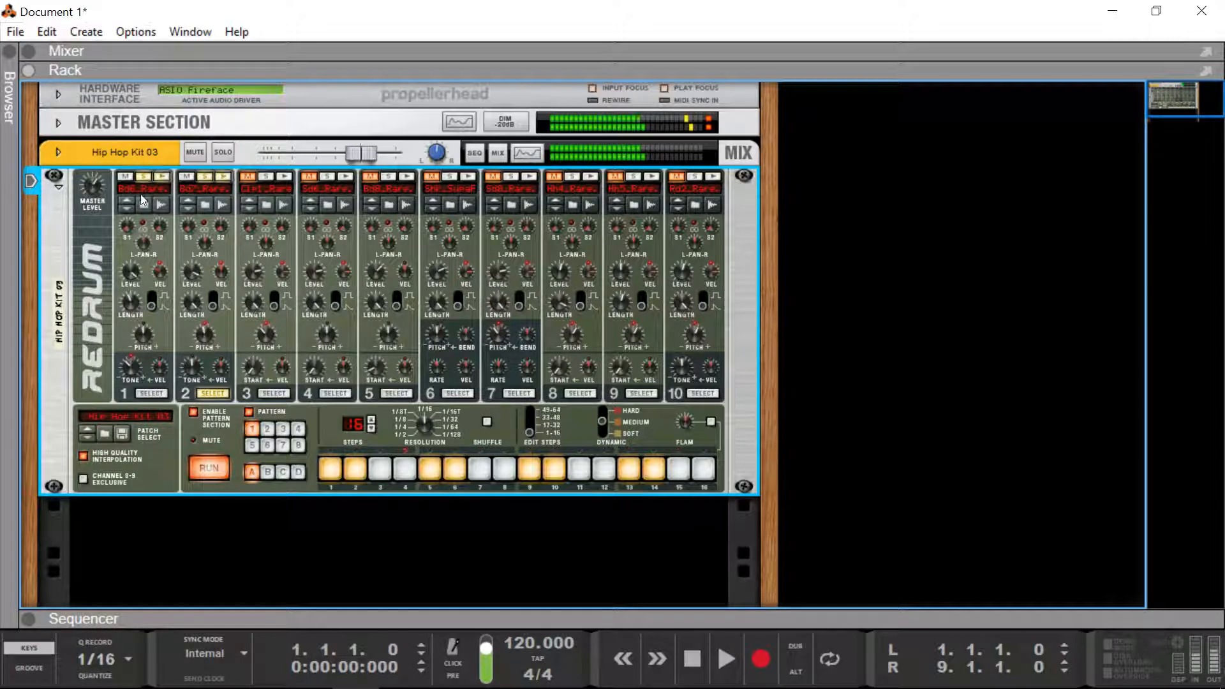
{"action": "left_click", "coordinate": [143, 176]}
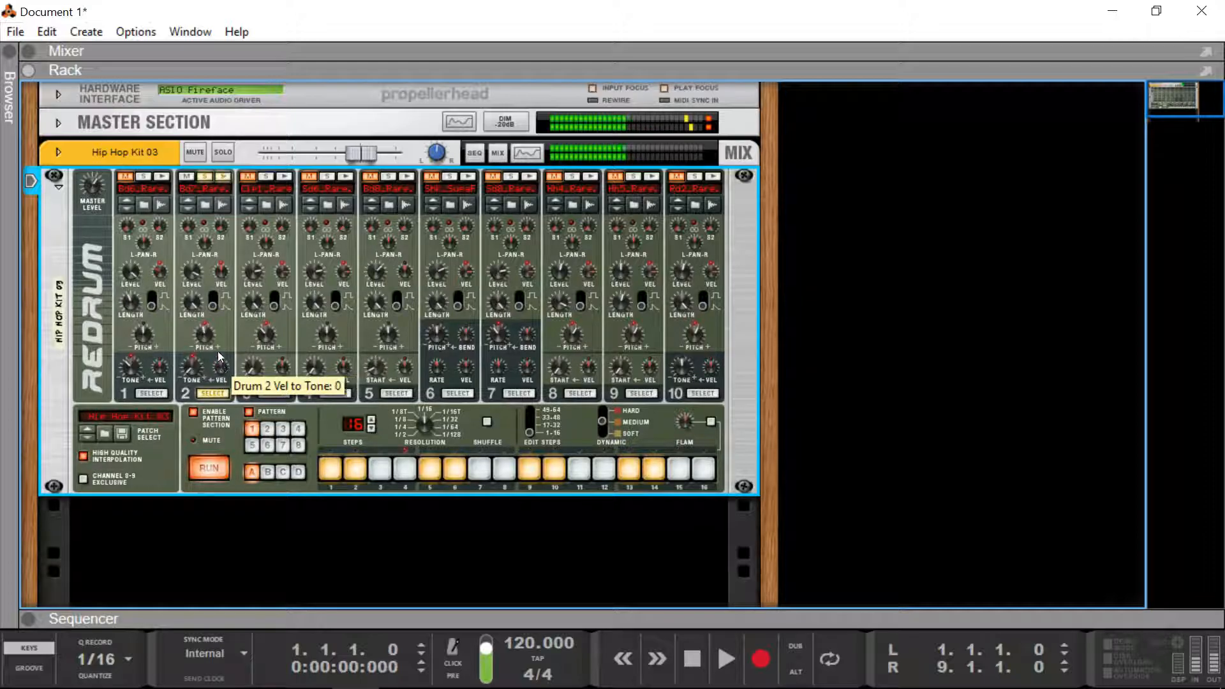
{"action": "mouse_move", "coordinate": [205, 366]}
{"action": "left_mouse_down"}
{"action": "mouse_move", "coordinate": [191, 353]}
{"action": "mouse_move", "coordinate": [218, 367]}
{"action": "mouse_move", "coordinate": [216, 353]}
{"action": "mouse_move", "coordinate": [191, 366]}
{"action": "mouse_move", "coordinate": [190, 353]}
{"action": "left_mouse_up"}
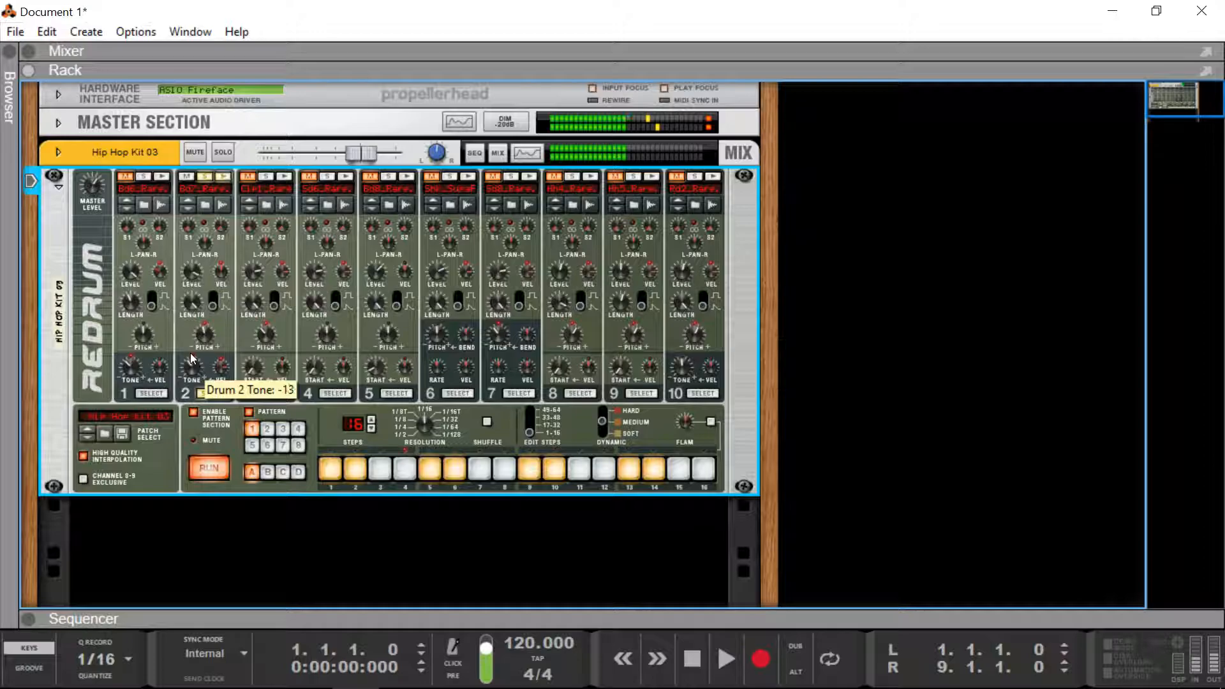
{"action": "left_click", "coordinate": [208, 393]}
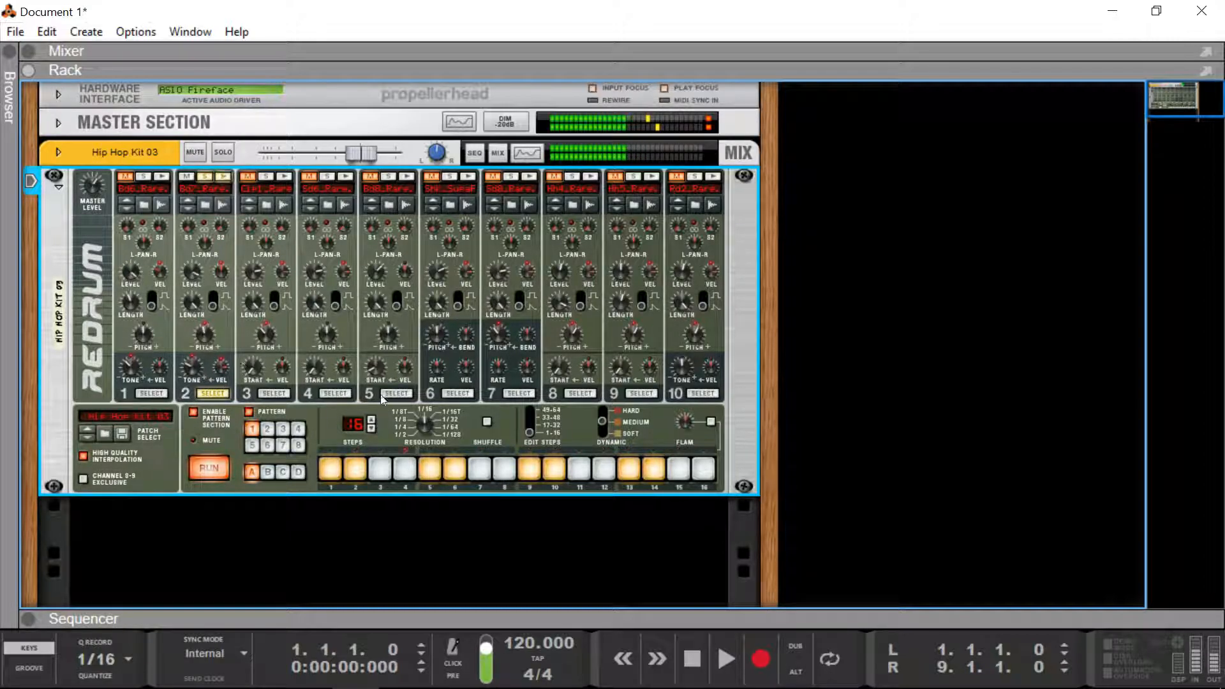
Step: Select drum 10, solo it in place of drum 2, and clear the solo to hear the full kit
{"action": "left_click", "coordinate": [704, 395]}
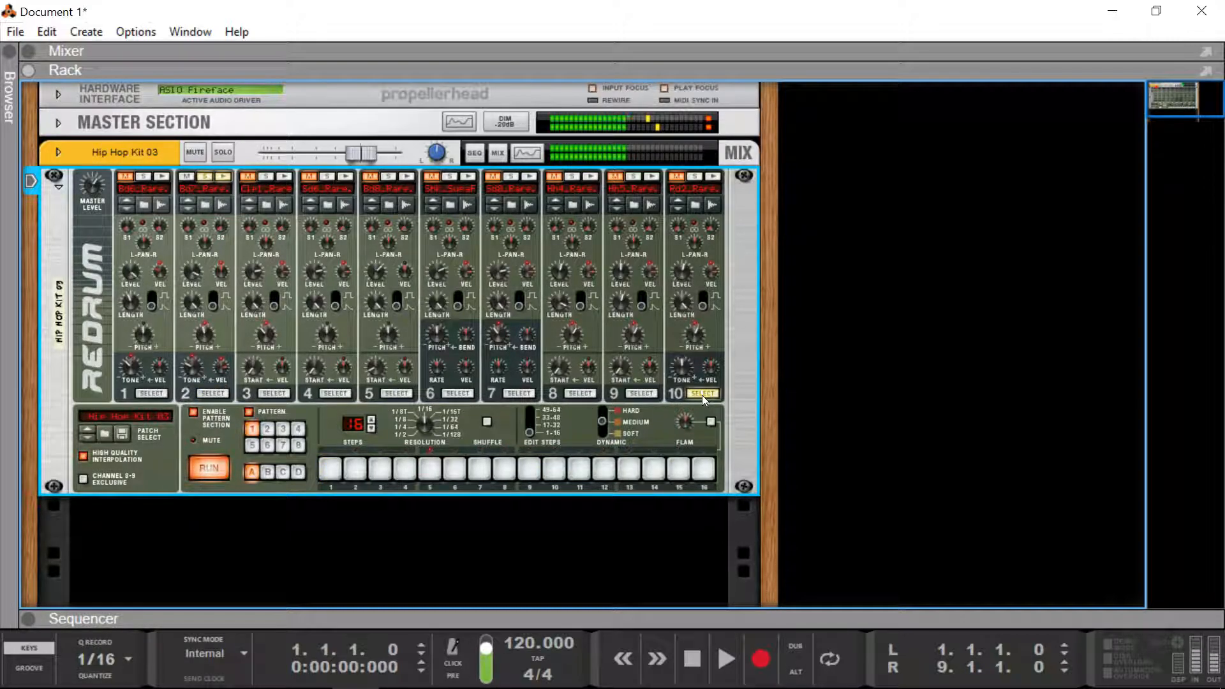
{"action": "left_click", "coordinate": [695, 176]}
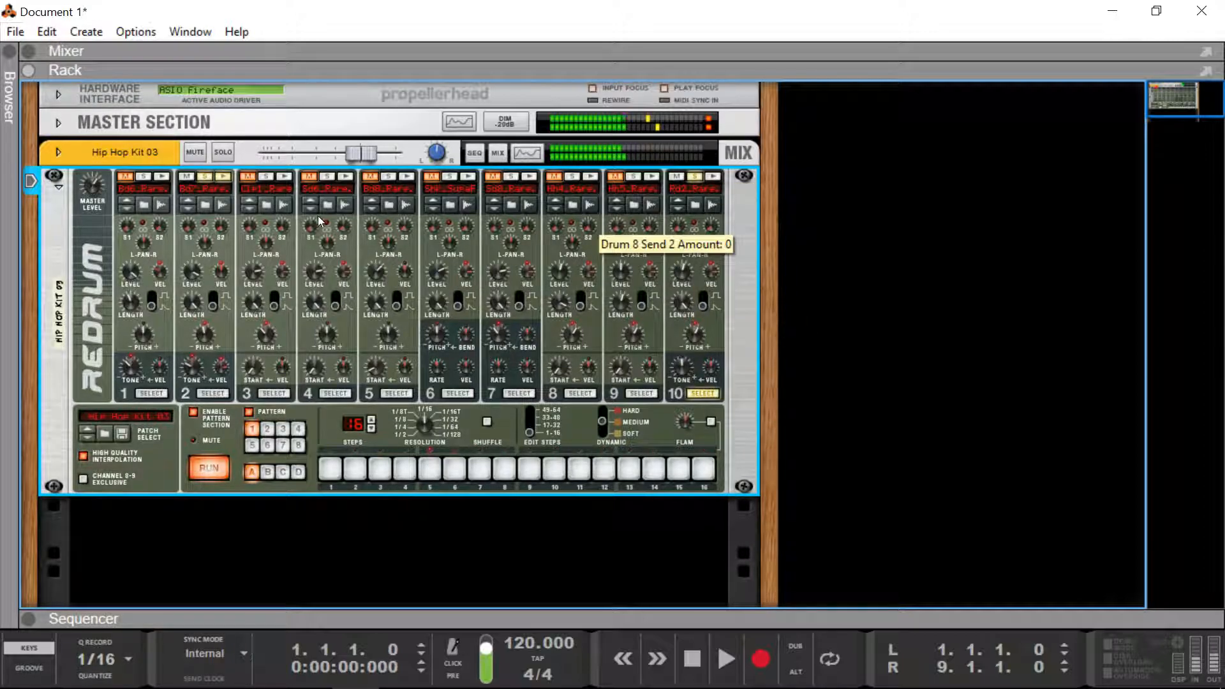
{"action": "left_click", "coordinate": [204, 177]}
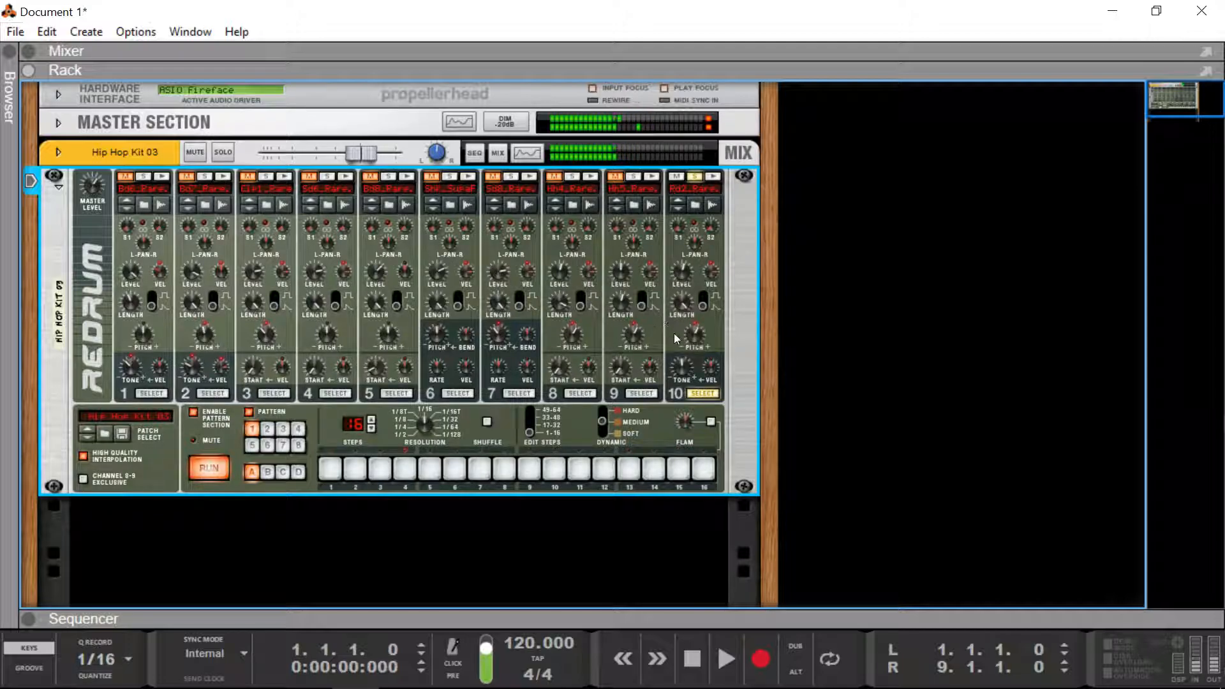
{"action": "left_click", "coordinate": [693, 177]}
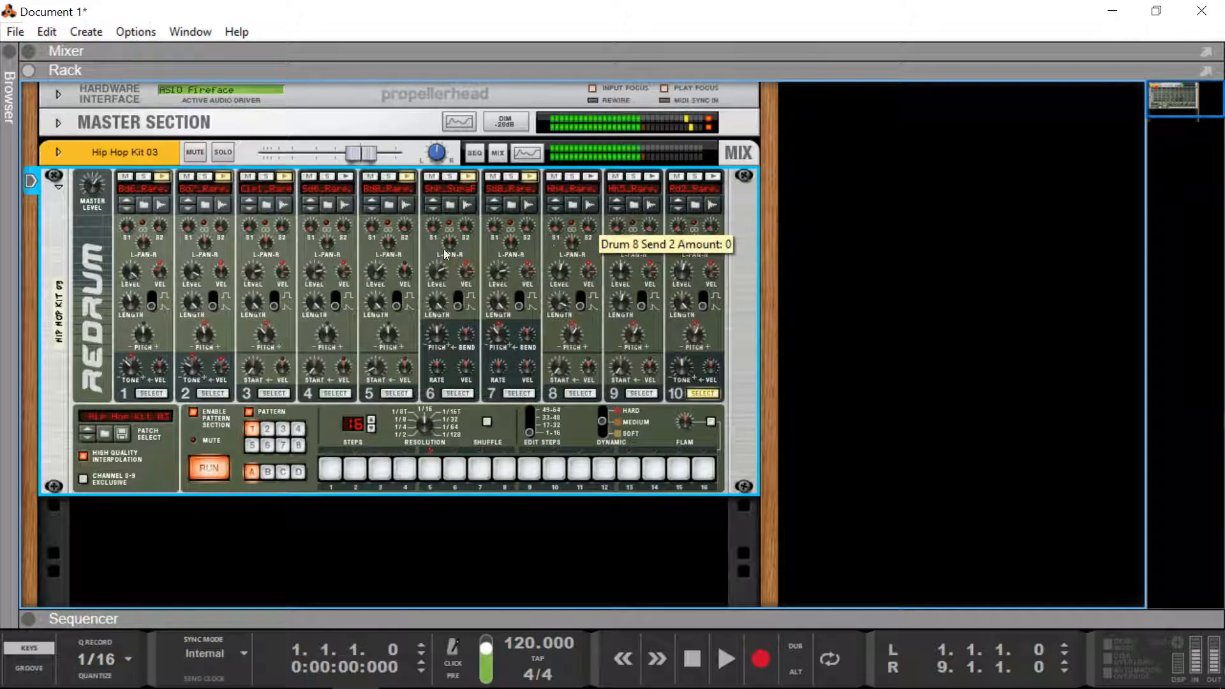
Step: Solo drums 3 and 4 together and compare their step patterns by selecting each one
{"action": "left_click", "coordinate": [275, 393]}
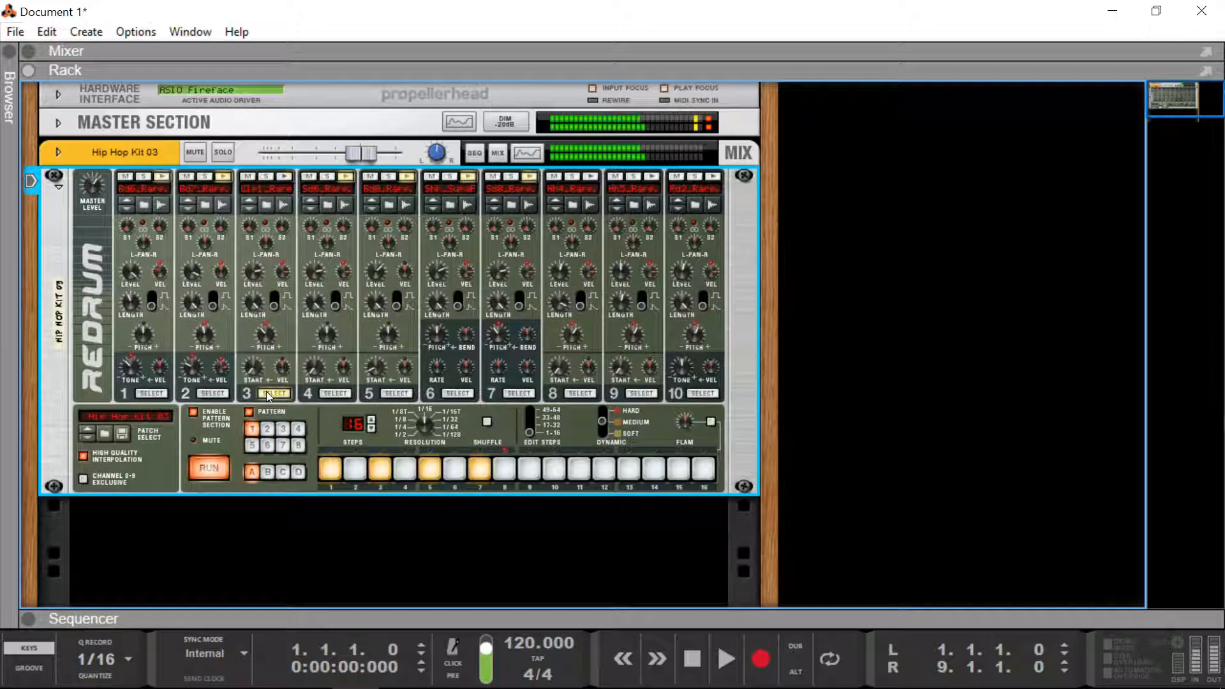
{"action": "left_click", "coordinate": [267, 176]}
{"action": "left_click", "coordinate": [326, 177]}
{"action": "left_click", "coordinate": [334, 393]}
{"action": "left_click", "coordinate": [274, 393]}
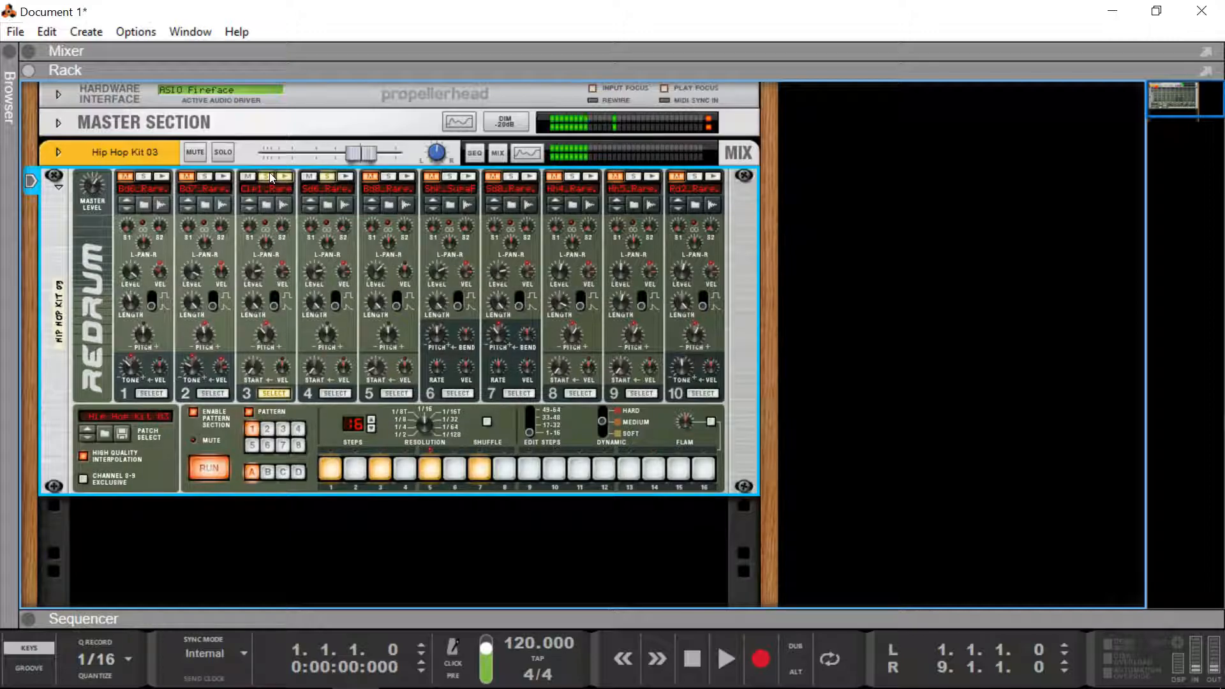
Step: Leave only drum 4 soloed, add its hits on steps 1, 3, 5 and 7, and vary its sample start
{"action": "left_click", "coordinate": [334, 393]}
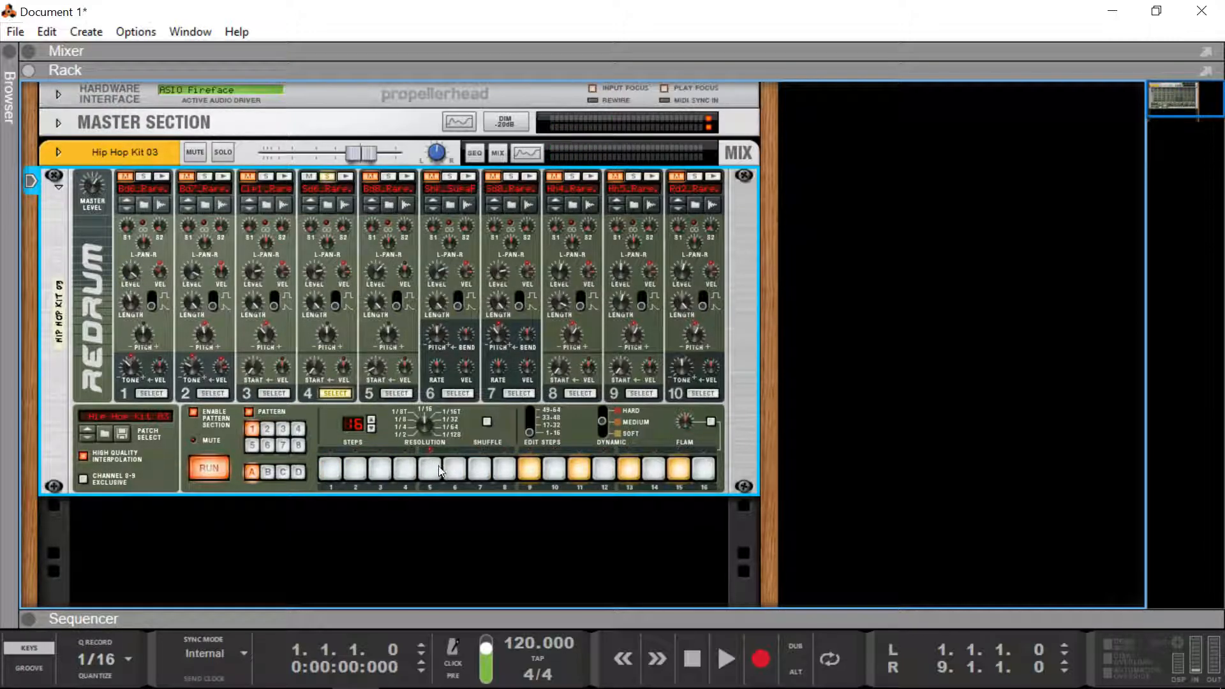
{"action": "left_click", "coordinate": [479, 469]}
{"action": "left_click", "coordinate": [430, 469]}
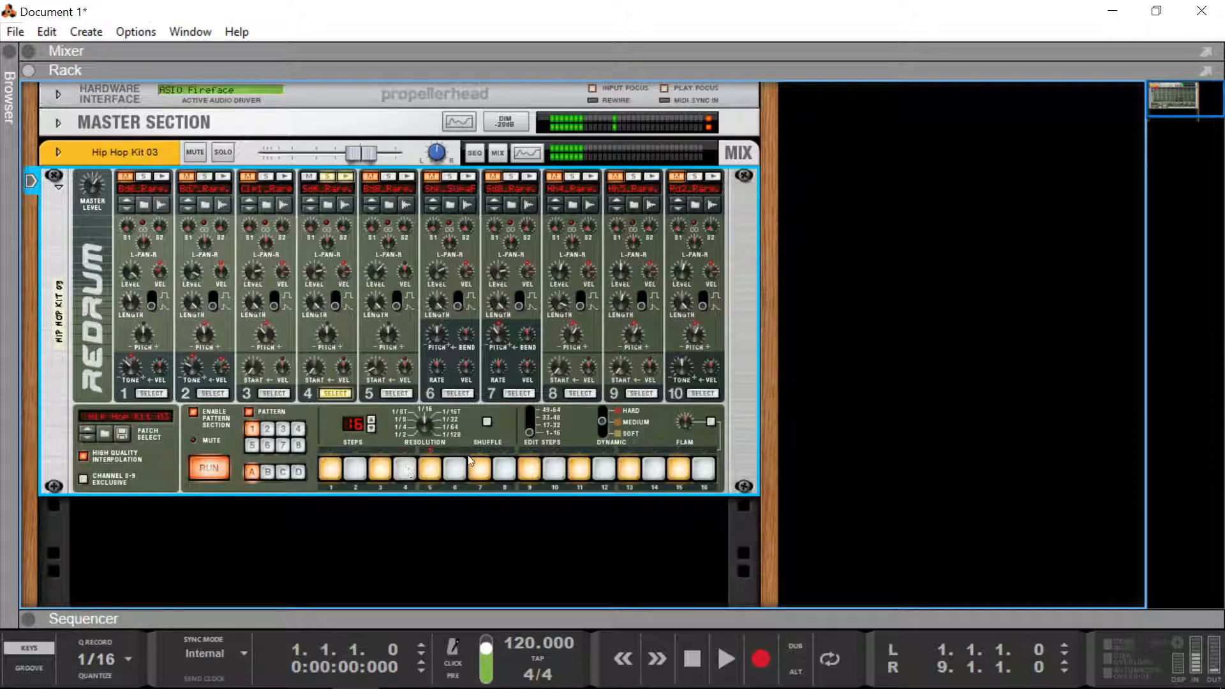
{"action": "left_click_drag", "start_coordinate": [316, 370], "coordinate": [363, 410]}
{"action": "left_click_drag", "start_coordinate": [313, 369], "coordinate": [330, 387]}
Step: Select drum 5, solo it in place of drum 4, and adjust its sample start
{"action": "left_click", "coordinate": [398, 392]}
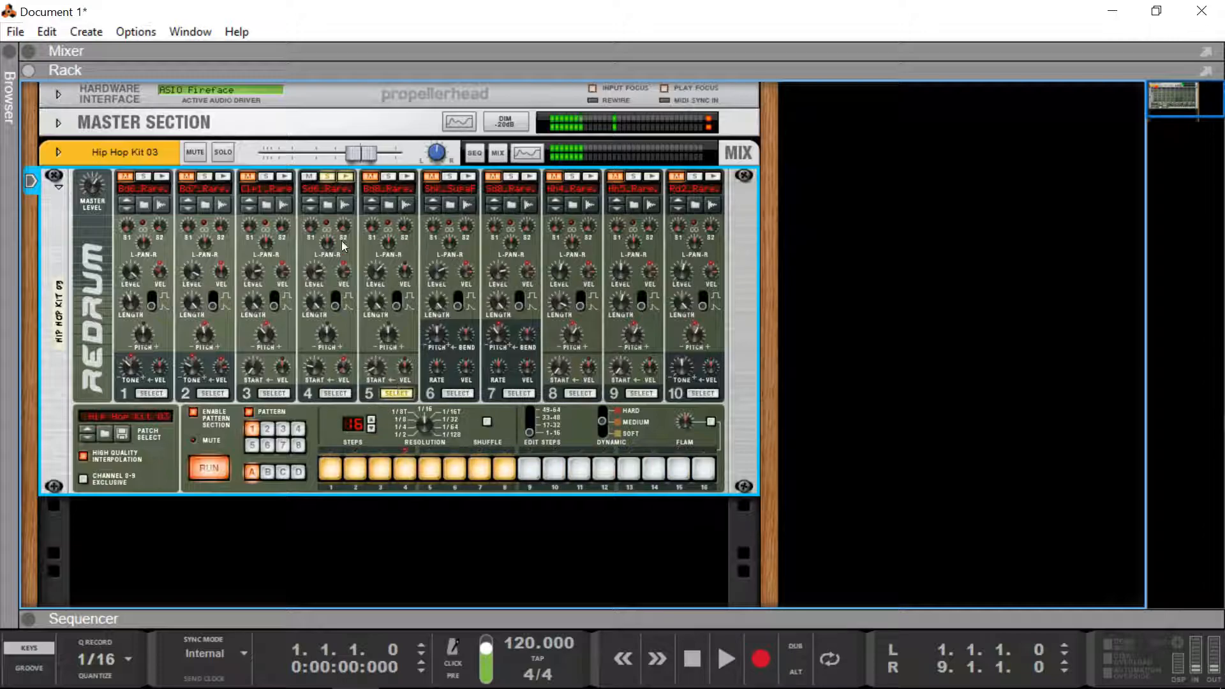
{"action": "left_click", "coordinate": [327, 177]}
{"action": "left_click", "coordinate": [386, 178]}
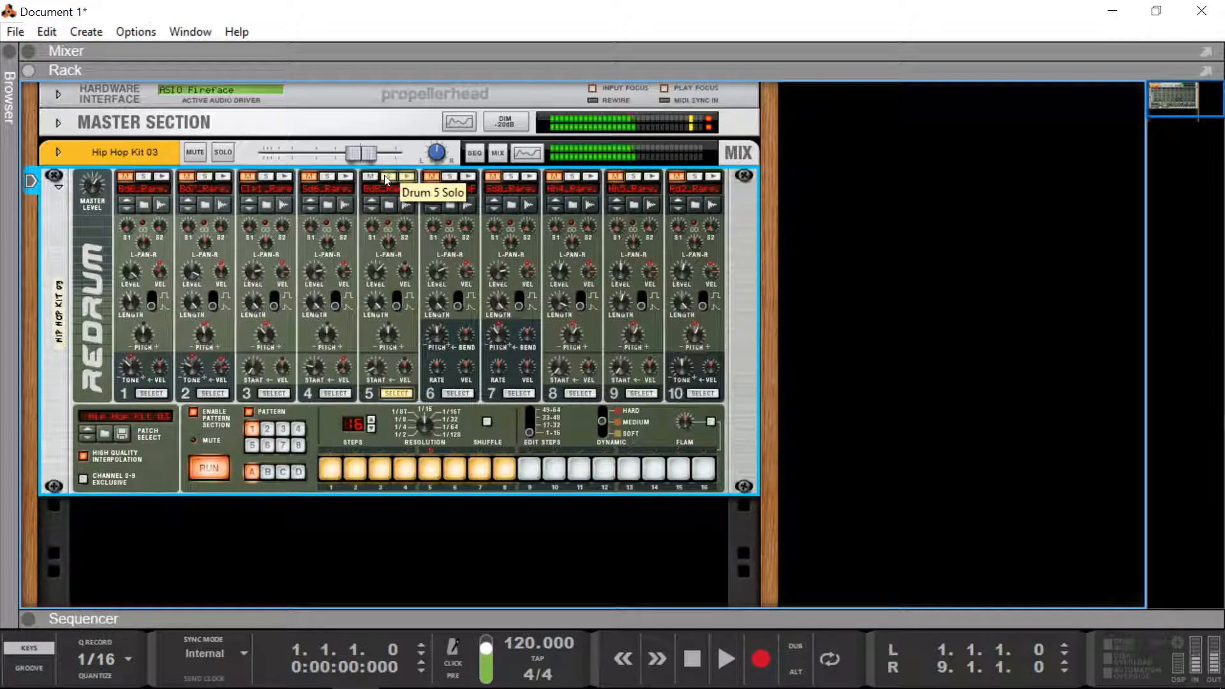
{"action": "mouse_move", "coordinate": [372, 353]}
{"action": "left_mouse_down"}
{"action": "mouse_move", "coordinate": [364, 321]}
{"action": "mouse_move", "coordinate": [375, 370]}
{"action": "left_mouse_up"}
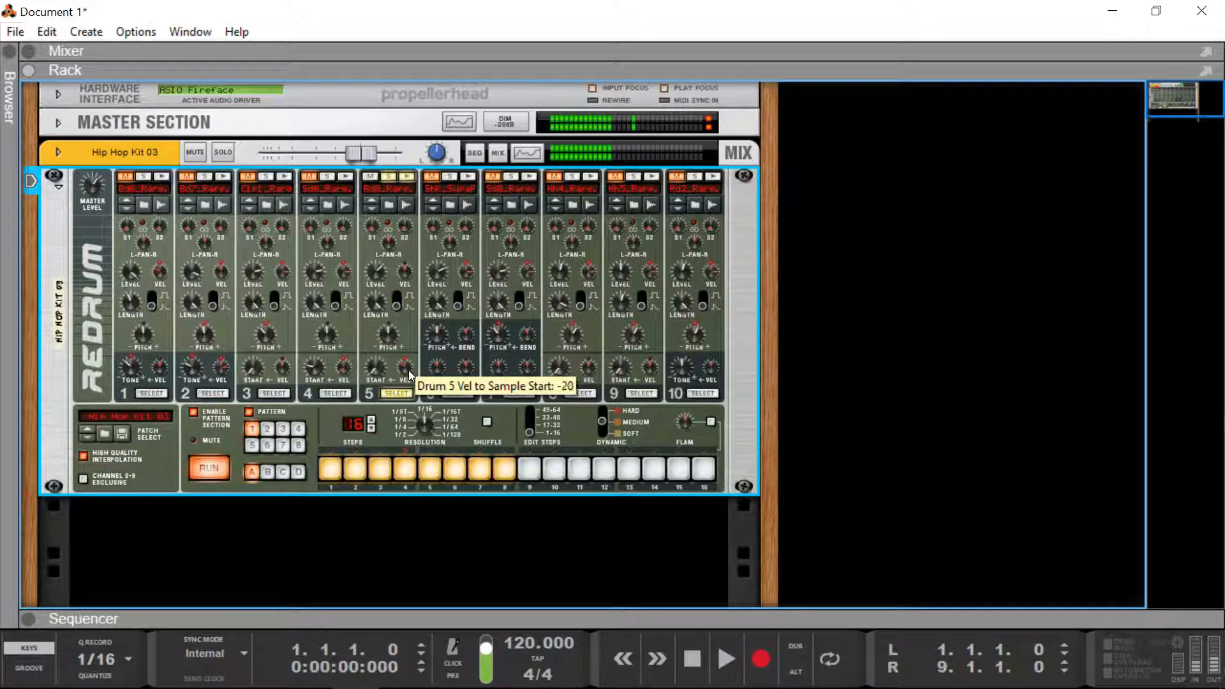
Step: Adjust the pitch of drums 4 and 5, select drum 4, and stop the pattern
{"action": "left_click_drag", "start_coordinate": [329, 334], "coordinate": [339, 347]}
{"action": "left_click_drag", "start_coordinate": [383, 345], "coordinate": [388, 340]}
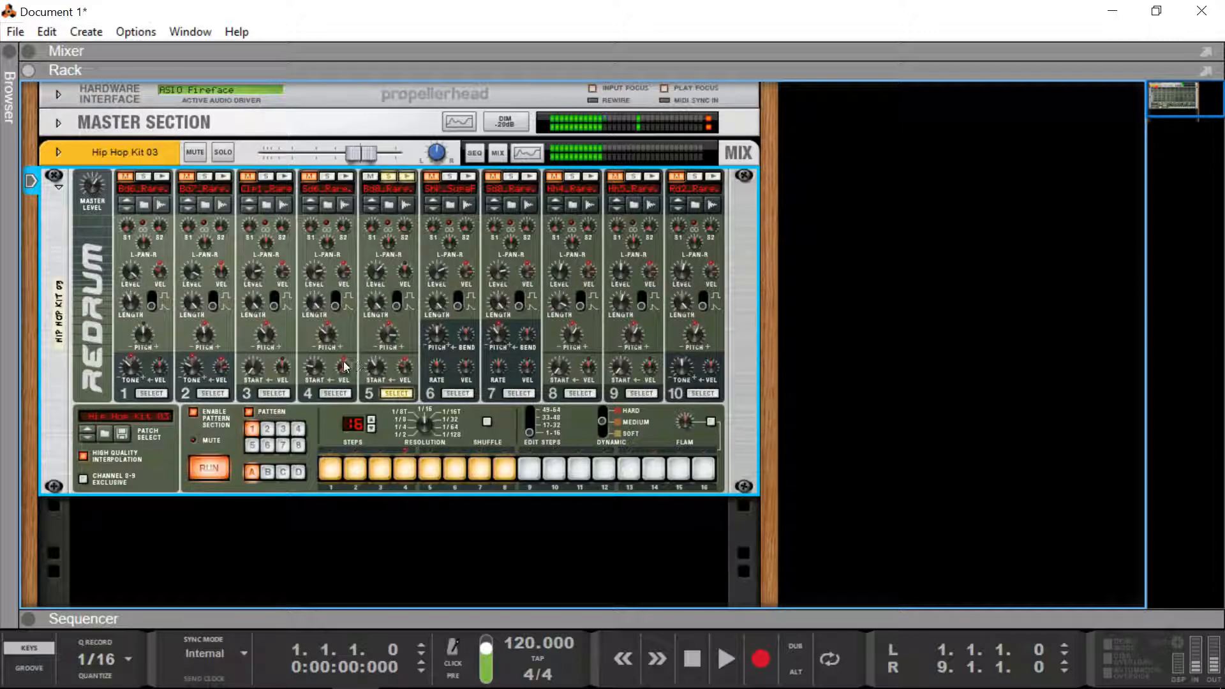
{"action": "left_click", "coordinate": [340, 393]}
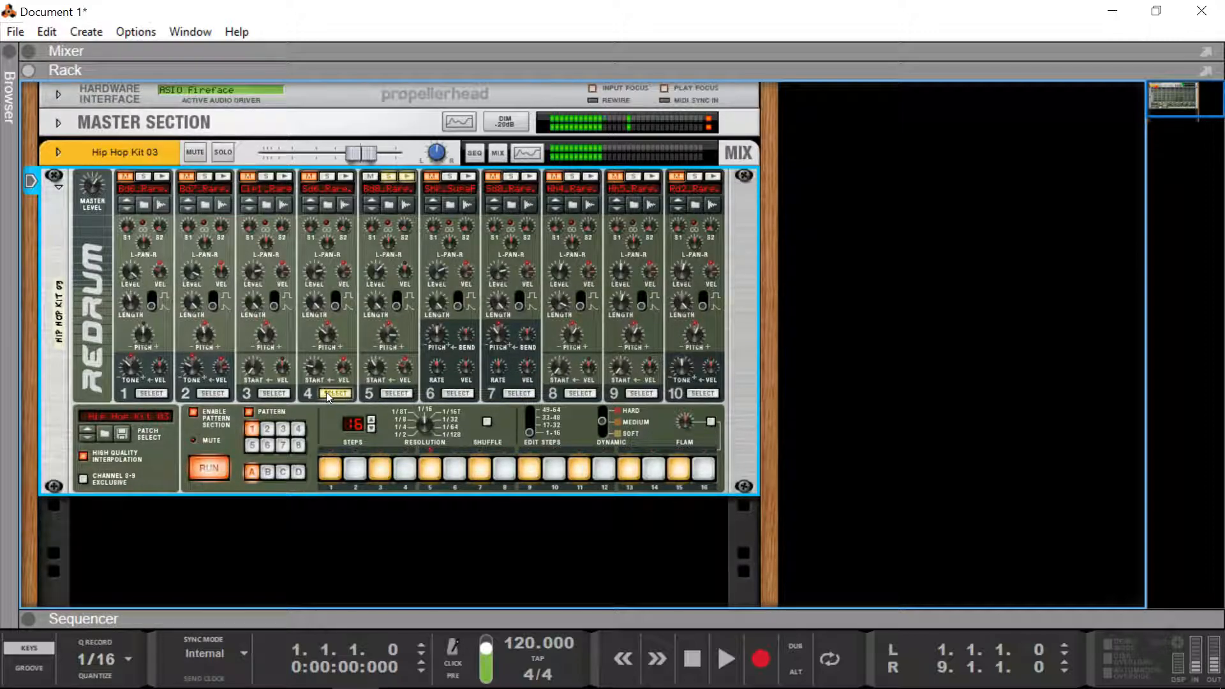
{"action": "left_click", "coordinate": [203, 470]}
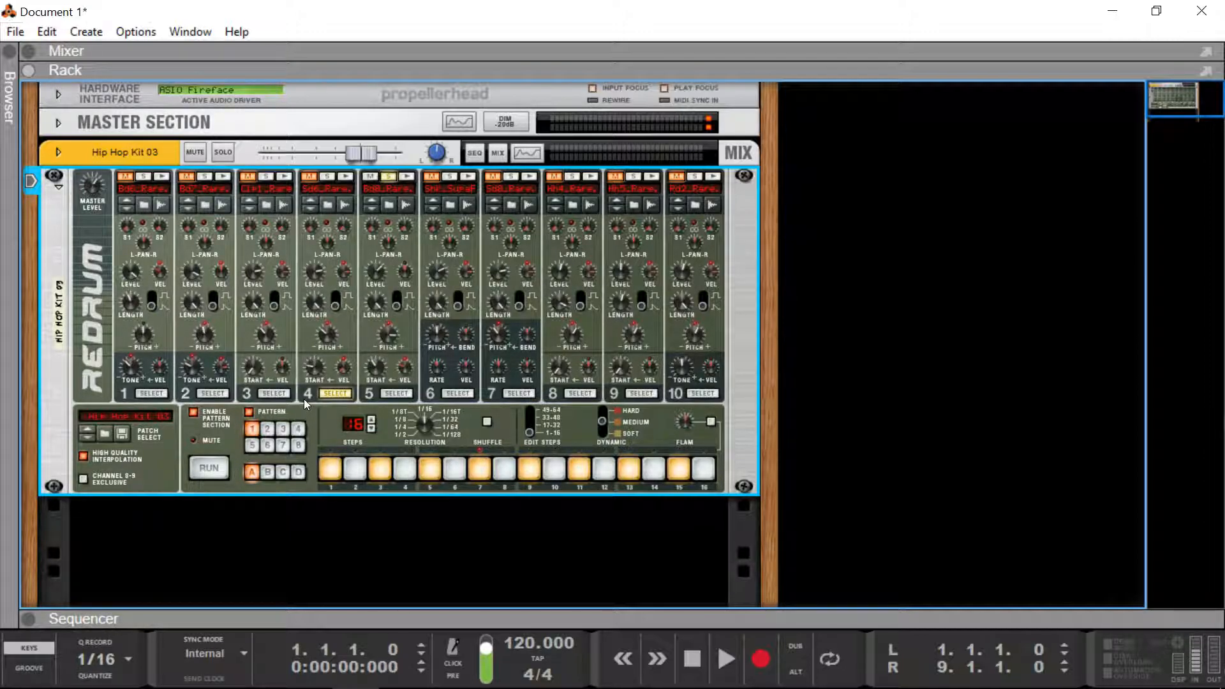
Step: Switch to the Reason online manual in the browser and look over the Redrum Drum Computer introduction
{"action": "key", "text": "alt+Tab"}
{"action": "key", "text": "alt+Tab"}
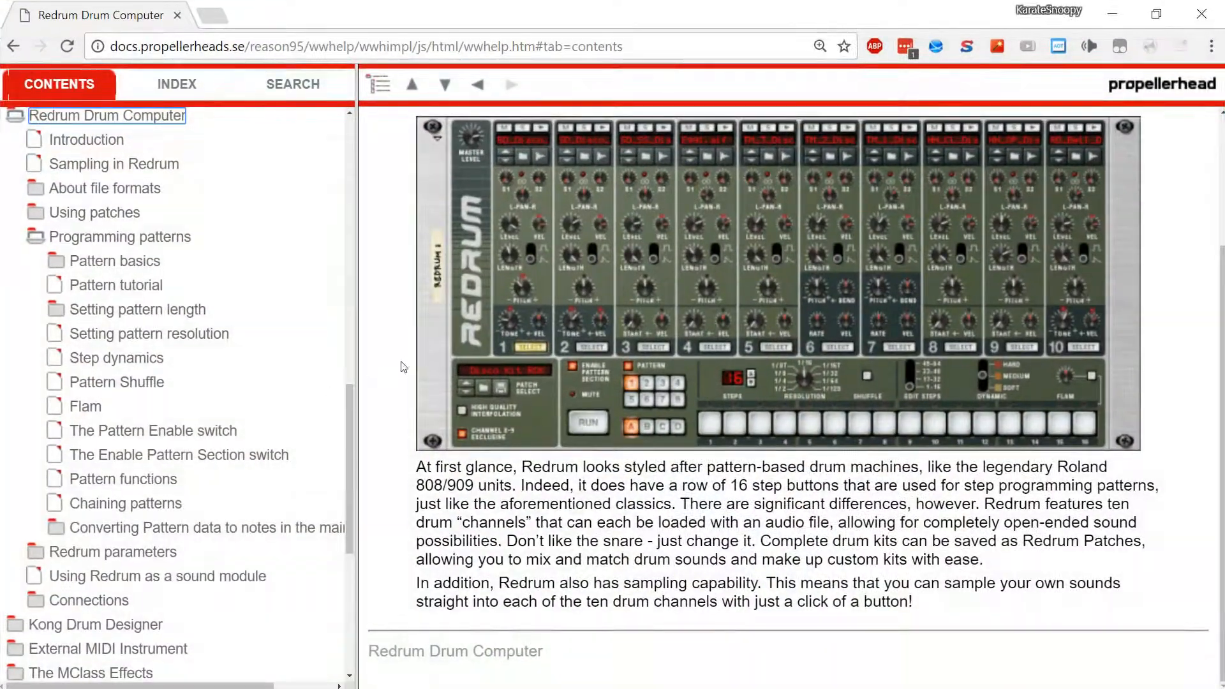
{"action": "scroll", "coordinate": [403, 367], "scroll_direction": "up", "scroll_amount": 2}
{"action": "scroll", "coordinate": [312, 240], "scroll_direction": "up", "scroll_amount": 2}
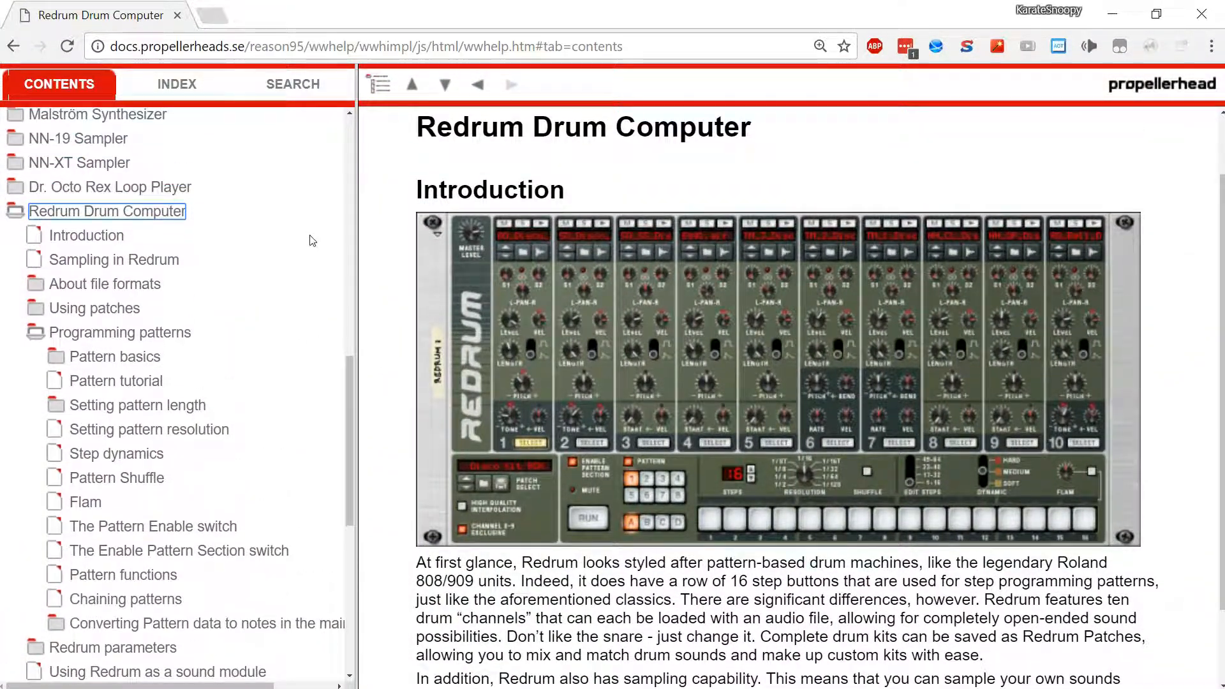
{"action": "scroll", "coordinate": [634, 262], "scroll_direction": "down", "scroll_amount": 2}
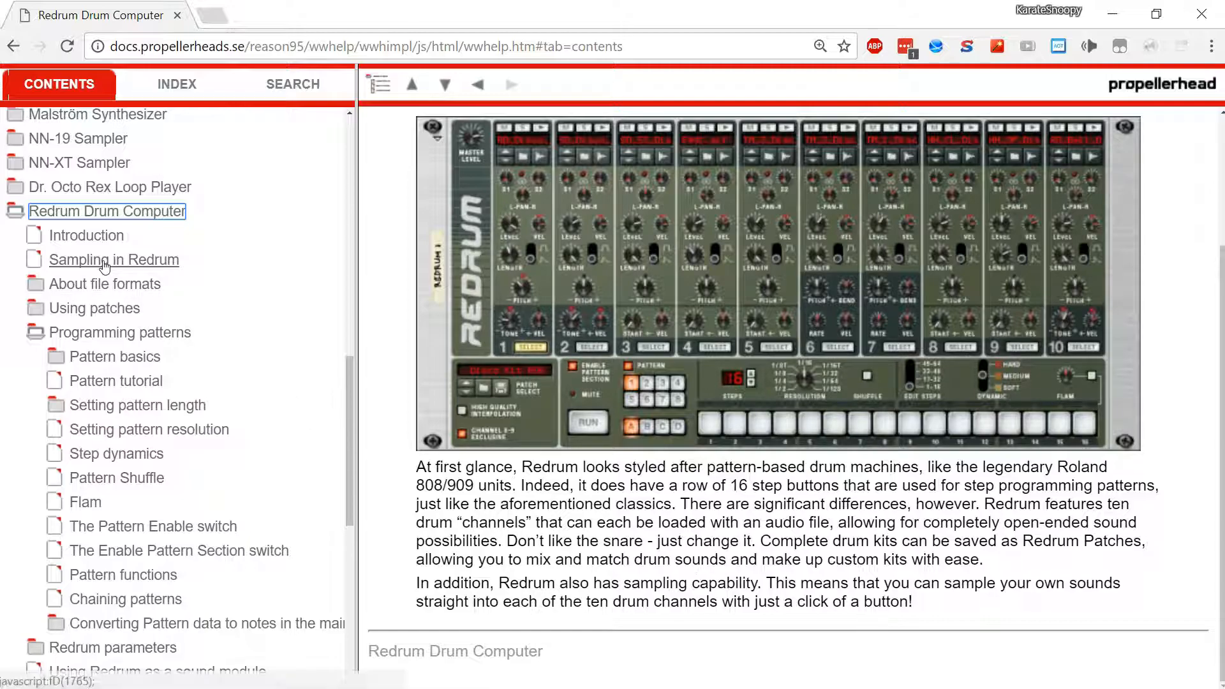
Step: Open the manual's About file formats page, collapse its subtopics, and expand the Using patches topics
{"action": "left_click", "coordinate": [122, 287]}
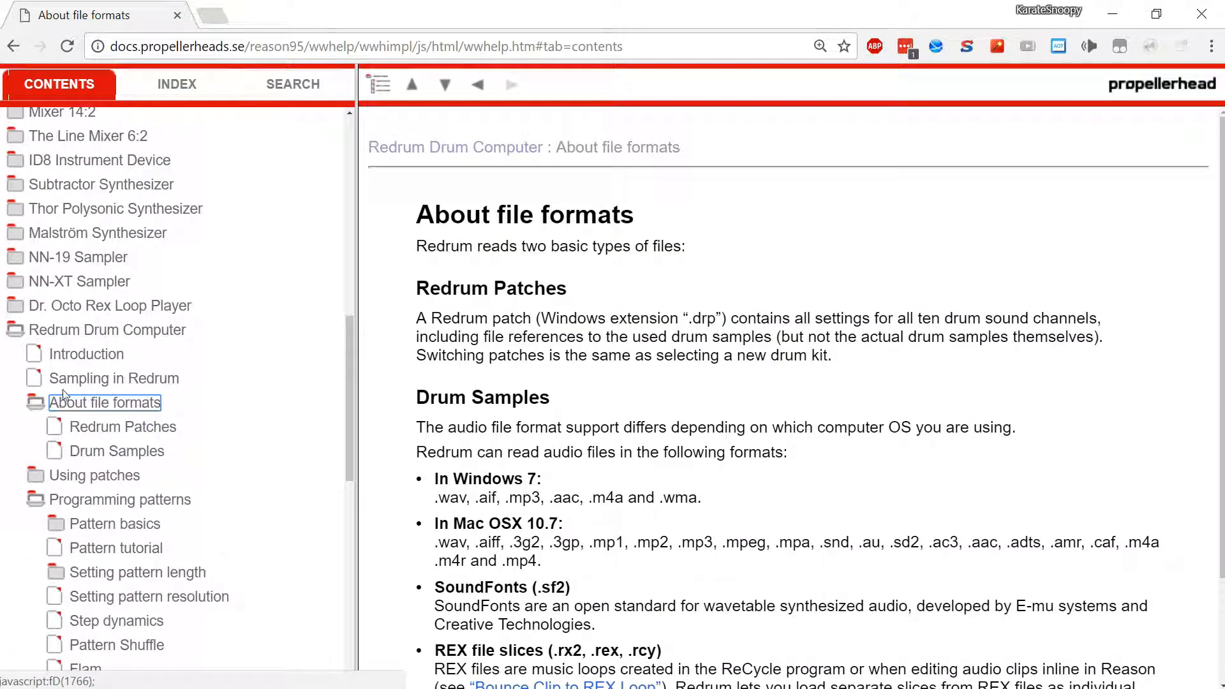
{"action": "left_click", "coordinate": [36, 408]}
{"action": "left_click", "coordinate": [35, 426]}
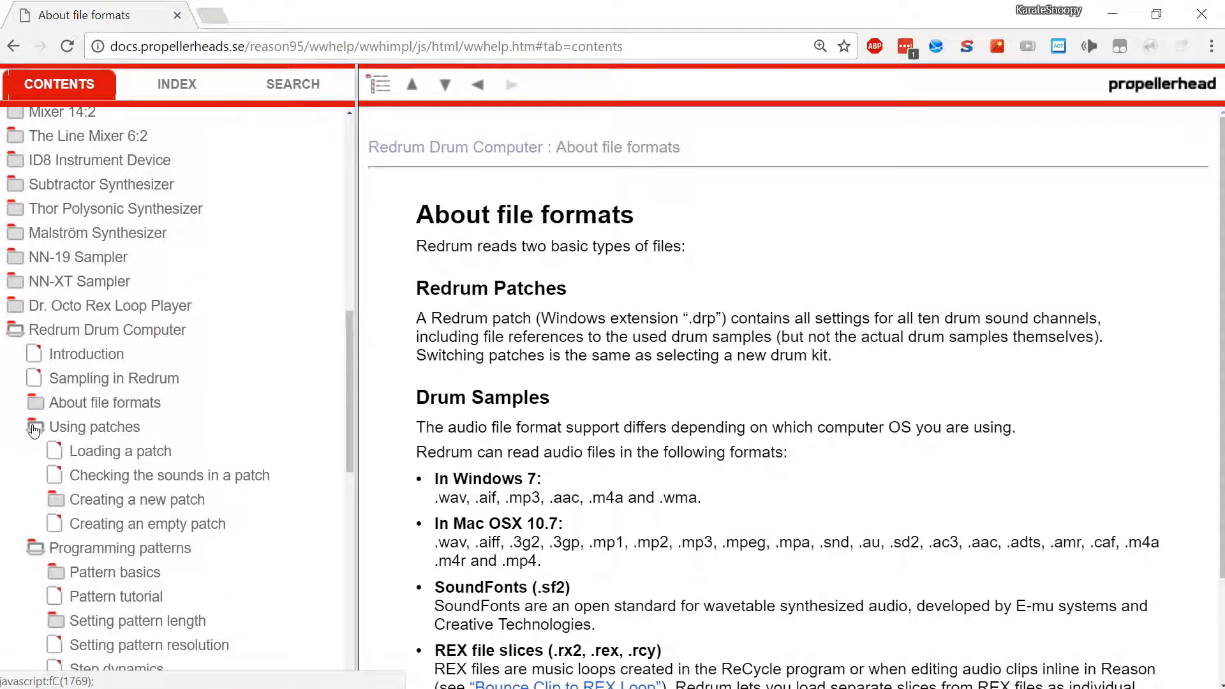
{"action": "scroll", "coordinate": [36, 401], "scroll_direction": "down", "scroll_amount": 3}
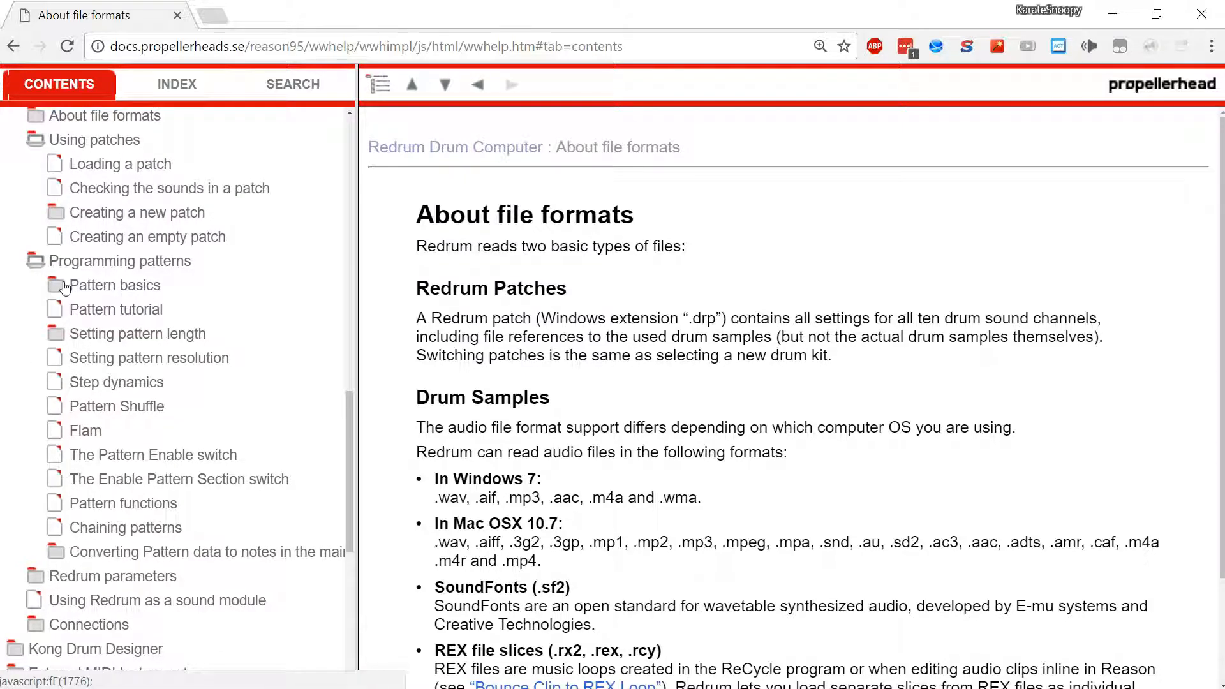
Step: Open the manual's Programming patterns page and read the Pattern Shuffle section
{"action": "left_click", "coordinate": [84, 400]}
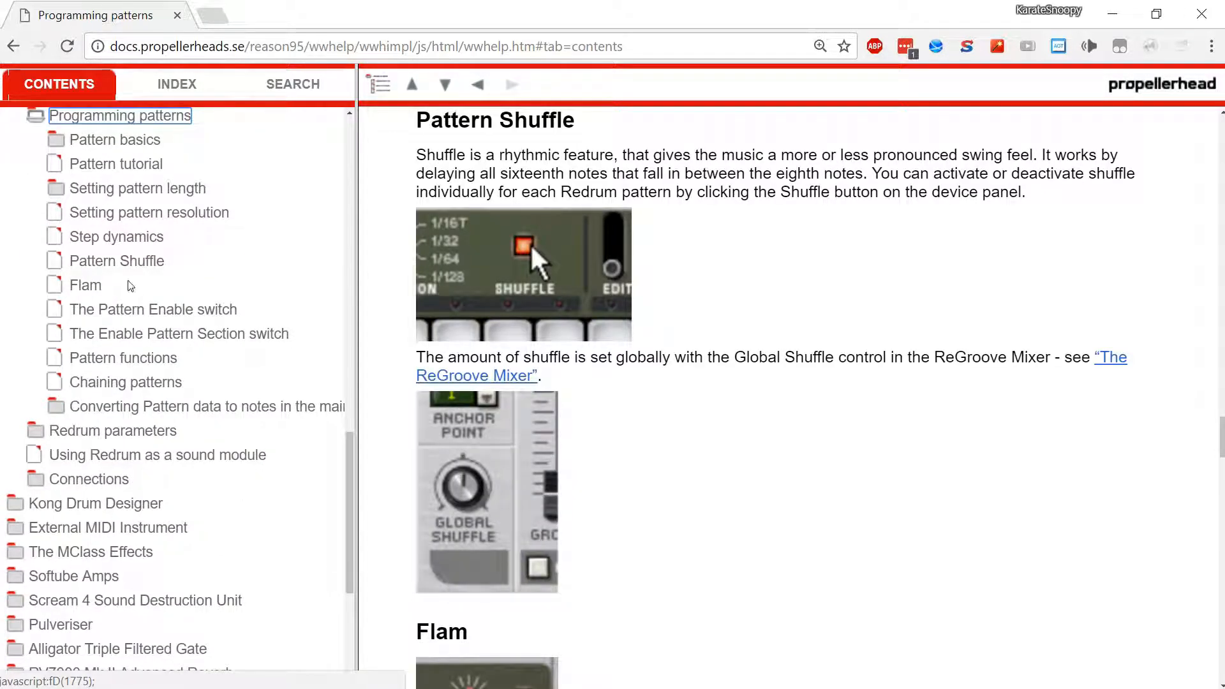
{"action": "scroll", "coordinate": [483, 269], "scroll_direction": "up", "scroll_amount": 2}
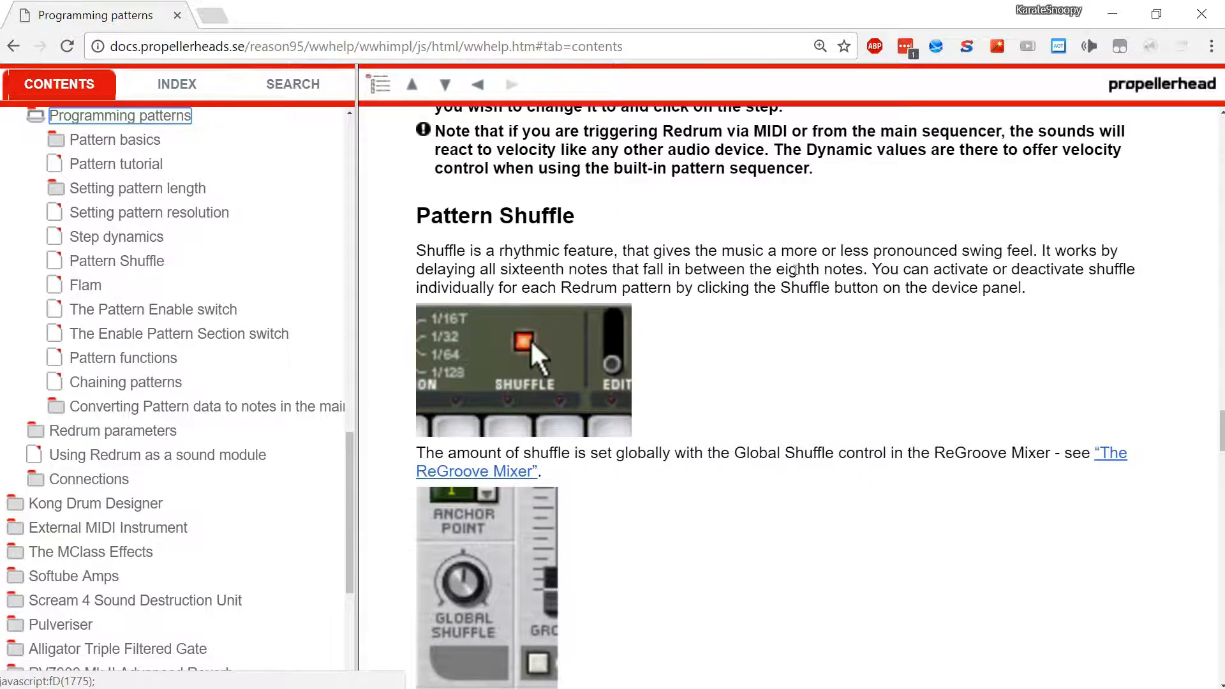
{"action": "scroll", "coordinate": [794, 270], "scroll_direction": "down", "scroll_amount": 3}
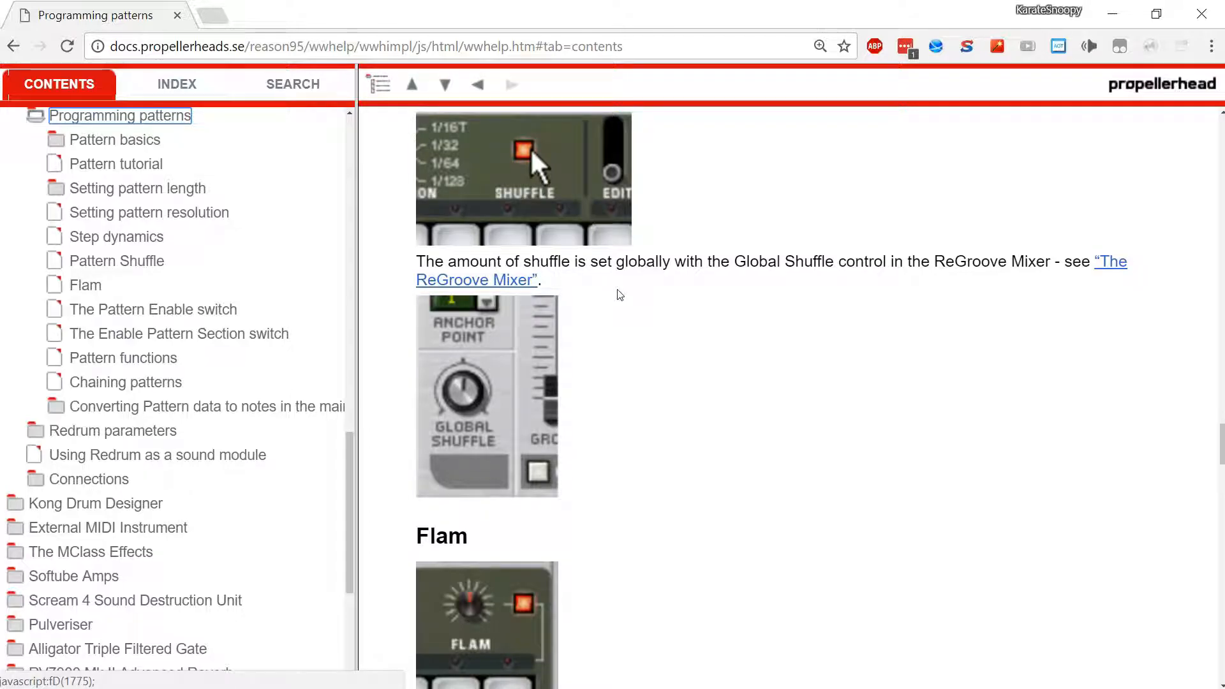
{"action": "scroll", "coordinate": [616, 294], "scroll_direction": "down", "scroll_amount": 4}
{"action": "scroll", "coordinate": [619, 293], "scroll_direction": "up", "scroll_amount": 8}
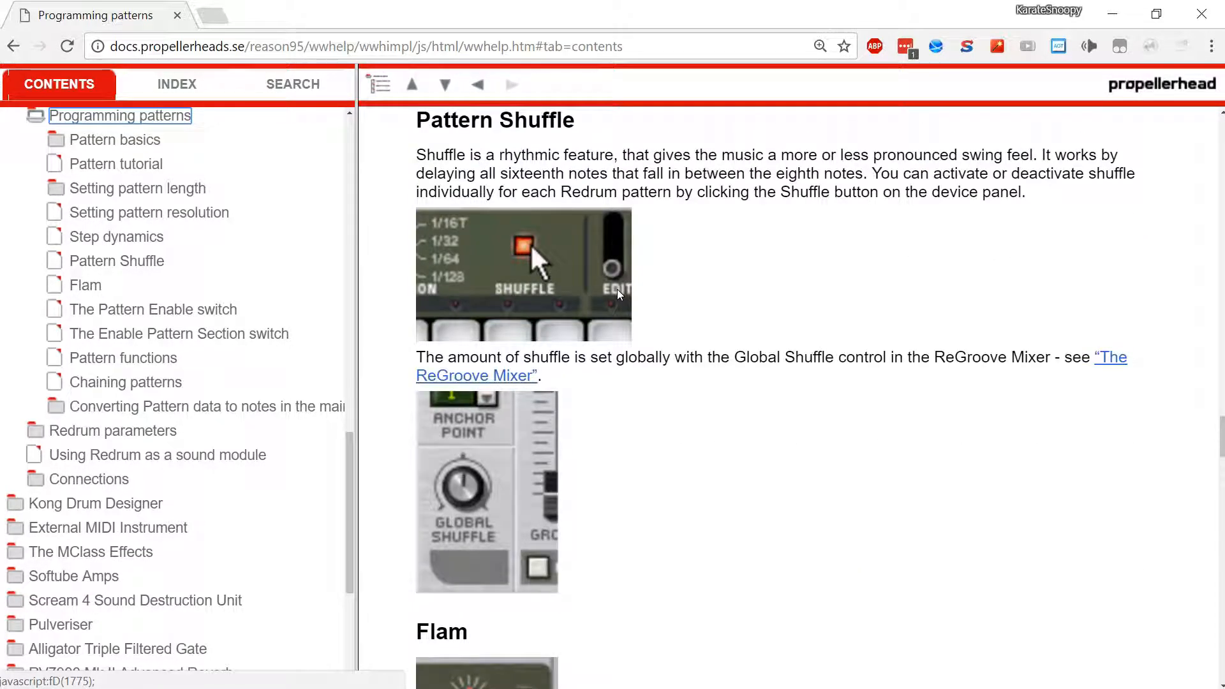
Step: Read the Flam and Pattern Enable switch sections, highlighting the flam amount sentence and the note on muting from the next downbeat
{"action": "scroll", "coordinate": [580, 478], "scroll_direction": "down", "scroll_amount": 10}
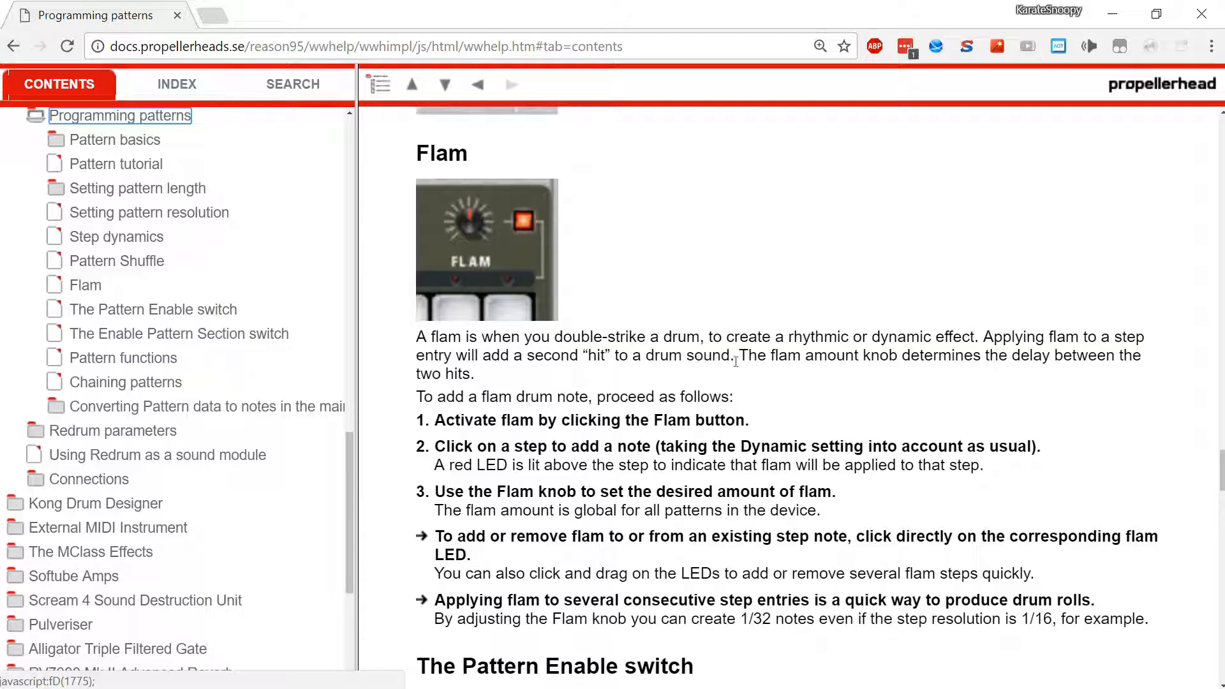
{"action": "left_click_drag", "start_coordinate": [740, 356], "coordinate": [1011, 375]}
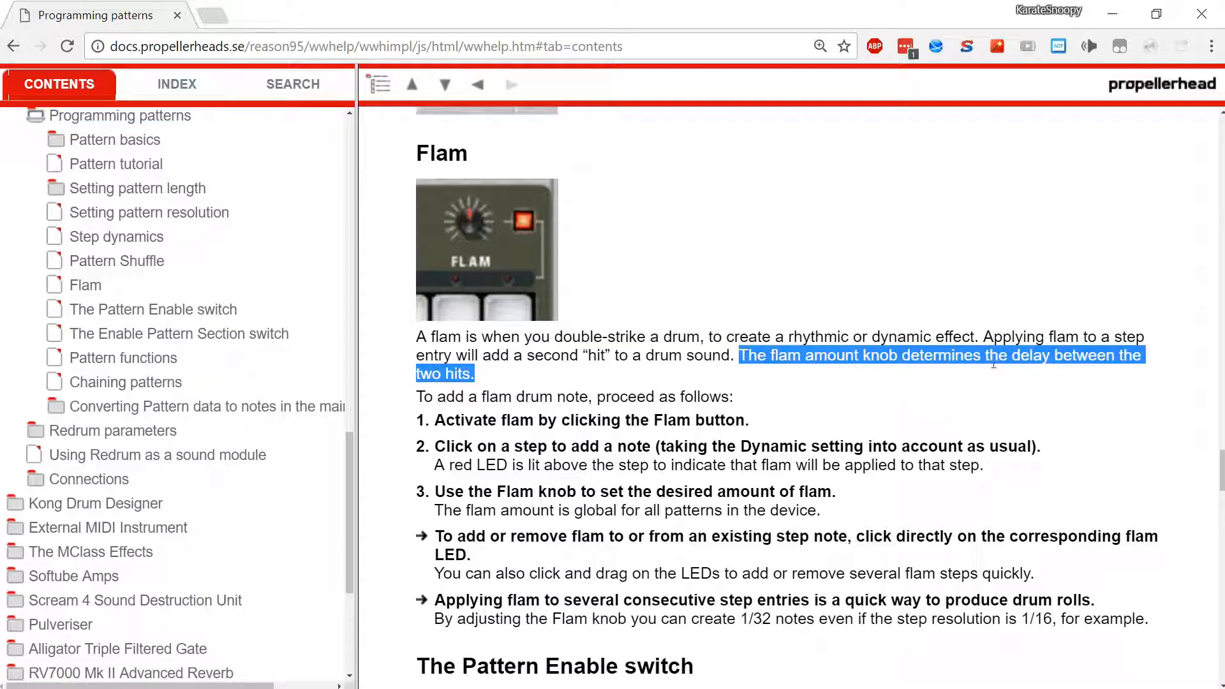
{"action": "scroll", "coordinate": [993, 364], "scroll_direction": "down", "scroll_amount": 12}
{"action": "scroll", "coordinate": [832, 345], "scroll_direction": "up", "scroll_amount": 2}
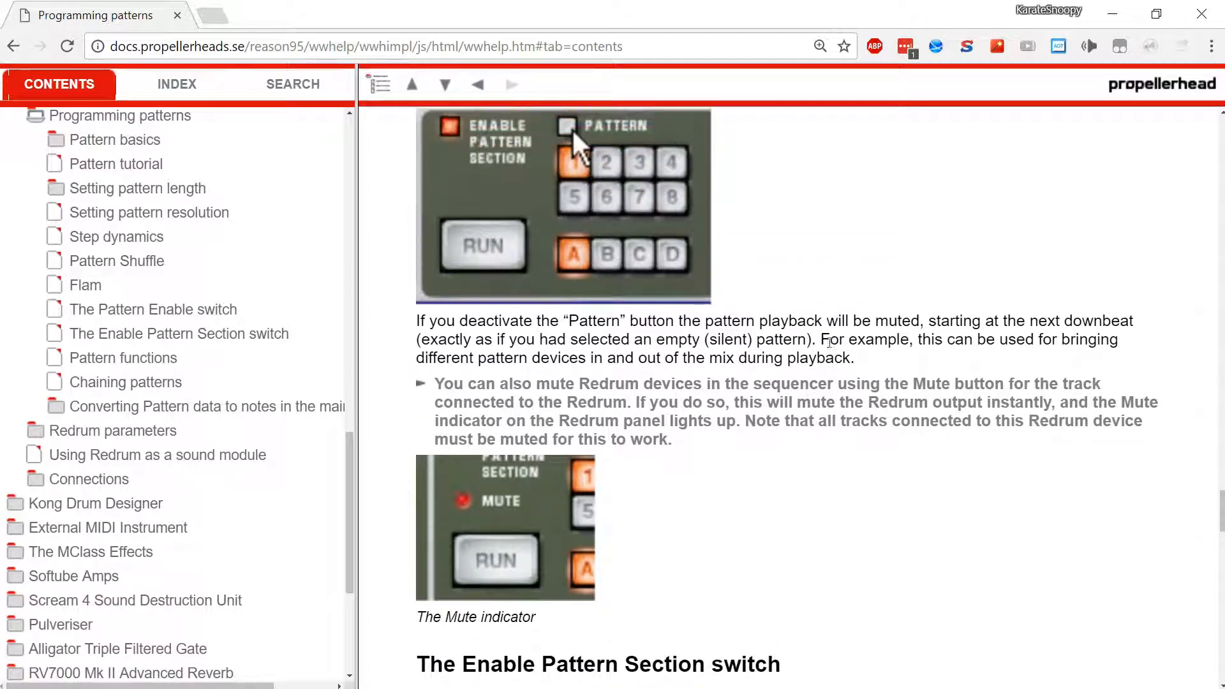
{"action": "scroll", "coordinate": [829, 343], "scroll_direction": "up", "scroll_amount": 3}
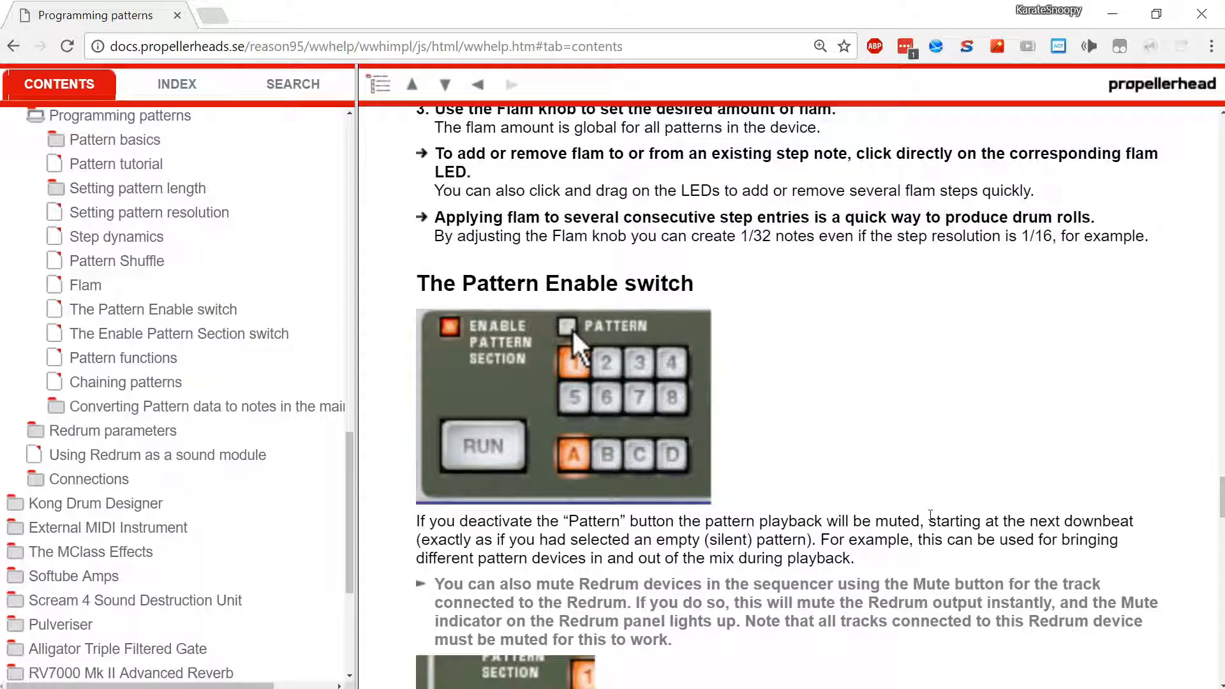
{"action": "left_click_drag", "start_coordinate": [933, 526], "coordinate": [817, 546]}
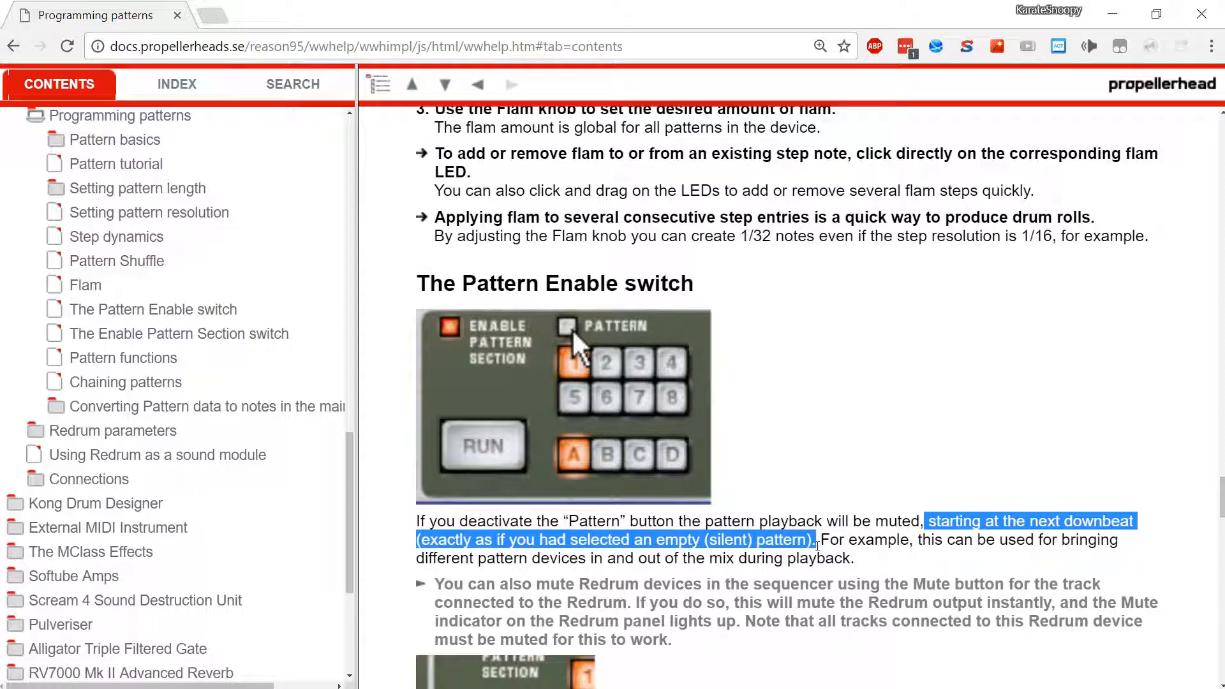
{"action": "left_click", "coordinate": [826, 543]}
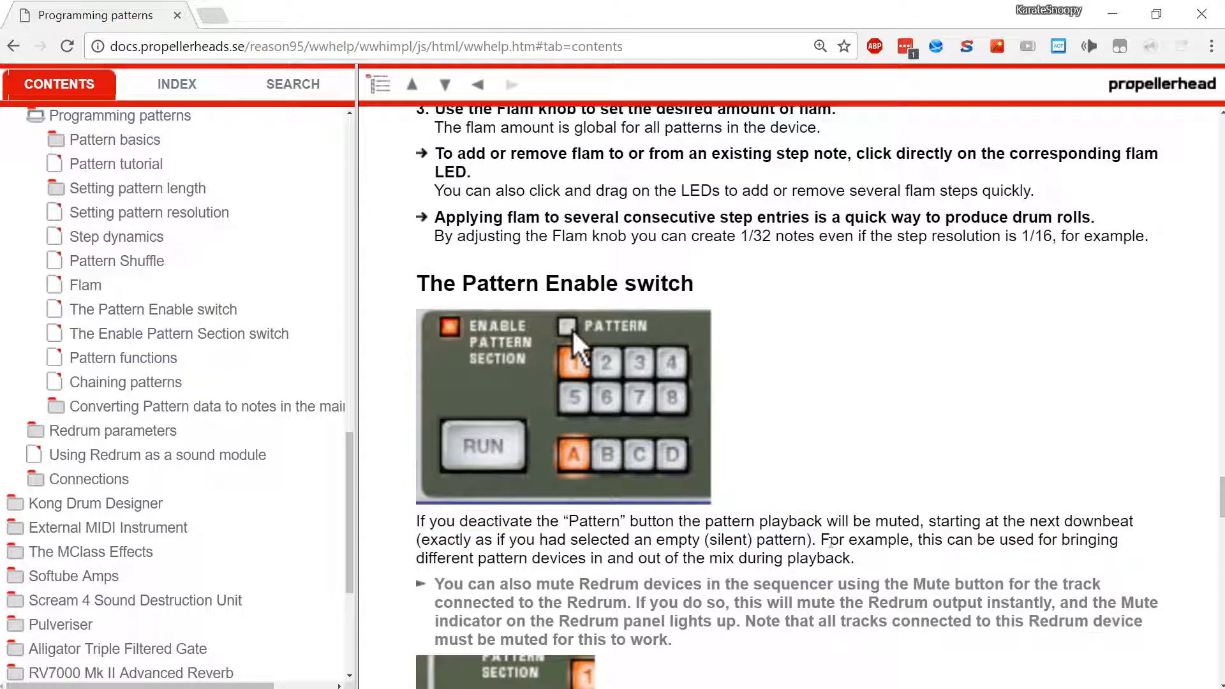
Step: Highlight the Pattern Enable switch passage on bringing devices in and out of the mix, and the note on muting Redrum in the sequencer
{"action": "left_click_drag", "start_coordinate": [829, 540], "coordinate": [938, 557]}
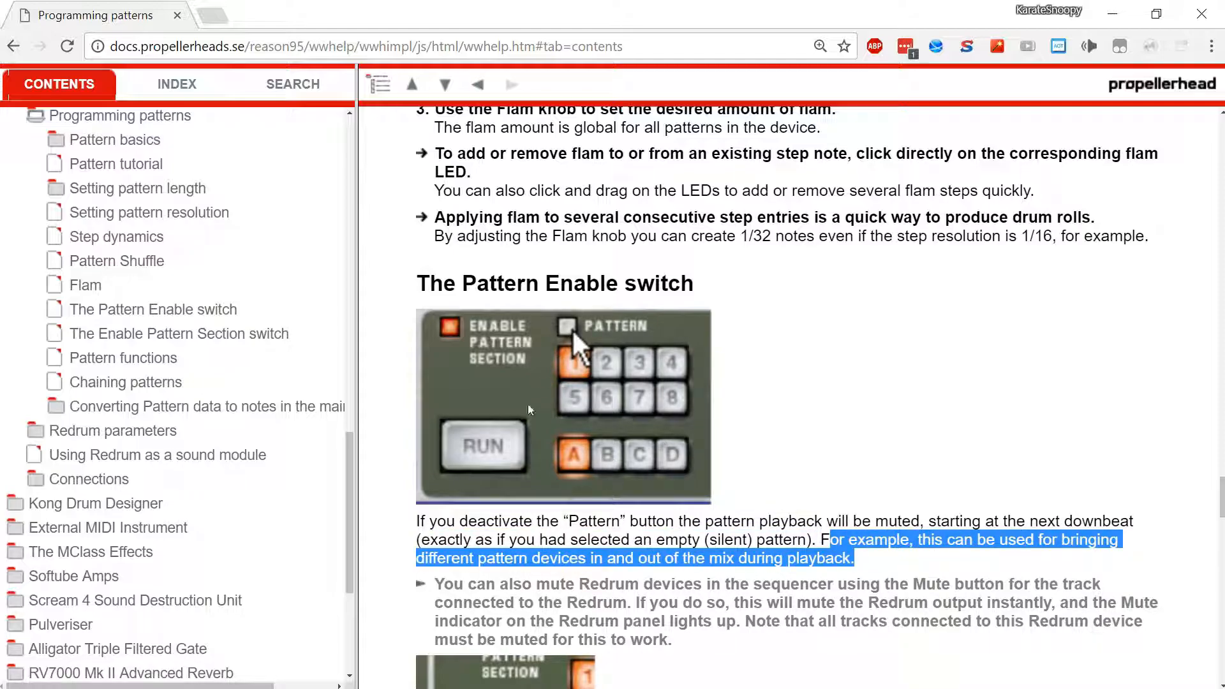
{"action": "scroll", "coordinate": [648, 483], "scroll_direction": "down", "scroll_amount": 5}
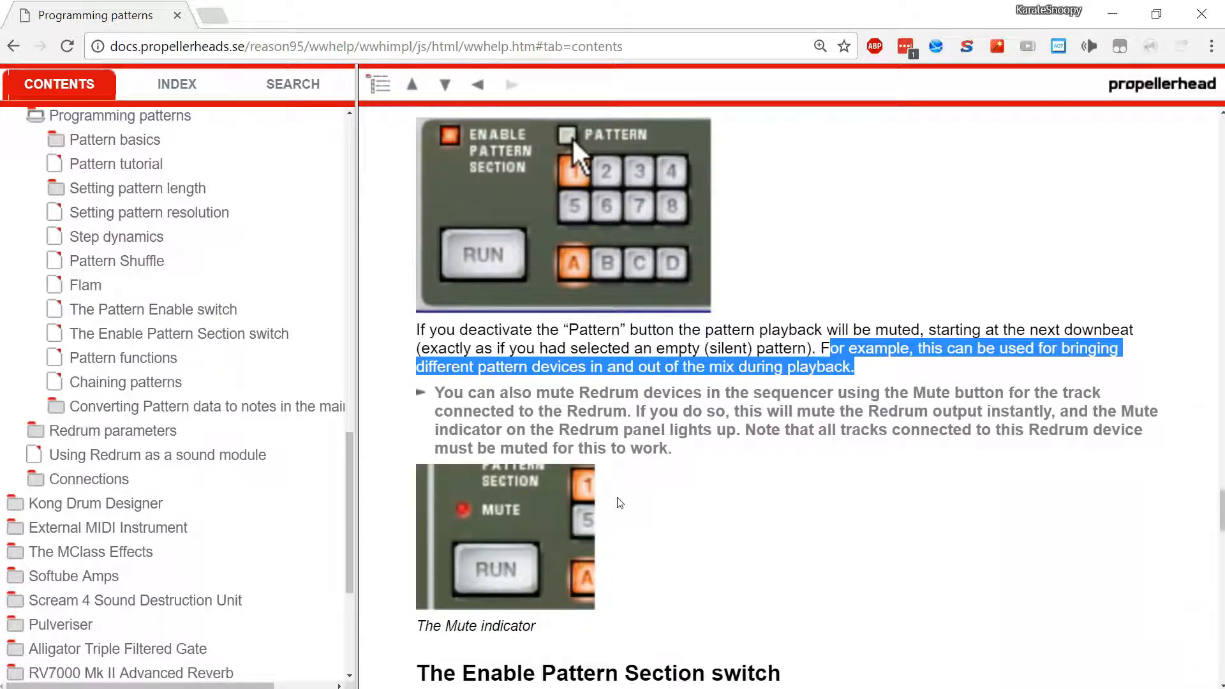
{"action": "scroll", "coordinate": [649, 483], "scroll_direction": "up", "scroll_amount": 3}
{"action": "scroll", "coordinate": [649, 484], "scroll_direction": "down", "scroll_amount": 1}
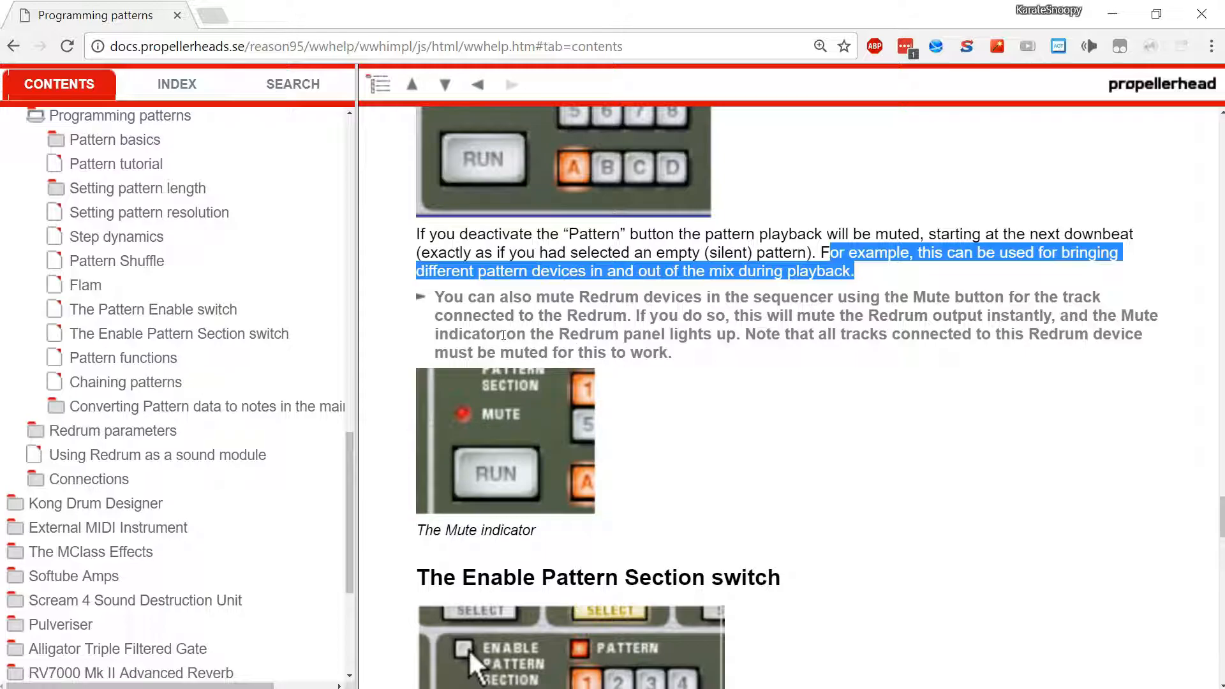
{"action": "left_click_drag", "start_coordinate": [871, 299], "coordinate": [1049, 315]}
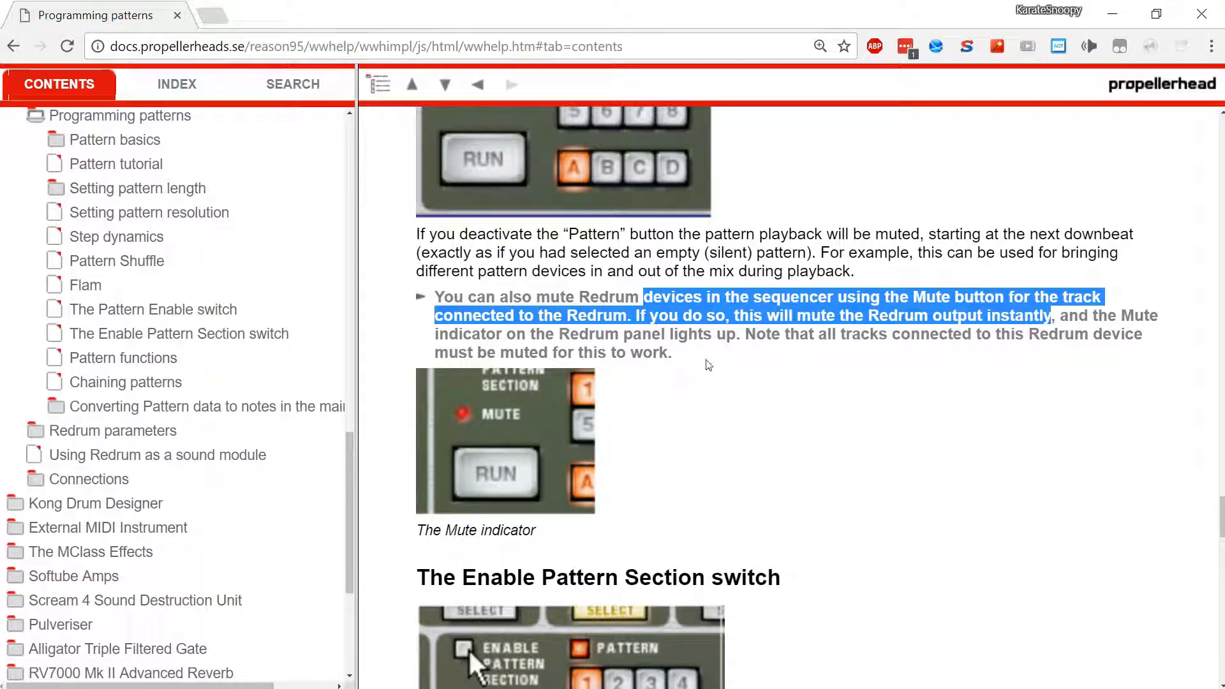
{"action": "left_click", "coordinate": [731, 314]}
{"action": "triple_click", "coordinate": [784, 334]}
{"action": "scroll", "coordinate": [848, 350], "scroll_direction": "down", "scroll_amount": 3}
{"action": "scroll", "coordinate": [848, 350], "scroll_direction": "up", "scroll_amount": 3}
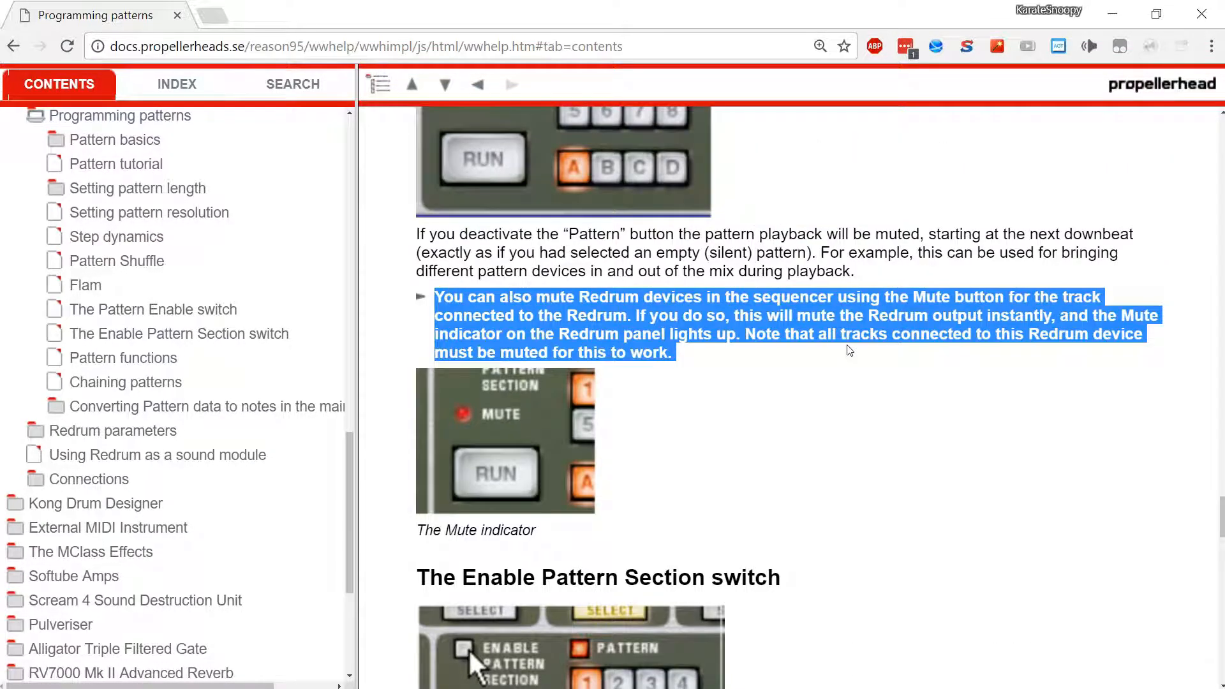
Step: Read the manual's Enable Pattern Section switch section, briefly comparing it with the Redrum device in Reason
{"action": "scroll", "coordinate": [849, 350], "scroll_direction": "down", "scroll_amount": 7}
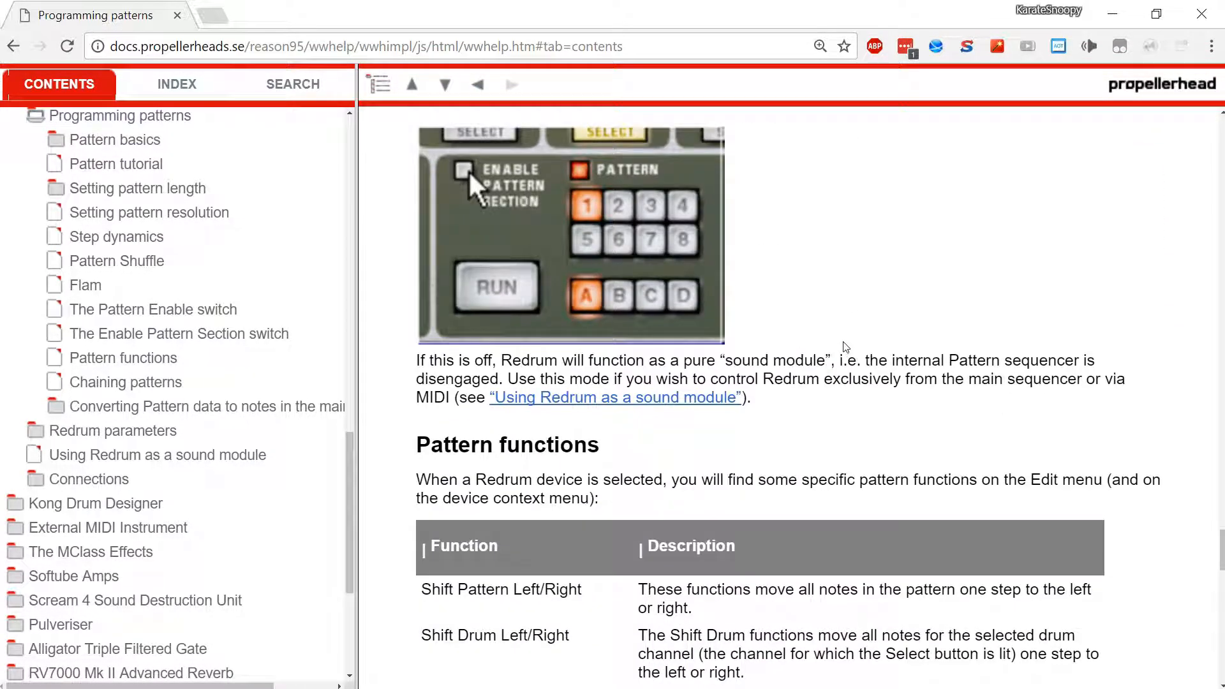
{"action": "scroll", "coordinate": [541, 379], "scroll_direction": "up", "scroll_amount": 3}
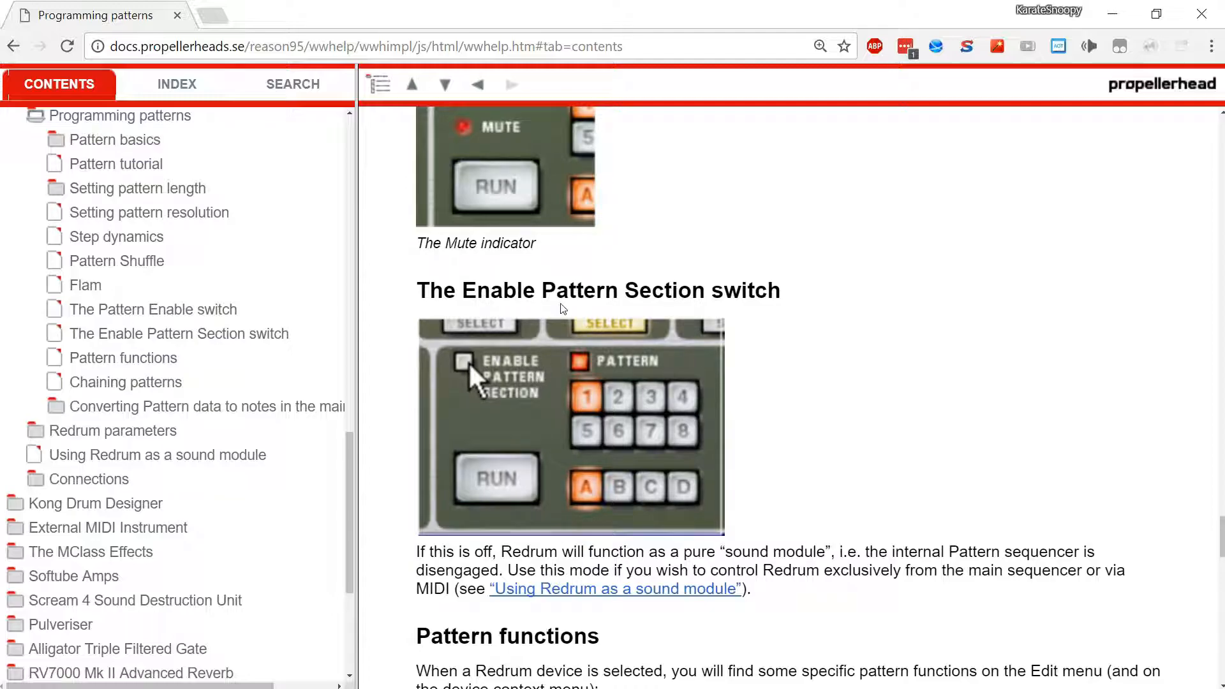
{"action": "scroll", "coordinate": [514, 421], "scroll_direction": "down", "scroll_amount": 3}
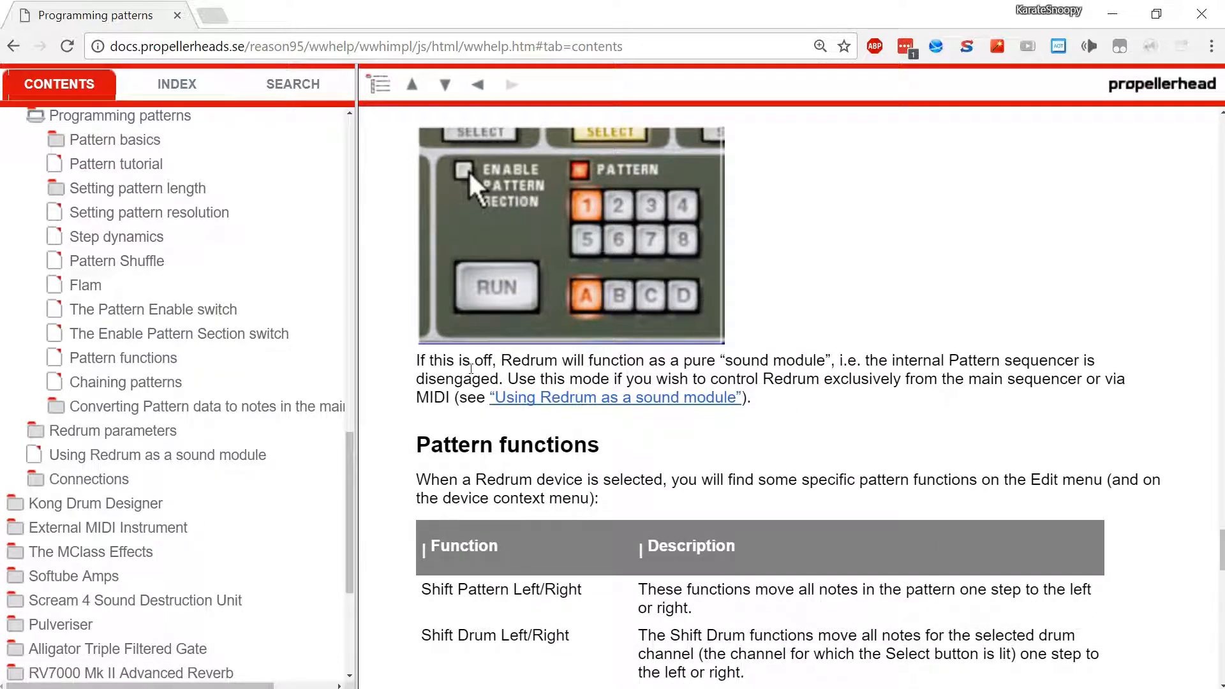
{"action": "scroll", "coordinate": [704, 368], "scroll_direction": "up", "scroll_amount": 3}
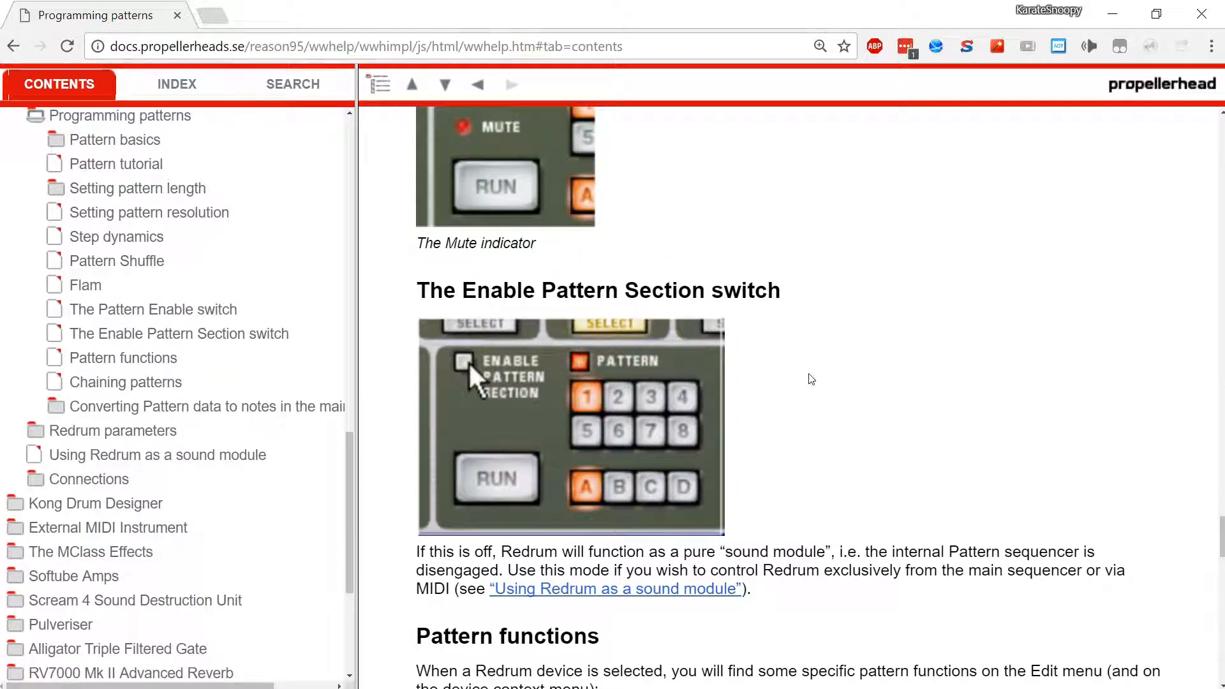
{"action": "scroll", "coordinate": [611, 375], "scroll_direction": "down", "scroll_amount": 2}
{"action": "key", "text": "alt+Tab"}
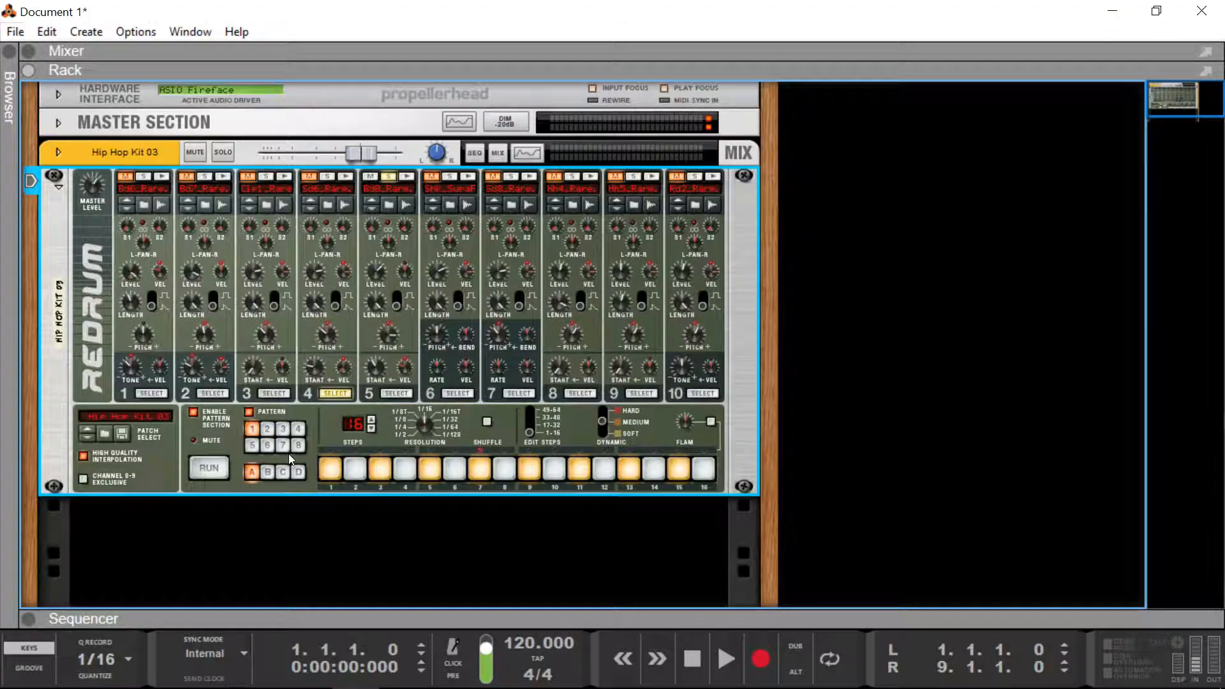
{"action": "key", "text": "alt+Tab"}
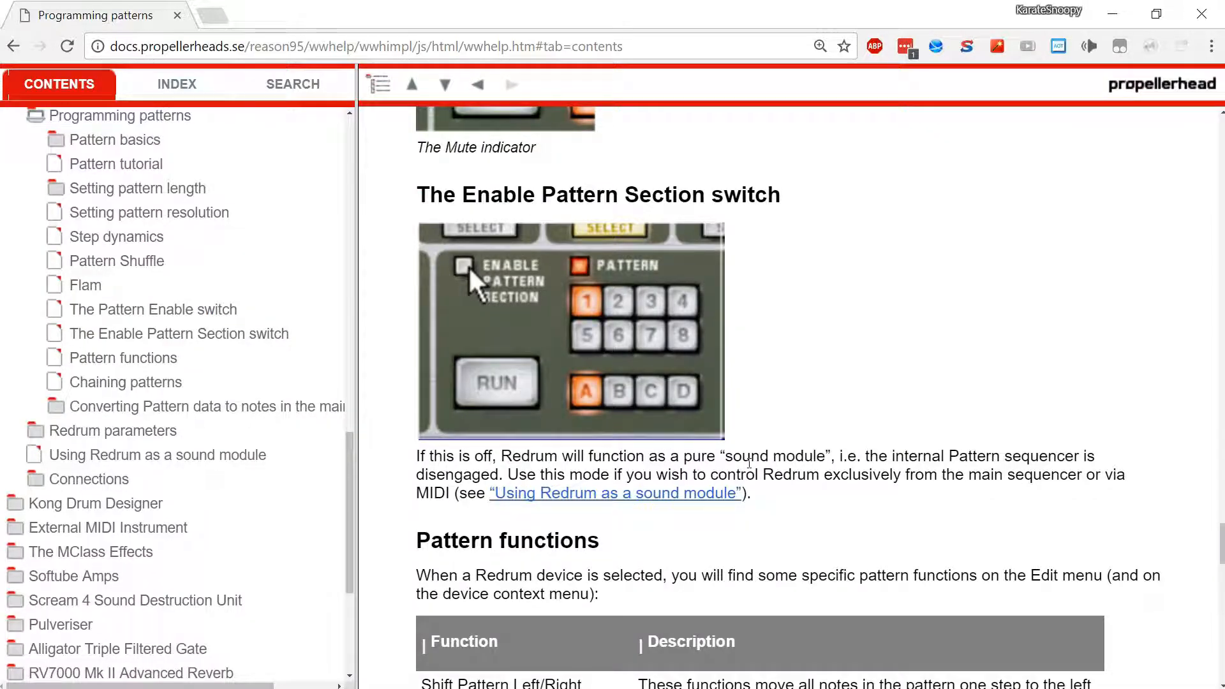
{"action": "scroll", "coordinate": [749, 462], "scroll_direction": "down", "scroll_amount": 3}
{"action": "scroll", "coordinate": [683, 473], "scroll_direction": "up", "scroll_amount": 3}
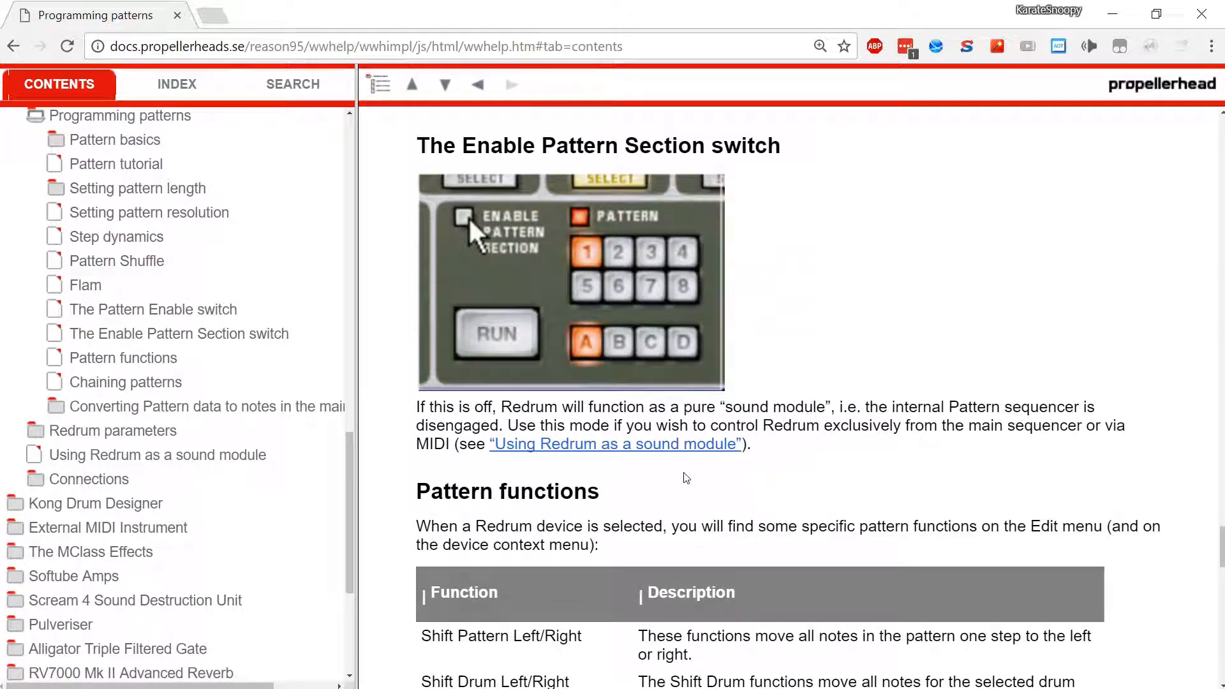
Step: Switch to Reason and look over the pattern functions offered for the Redrum device
{"action": "key", "text": "alt+Tab"}
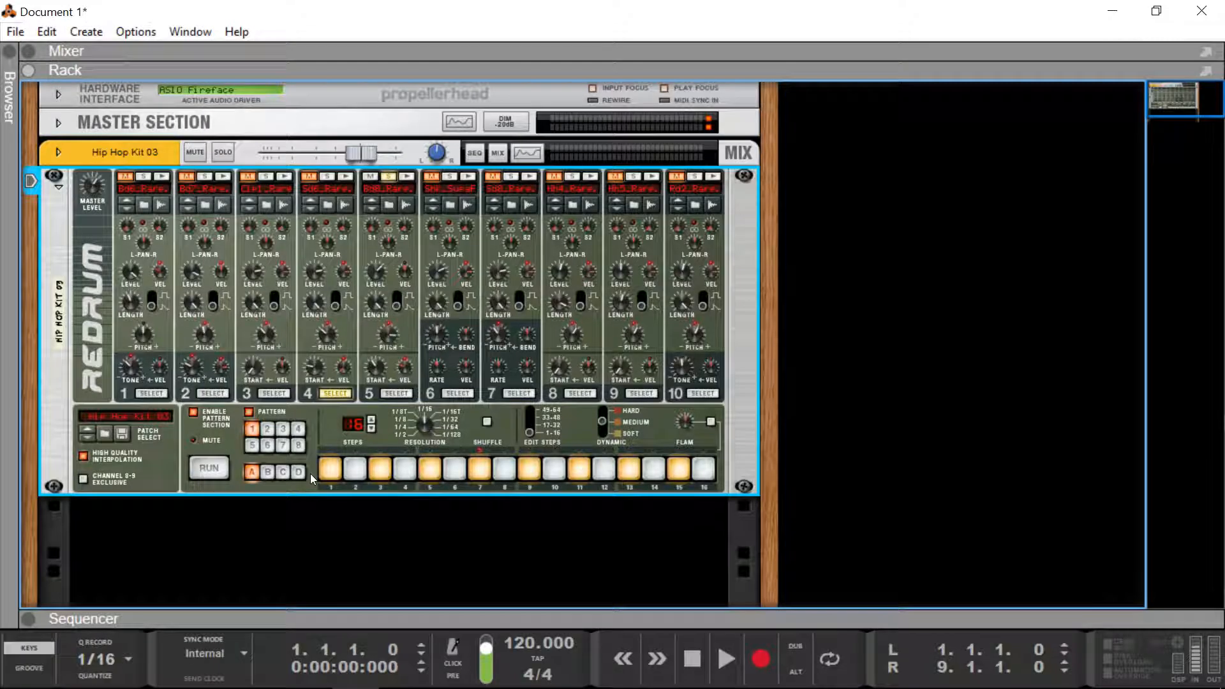
{"action": "right_click", "coordinate": [380, 468]}
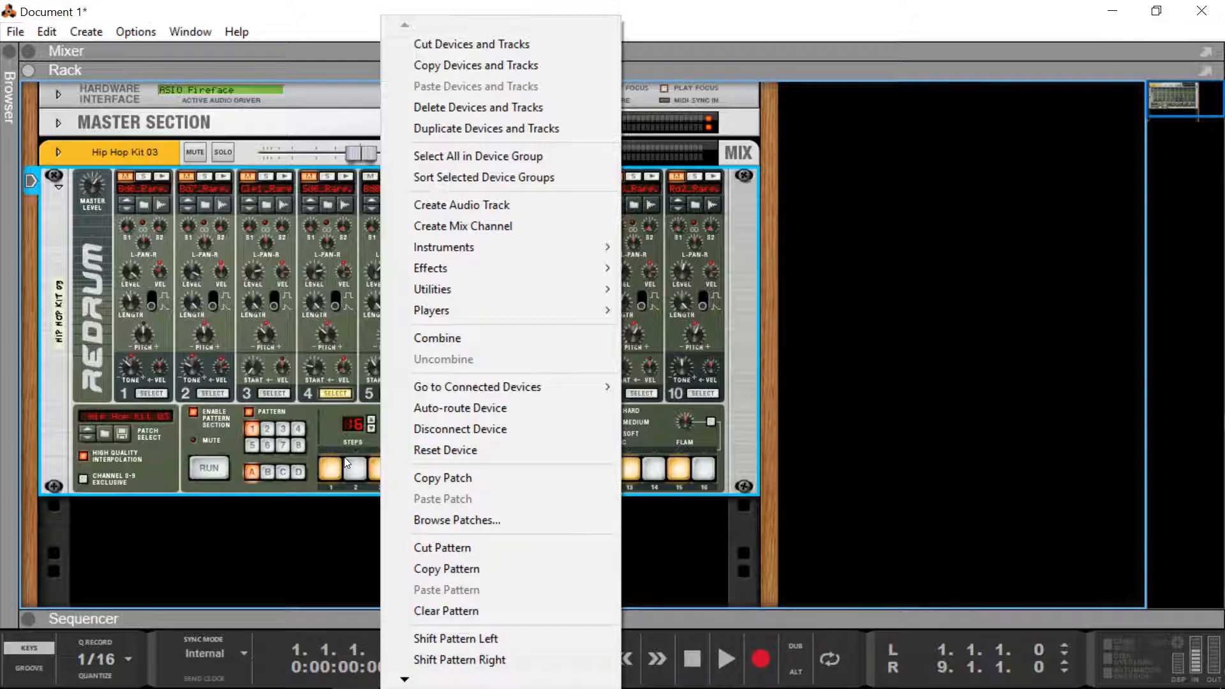
{"action": "left_click", "coordinate": [57, 31]}
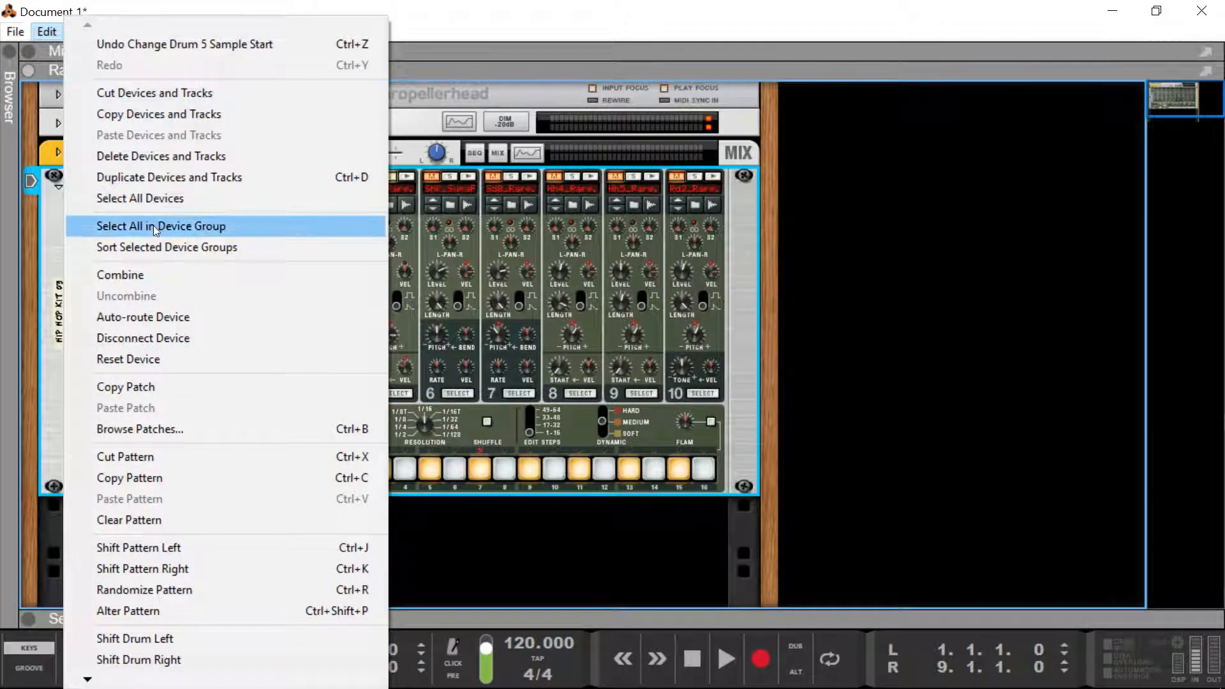
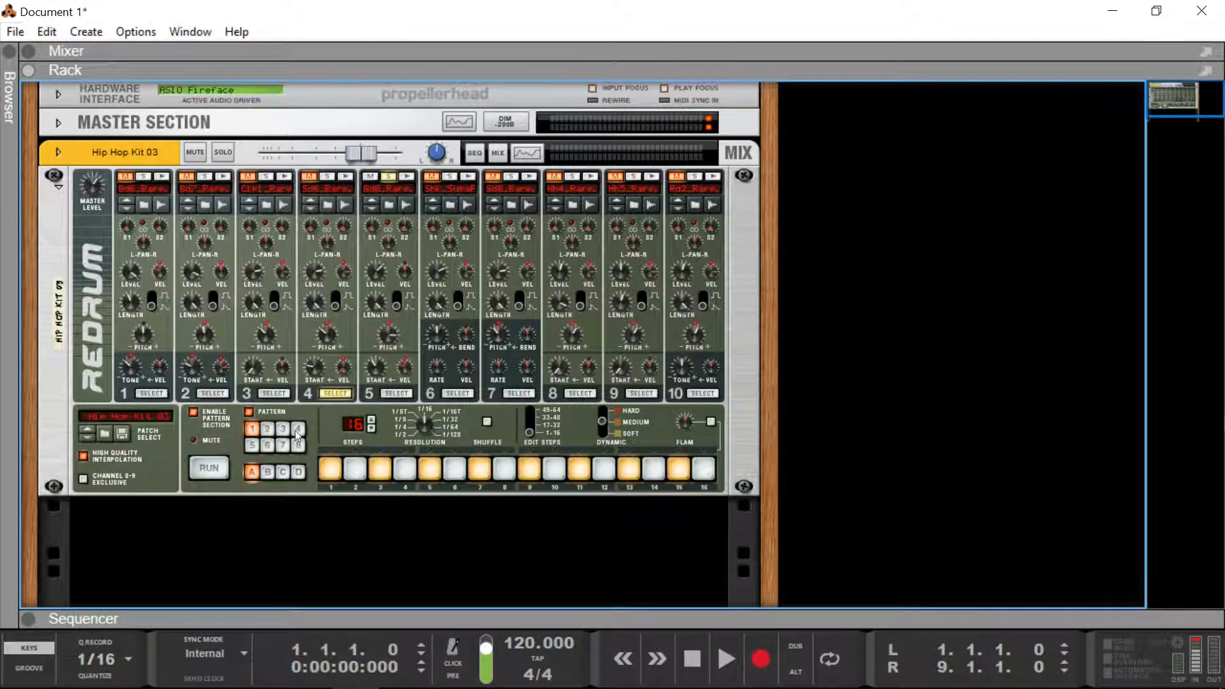
Step: Select pattern 3, start it running, and randomize the pattern
{"action": "left_click", "coordinate": [283, 431]}
{"action": "left_click", "coordinate": [212, 470]}
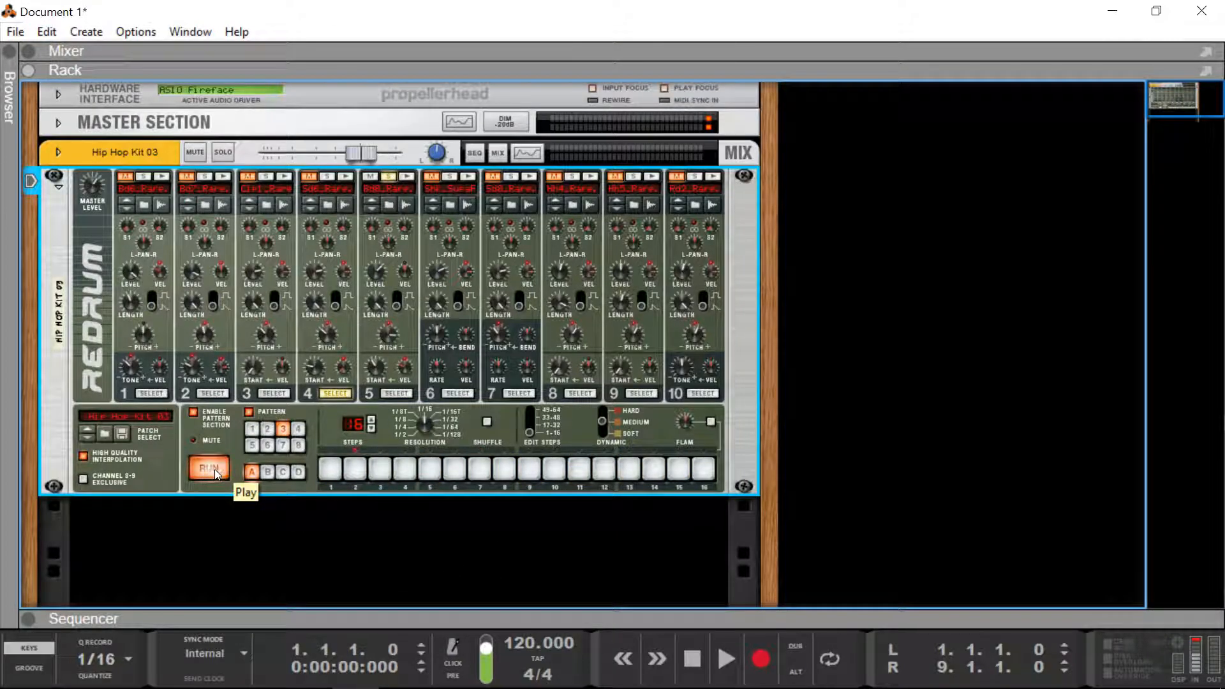
{"action": "right_click", "coordinate": [369, 430]}
{"action": "right_click", "coordinate": [326, 431]}
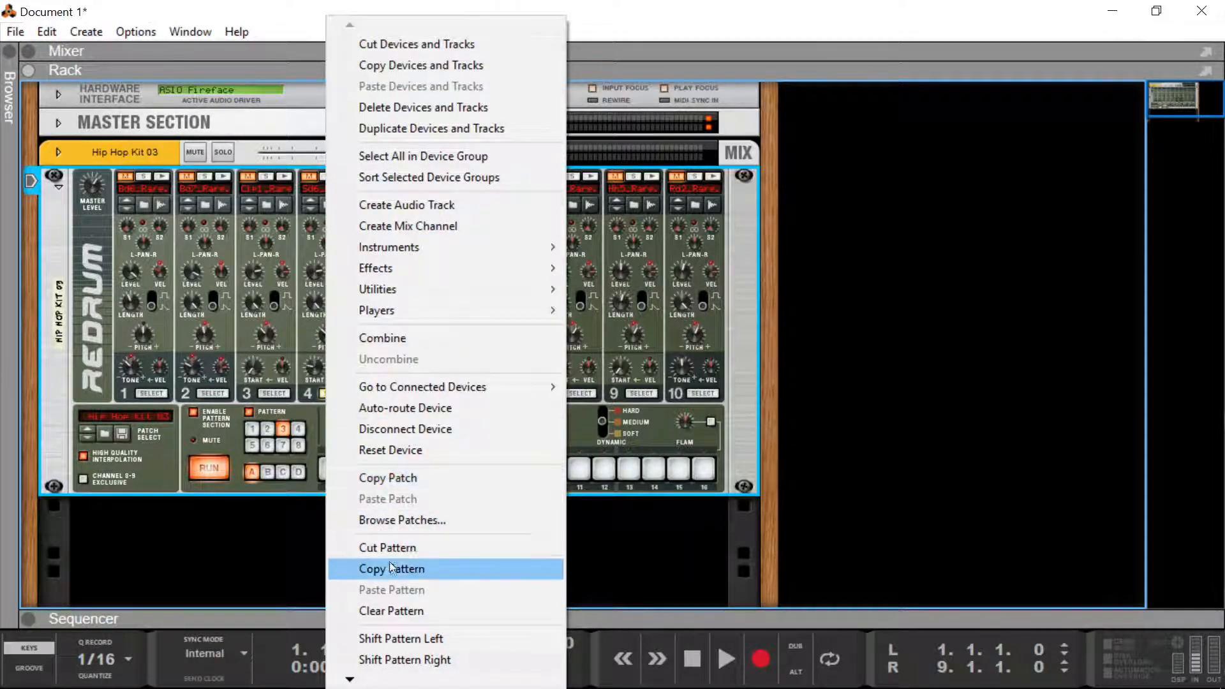
{"action": "mouse_move", "coordinate": [350, 679]}
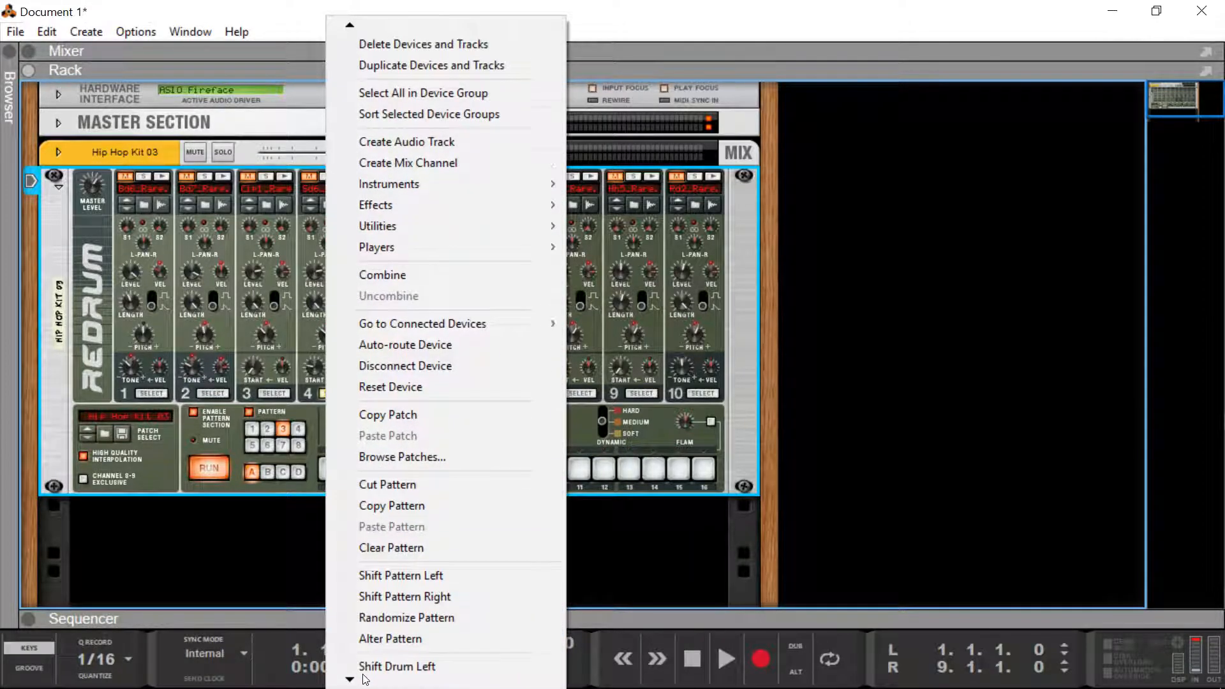
{"action": "left_click", "coordinate": [369, 573]}
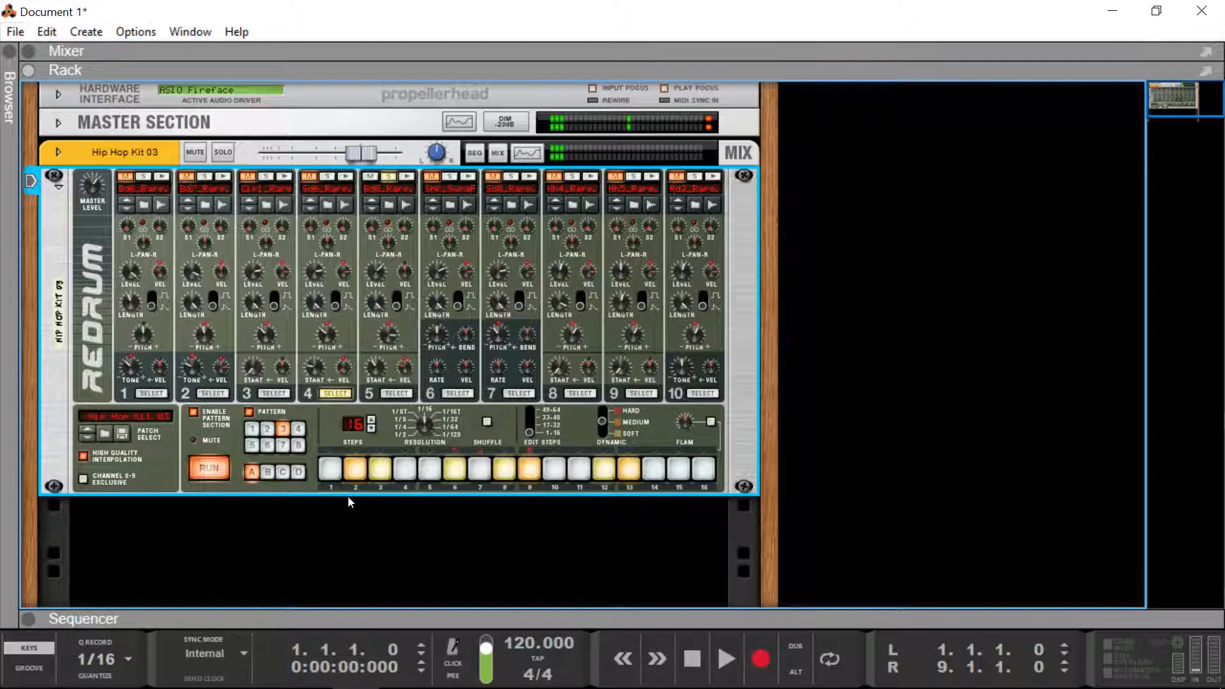
Step: Select drums 3, 2, 1 and 5 through 10 in turn to examine each one's steps in the randomized pattern
{"action": "left_click", "coordinate": [274, 395]}
{"action": "left_click", "coordinate": [214, 394]}
{"action": "left_click", "coordinate": [155, 394]}
{"action": "left_click", "coordinate": [394, 394]}
{"action": "left_click", "coordinate": [457, 394]}
{"action": "left_click", "coordinate": [526, 393]}
{"action": "left_click", "coordinate": [580, 393]}
{"action": "left_click", "coordinate": [641, 393]}
{"action": "left_click", "coordinate": [701, 393]}
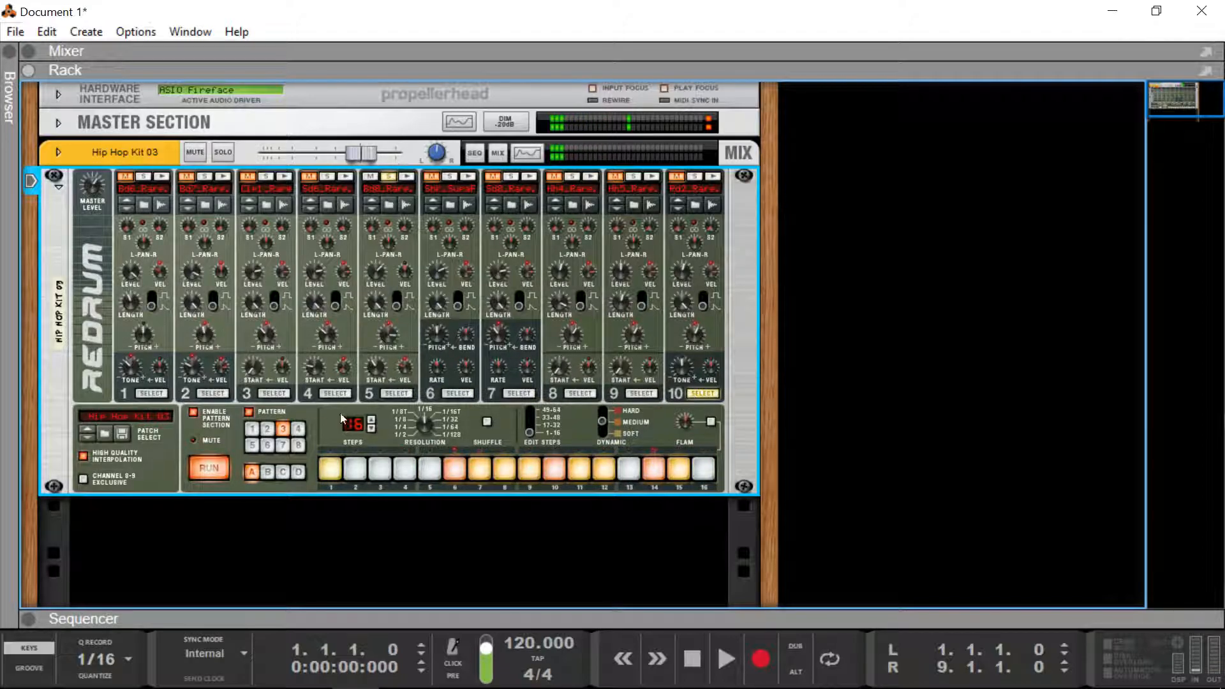
Step: Reload the Hip Hop Kit 03 patch by switching to a neighbouring patch and back, select drum 2, and turn off drum 5's solo
{"action": "left_click", "coordinate": [88, 430]}
{"action": "left_click", "coordinate": [87, 438]}
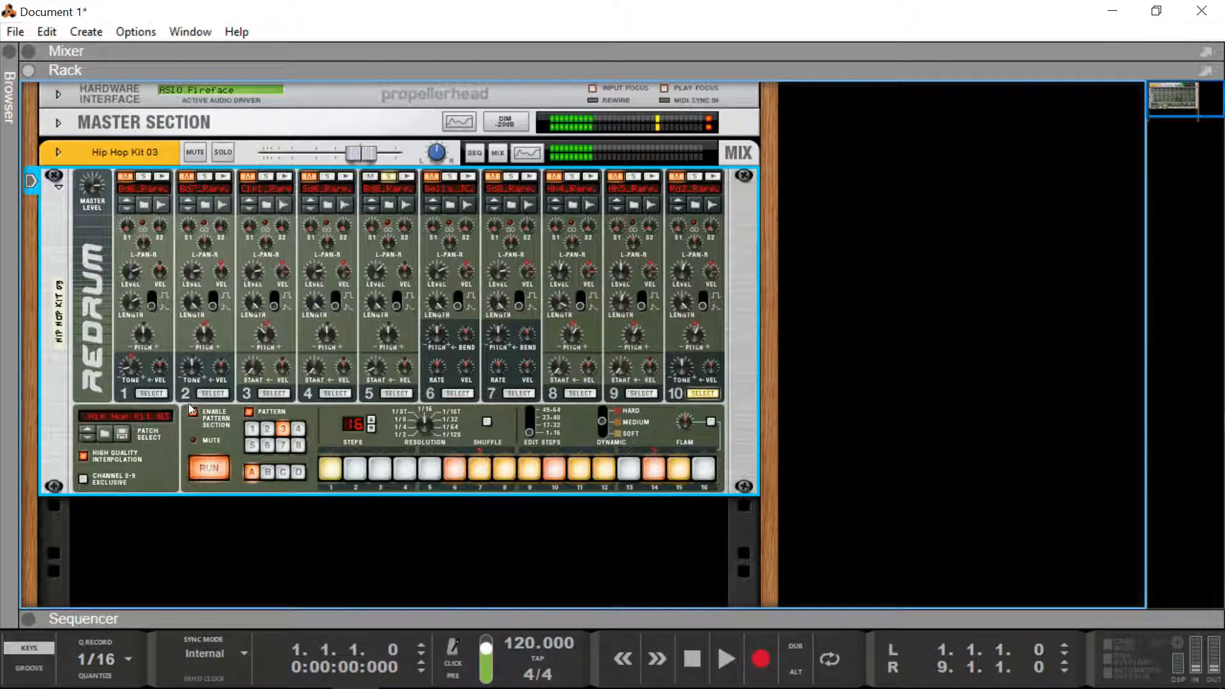
{"action": "left_click", "coordinate": [211, 392]}
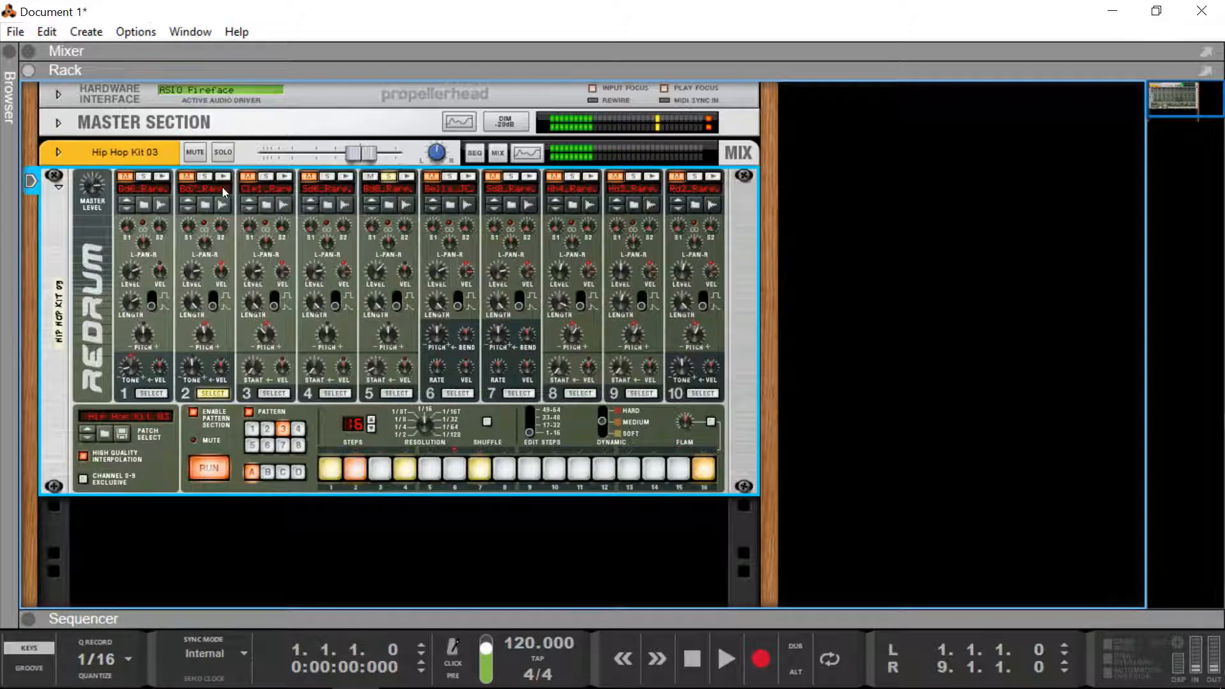
{"action": "left_click", "coordinate": [388, 176]}
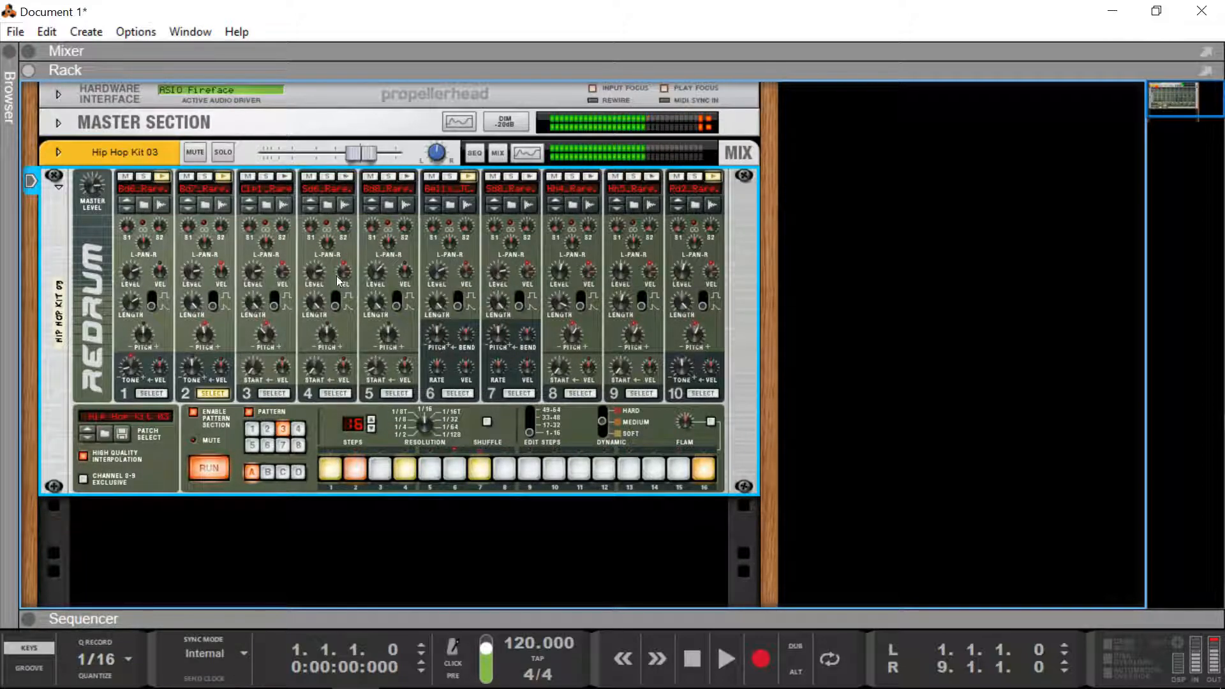
Step: Stop the running pattern and clear pattern 3
{"action": "left_click", "coordinate": [212, 470]}
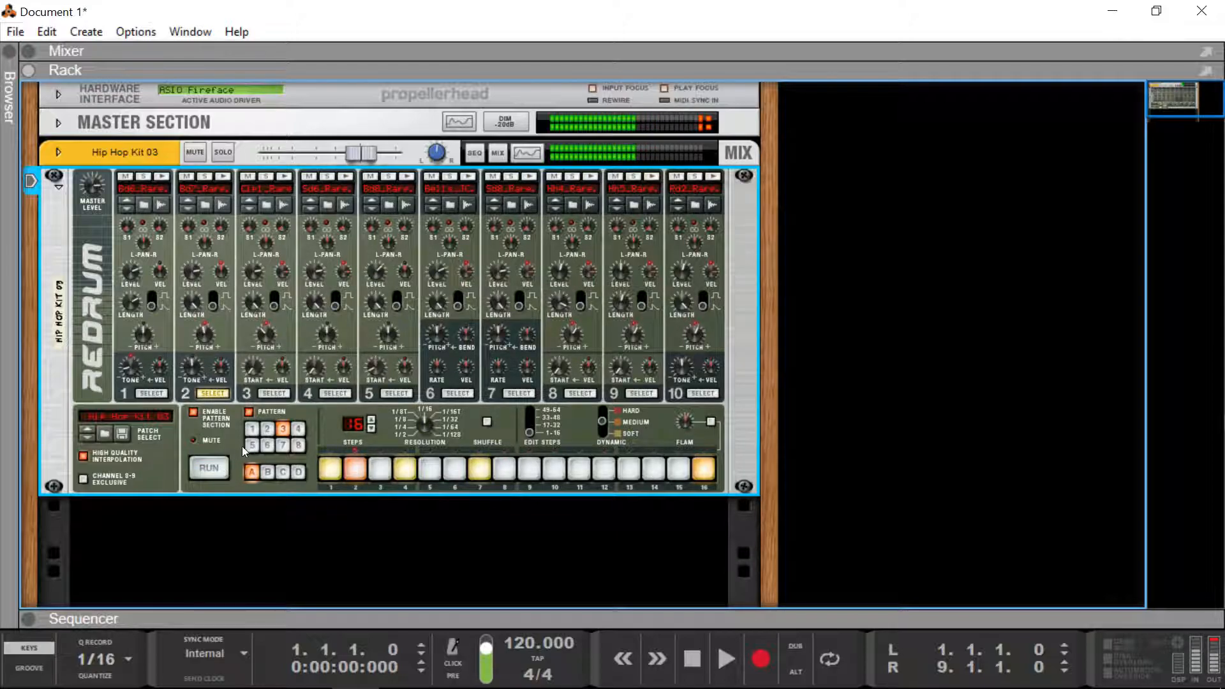
{"action": "right_click", "coordinate": [331, 424]}
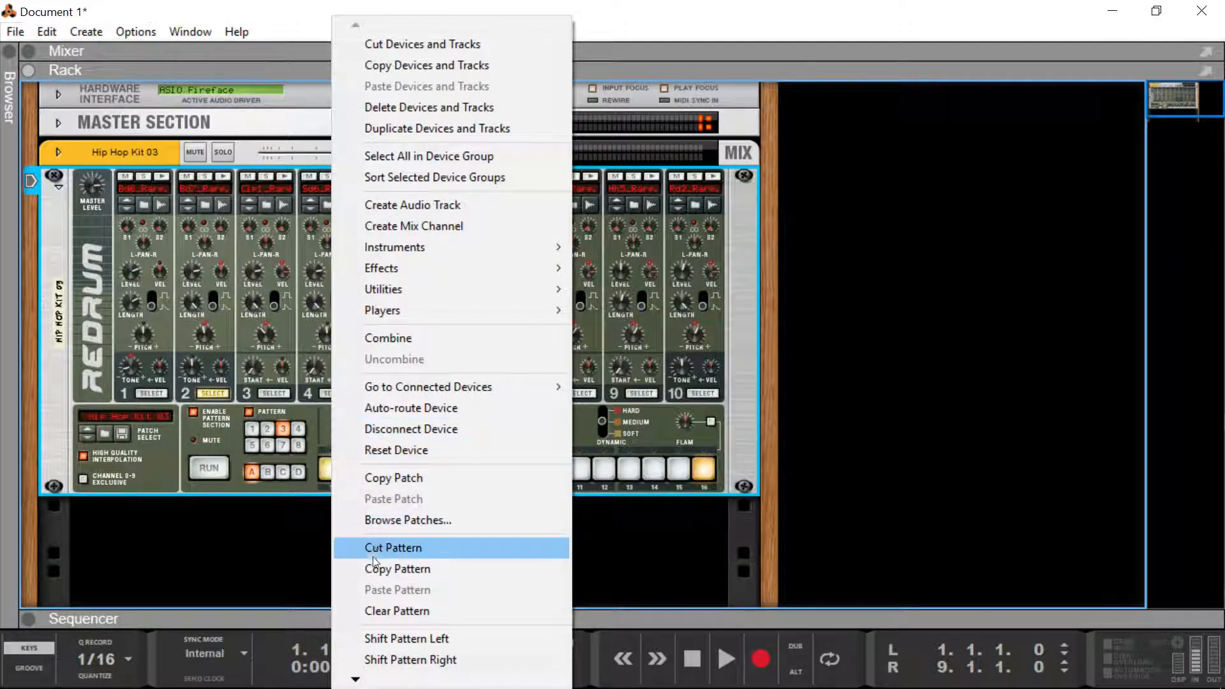
{"action": "mouse_move", "coordinate": [370, 678]}
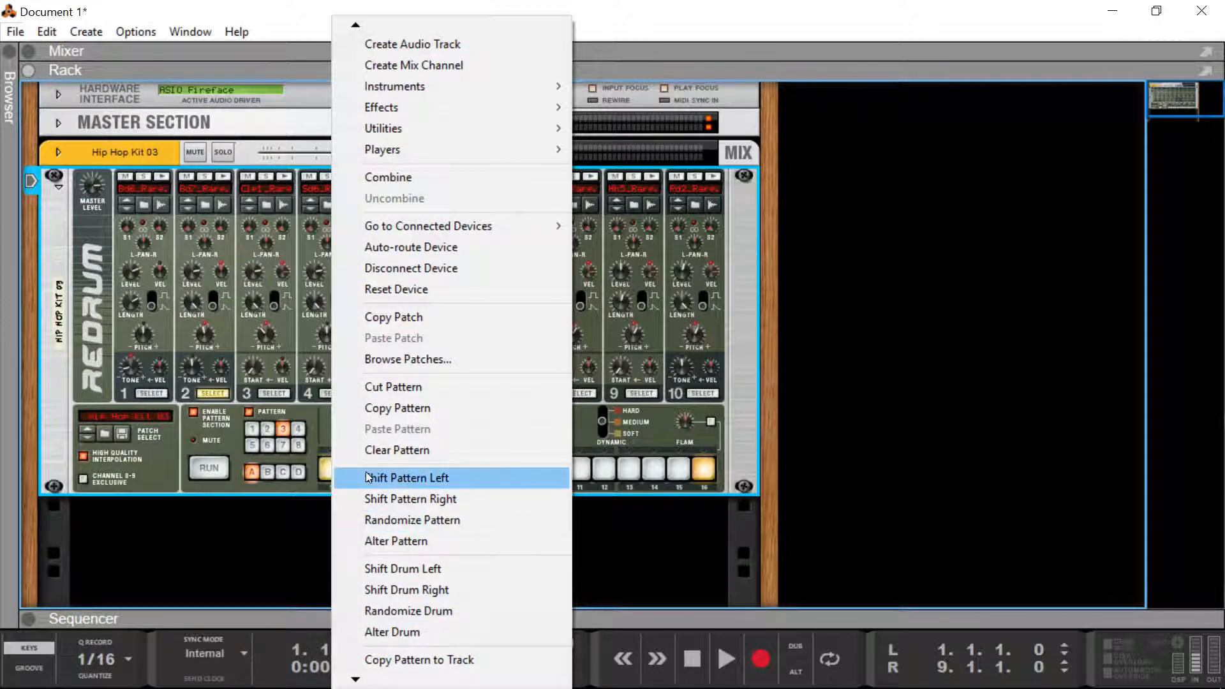
{"action": "left_click", "coordinate": [376, 452]}
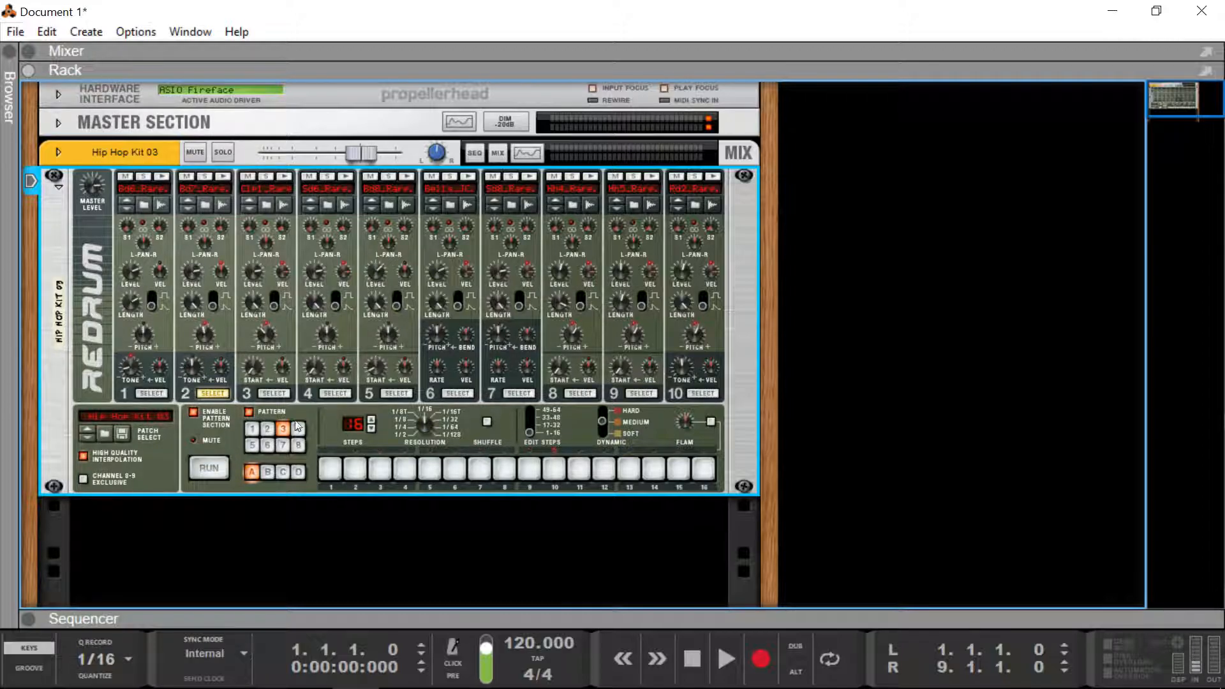
Step: Select drum 1, randomize only that drum's steps, and run the pattern
{"action": "left_click", "coordinate": [151, 394]}
{"action": "right_click", "coordinate": [326, 435]}
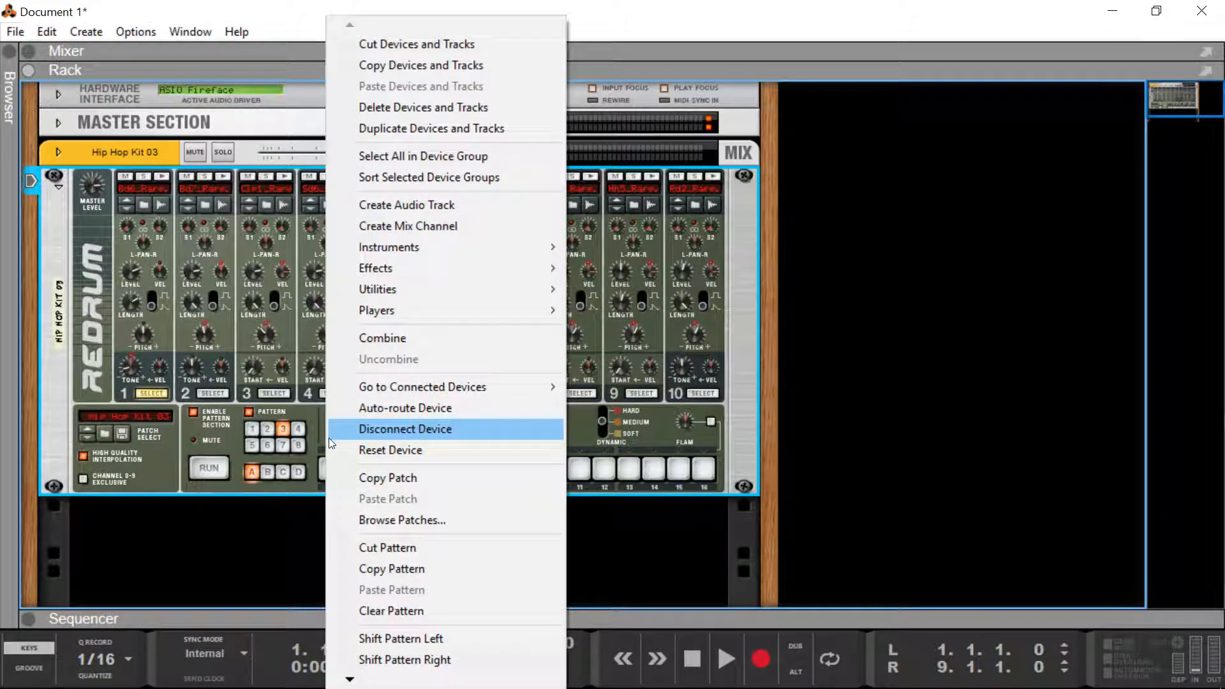
{"action": "left_click", "coordinate": [159, 393]}
{"action": "right_click", "coordinate": [324, 430]}
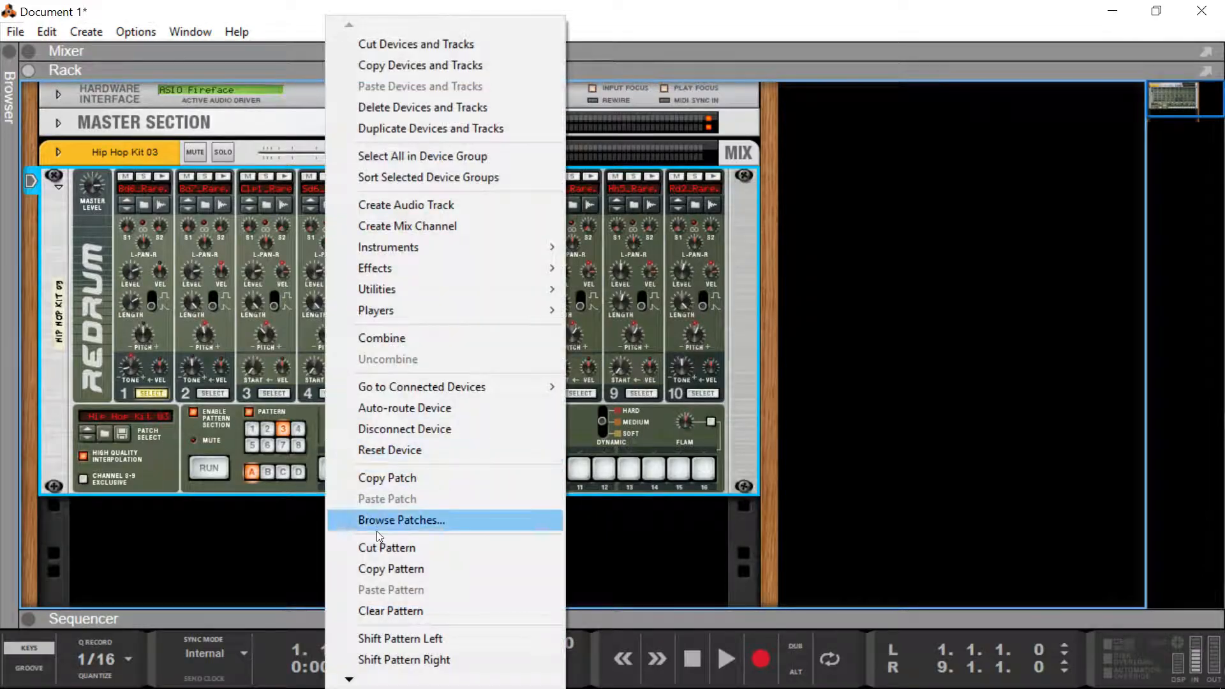
{"action": "mouse_move", "coordinate": [372, 675]}
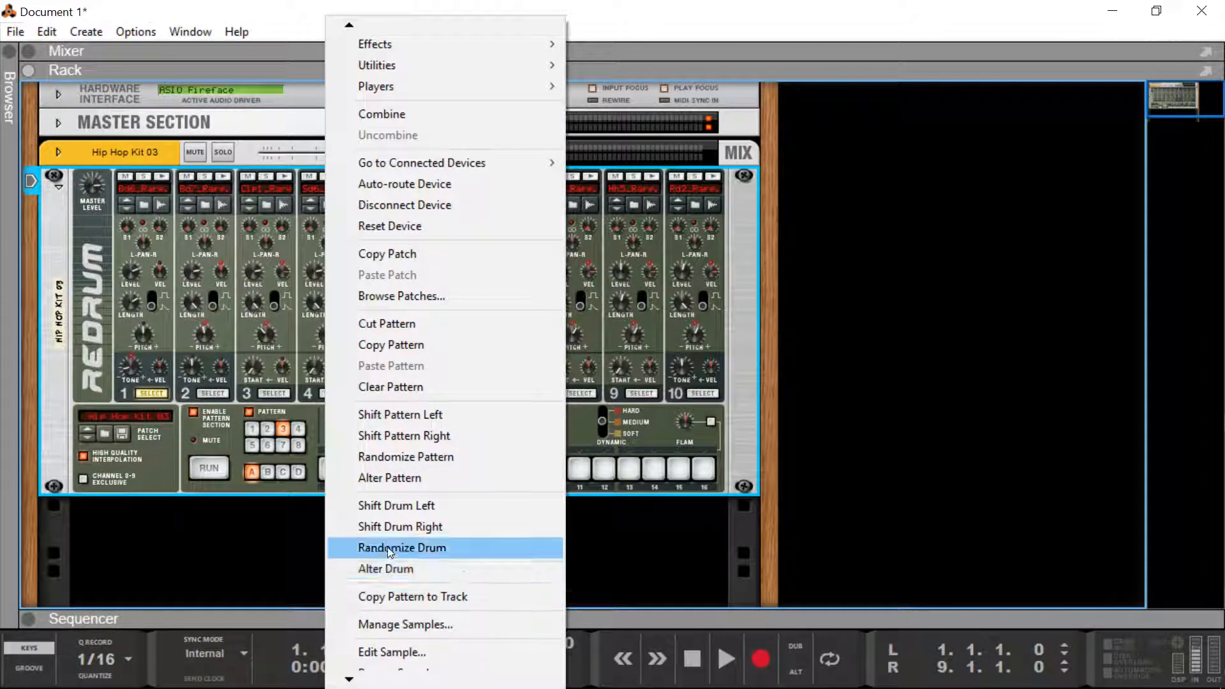
{"action": "left_click", "coordinate": [388, 546]}
{"action": "left_click", "coordinate": [211, 466]}
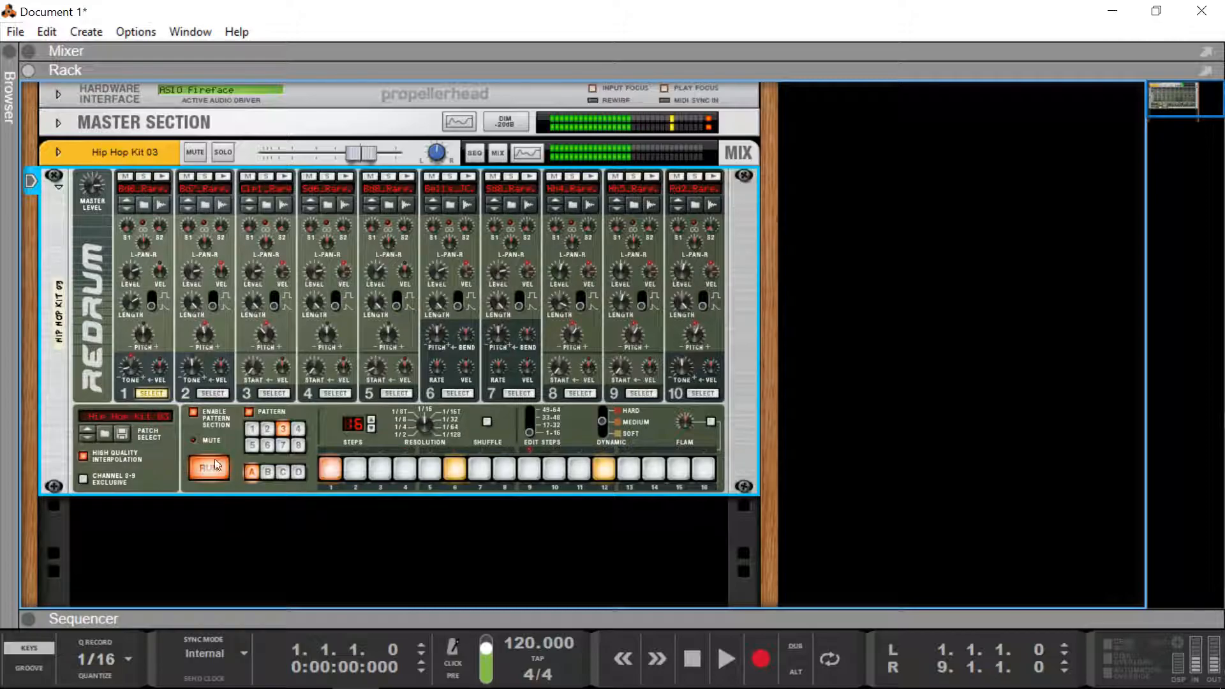
Step: Shift the running pattern one step to the right
{"action": "right_click", "coordinate": [327, 439]}
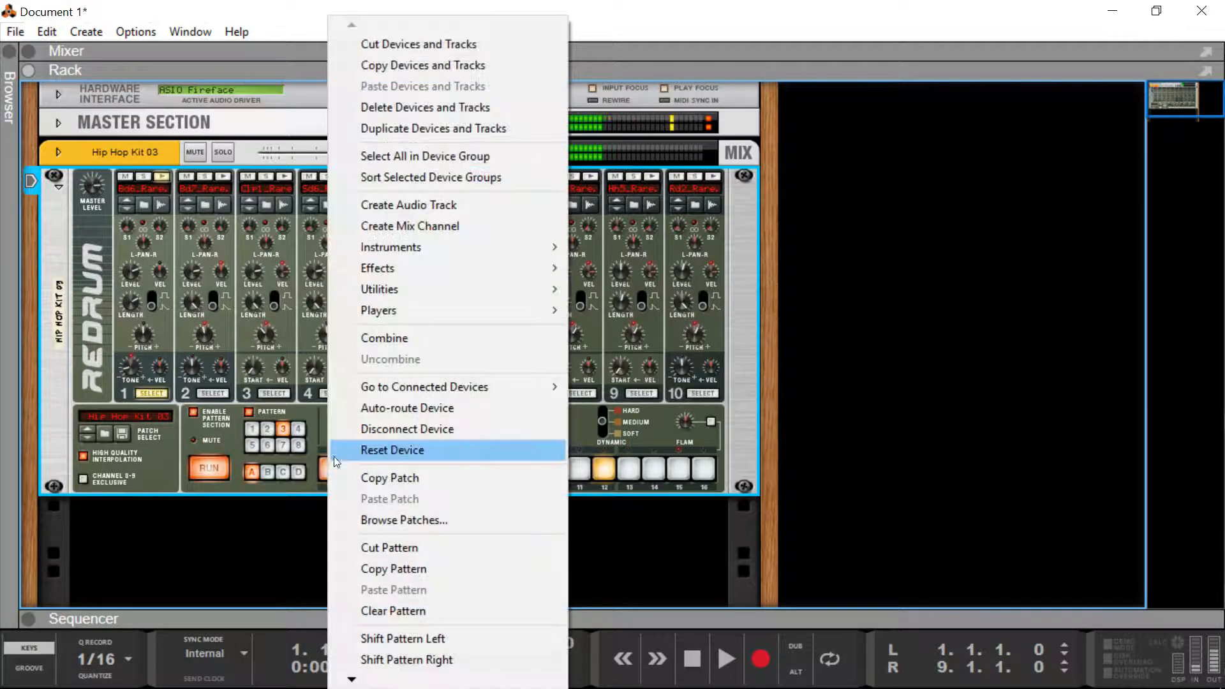
{"action": "left_click", "coordinate": [372, 662]}
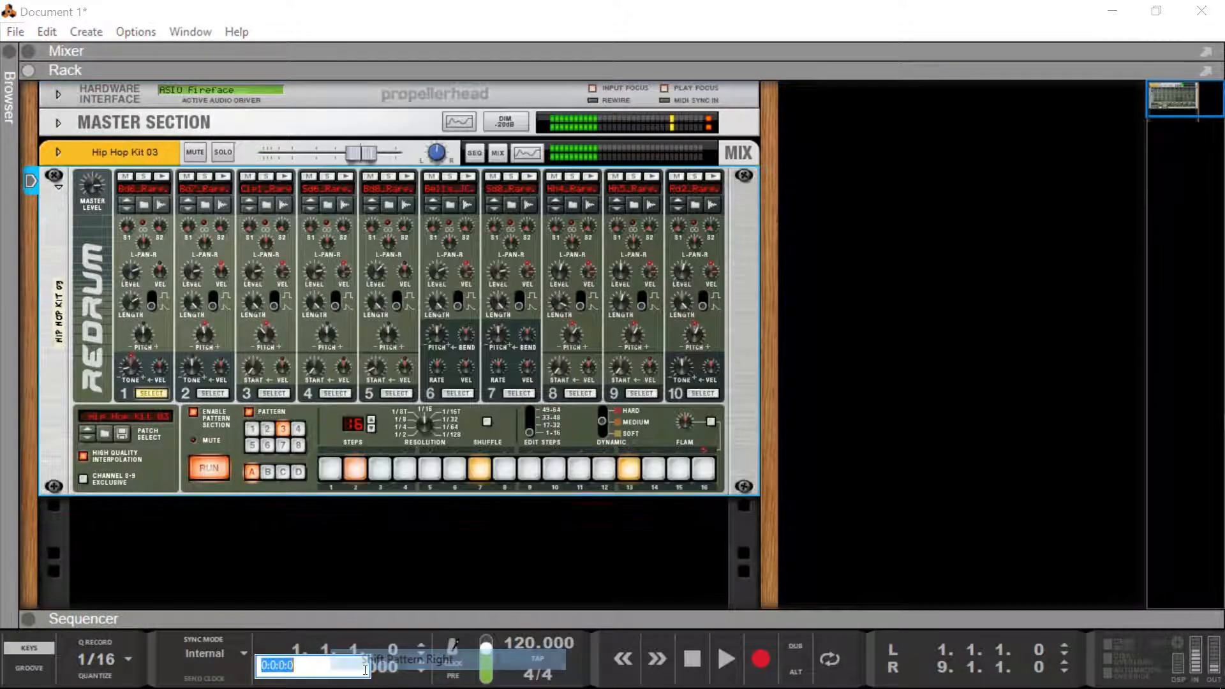
{"action": "left_click", "coordinate": [361, 580]}
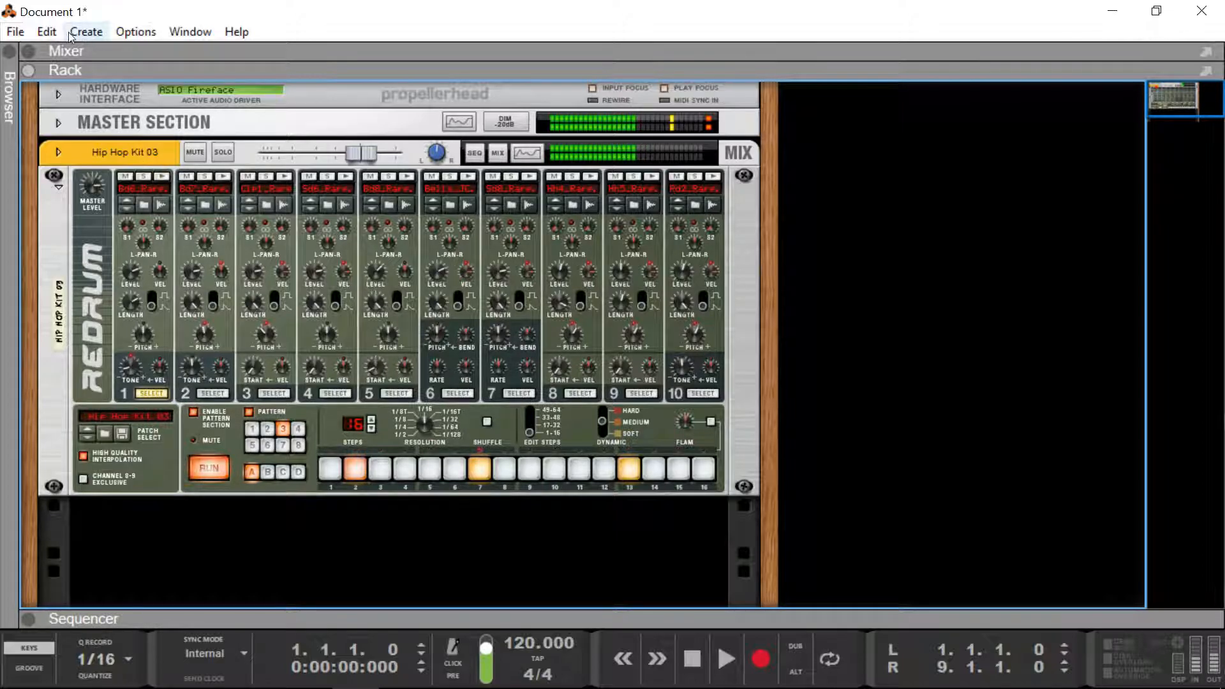
Step: Select the Redrum device and randomize the steps of drum 1 only
{"action": "left_click", "coordinate": [46, 31]}
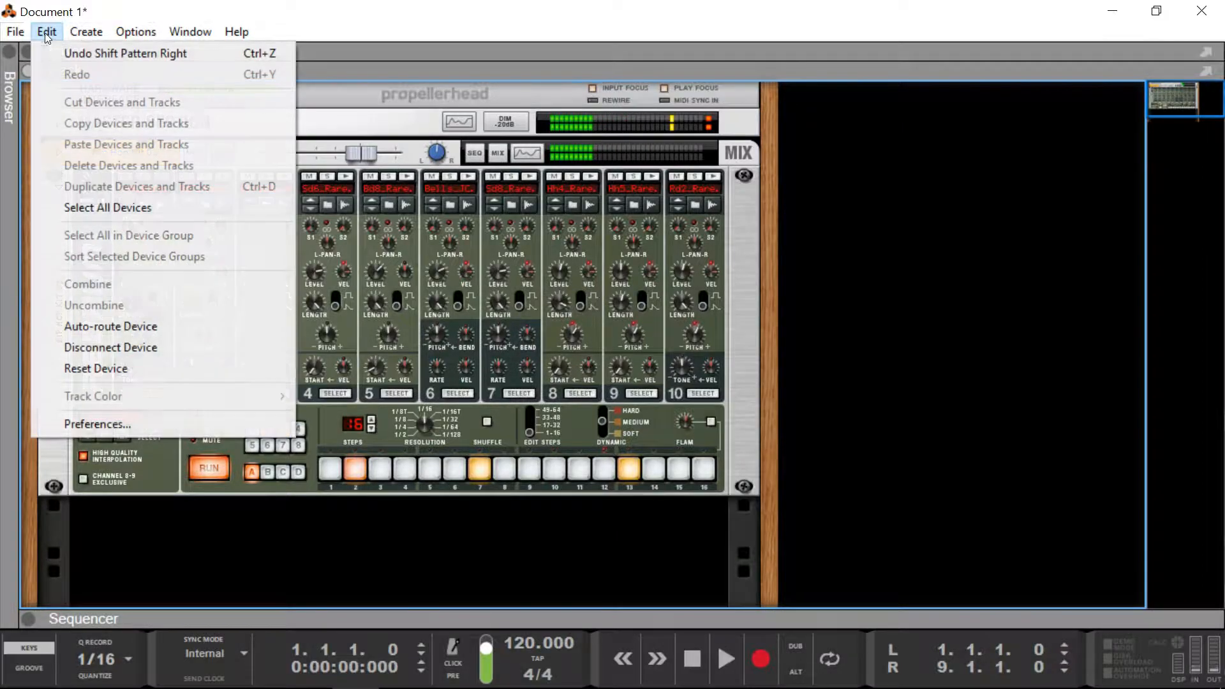
{"action": "left_click", "coordinate": [324, 419]}
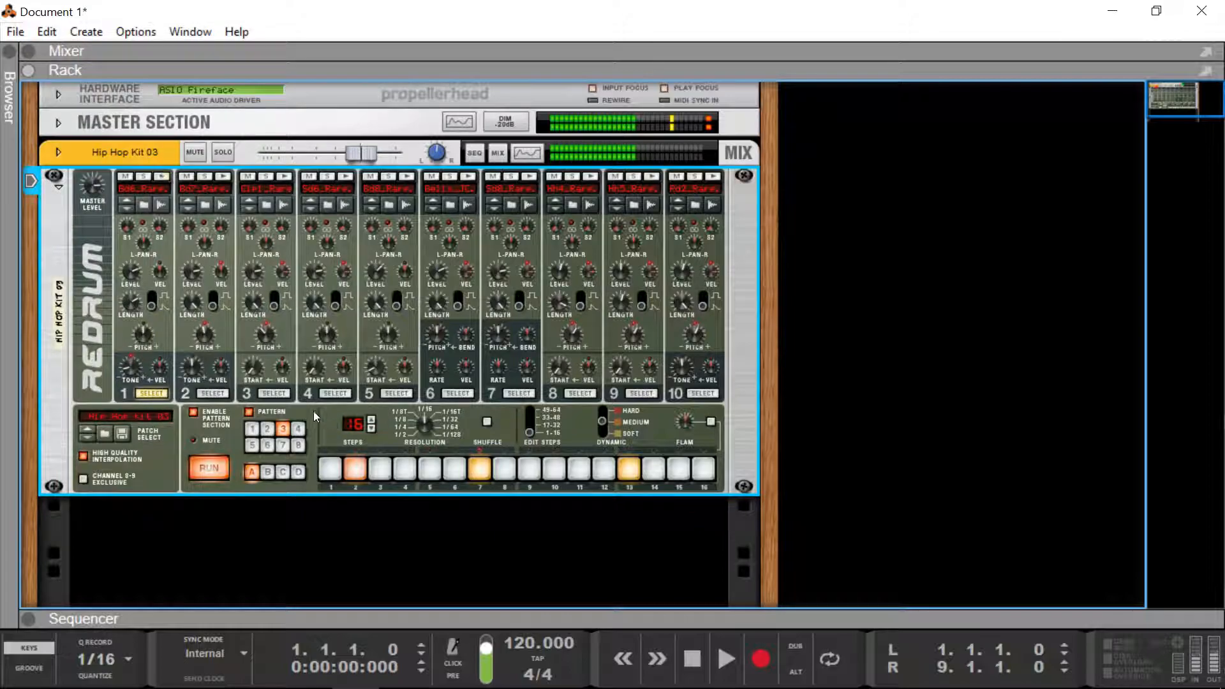
{"action": "left_click", "coordinate": [47, 32]}
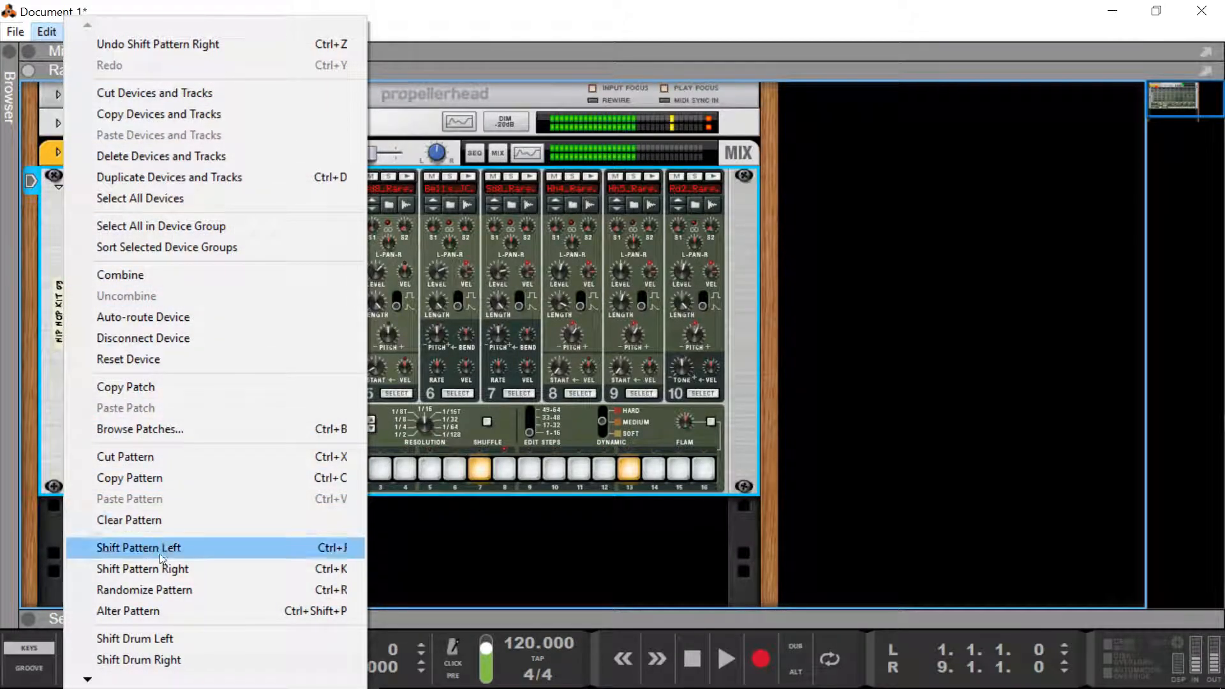
{"action": "mouse_move", "coordinate": [121, 683]}
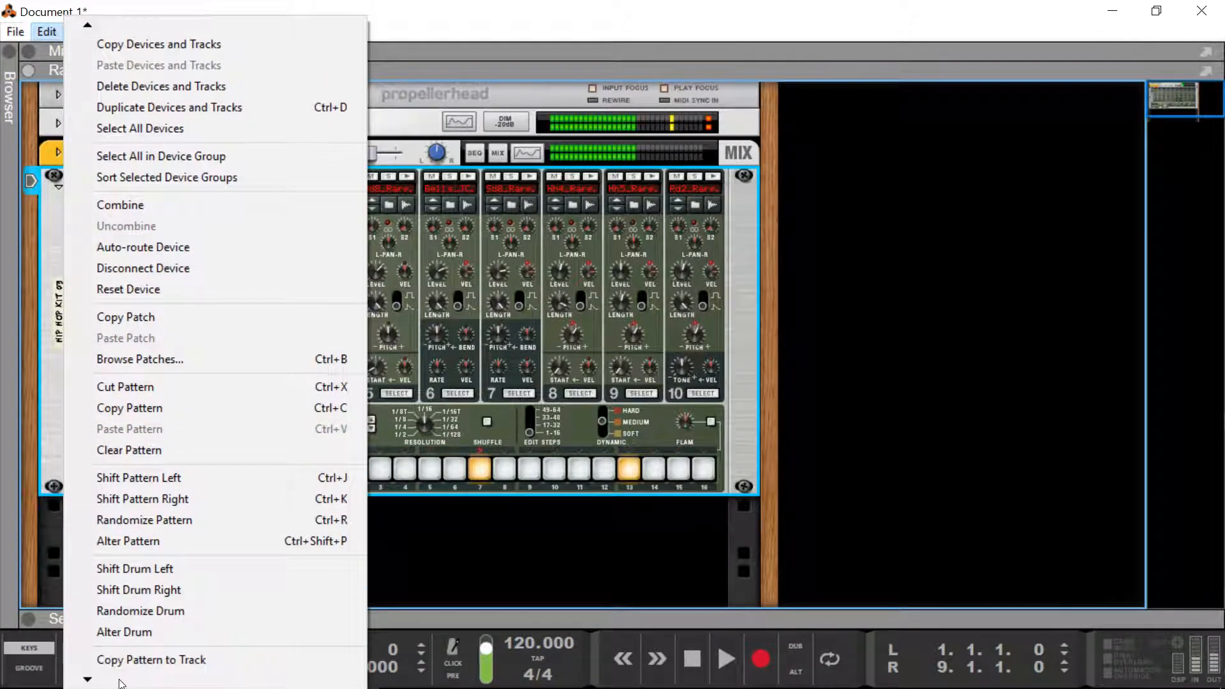
{"action": "left_click", "coordinate": [123, 553]}
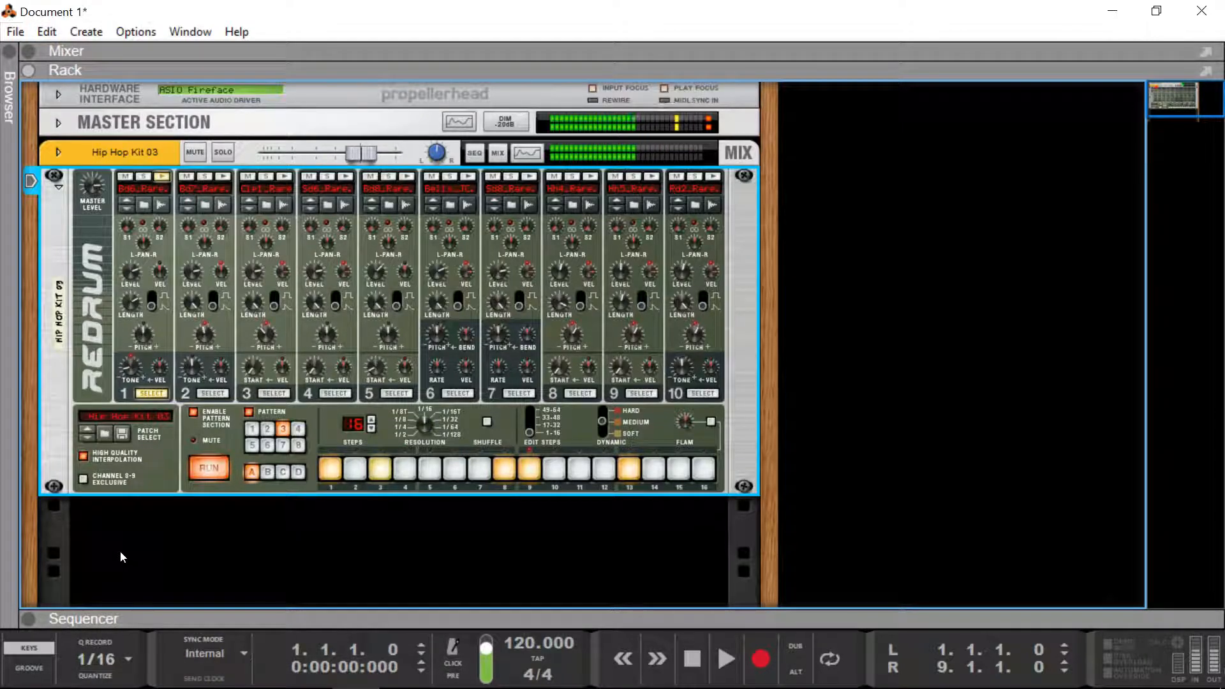
Step: Apply Alter Drum to drum 1's steps, and stop the running pattern
{"action": "left_click", "coordinate": [46, 31]}
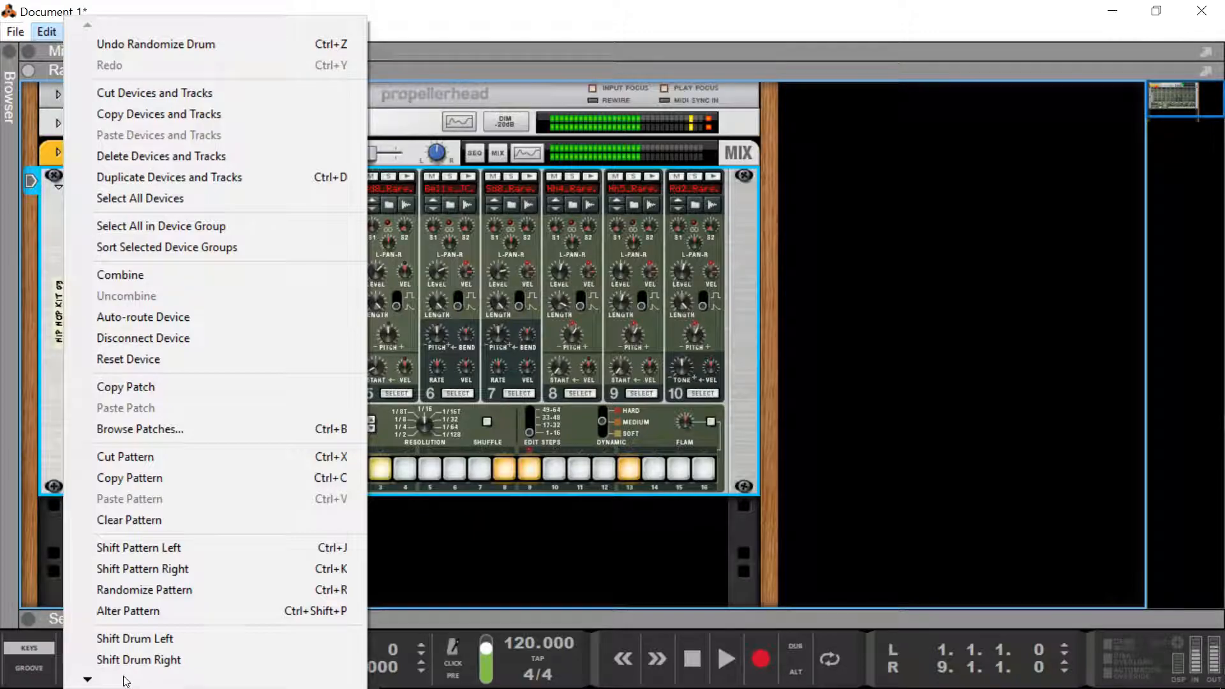
{"action": "mouse_move", "coordinate": [125, 681]}
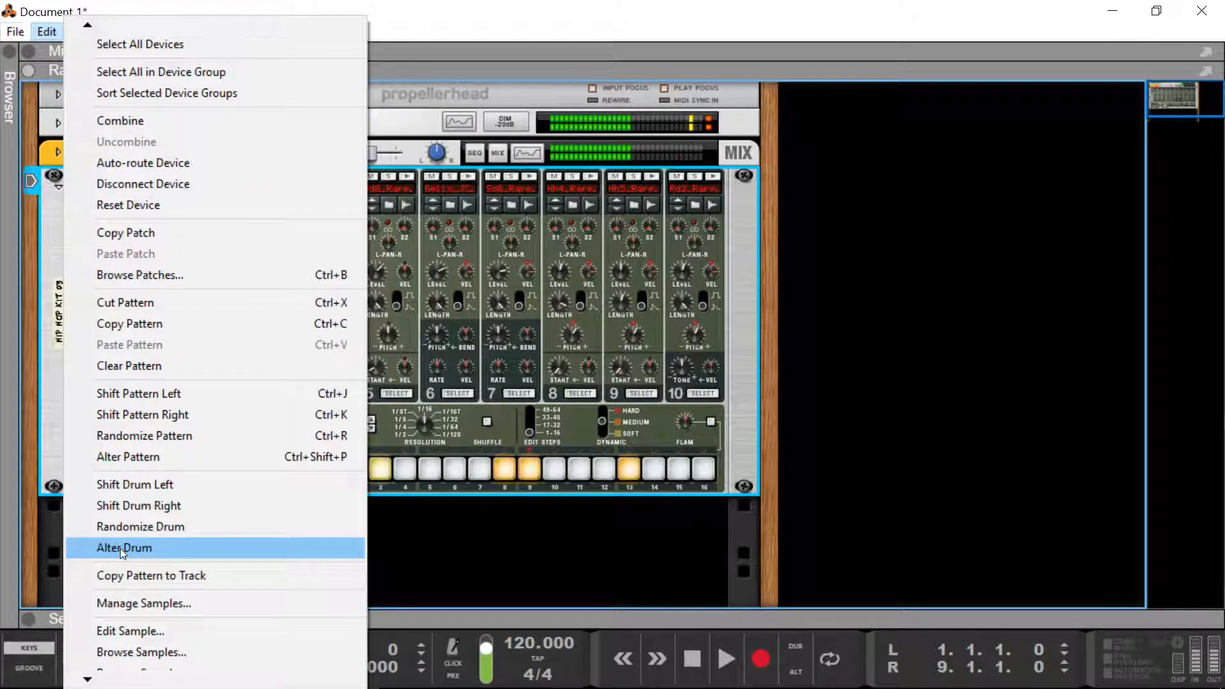
{"action": "left_click", "coordinate": [119, 548]}
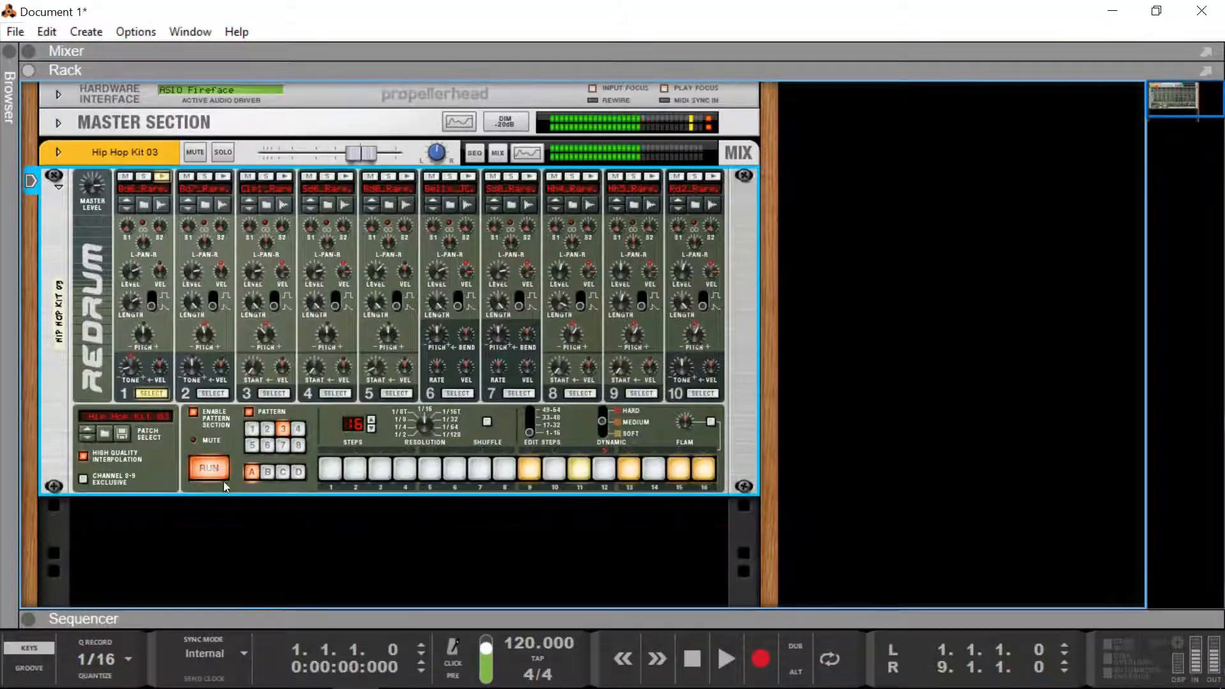
{"action": "left_click", "coordinate": [207, 471]}
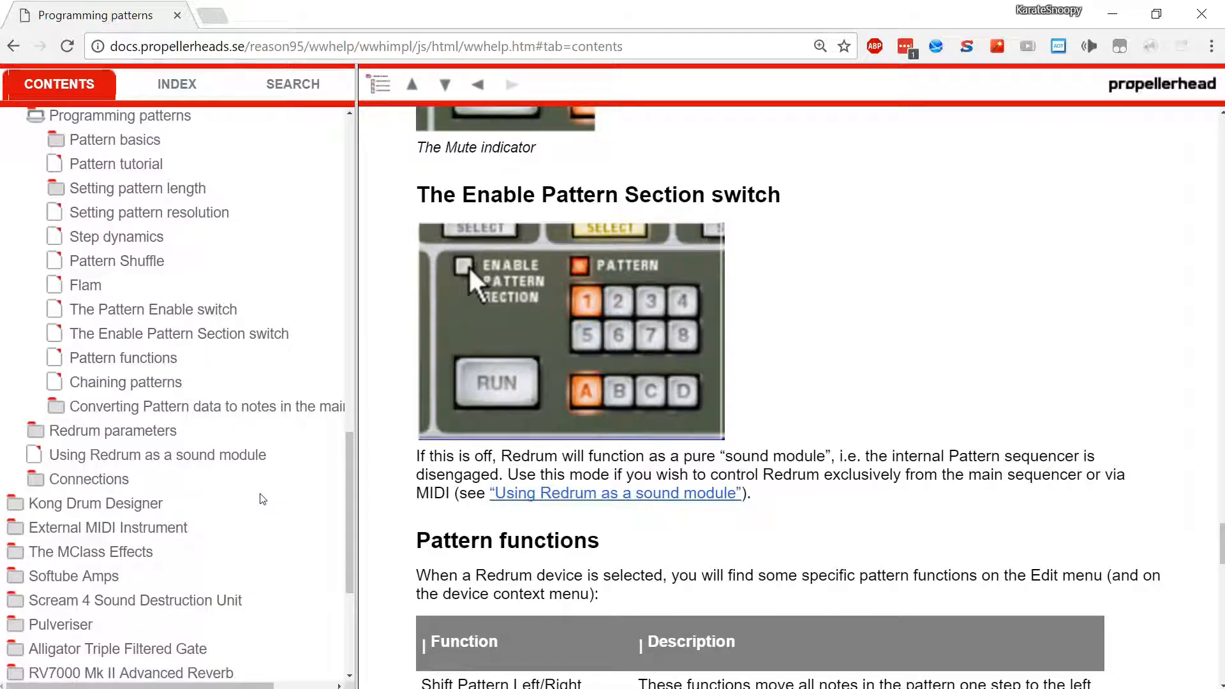
Step: Review the Pattern functions table in the online manual, highlighting the Alter Pattern and Alter Drum descriptions
{"action": "scroll", "coordinate": [487, 479], "scroll_direction": "down", "scroll_amount": 6}
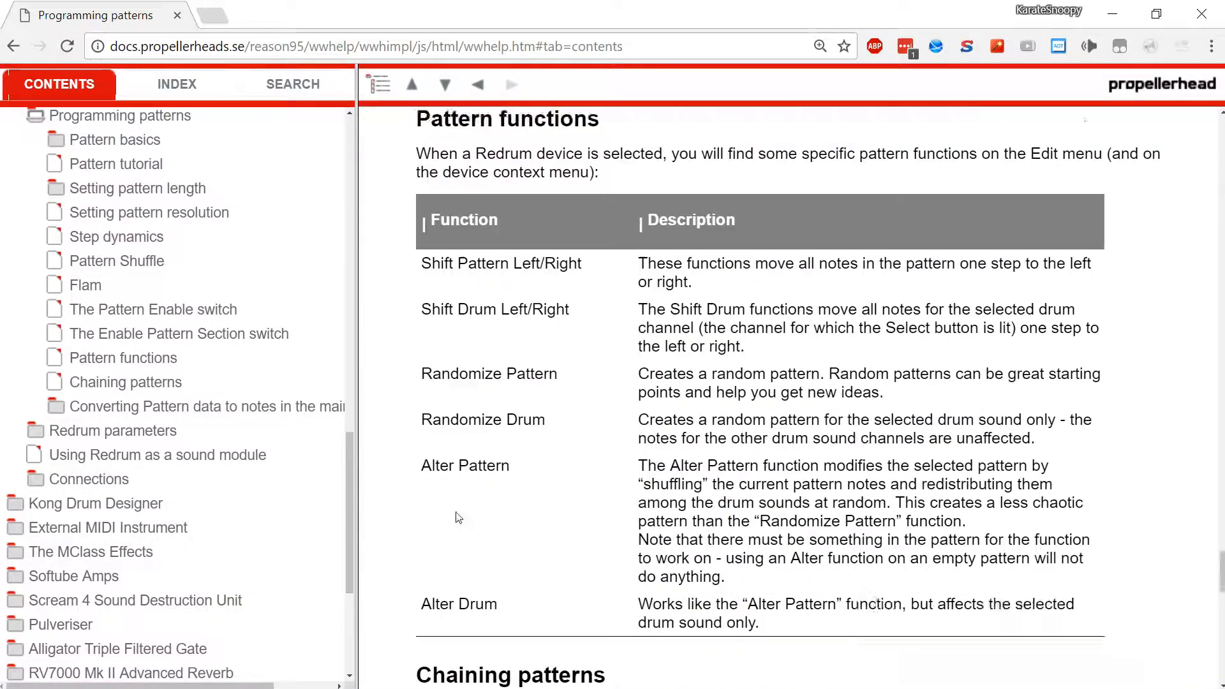
{"action": "scroll", "coordinate": [486, 479], "scroll_direction": "up", "scroll_amount": 4}
{"action": "scroll", "coordinate": [487, 480], "scroll_direction": "down", "scroll_amount": 2}
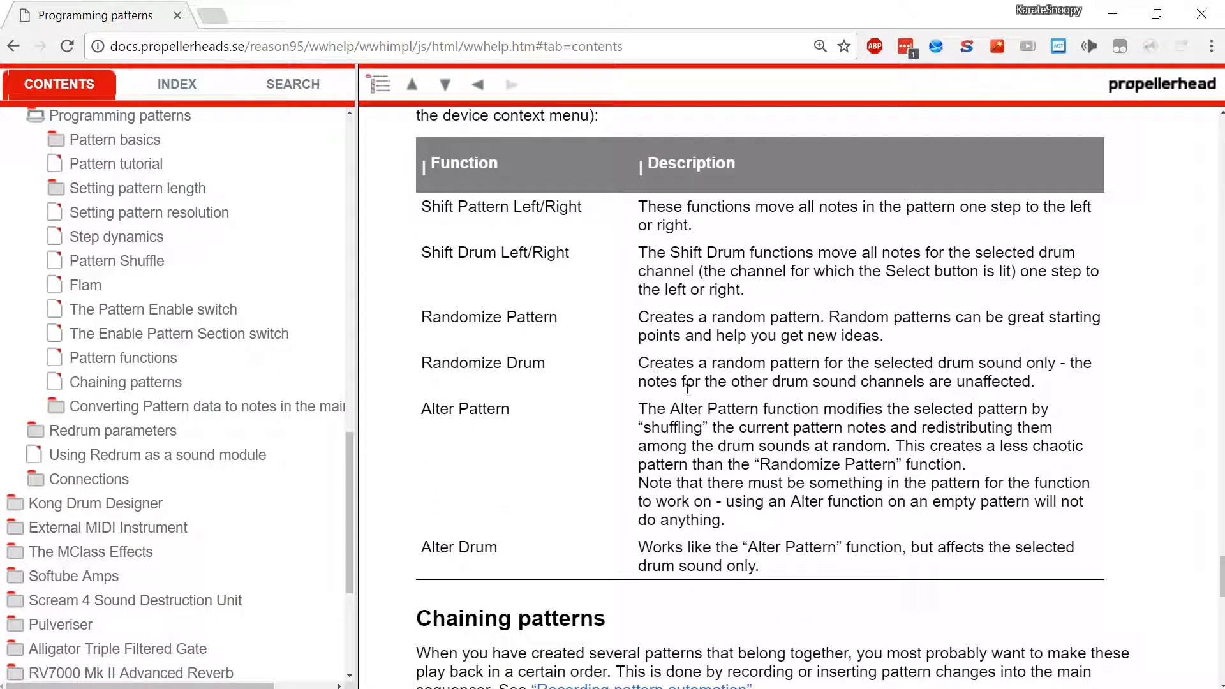
{"action": "left_click_drag", "start_coordinate": [650, 410], "coordinate": [971, 475]}
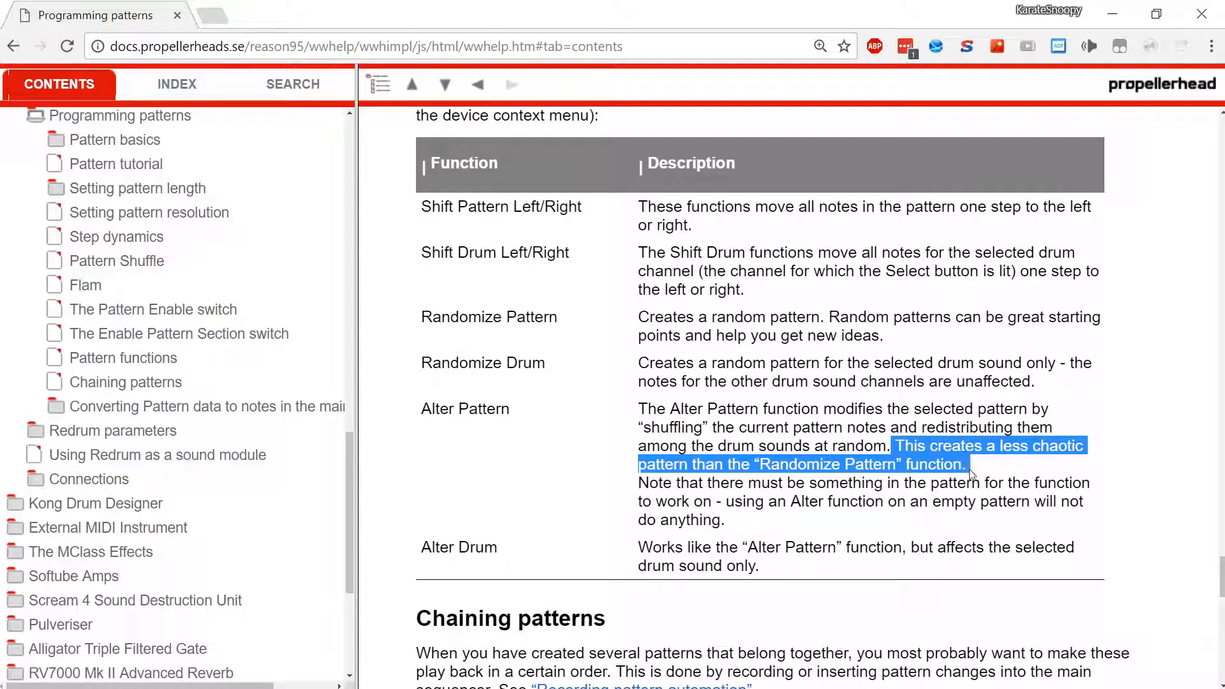
{"action": "left_click", "coordinate": [708, 507]}
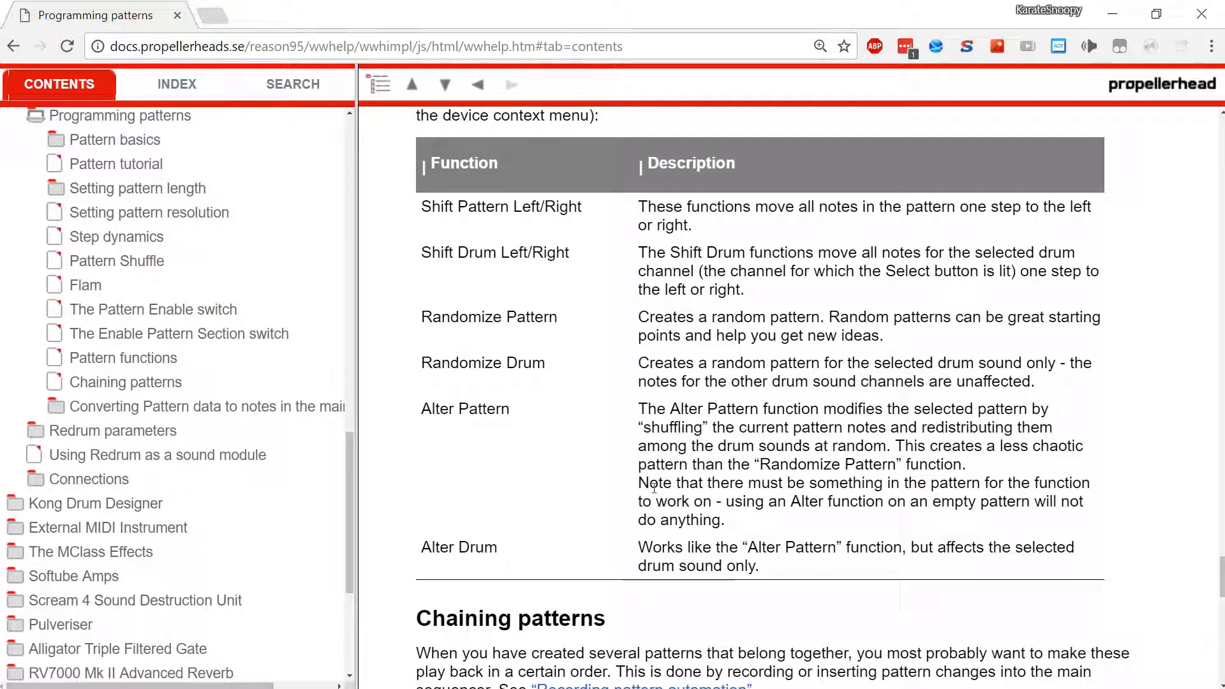
{"action": "left_click_drag", "start_coordinate": [654, 487], "coordinate": [826, 525]}
{"action": "scroll", "coordinate": [839, 408], "scroll_direction": "down", "scroll_amount": 1}
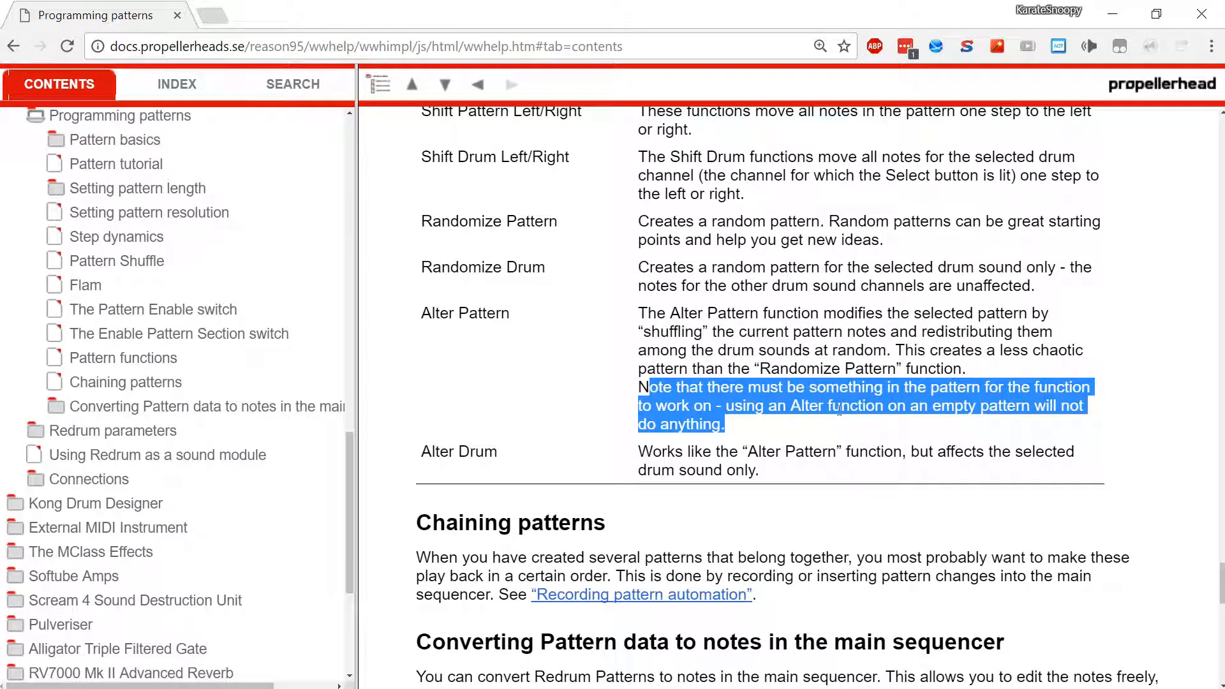
{"action": "triple_click", "coordinate": [688, 470]}
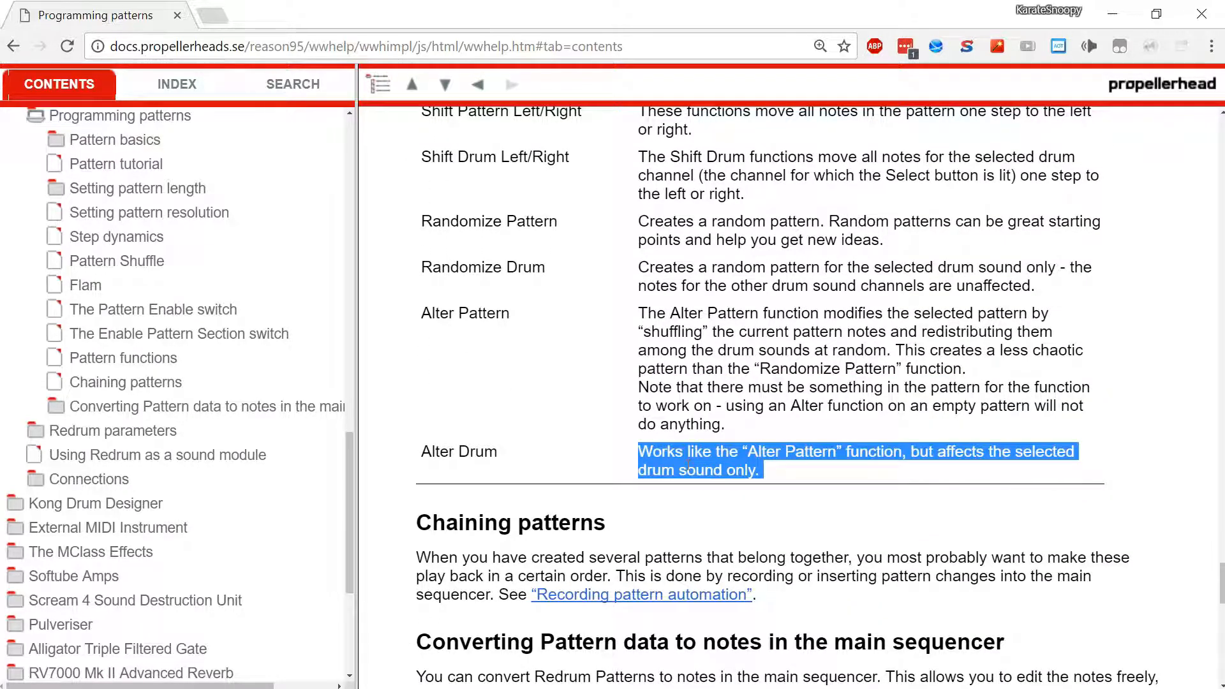
{"action": "double_click", "coordinate": [699, 426]}
{"action": "left_click", "coordinate": [712, 452]}
{"action": "triple_click", "coordinate": [711, 452]}
Step: Read the manual's sections on chaining patterns and converting pattern data to notes with Copy Pattern to Track
{"action": "scroll", "coordinate": [713, 454], "scroll_direction": "down", "scroll_amount": 3}
{"action": "scroll", "coordinate": [712, 454], "scroll_direction": "down", "scroll_amount": 2}
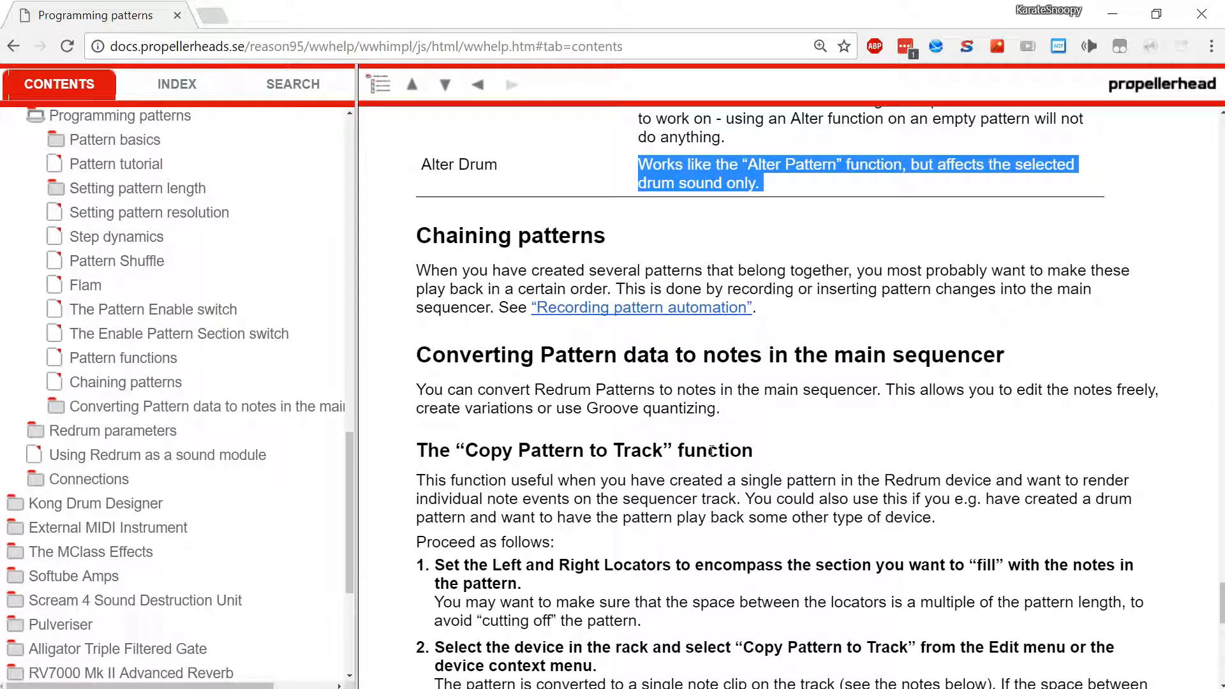
{"action": "scroll", "coordinate": [711, 451], "scroll_direction": "down", "scroll_amount": 3}
{"action": "scroll", "coordinate": [570, 368], "scroll_direction": "up", "scroll_amount": 3}
{"action": "scroll", "coordinate": [503, 350], "scroll_direction": "down", "scroll_amount": 2}
{"action": "scroll", "coordinate": [504, 350], "scroll_direction": "down", "scroll_amount": 6}
Step: Switch back to Reason, select pattern 1, and copy that pattern to the sequencer track
{"action": "key", "text": "alt+Tab"}
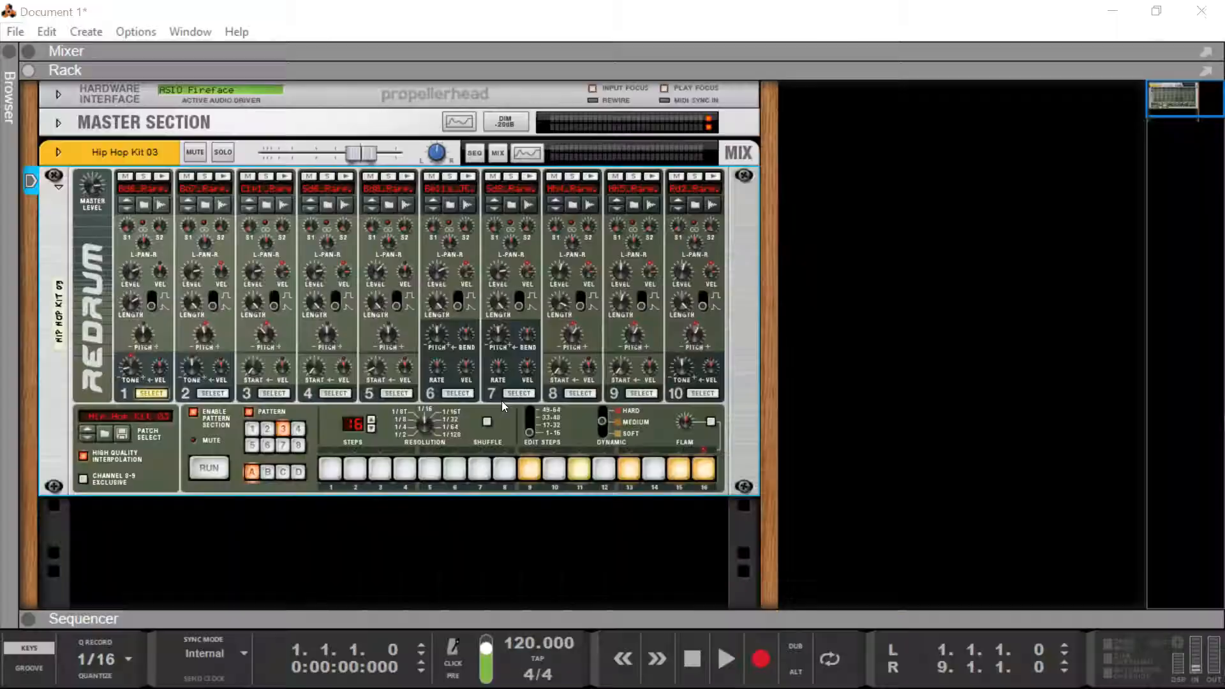
{"action": "left_click", "coordinate": [252, 428]}
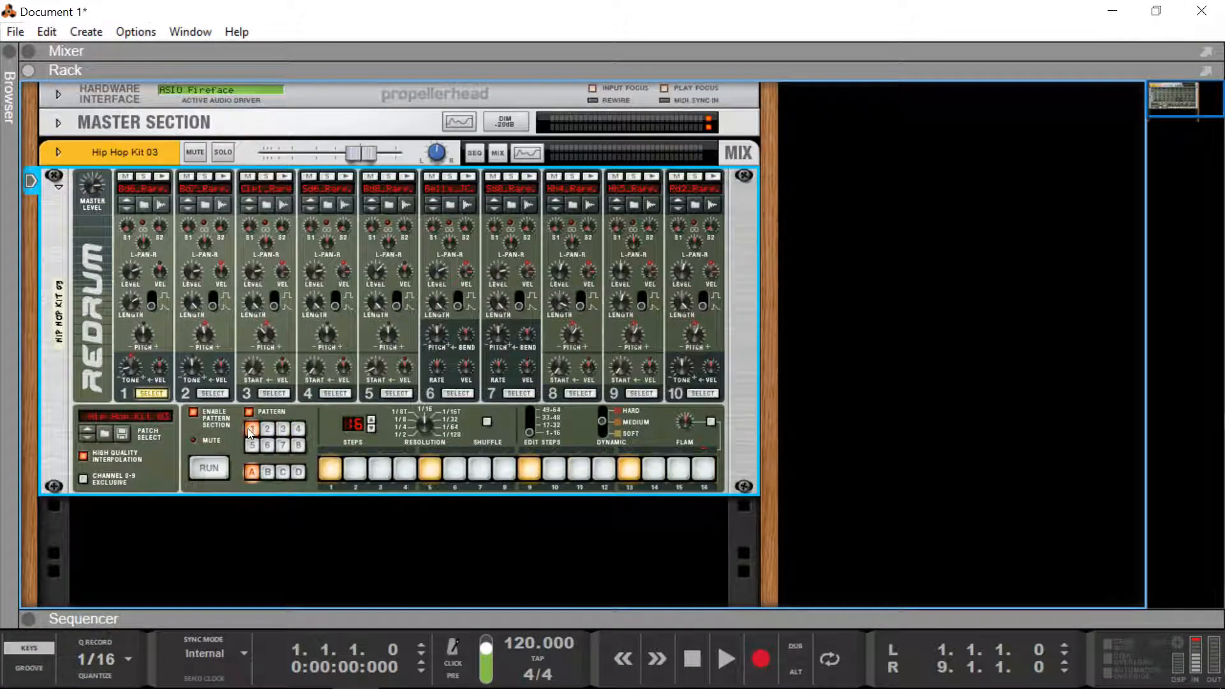
{"action": "right_click", "coordinate": [319, 430]}
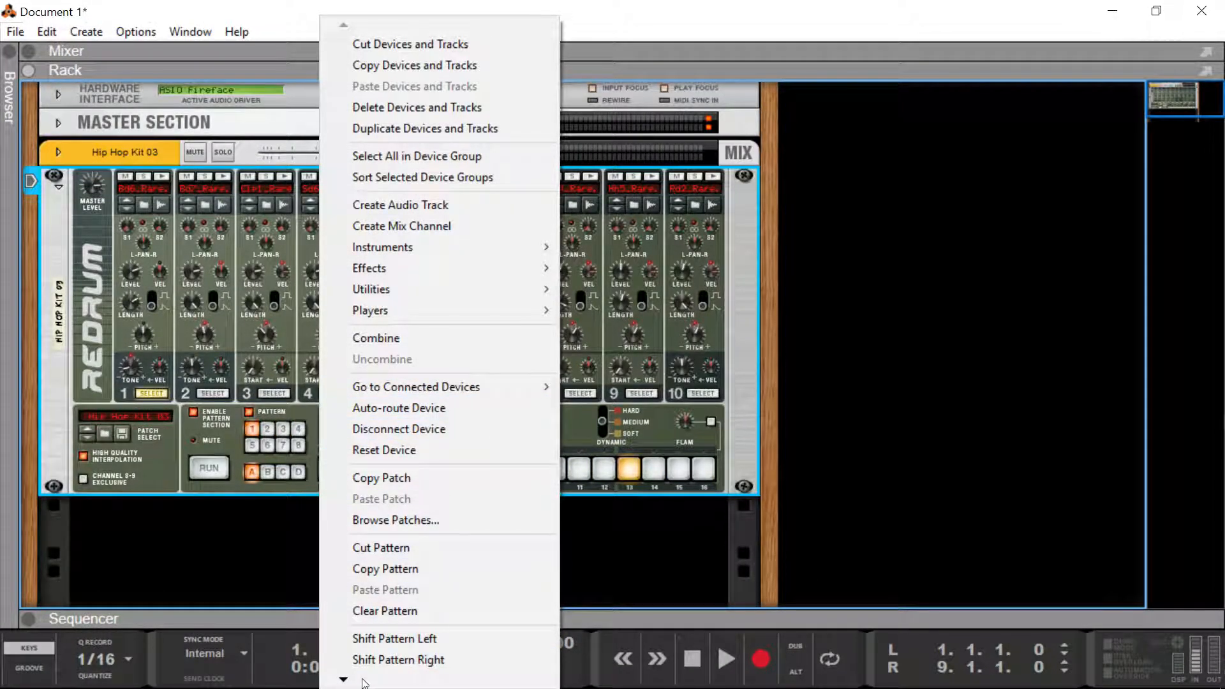
{"action": "mouse_move", "coordinate": [345, 681]}
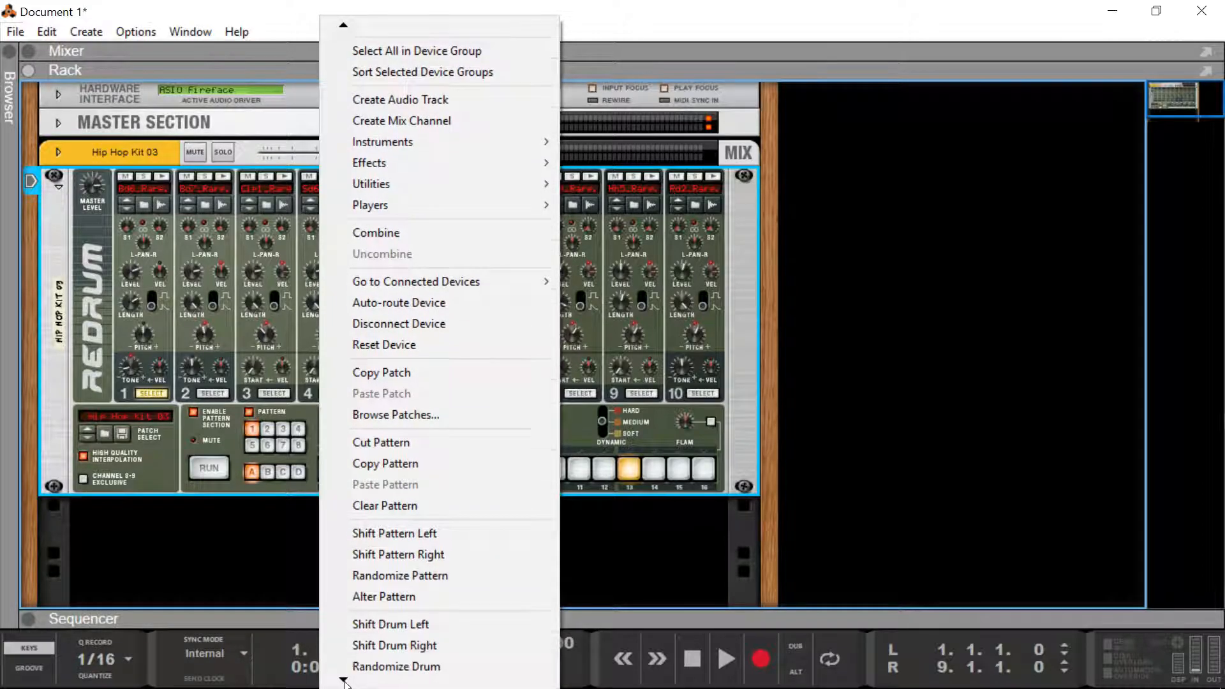
{"action": "left_click", "coordinate": [367, 581]}
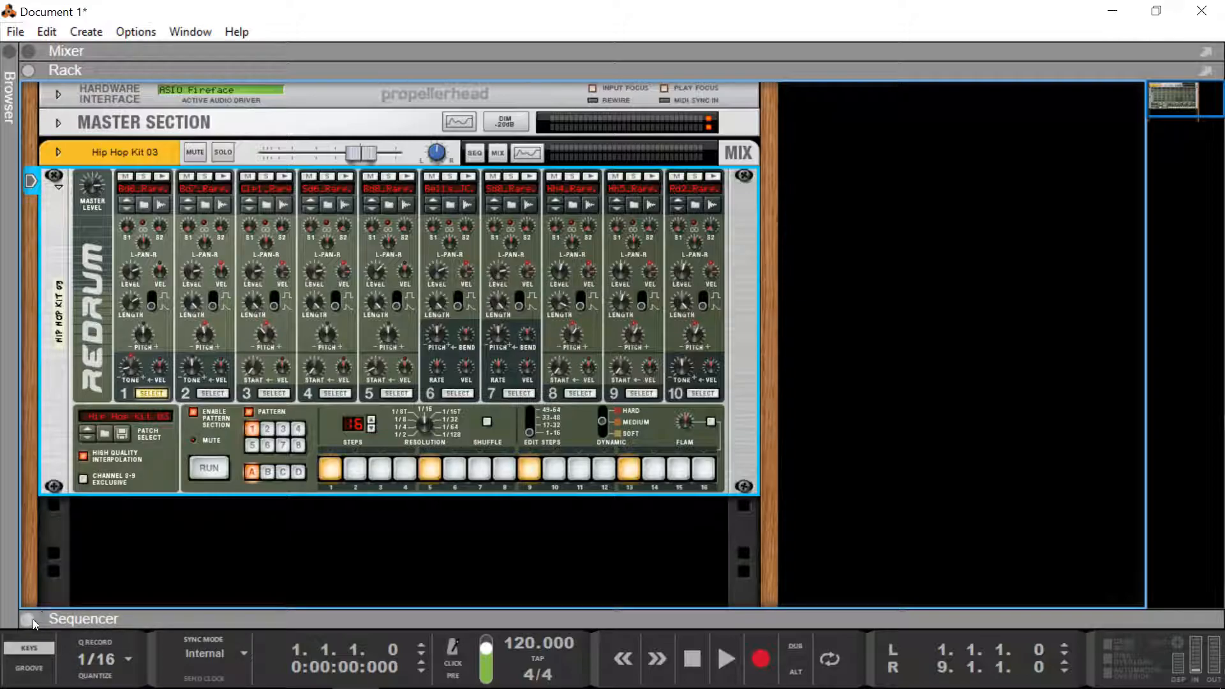
Step: Show the sequencer, open the Hip Hop Kit 03 clip for note editing in an enlarged view, and briefly play it
{"action": "left_click", "coordinate": [30, 618]}
{"action": "left_click", "coordinate": [354, 564]}
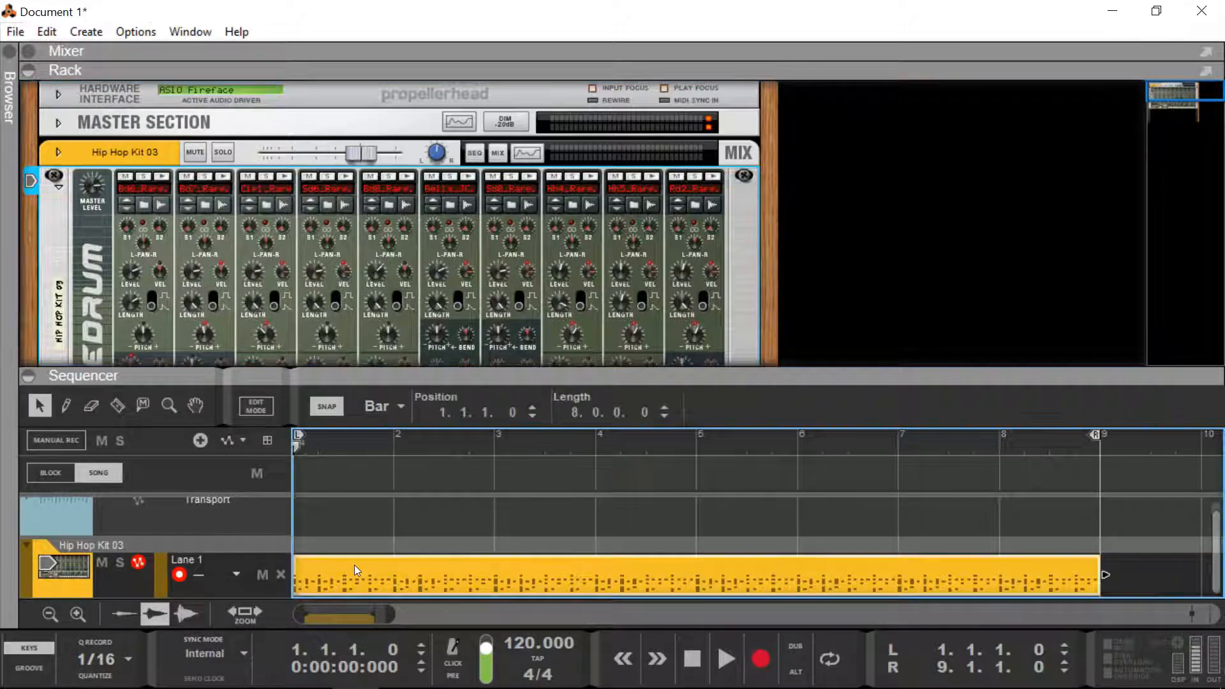
{"action": "double_click", "coordinate": [354, 565]}
{"action": "left_click_drag", "start_coordinate": [357, 369], "coordinate": [424, 144]}
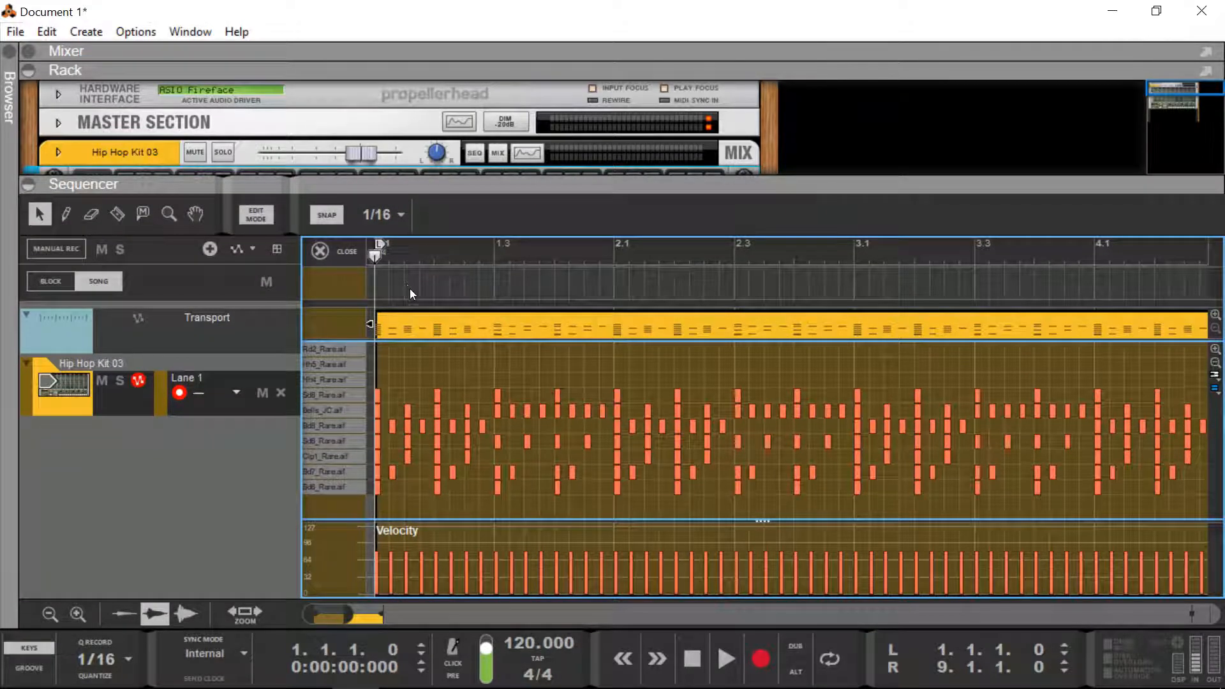
{"action": "left_click", "coordinate": [717, 658]}
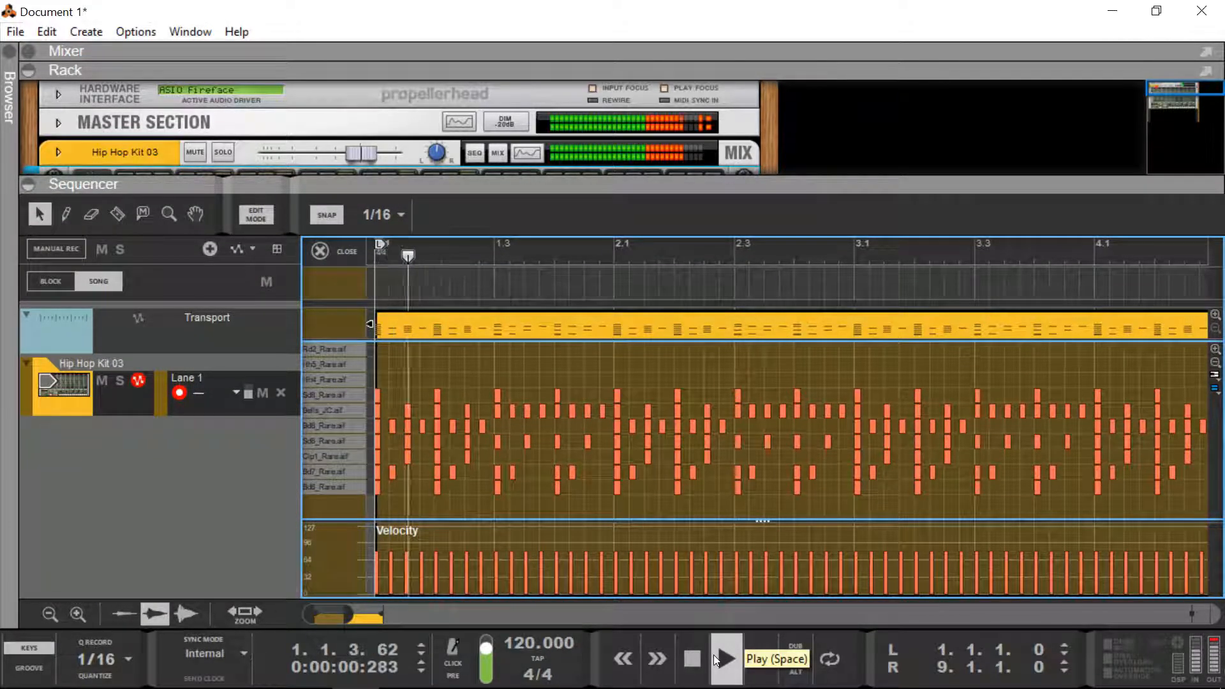
{"action": "key", "text": "space"}
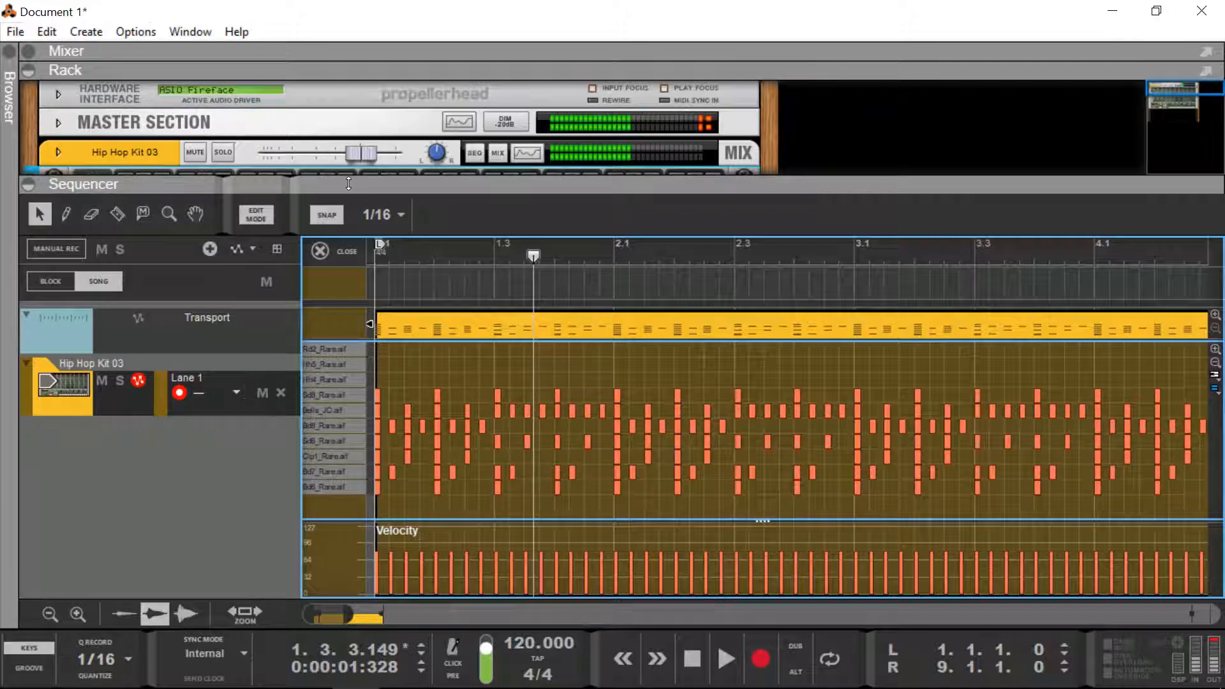
Step: Turn off Redrum's Enable Pattern Section and play the sequencer notes on their own
{"action": "left_click_drag", "start_coordinate": [348, 183], "coordinate": [351, 386]}
{"action": "scroll", "coordinate": [370, 259], "scroll_direction": "down", "scroll_amount": 5}
{"action": "scroll", "coordinate": [269, 220], "scroll_direction": "up", "scroll_amount": 3}
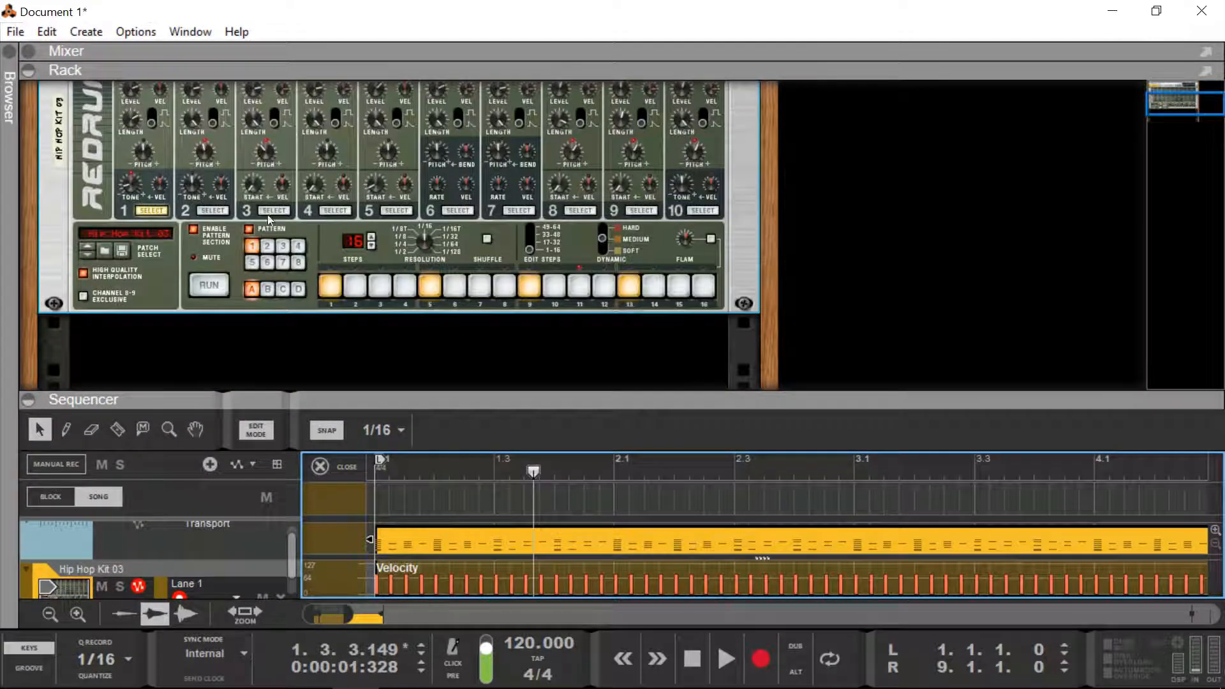
{"action": "left_click", "coordinate": [195, 229]}
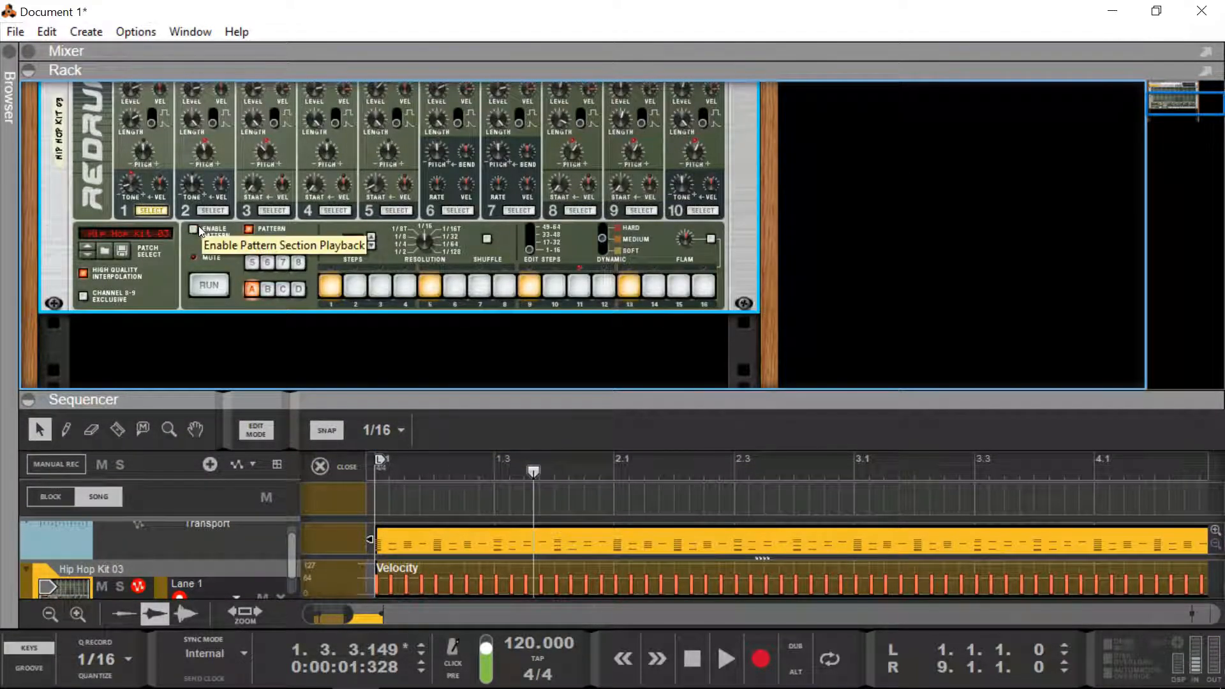
{"action": "left_click", "coordinate": [725, 659]}
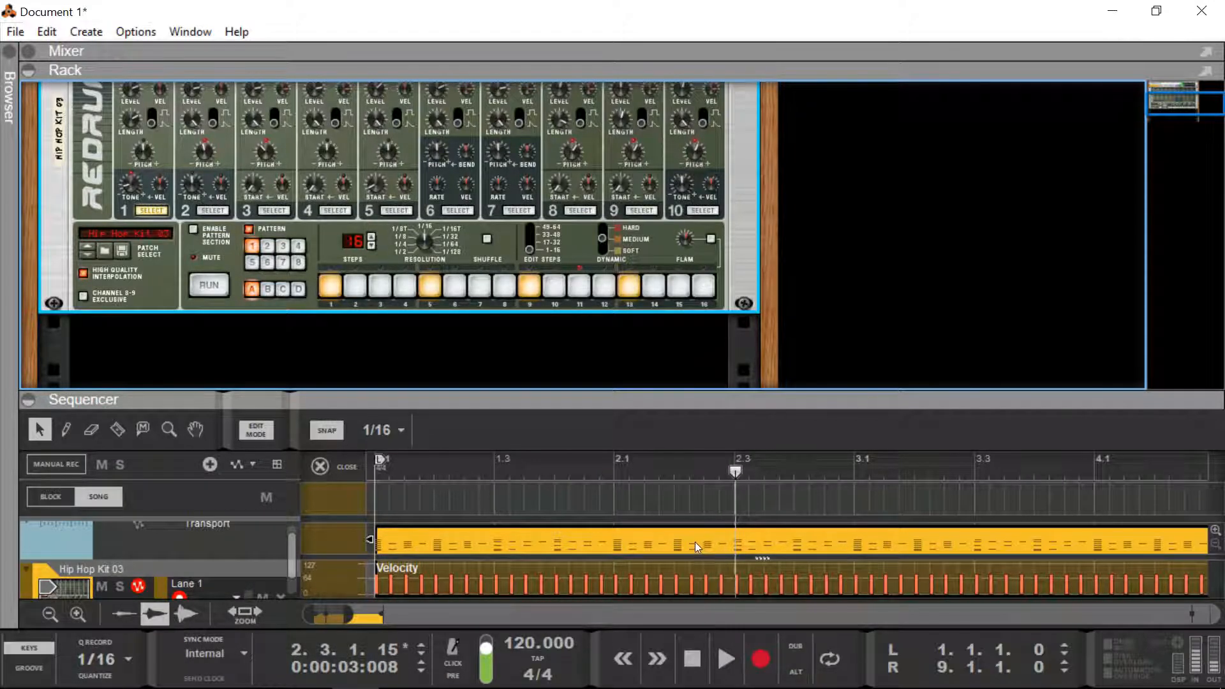
Step: Enlarge the note editor and delete all clip notes from just after 2.2 up to bar 3
{"action": "left_click", "coordinate": [736, 542]}
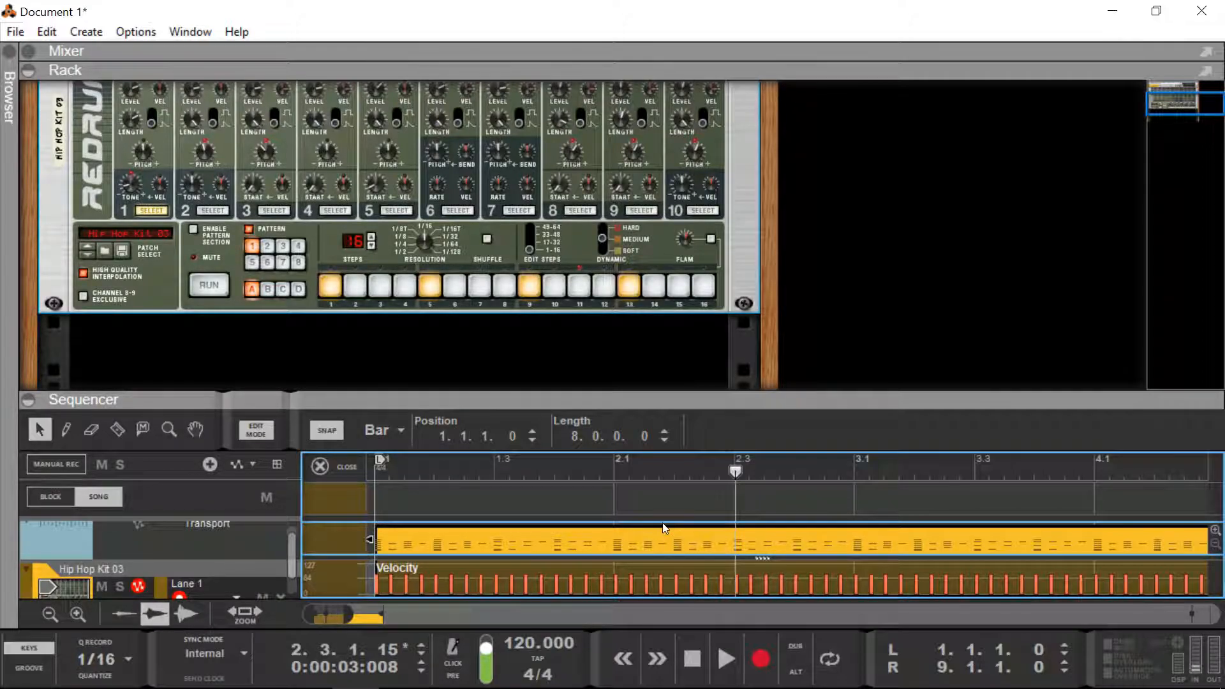
{"action": "left_click_drag", "start_coordinate": [666, 401], "coordinate": [665, 199]}
{"action": "left_click", "coordinate": [712, 380]}
{"action": "left_click_drag", "start_coordinate": [712, 380], "coordinate": [853, 505]}
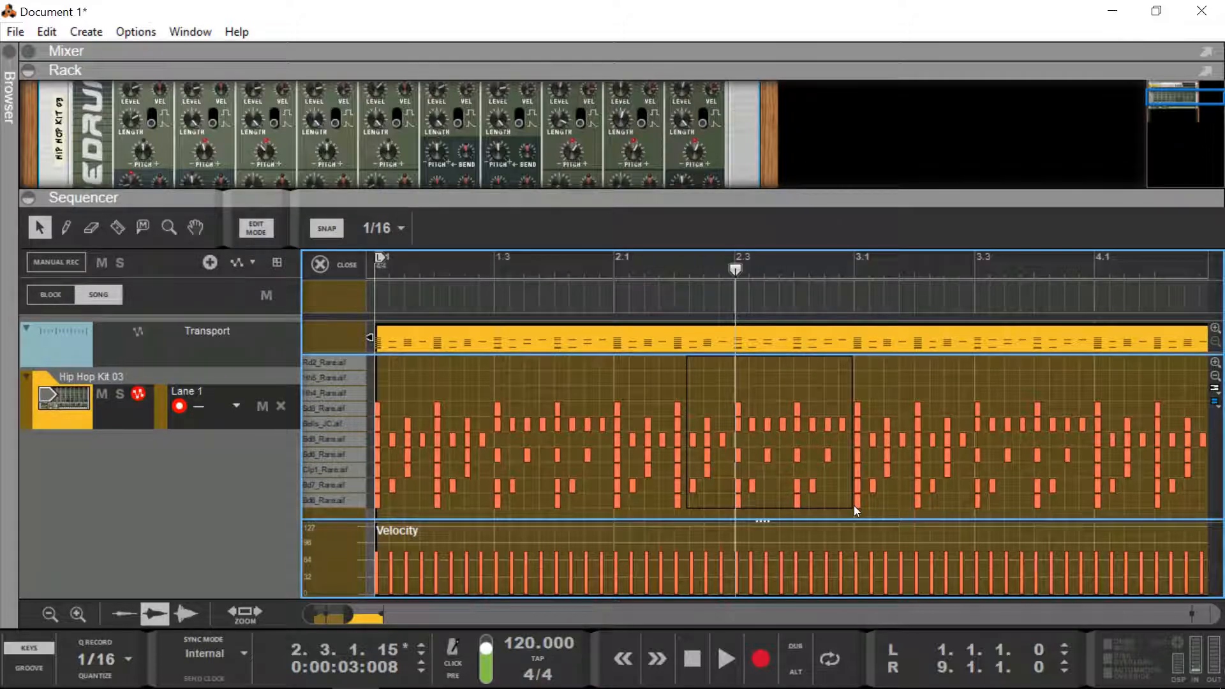
{"action": "key", "text": "Delete"}
Step: Play from 2.1.2 through the emptied section, and undo the note deletion
{"action": "left_click", "coordinate": [636, 258]}
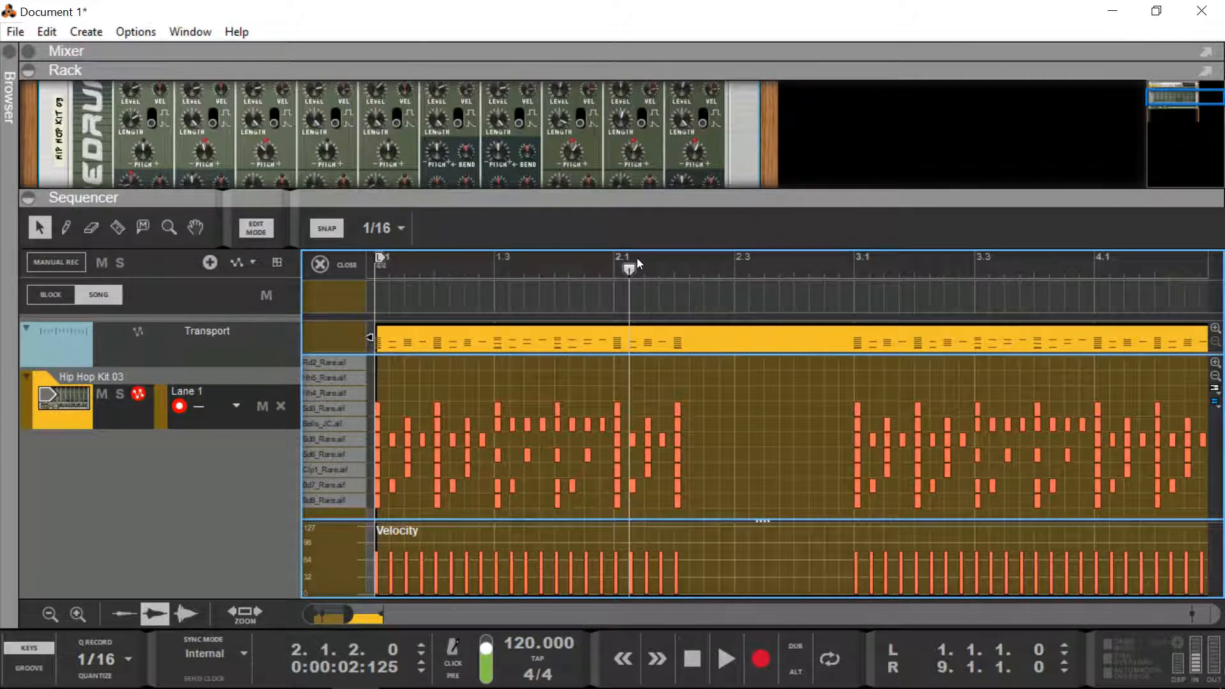
{"action": "key", "text": "space"}
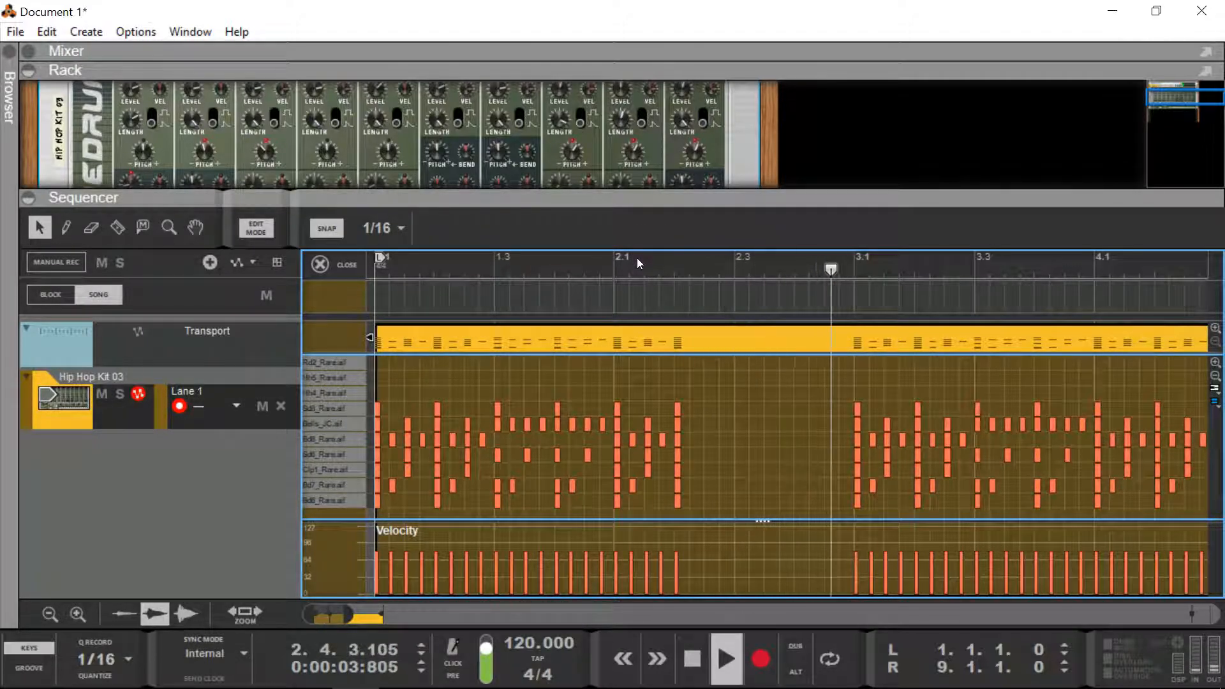
{"action": "key", "text": "ctrl+z"}
Step: Lengthen the Bells note at 2.3.3 to 0.0.2.0 and delete it
{"action": "left_click_drag", "start_coordinate": [692, 358], "coordinate": [844, 494]}
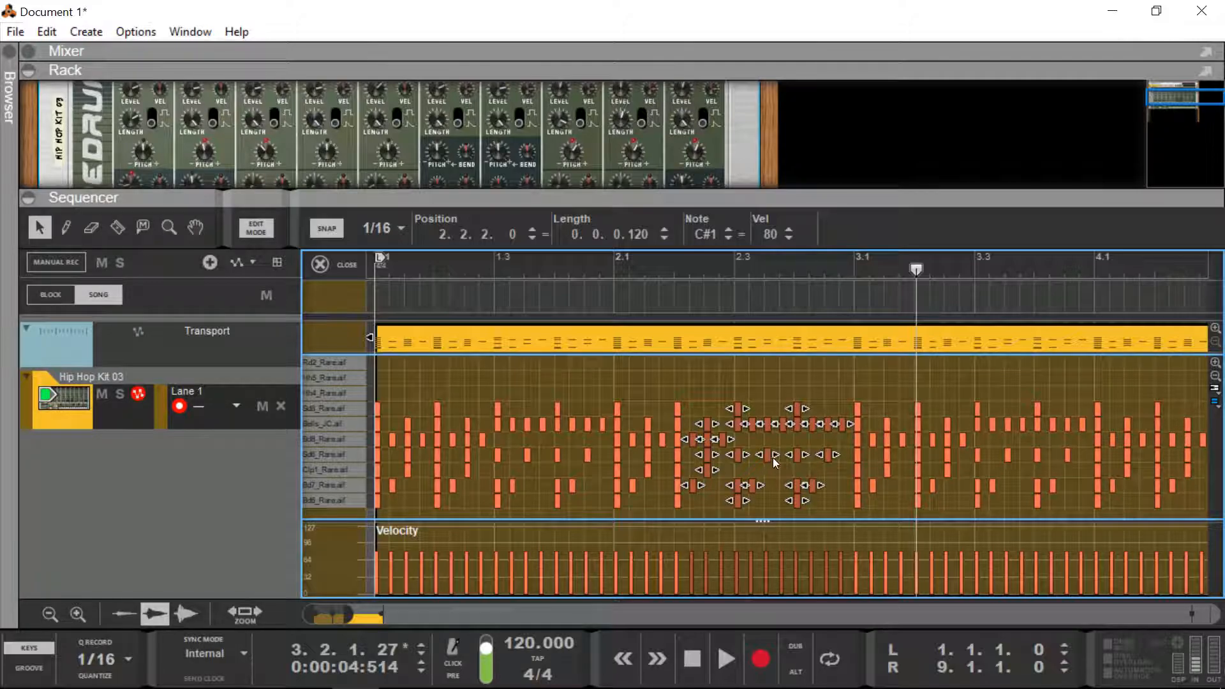
{"action": "mouse_move", "coordinate": [764, 424]}
{"action": "left_mouse_down"}
{"action": "mouse_move", "coordinate": [769, 455]}
{"action": "mouse_move", "coordinate": [766, 424]}
{"action": "mouse_move", "coordinate": [786, 425]}
{"action": "left_mouse_up"}
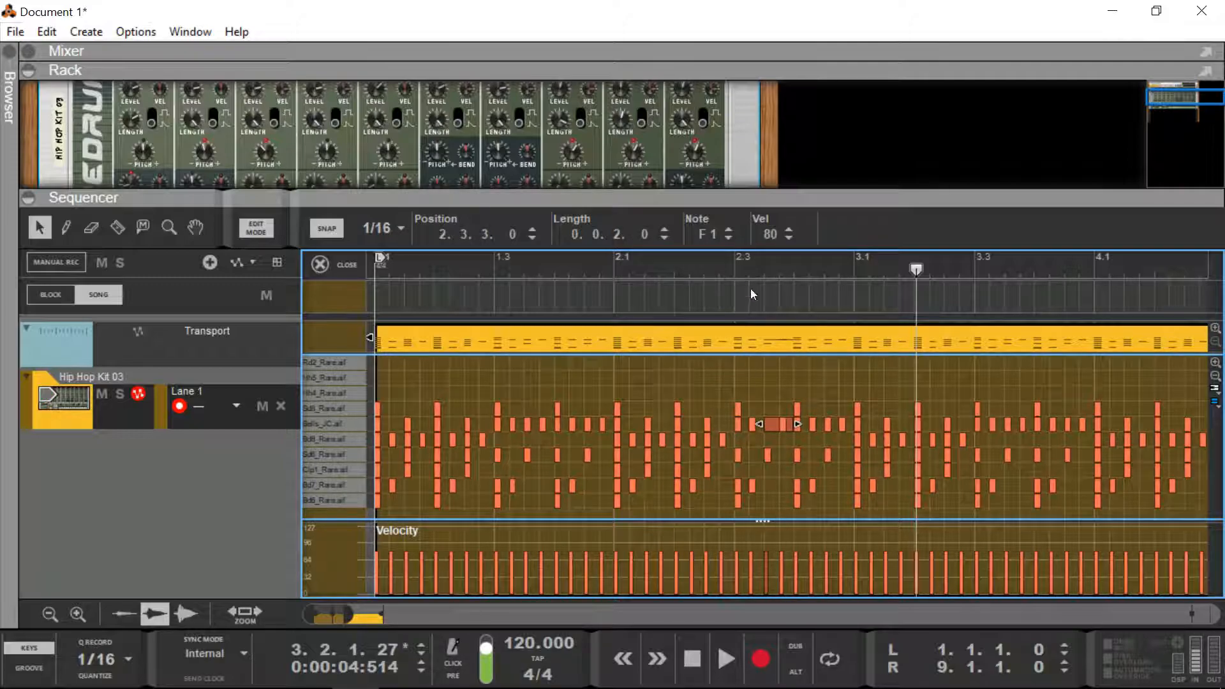
{"action": "key", "text": "Delete"}
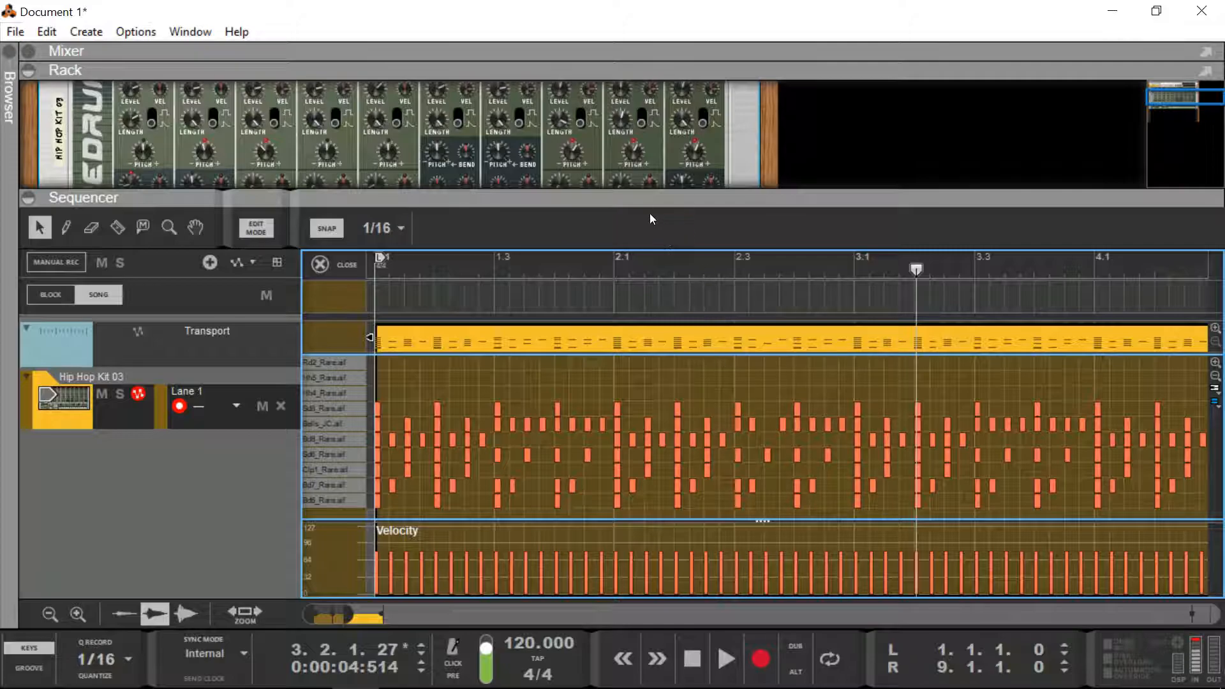
Step: Delete Lane 1 and its note data from the Hip Hop Kit 03 sequencer track
{"action": "left_click_drag", "start_coordinate": [640, 196], "coordinate": [718, 359]}
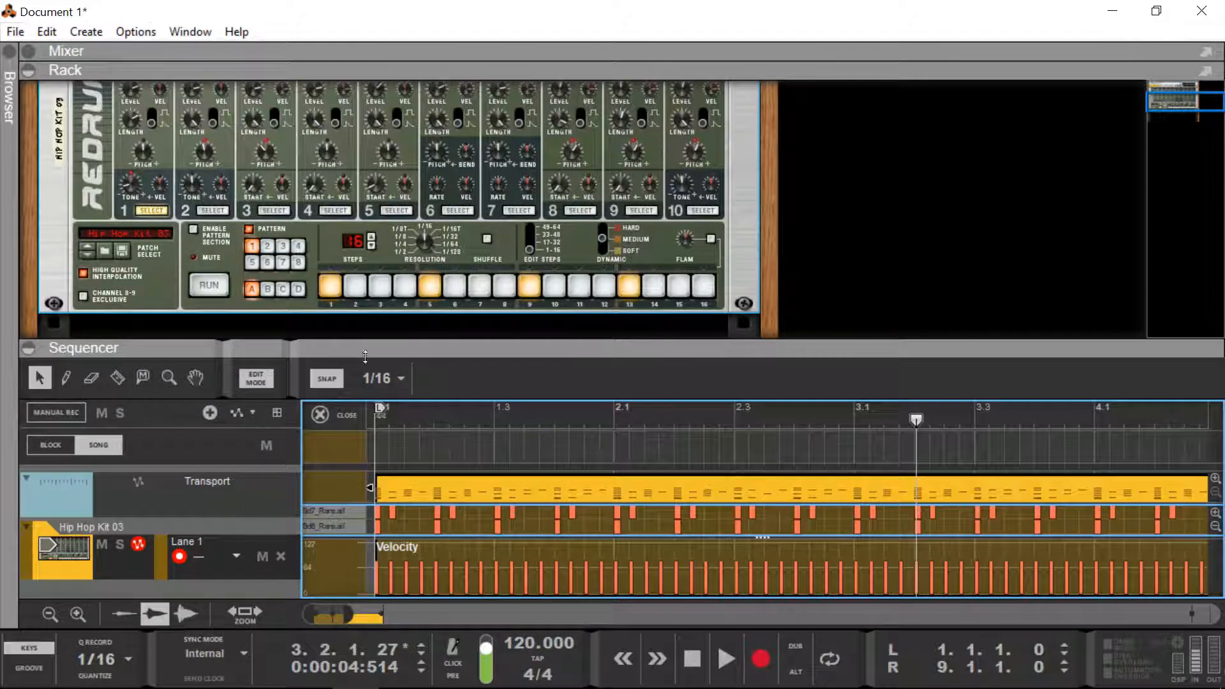
{"action": "left_click_drag", "start_coordinate": [367, 347], "coordinate": [366, 184]}
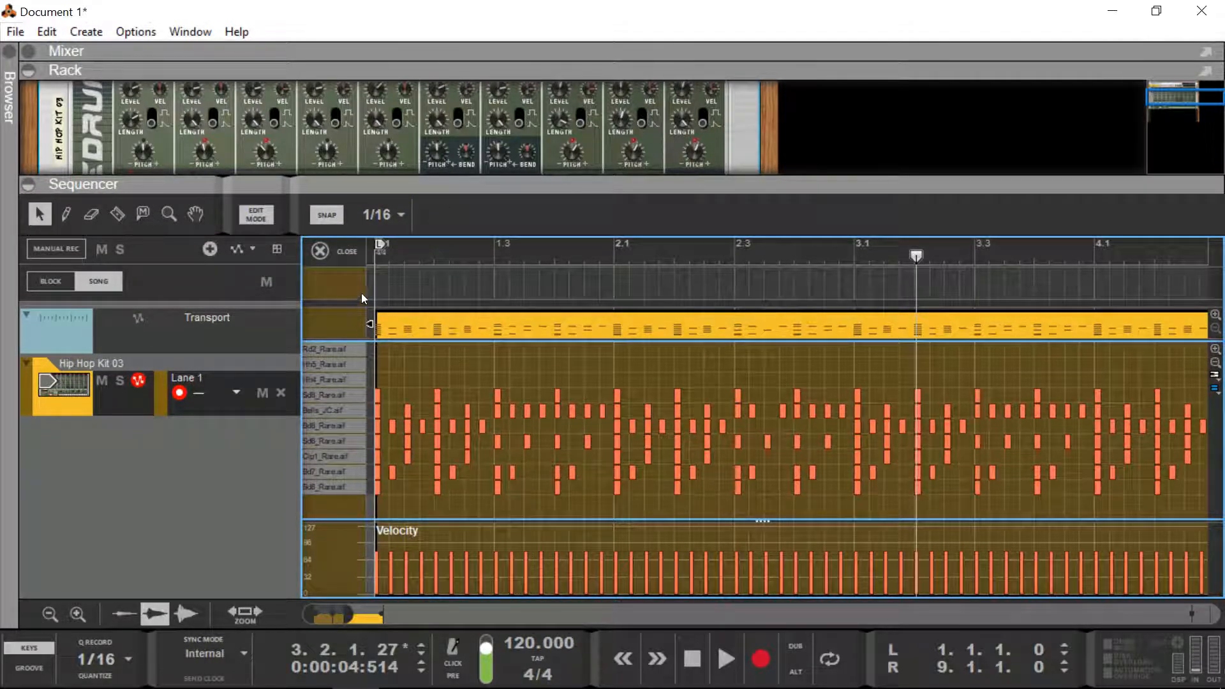
{"action": "left_click", "coordinate": [280, 393]}
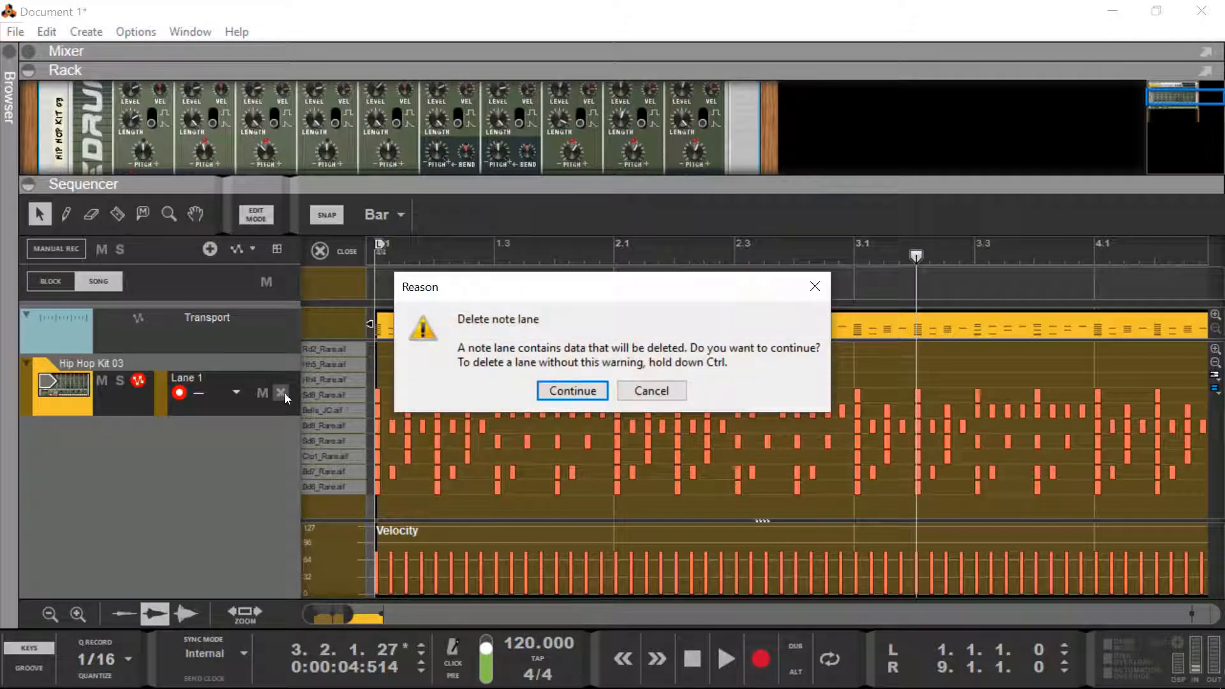
{"action": "left_click", "coordinate": [565, 391]}
Step: Enlarge the rack area, turn Redrum's Enable Pattern Section back on, and briefly run the pattern
{"action": "left_click_drag", "start_coordinate": [467, 205], "coordinate": [467, 463]}
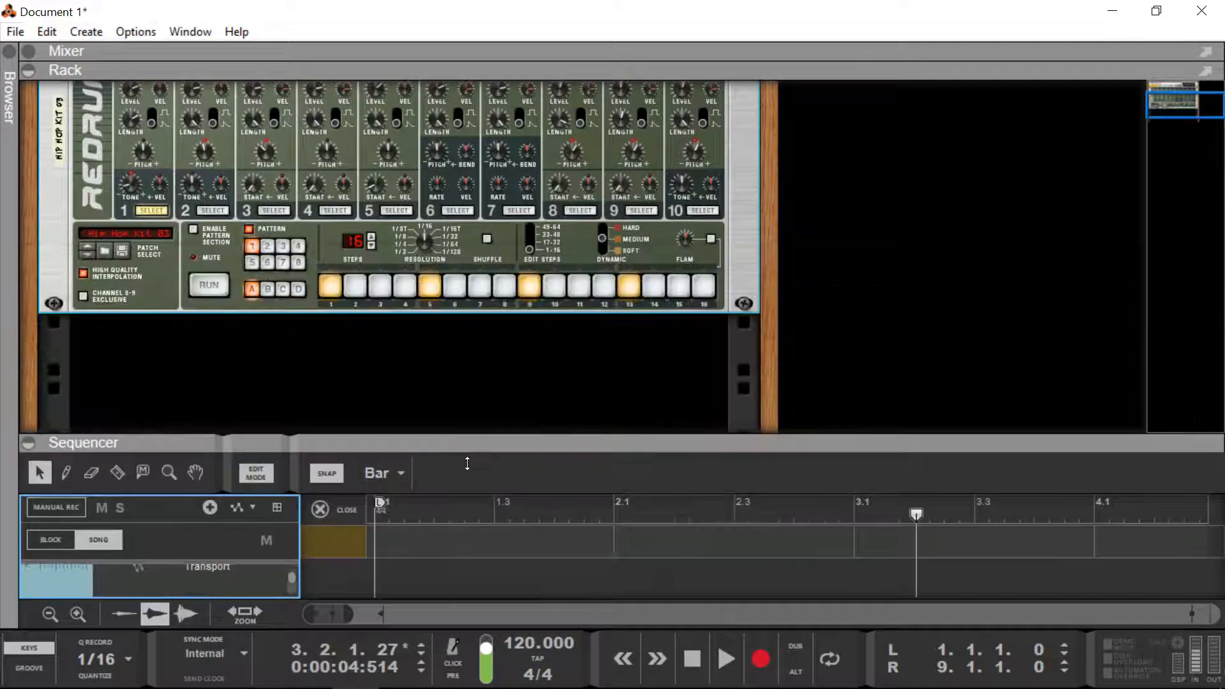
{"action": "left_click", "coordinate": [220, 235]}
{"action": "left_click", "coordinate": [191, 227]}
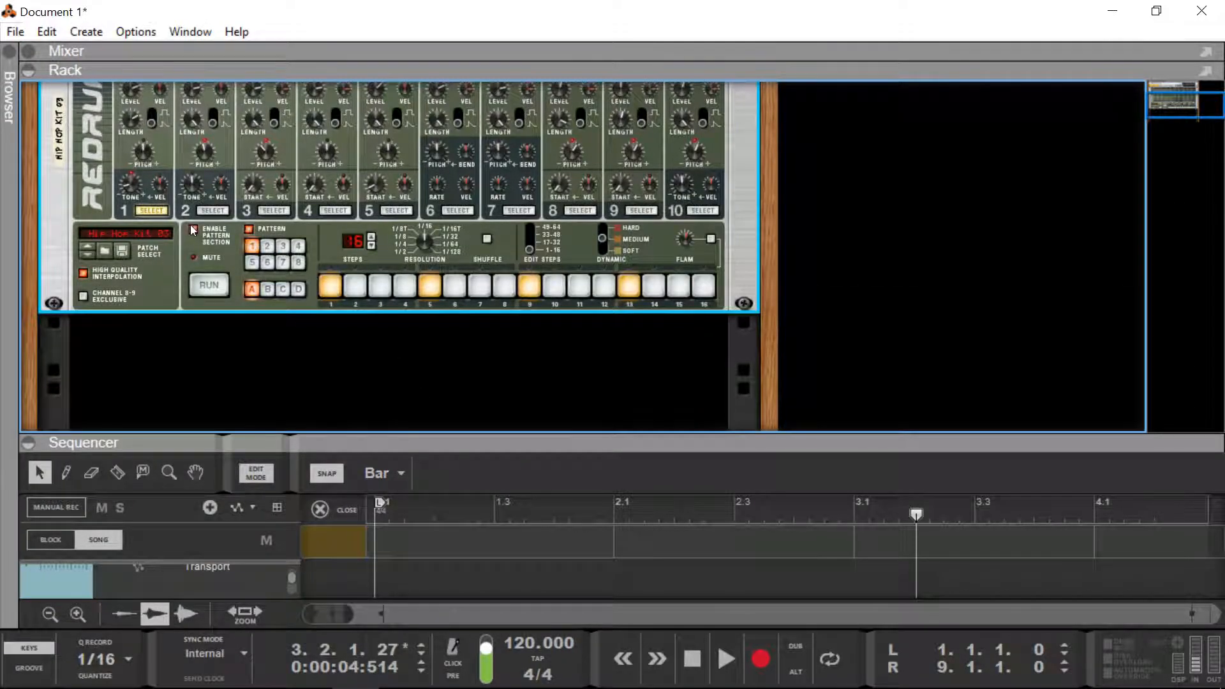
{"action": "left_click", "coordinate": [205, 280]}
{"action": "left_click", "coordinate": [207, 282]}
Step: Switch to the online manual and read the Copy Pattern to Track notes and the Convert Pattern Automation to Notes section
{"action": "key", "text": "alt+Tab"}
{"action": "scroll", "coordinate": [471, 378], "scroll_direction": "down", "scroll_amount": 4}
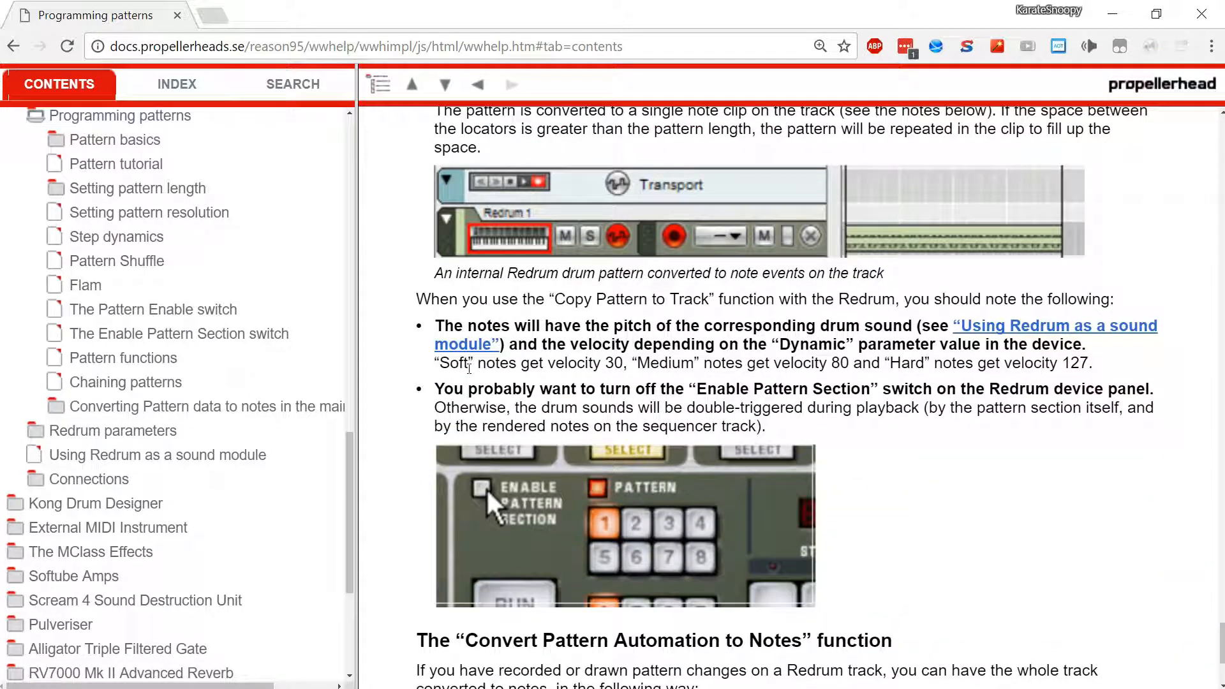
{"action": "scroll", "coordinate": [469, 368], "scroll_direction": "down", "scroll_amount": 4}
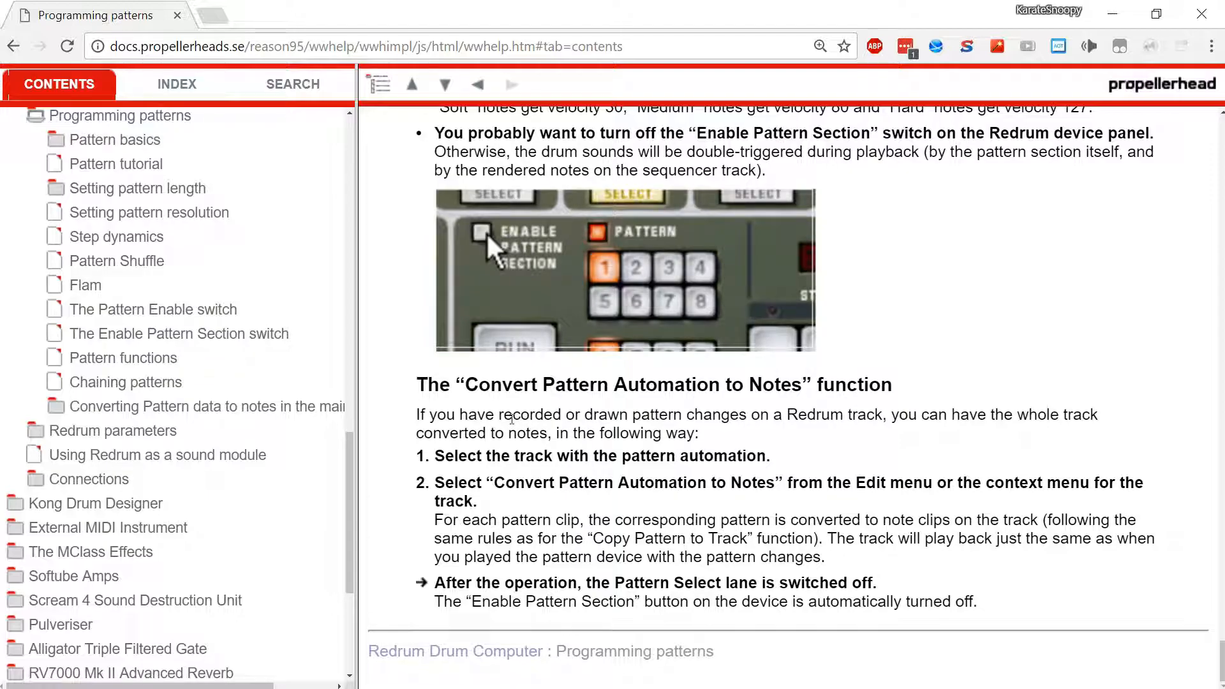
Step: Open the manual's Redrum parameters page and read Mute & Solo, The Effect Sends, Pan, and Level and Velocity
{"action": "scroll", "coordinate": [128, 395], "scroll_direction": "up", "scroll_amount": 3}
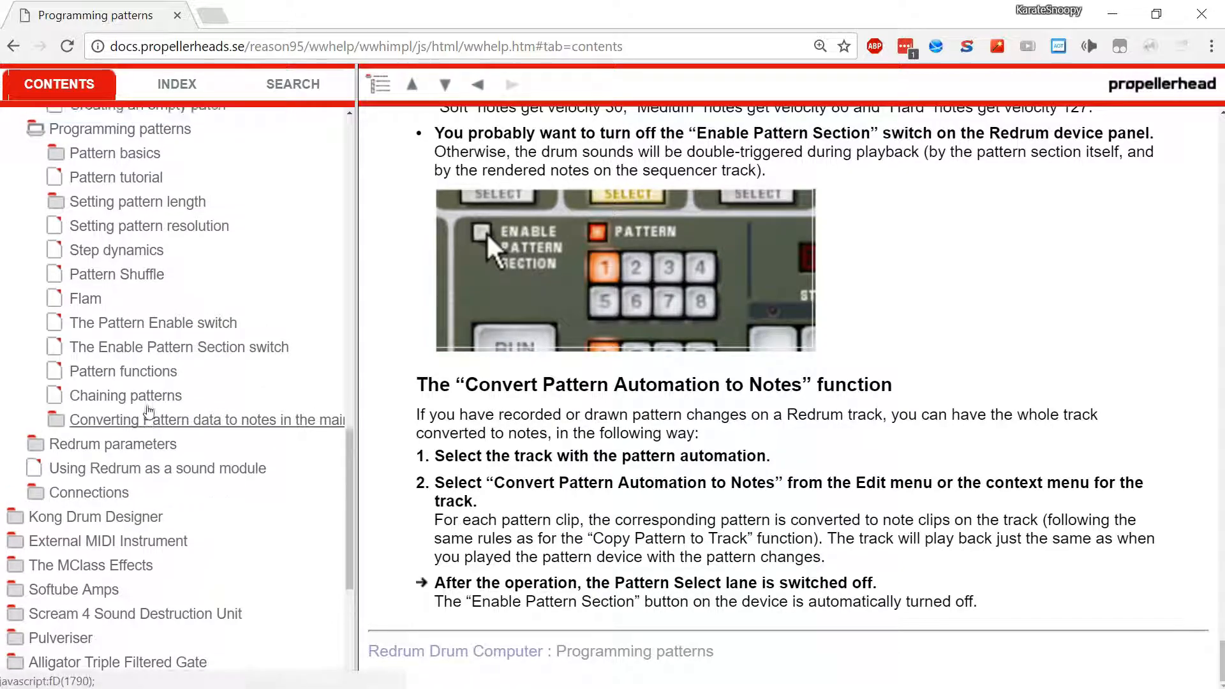
{"action": "scroll", "coordinate": [127, 408], "scroll_direction": "down", "scroll_amount": 3}
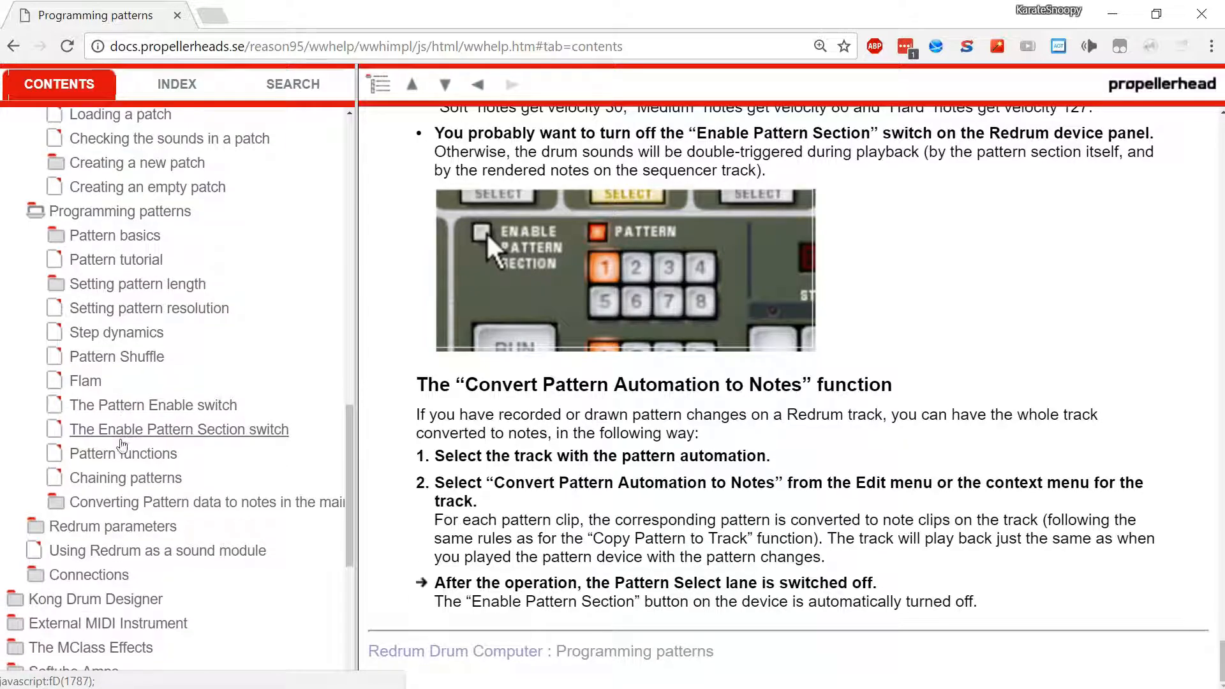
{"action": "left_click", "coordinate": [121, 432]}
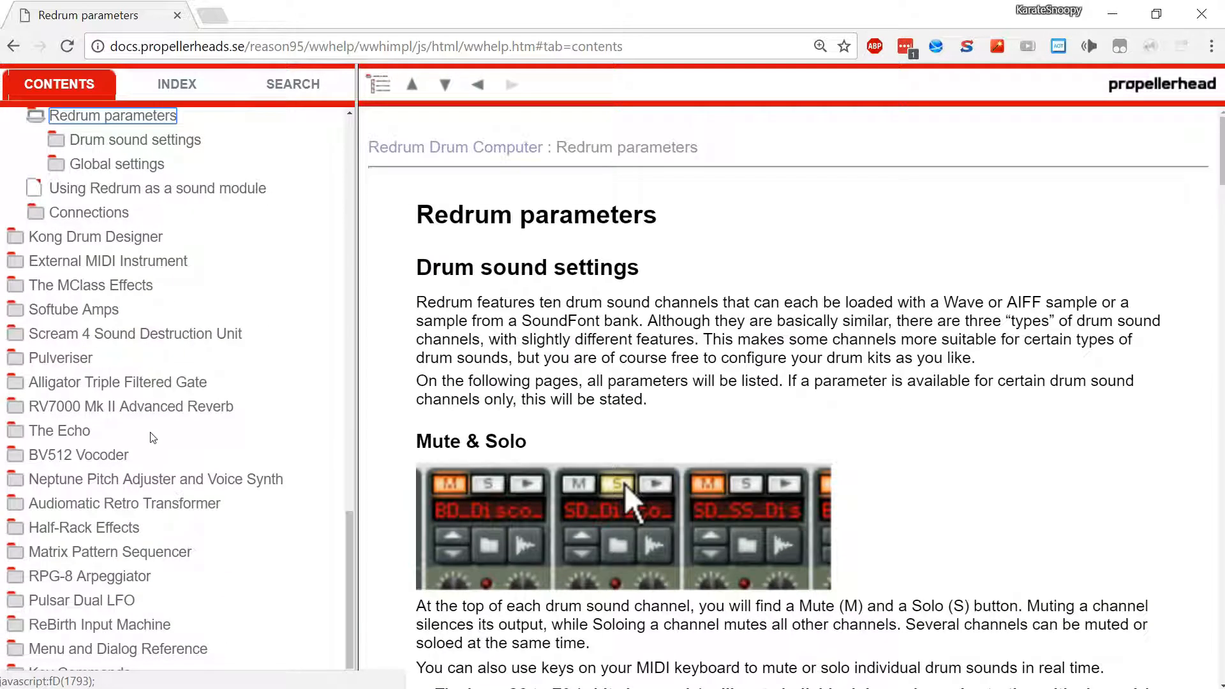
{"action": "scroll", "coordinate": [415, 426], "scroll_direction": "down", "scroll_amount": 7}
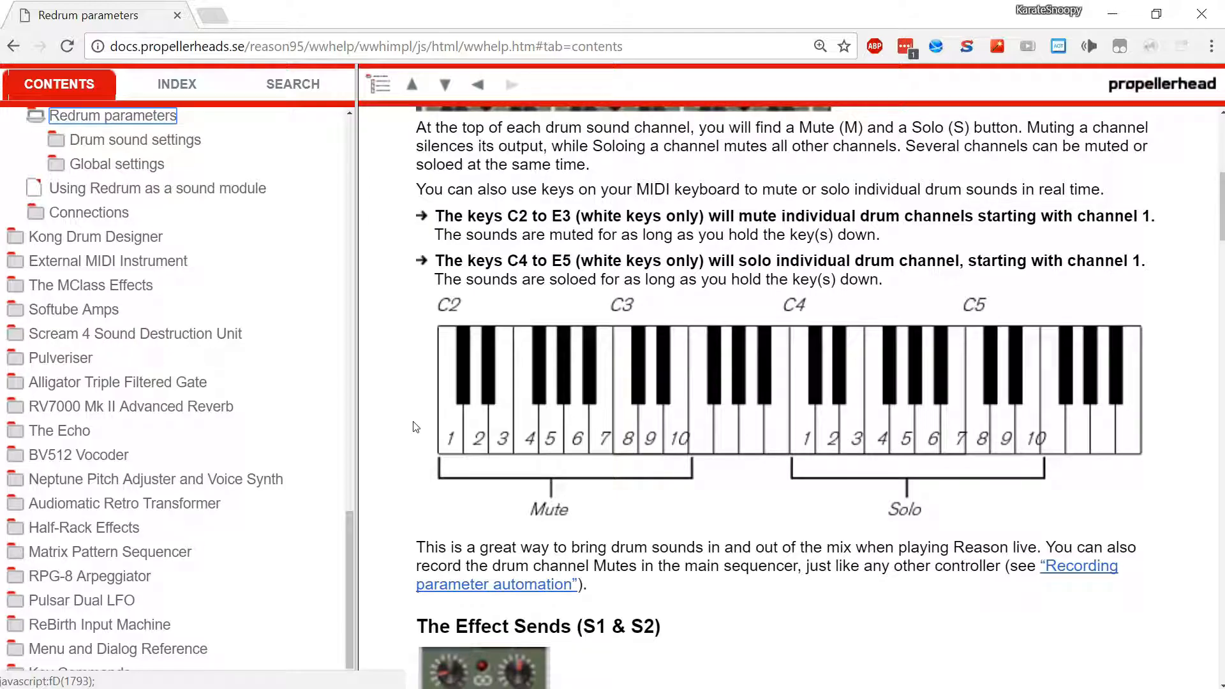
{"action": "scroll", "coordinate": [415, 426], "scroll_direction": "down", "scroll_amount": 7}
{"action": "scroll", "coordinate": [415, 426], "scroll_direction": "down", "scroll_amount": 6}
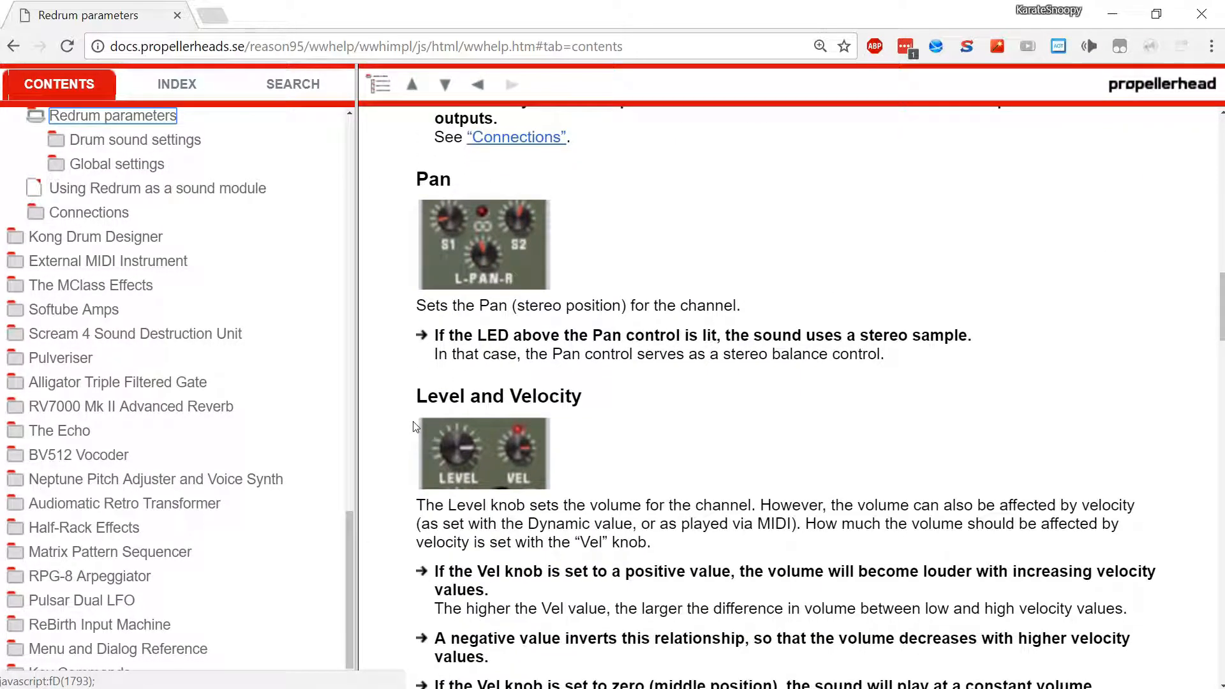
{"action": "scroll", "coordinate": [416, 426], "scroll_direction": "down", "scroll_amount": 3}
{"action": "scroll", "coordinate": [415, 426], "scroll_direction": "up", "scroll_amount": 2}
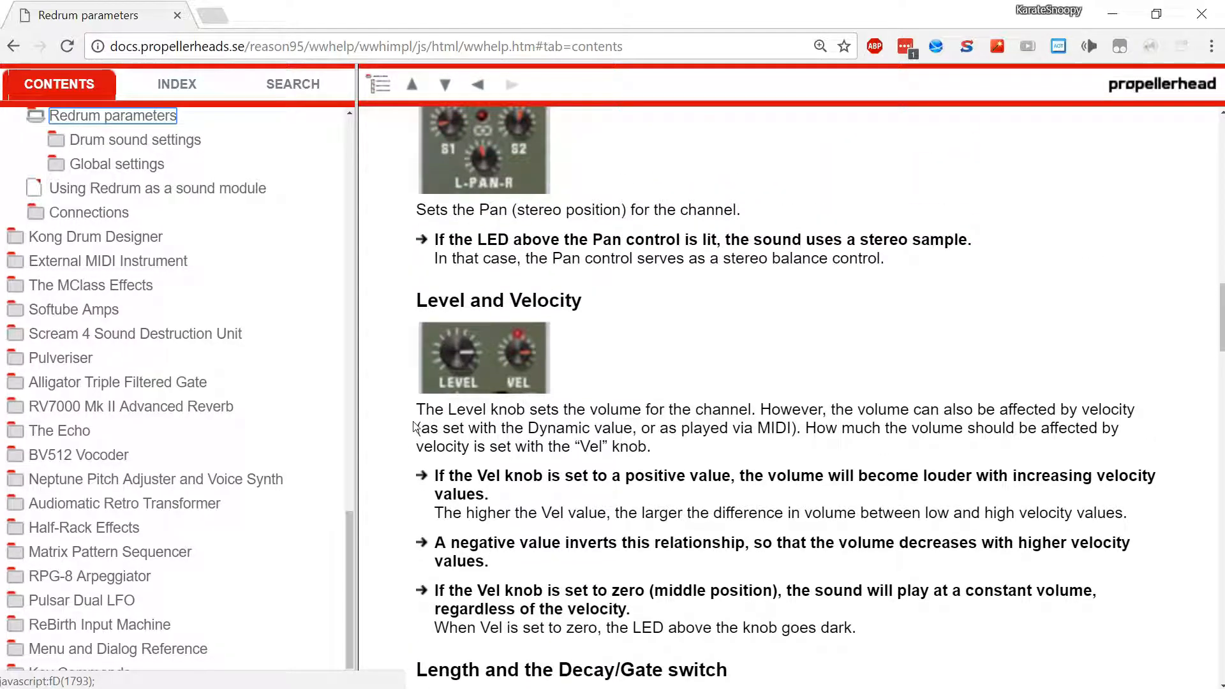
Step: Switch to Reason and examine Redrum's send outputs on the rear of the rack and the channel controls on its front
{"action": "key", "text": "alt+Tab"}
{"action": "scroll", "coordinate": [351, 376], "scroll_direction": "up", "scroll_amount": 3}
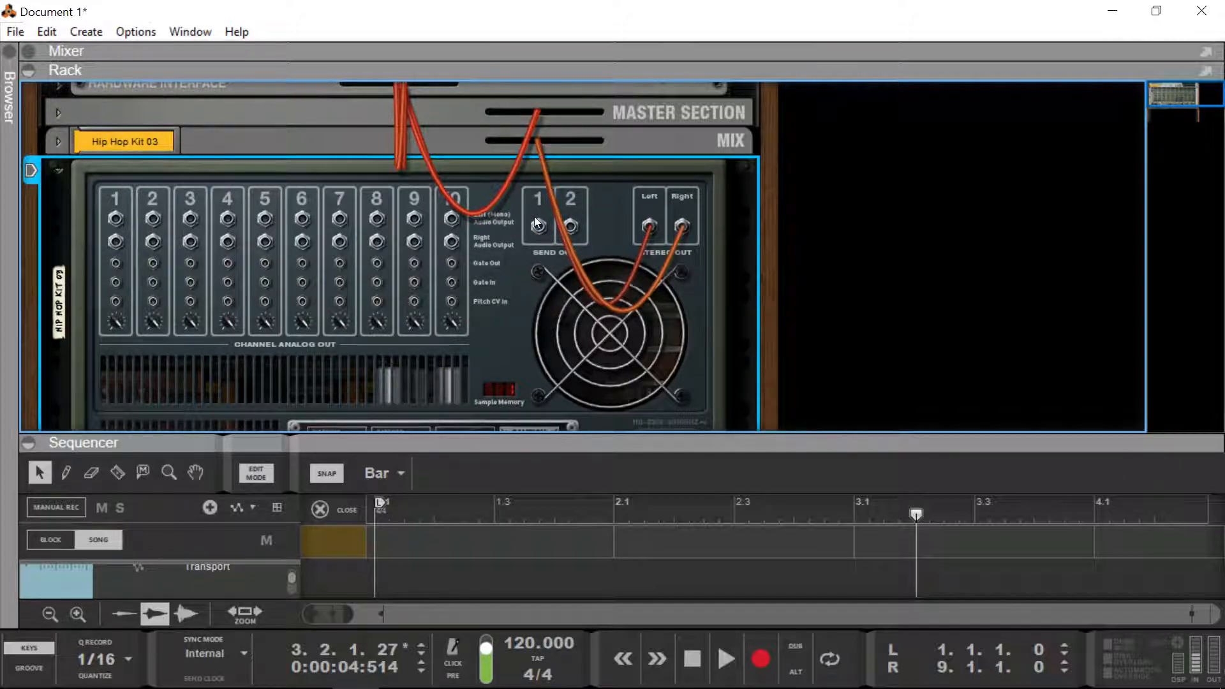
{"action": "key", "text": "Tab"}
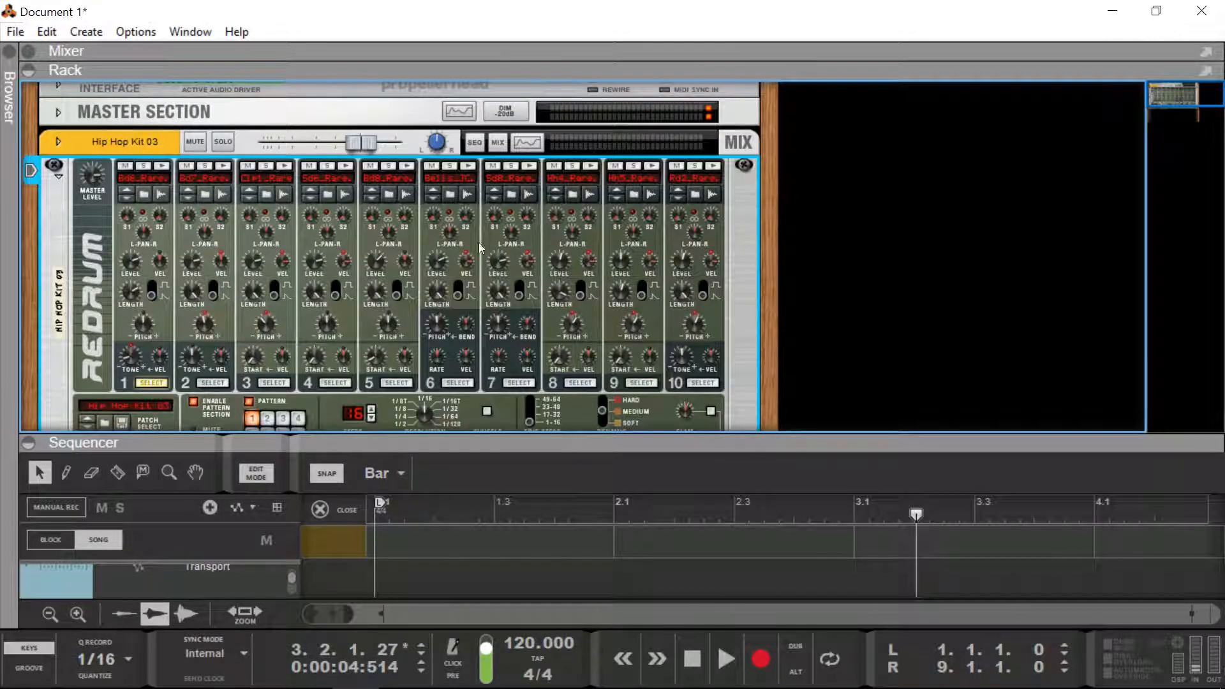
{"action": "scroll", "coordinate": [442, 281], "scroll_direction": "down", "scroll_amount": 2}
{"action": "scroll", "coordinate": [441, 281], "scroll_direction": "down", "scroll_amount": 4}
{"action": "scroll", "coordinate": [441, 281], "scroll_direction": "up", "scroll_amount": 4}
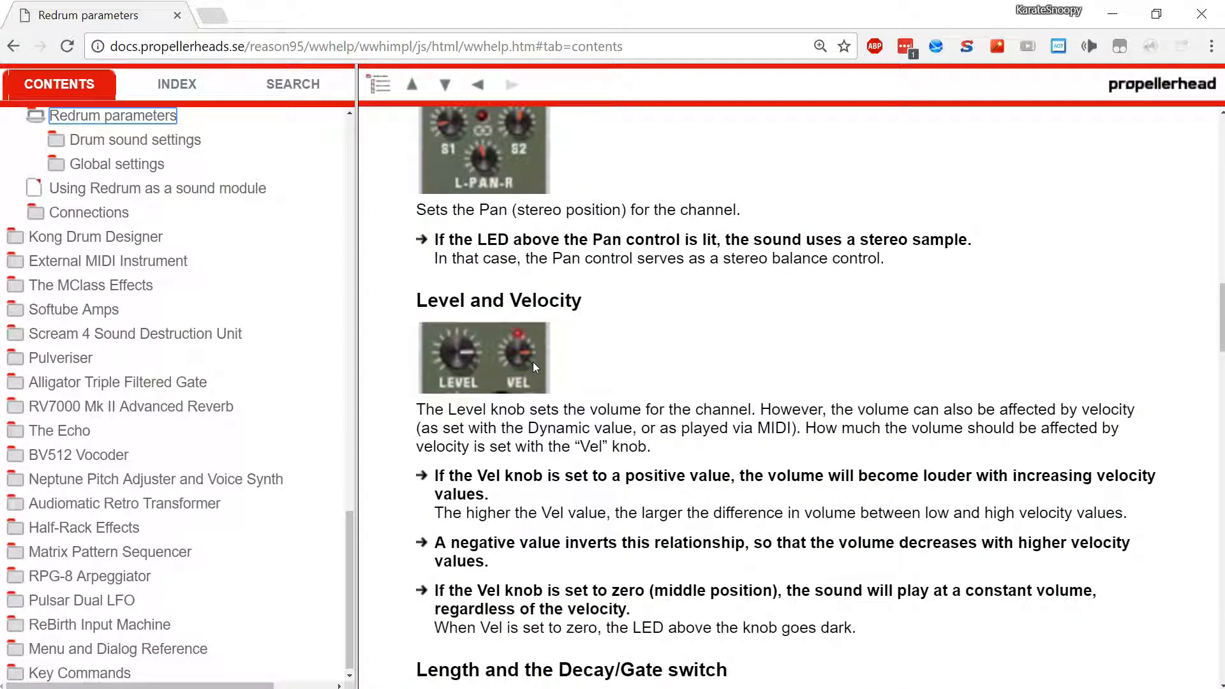
Step: Read the manual's Length and the Decay/Gate switch section, covering Decay mode and Gate mode
{"action": "scroll", "coordinate": [533, 361], "scroll_direction": "down", "scroll_amount": 6}
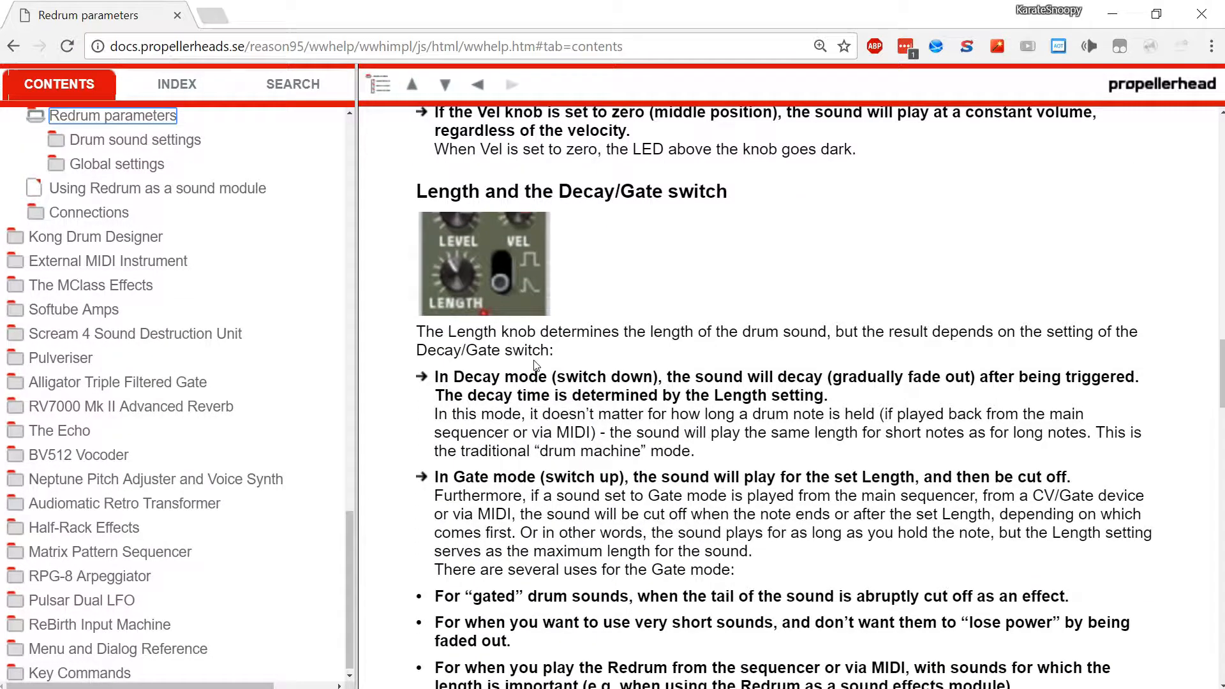
{"action": "scroll", "coordinate": [536, 365], "scroll_direction": "up", "scroll_amount": 3}
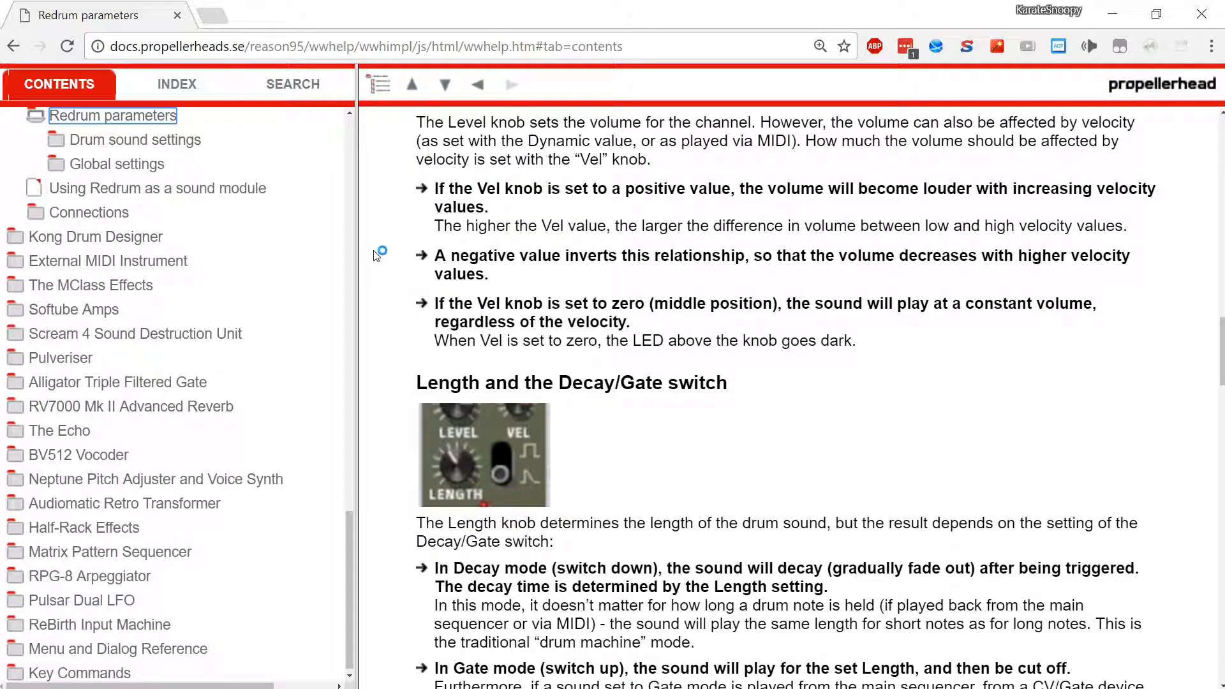
{"action": "scroll", "coordinate": [427, 268], "scroll_direction": "down", "scroll_amount": 2}
{"action": "scroll", "coordinate": [426, 265], "scroll_direction": "down", "scroll_amount": 2}
{"action": "scroll", "coordinate": [426, 265], "scroll_direction": "up", "scroll_amount": 1}
{"action": "scroll", "coordinate": [426, 267], "scroll_direction": "down", "scroll_amount": 1}
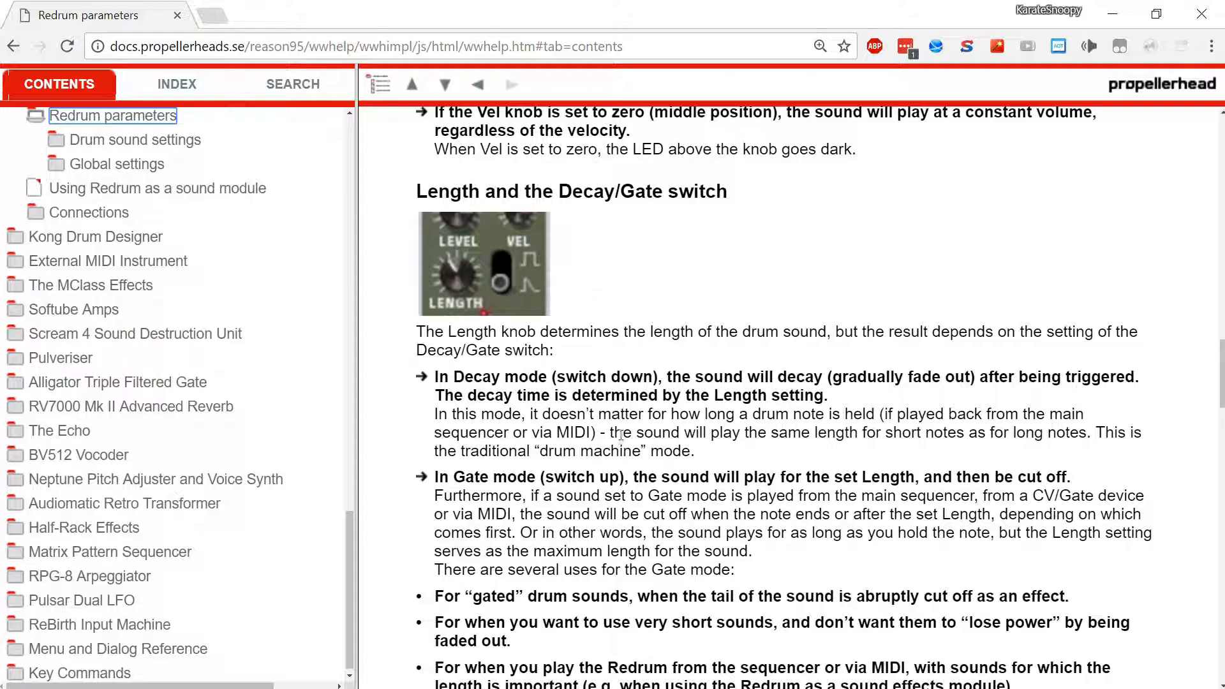
{"action": "scroll", "coordinate": [706, 431], "scroll_direction": "down", "scroll_amount": 1}
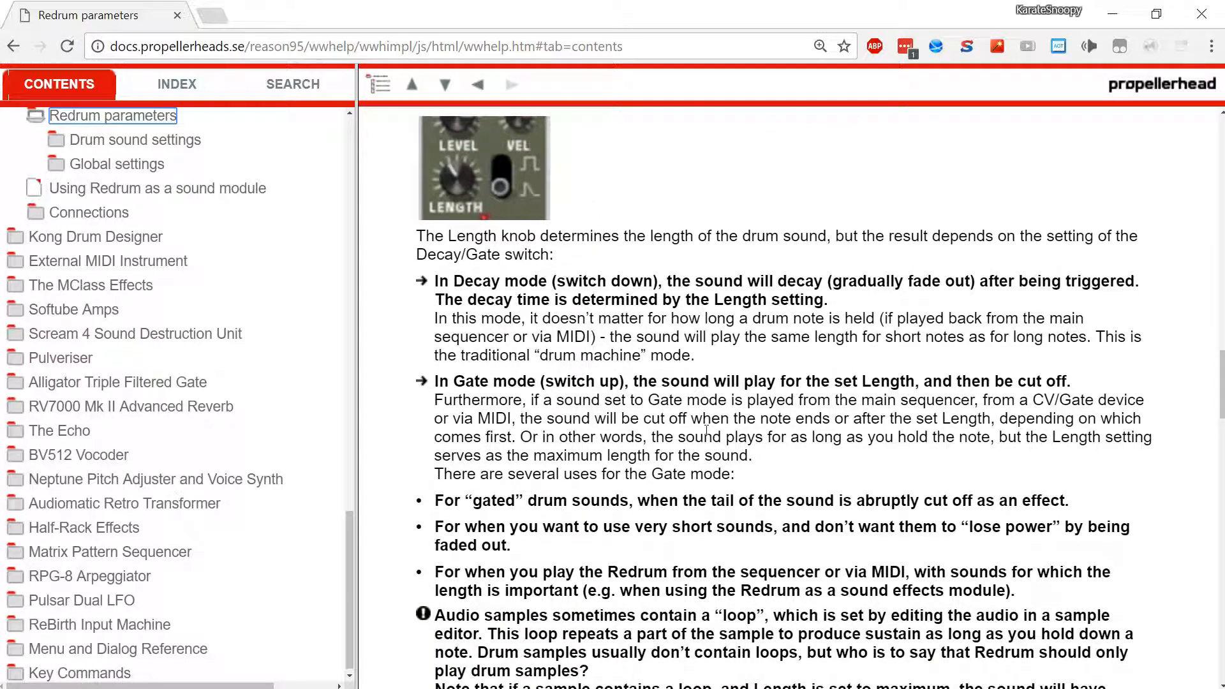
Step: Read the manual's Pitch and Pitch Bend sections, highlighting the explanation of how the Bend value affects the start pitch
{"action": "scroll", "coordinate": [706, 430], "scroll_direction": "down", "scroll_amount": 6}
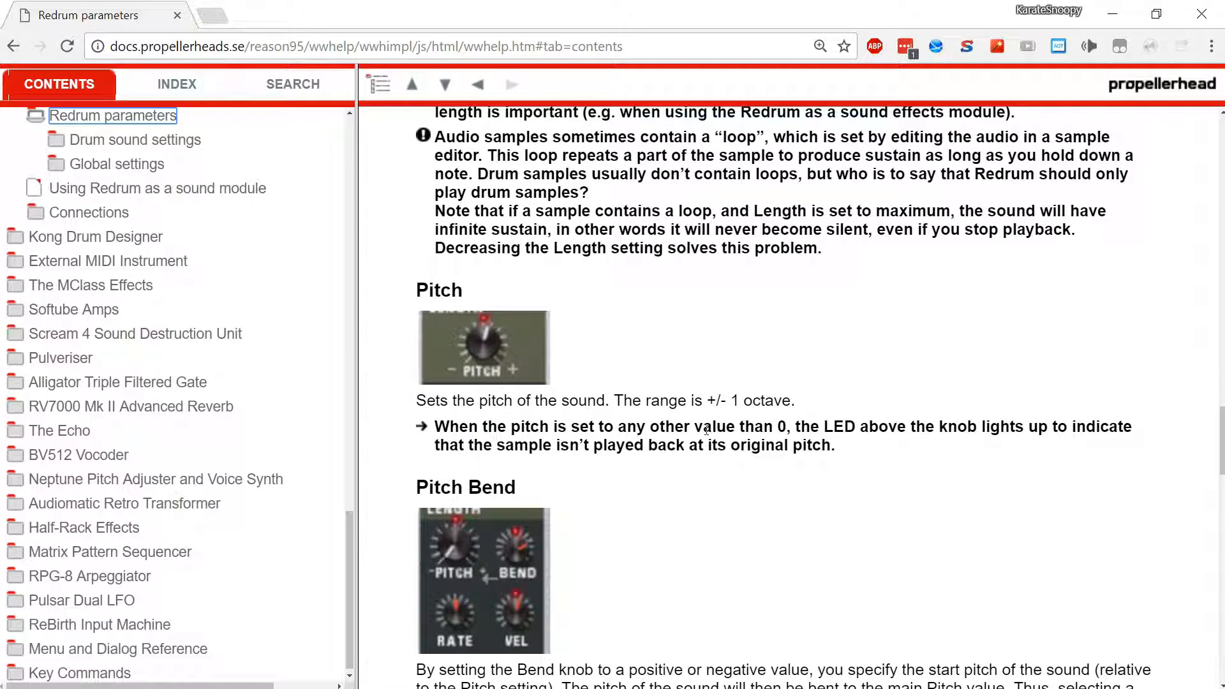
{"action": "scroll", "coordinate": [707, 435], "scroll_direction": "down", "scroll_amount": 3}
{"action": "scroll", "coordinate": [706, 434], "scroll_direction": "up", "scroll_amount": 1}
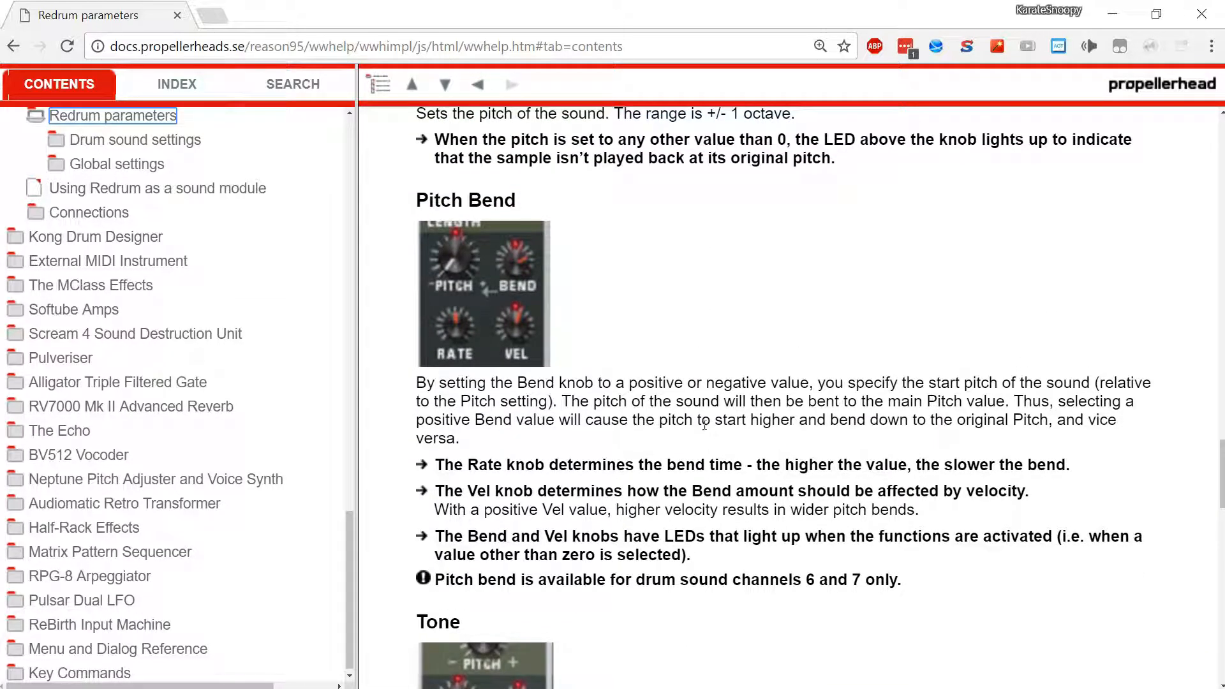
{"action": "left_click_drag", "start_coordinate": [554, 402], "coordinate": [651, 440]}
{"action": "scroll", "coordinate": [650, 439], "scroll_direction": "down", "scroll_amount": 3}
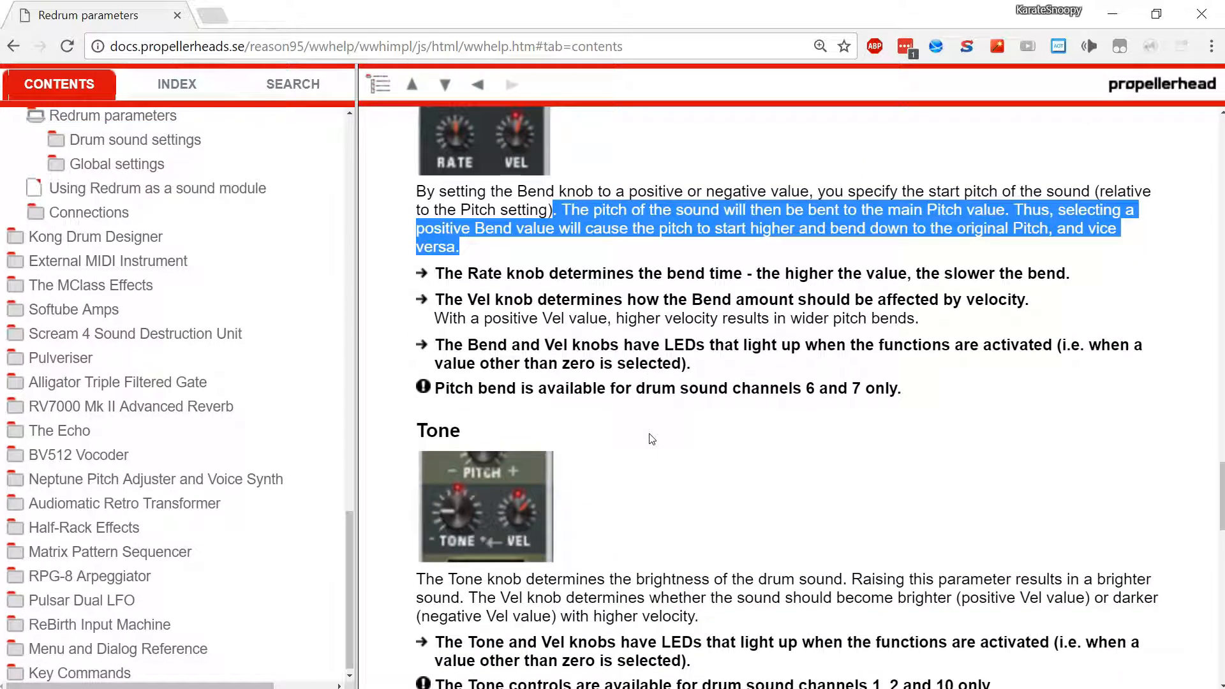
Step: Read the manual's Tone section, highlighting how the Tone and Vel knobs affect the sound's brightness
{"action": "scroll", "coordinate": [651, 439], "scroll_direction": "down", "scroll_amount": 2}
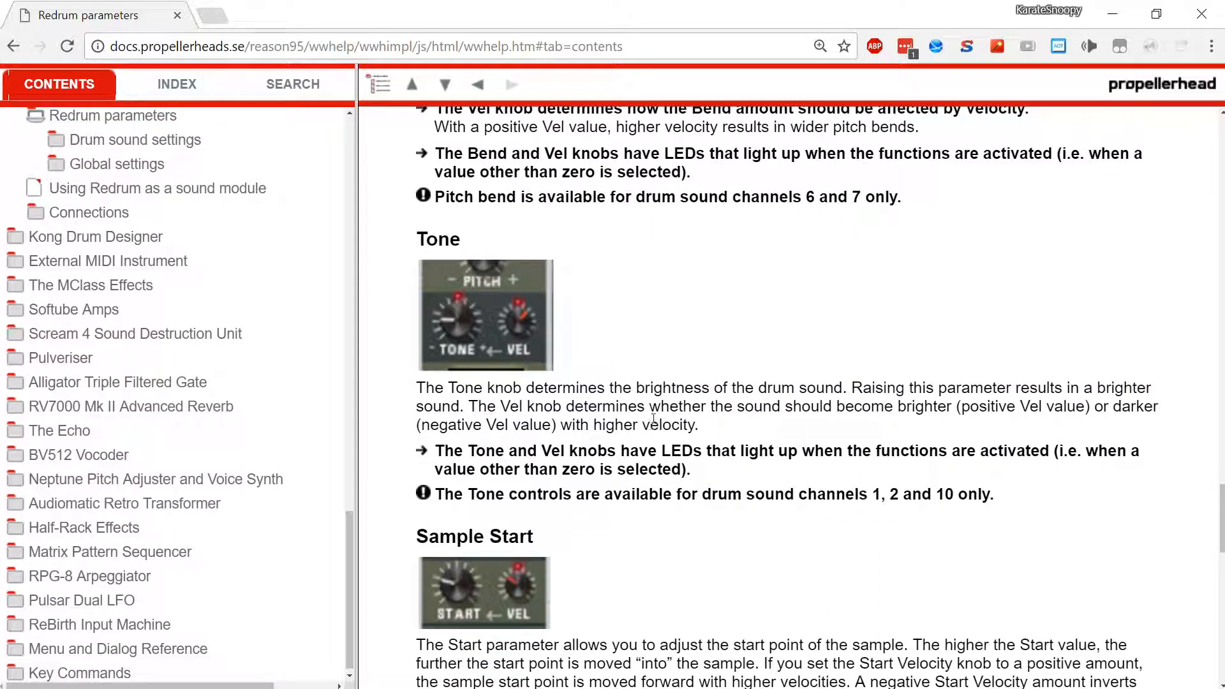
{"action": "left_click_drag", "start_coordinate": [479, 406], "coordinate": [753, 405]}
{"action": "left_click_drag", "start_coordinate": [825, 389], "coordinate": [473, 379]}
{"action": "left_click", "coordinate": [473, 379]}
Step: Read the manual's Sample Start and Channel 8 & 9 Exclusive sections, highlighting the open and closed hi-hat application
{"action": "scroll", "coordinate": [638, 363], "scroll_direction": "down", "scroll_amount": 6}
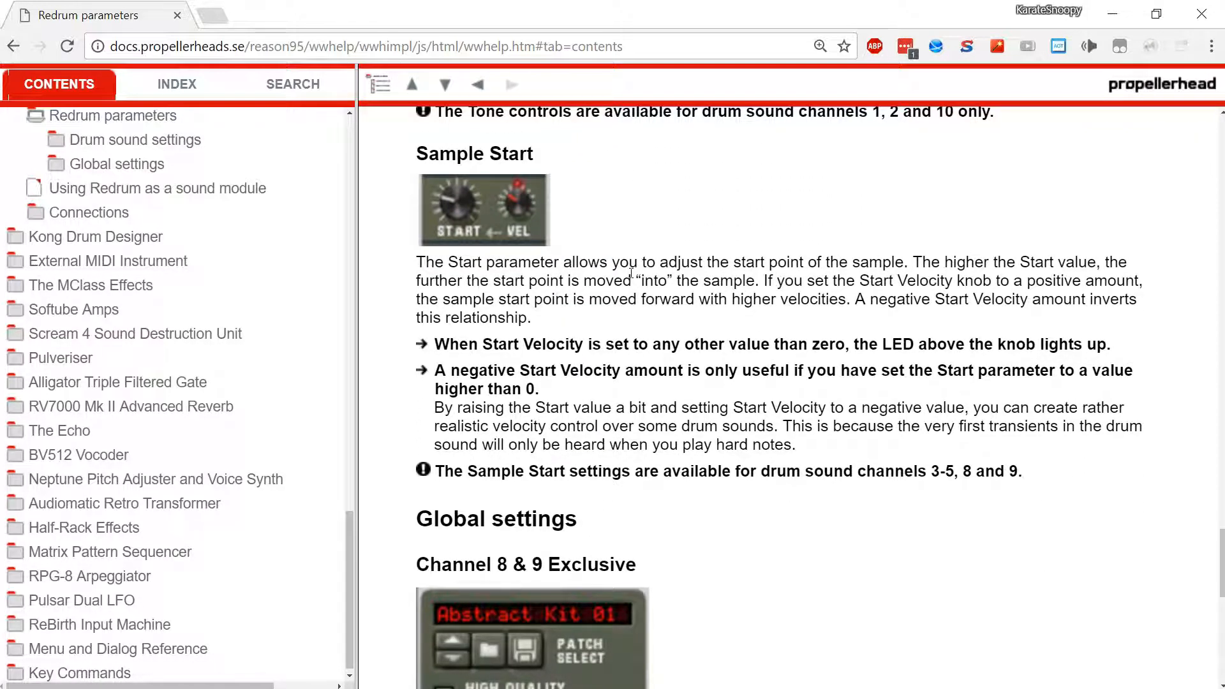
{"action": "scroll", "coordinate": [631, 273], "scroll_direction": "down", "scroll_amount": 5}
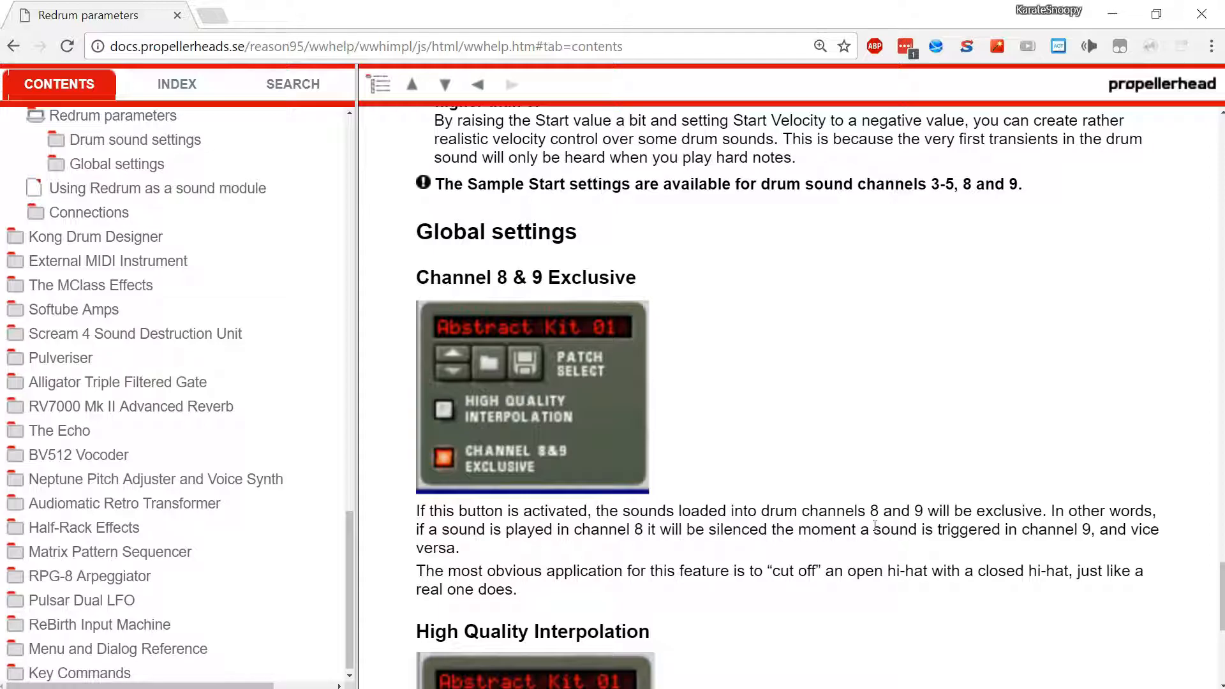
{"action": "left_click_drag", "start_coordinate": [445, 571], "coordinate": [518, 592]}
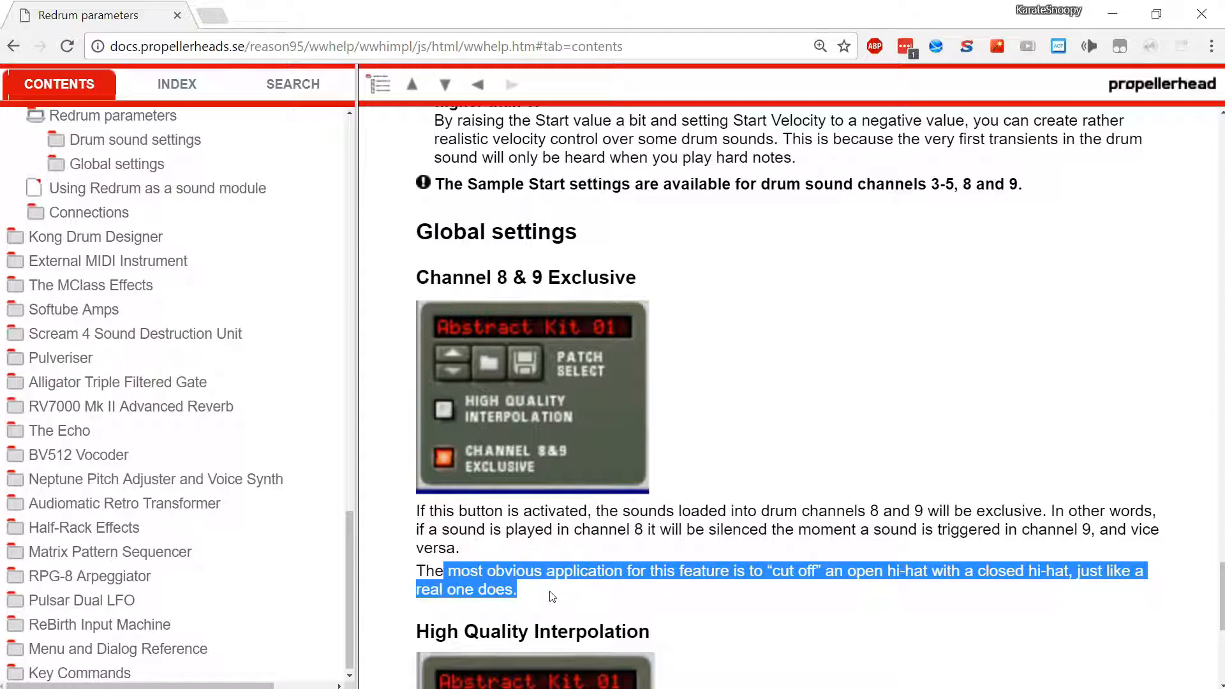
Step: Switch to Reason, turn on Redrum's Channel 8&9 Exclusive, select channel 8, and audition the sounds of channels 8 and 9
{"action": "key", "text": "alt+Tab"}
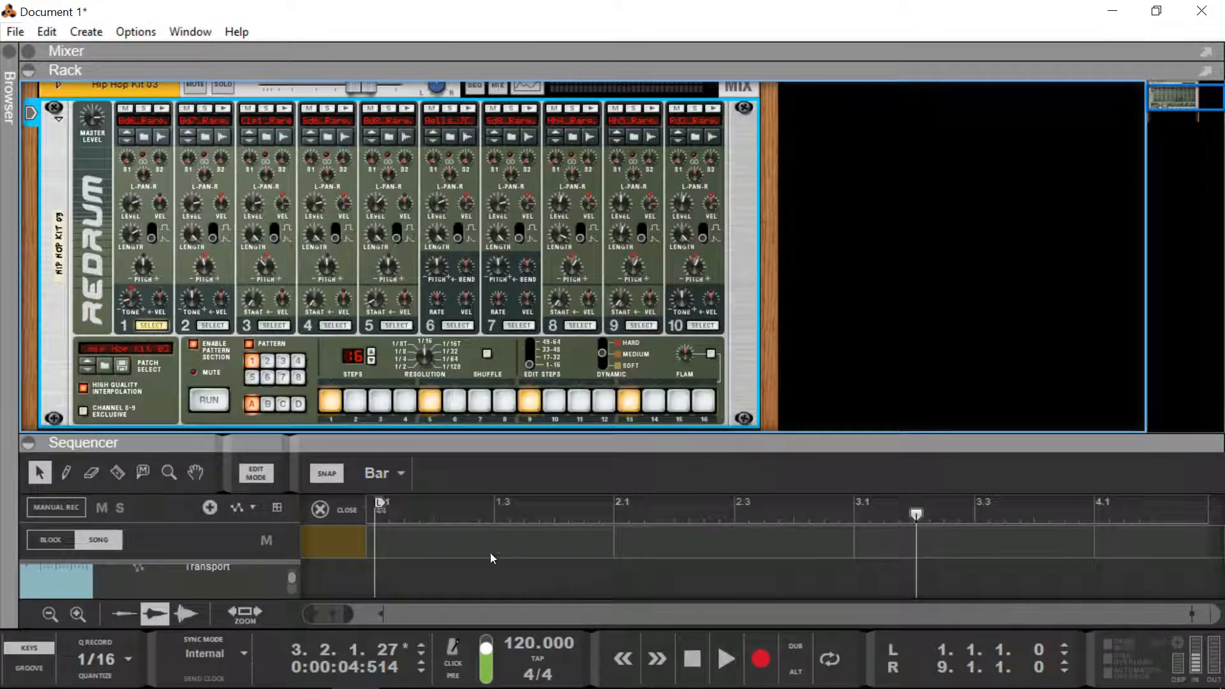
{"action": "left_click", "coordinate": [85, 411]}
{"action": "left_click", "coordinate": [587, 326]}
{"action": "left_click", "coordinate": [593, 111]}
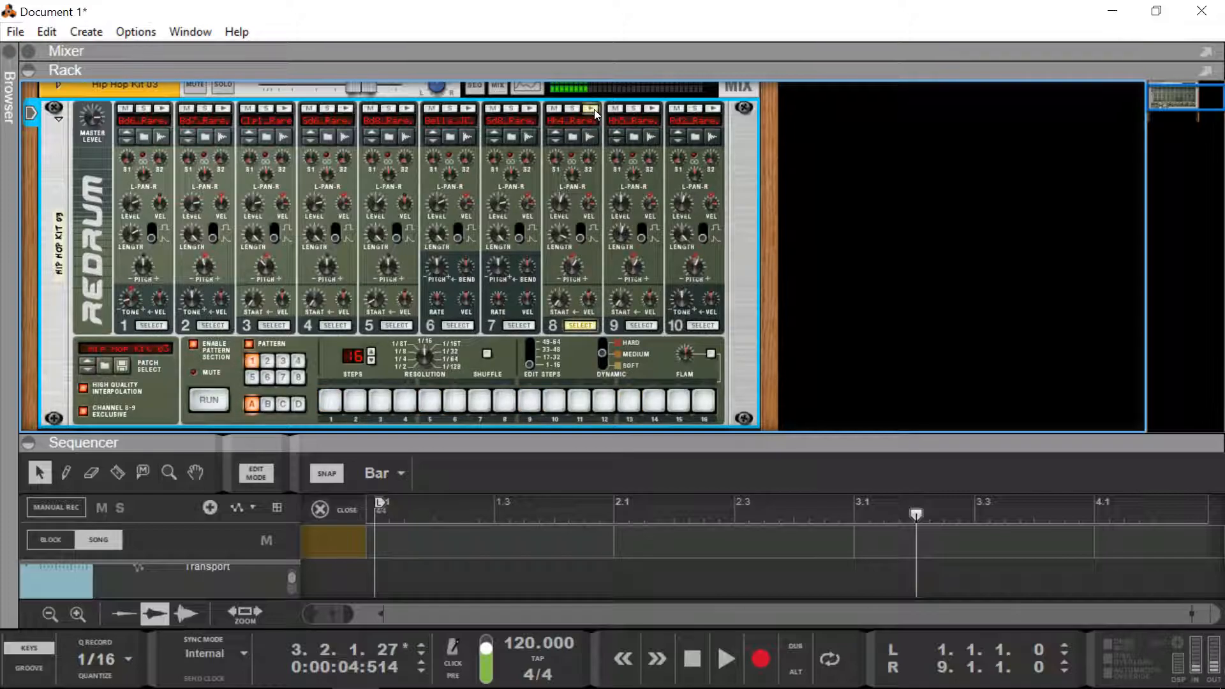
{"action": "left_click", "coordinate": [653, 110]}
Step: Browse the 05_HiHats samples for Redrum channel 8 and load Hh3_Xtc5.wav
{"action": "left_click", "coordinate": [577, 135]}
{"action": "left_click", "coordinate": [224, 314]}
{"action": "left_click", "coordinate": [220, 297]}
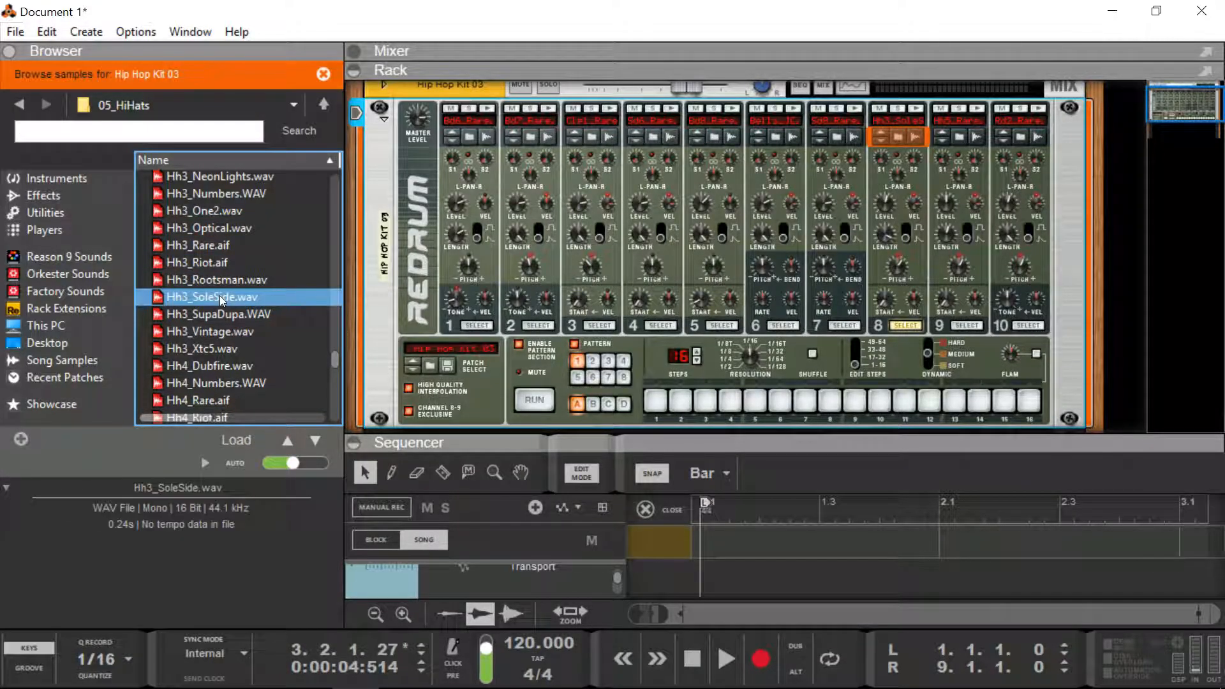
{"action": "left_click", "coordinate": [250, 316]}
{"action": "left_click", "coordinate": [229, 348]}
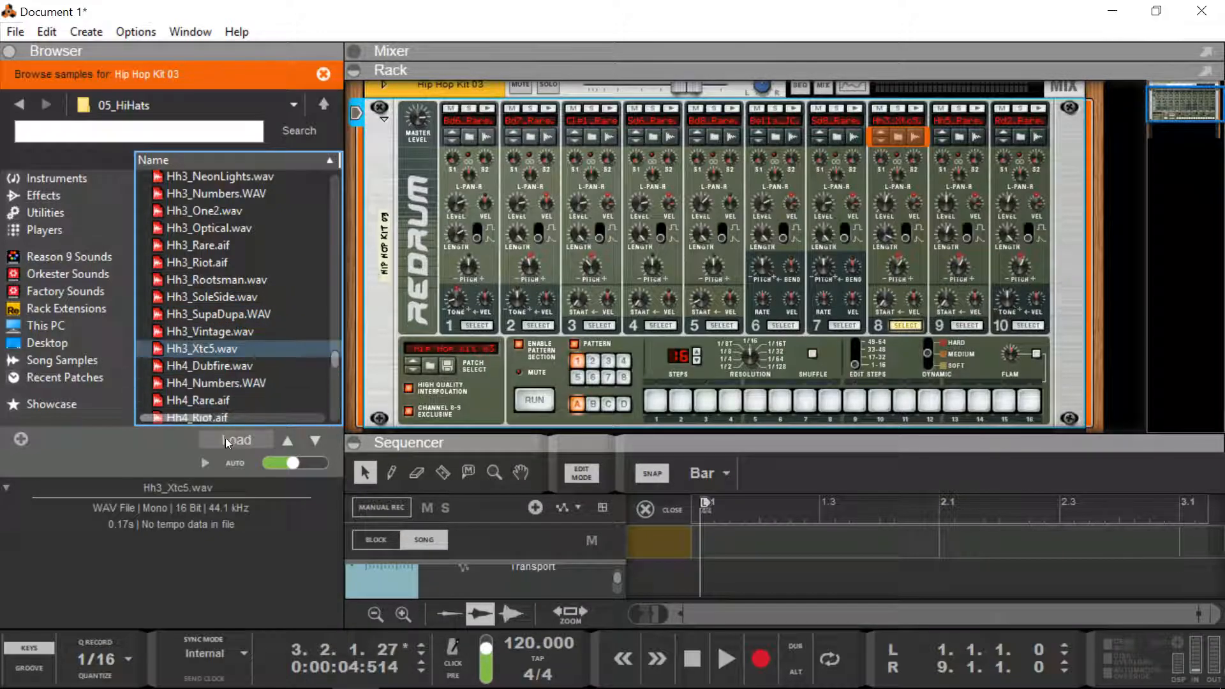
Step: Turn on automatic sample preview and audition Hh3_Riot.aif, Hh3_Rare.aif, Hh3_Optical.wav and Hh3_One2.wav
{"action": "left_click", "coordinate": [221, 459]}
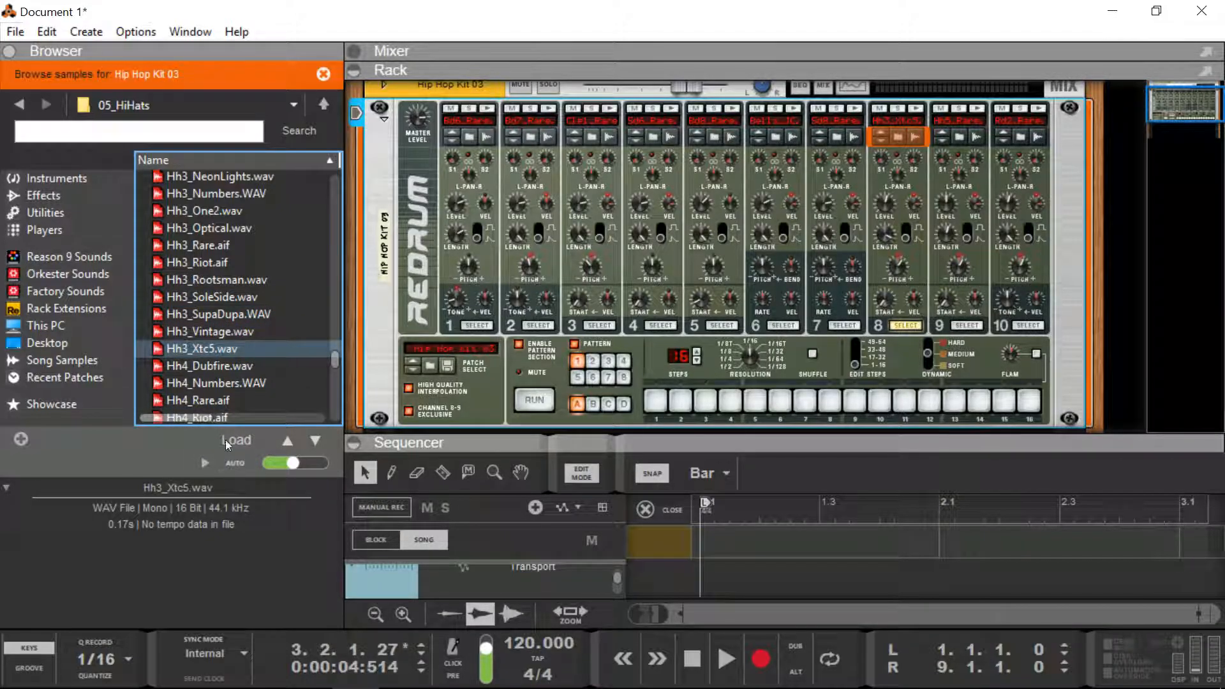
{"action": "left_click", "coordinate": [231, 263]}
{"action": "left_click", "coordinate": [227, 246]}
{"action": "left_click", "coordinate": [222, 230]}
{"action": "left_click", "coordinate": [218, 212]}
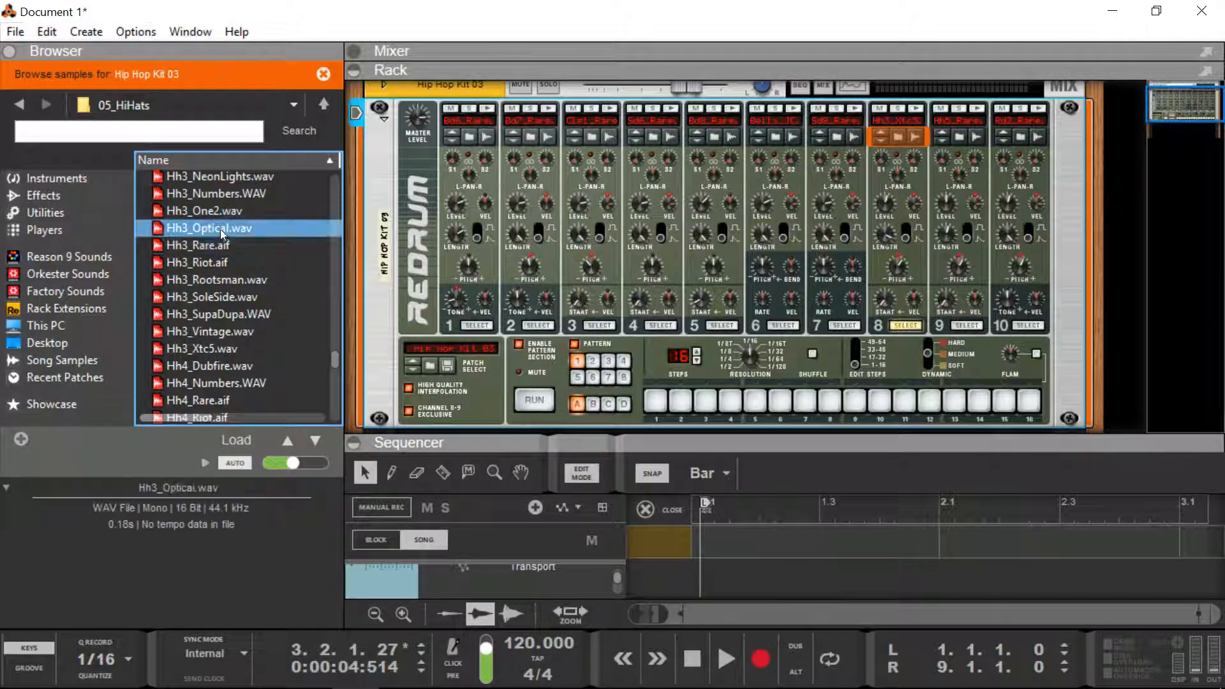
Step: Audition more hi-hat samples earlier in the 05_HiHats folder, including Hh2_DubHead.wav and HH1lng2.aif
{"action": "scroll", "coordinate": [217, 213], "scroll_direction": "up", "scroll_amount": 4}
{"action": "left_click", "coordinate": [218, 214]}
{"action": "left_click", "coordinate": [243, 231]}
{"action": "left_click", "coordinate": [245, 246]}
{"action": "scroll", "coordinate": [246, 255], "scroll_direction": "up", "scroll_amount": 6}
{"action": "left_click", "coordinate": [246, 262]}
{"action": "scroll", "coordinate": [245, 259], "scroll_direction": "up", "scroll_amount": 1}
{"action": "left_click", "coordinate": [228, 211]}
{"action": "left_click", "coordinate": [233, 245]}
{"action": "left_click", "coordinate": [237, 348]}
{"action": "scroll", "coordinate": [240, 259], "scroll_direction": "up", "scroll_amount": 5}
{"action": "left_click", "coordinate": [241, 227]}
{"action": "left_click", "coordinate": [241, 210]}
{"action": "left_click", "coordinate": [241, 194]}
{"action": "scroll", "coordinate": [241, 250], "scroll_direction": "up", "scroll_amount": 6}
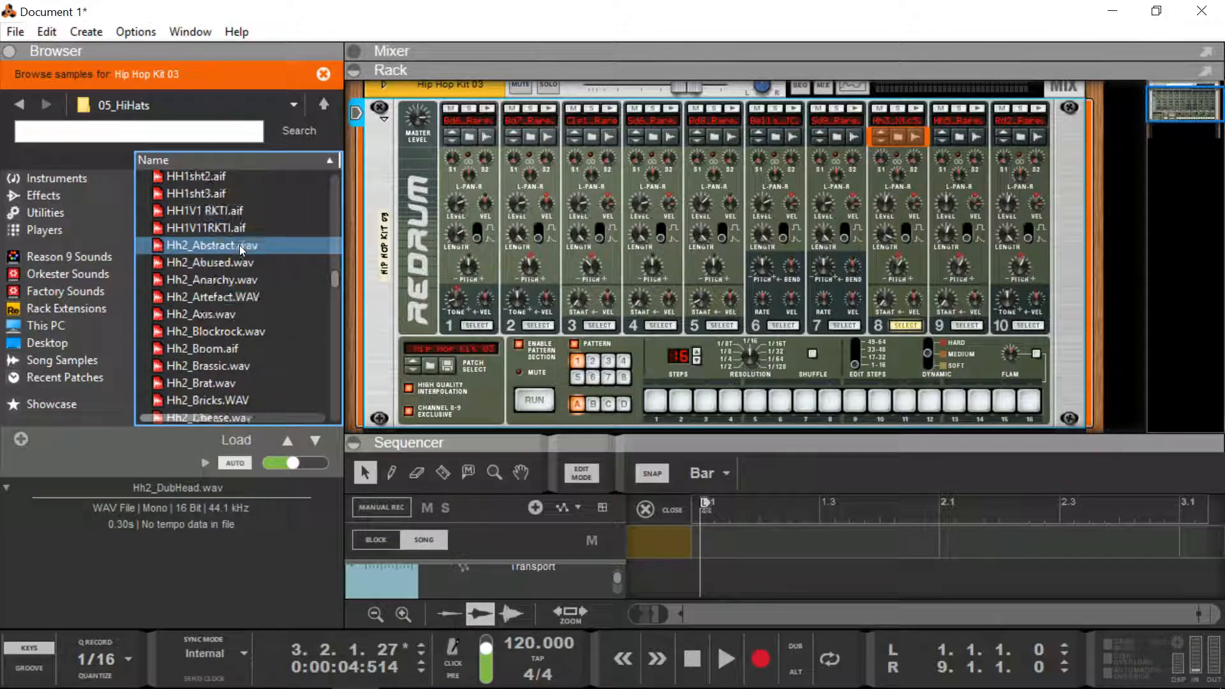
{"action": "scroll", "coordinate": [241, 249], "scroll_direction": "up", "scroll_amount": 3}
{"action": "left_click", "coordinate": [217, 210]}
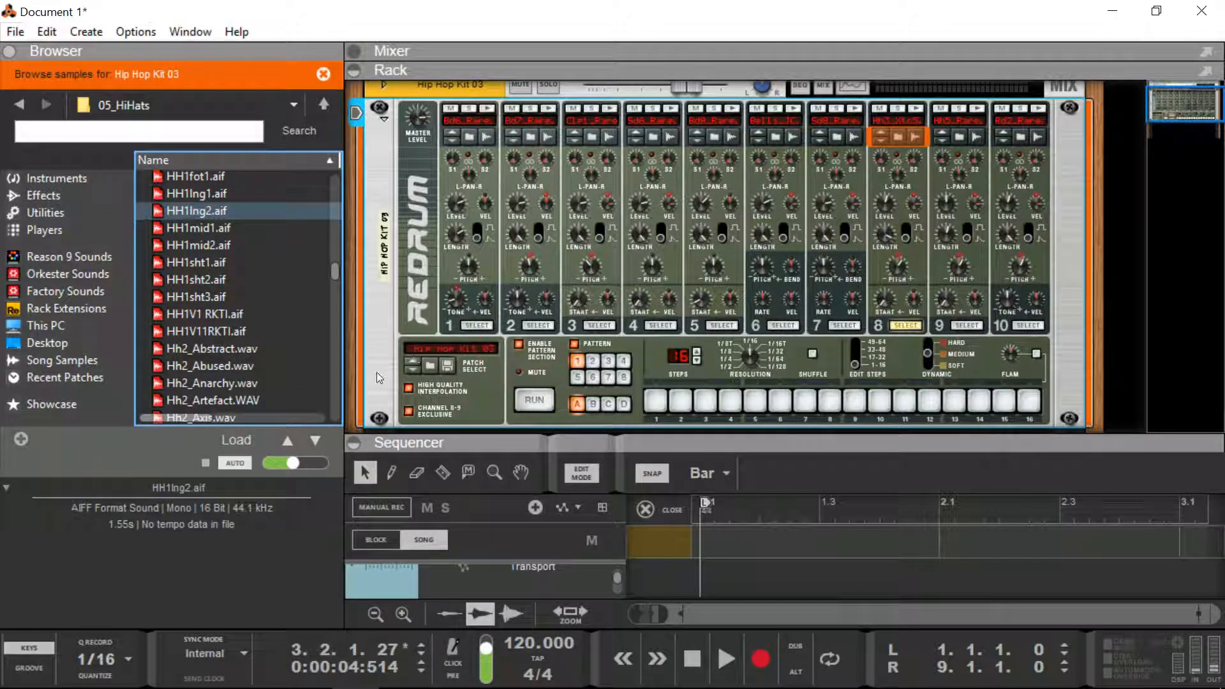
Step: Load HH1lng2.aif into Redrum channel 8, start browsing samples for channel 9, and audition Hh3_SoleSide.wav
{"action": "double_click", "coordinate": [228, 212]}
{"action": "left_click", "coordinate": [960, 138]}
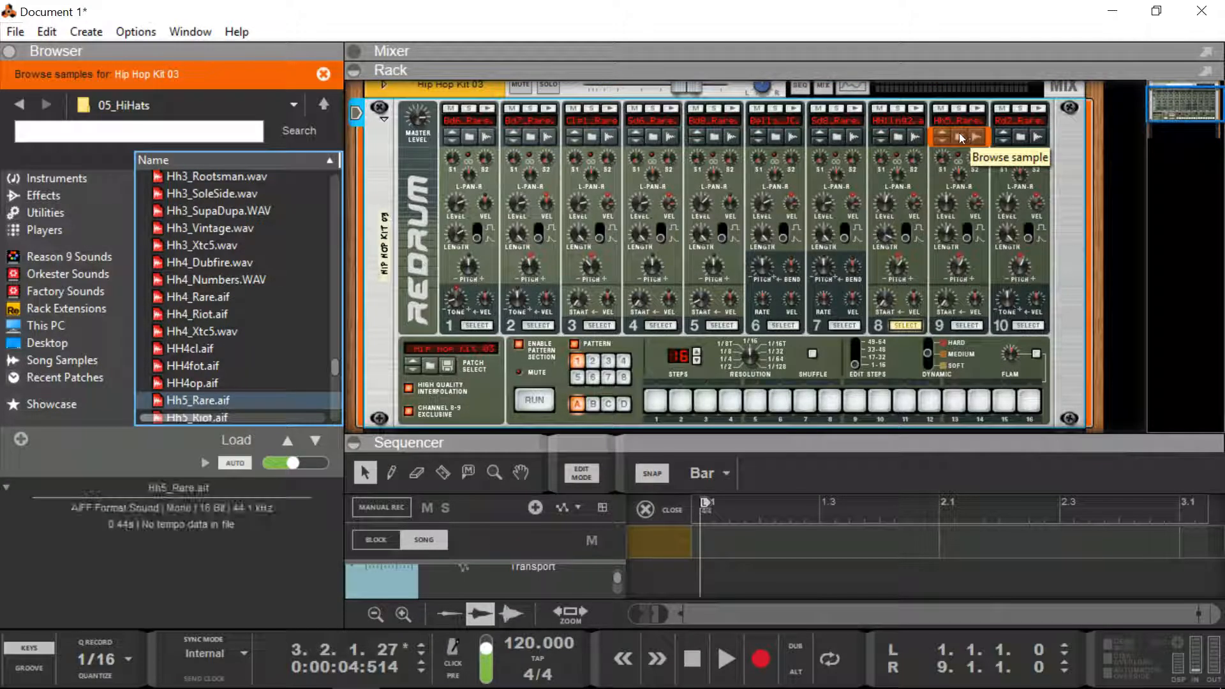
{"action": "left_click", "coordinate": [288, 227]}
{"action": "left_click", "coordinate": [236, 194]}
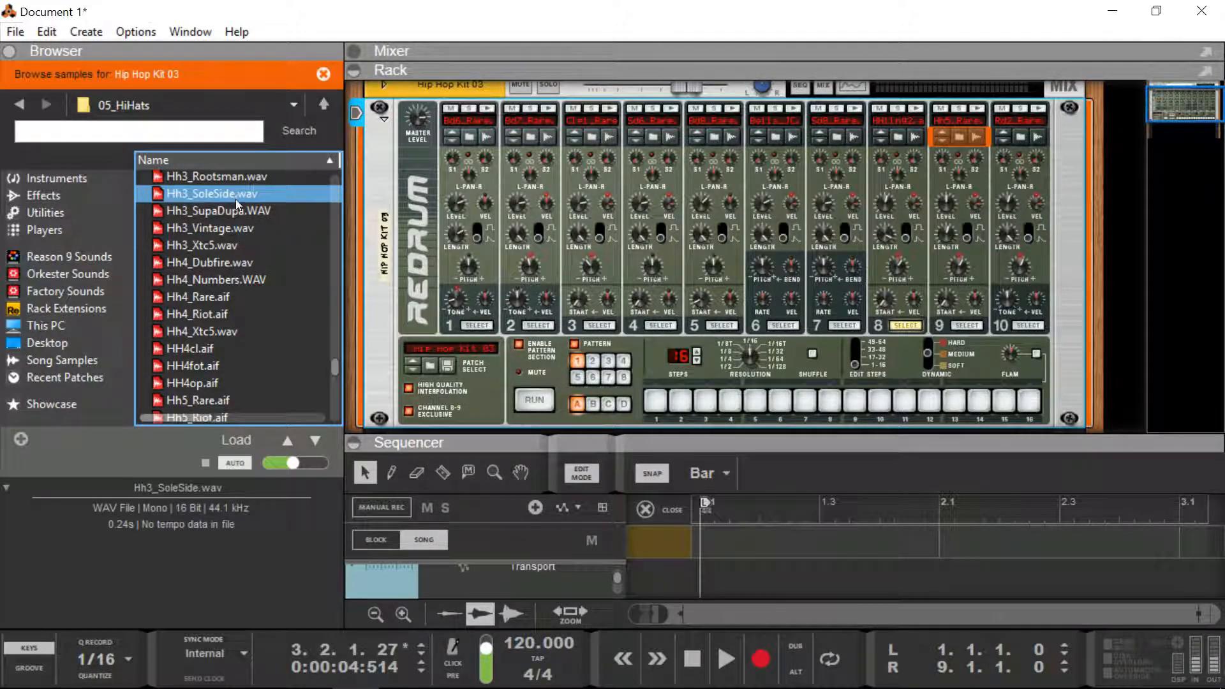
Step: Audition various hi-hat samples for channel 9, working back towards the start of the 05_HiHats folder
{"action": "scroll", "coordinate": [235, 198], "scroll_direction": "up", "scroll_amount": 7}
{"action": "double_click", "coordinate": [236, 226]}
{"action": "scroll", "coordinate": [236, 220], "scroll_direction": "up", "scroll_amount": 4}
{"action": "left_click", "coordinate": [236, 216]}
{"action": "scroll", "coordinate": [236, 216], "scroll_direction": "up", "scroll_amount": 1}
{"action": "left_click", "coordinate": [236, 216]}
{"action": "scroll", "coordinate": [233, 207], "scroll_direction": "up", "scroll_amount": 5}
{"action": "left_click", "coordinate": [234, 209]}
{"action": "scroll", "coordinate": [234, 210], "scroll_direction": "up", "scroll_amount": 4}
{"action": "scroll", "coordinate": [233, 209], "scroll_direction": "up", "scroll_amount": 4}
{"action": "left_click", "coordinate": [234, 209]}
Step: Audition Hh1_Riot.aif and load HH1mid2.aif into Redrum channel 9
{"action": "scroll", "coordinate": [232, 209], "scroll_direction": "up", "scroll_amount": 5}
{"action": "left_click", "coordinate": [232, 209]}
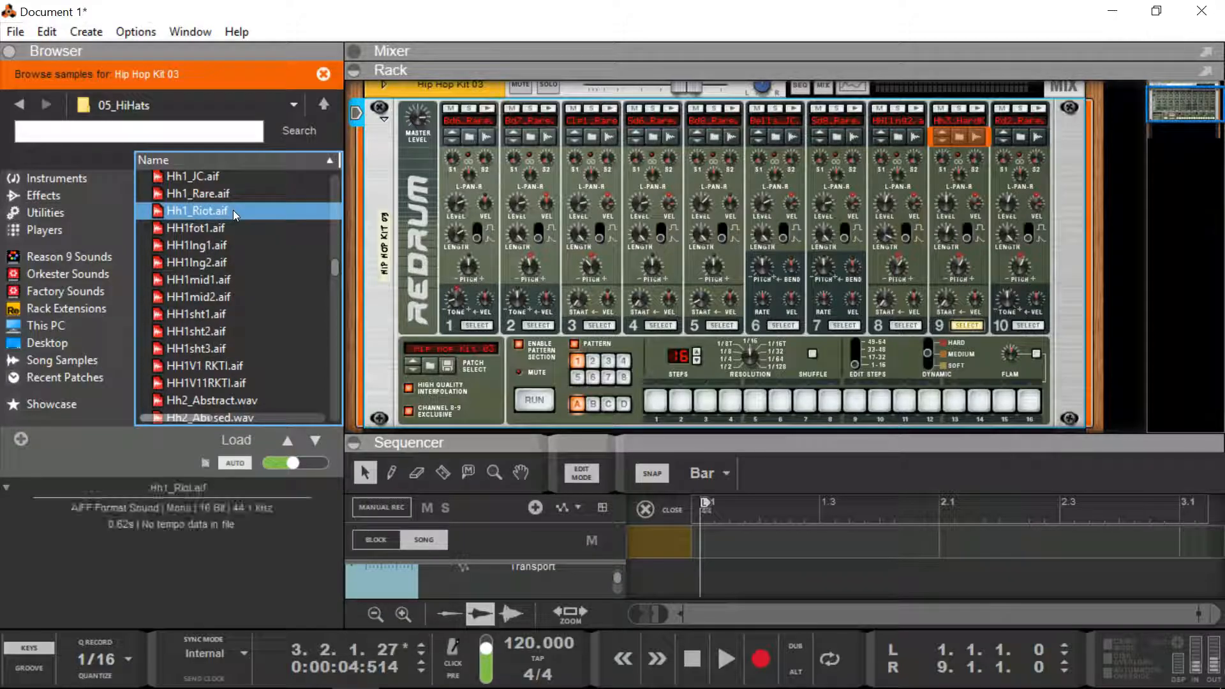
{"action": "left_click", "coordinate": [228, 290]}
{"action": "double_click", "coordinate": [229, 293]}
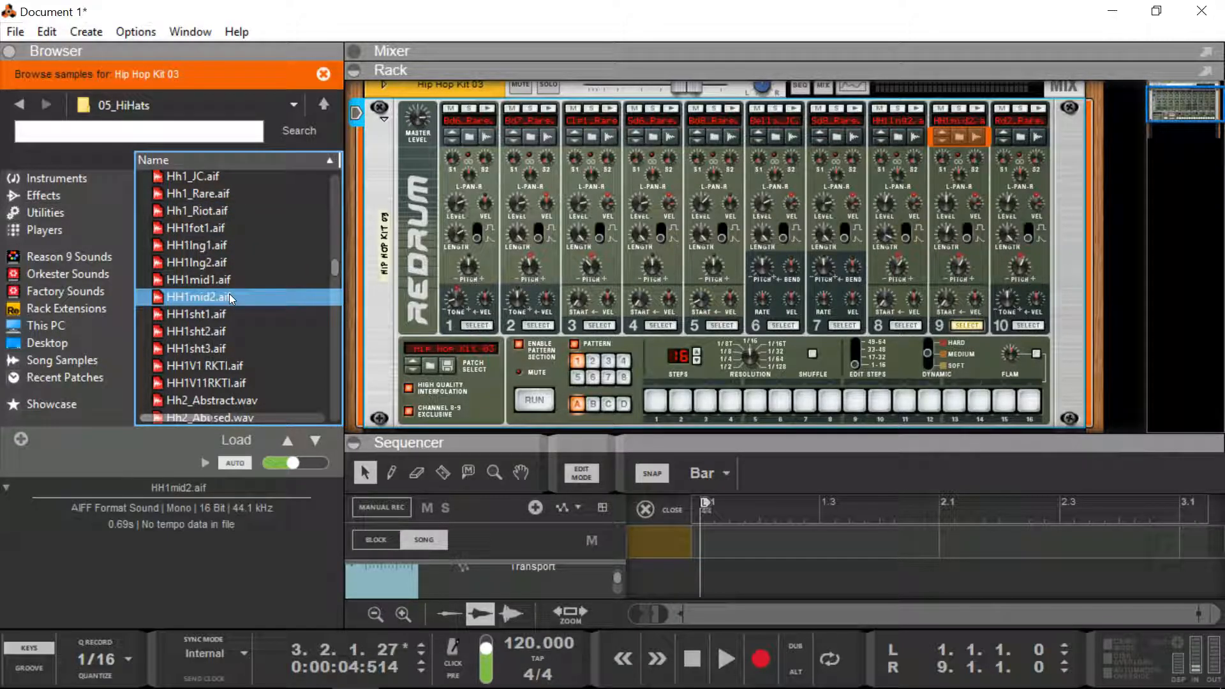
Step: Select channel 8, switch to pattern A3, fill all 16 steps, and run the pattern briefly to hear it
{"action": "left_click", "coordinate": [906, 325]}
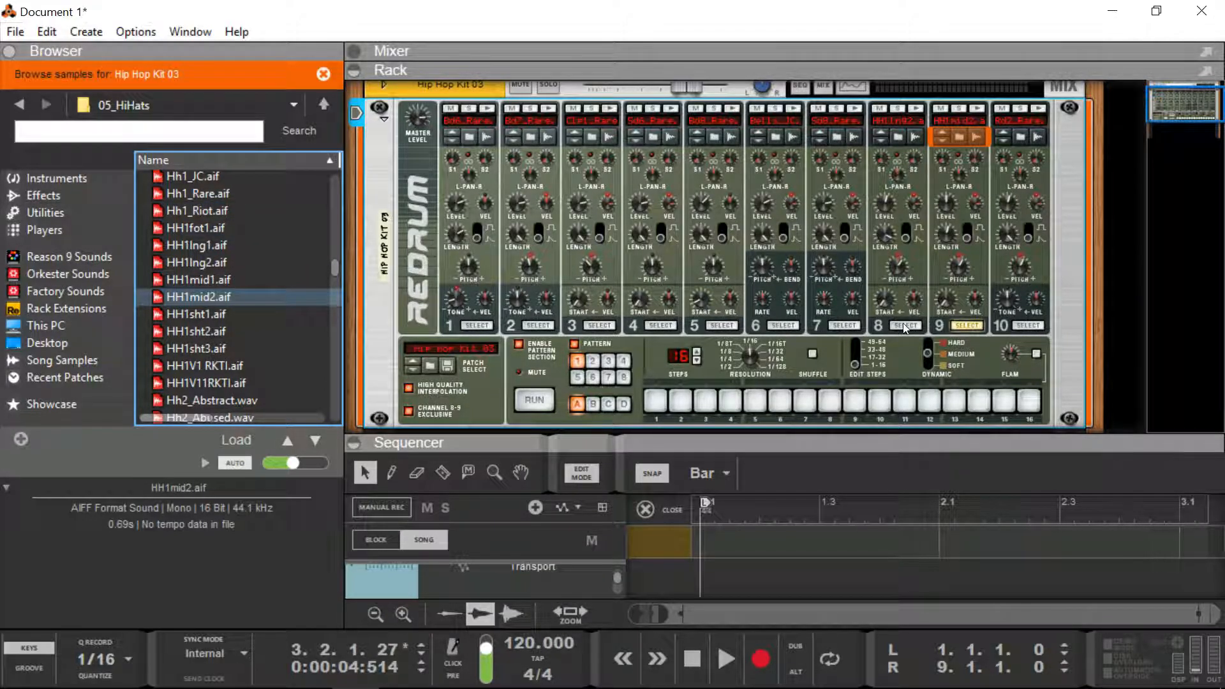
{"action": "left_click", "coordinate": [608, 360]}
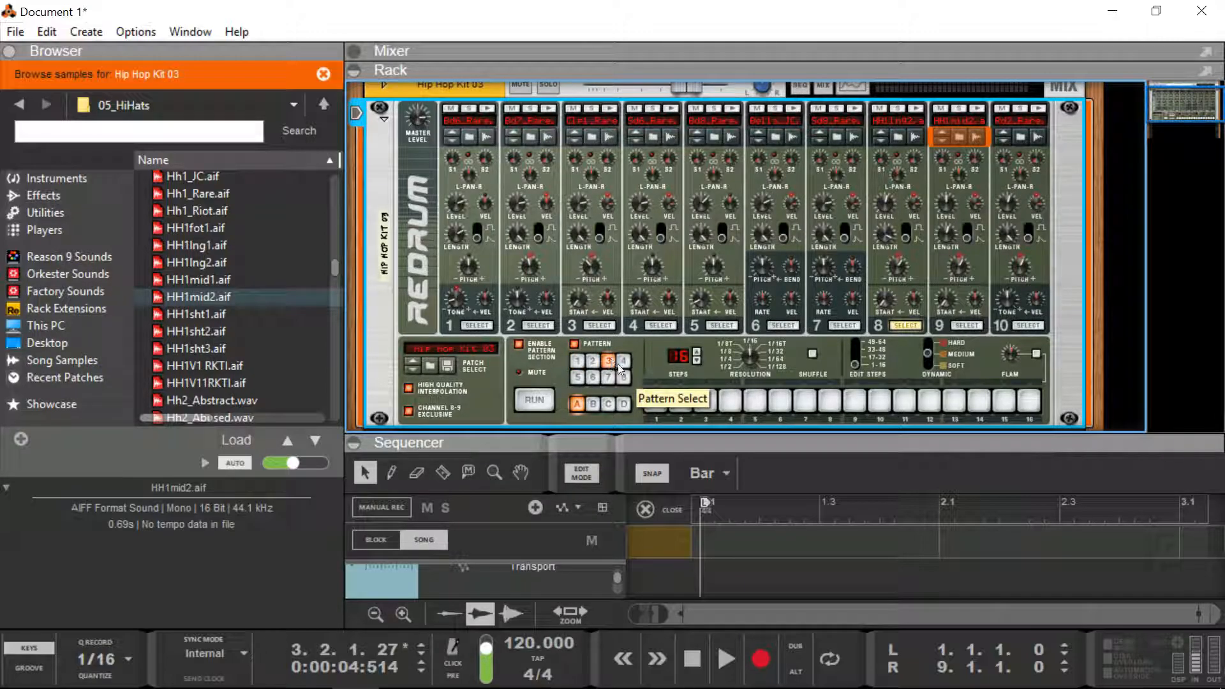
{"action": "left_click", "coordinate": [655, 401]}
{"action": "left_click", "coordinate": [728, 401]}
{"action": "left_click", "coordinate": [728, 401]}
{"action": "left_click", "coordinate": [755, 400]}
{"action": "mouse_move", "coordinate": [855, 401]}
{"action": "left_mouse_down"}
{"action": "mouse_move", "coordinate": [655, 401]}
{"action": "mouse_move", "coordinate": [1028, 400]}
{"action": "left_mouse_up"}
{"action": "left_click", "coordinate": [551, 400]}
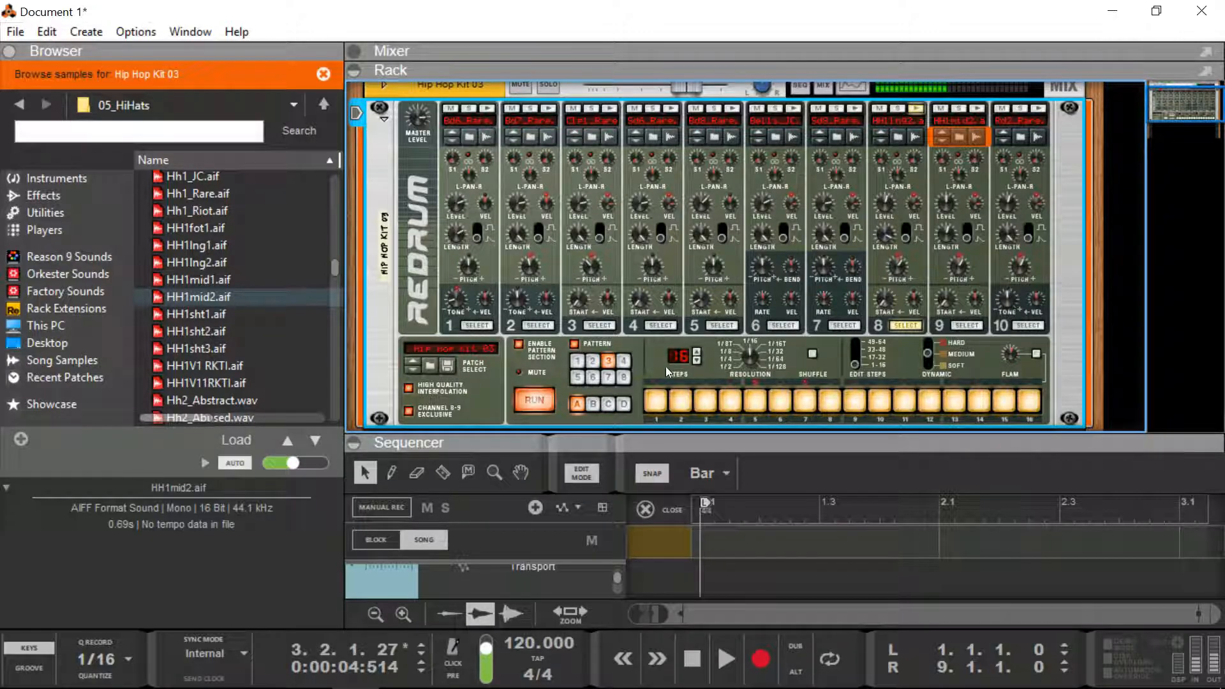
{"action": "left_click", "coordinate": [543, 398]}
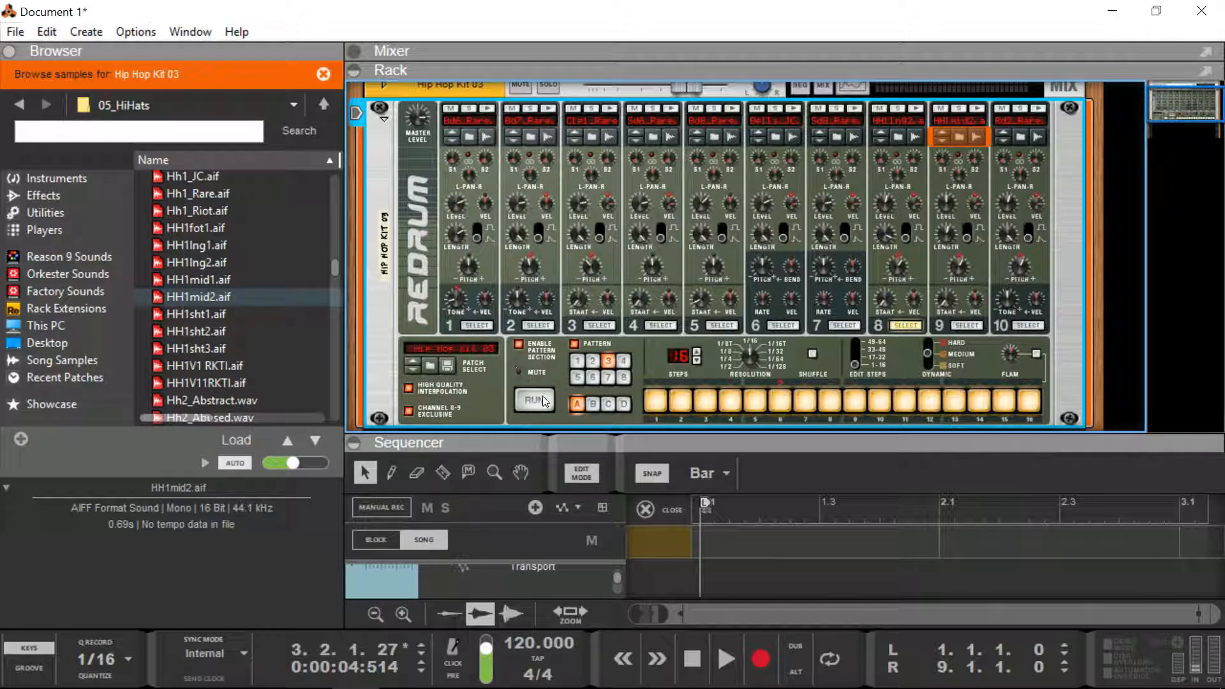
Step: Switch to pattern A4, fill all 16 steps for channel 8, run the pattern, and end sample browsing
{"action": "right_click", "coordinate": [643, 364]}
{"action": "left_click", "coordinate": [624, 361]}
{"action": "left_click_drag", "start_coordinate": [656, 400], "coordinate": [1028, 401]}
{"action": "left_click", "coordinate": [538, 406]}
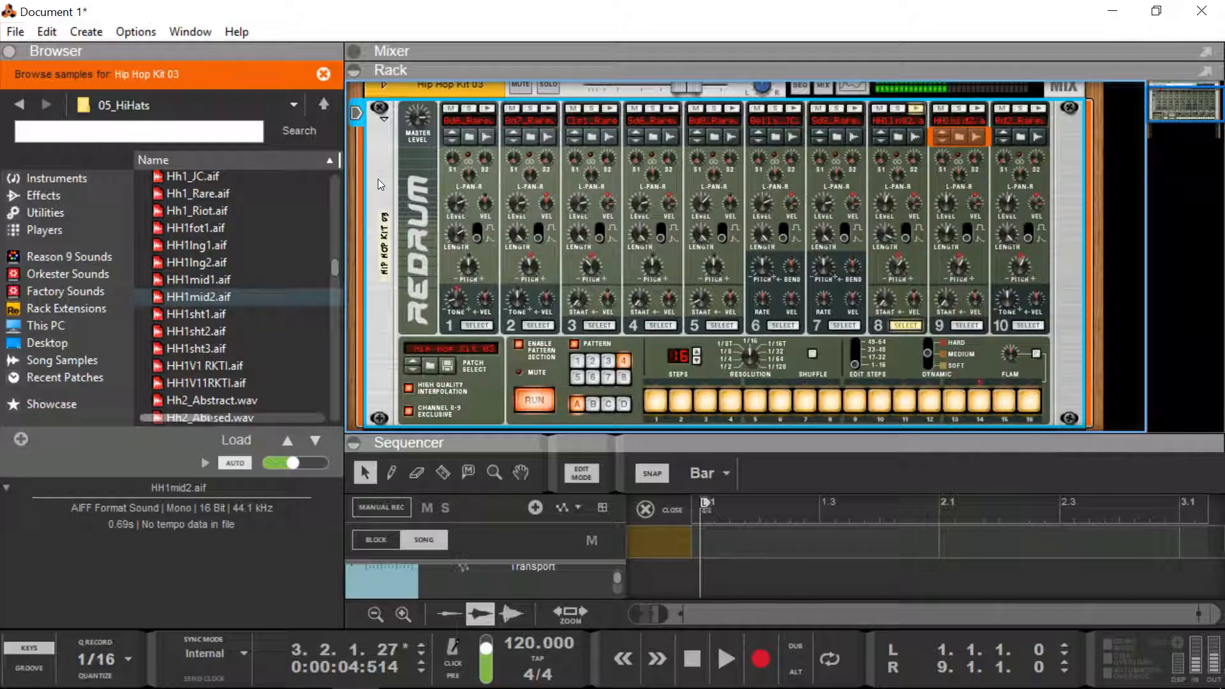
{"action": "left_click", "coordinate": [323, 74]}
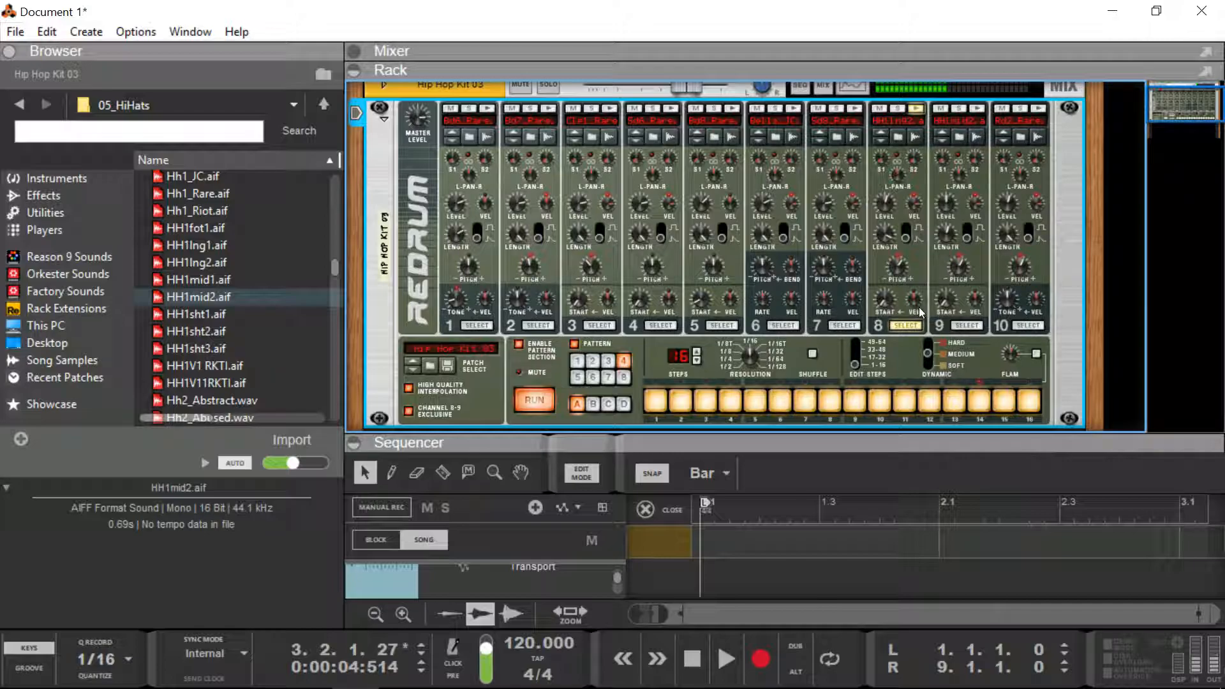
Step: Enter steps 2 to 11 for channel 9 in pattern A4, then compare the steps of channels 8 and 9
{"action": "left_click", "coordinate": [967, 325]}
{"action": "left_click_drag", "start_coordinate": [679, 399], "coordinate": [909, 405]}
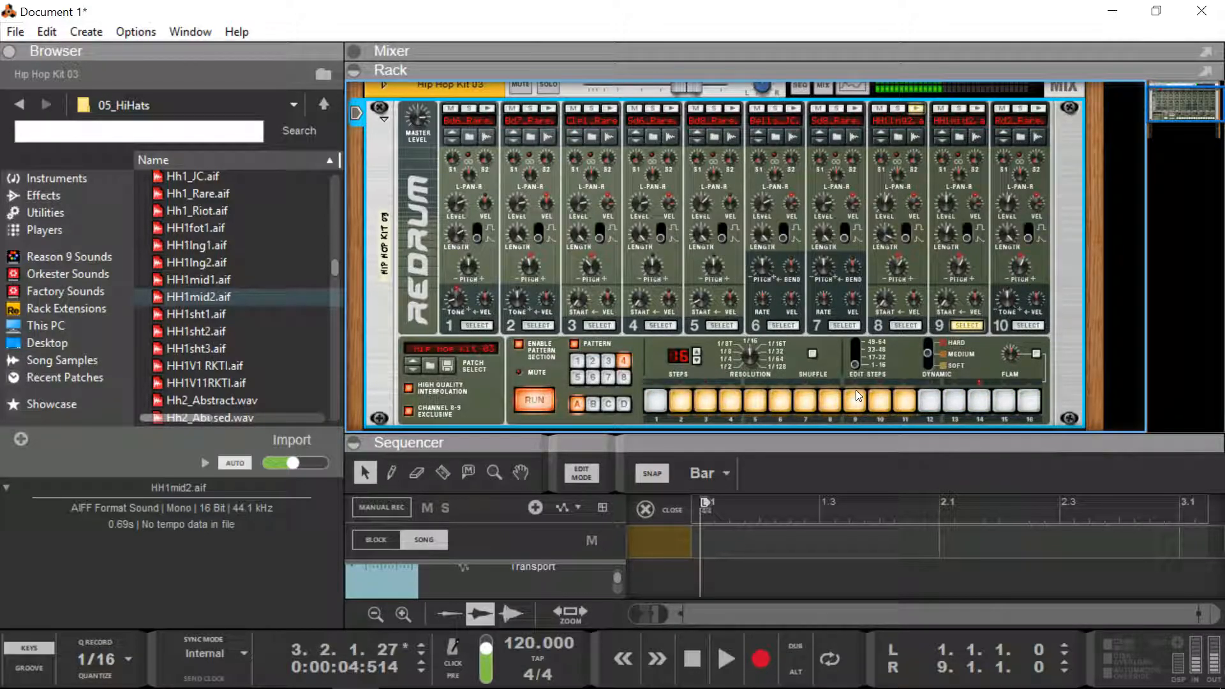
{"action": "left_click", "coordinate": [907, 326]}
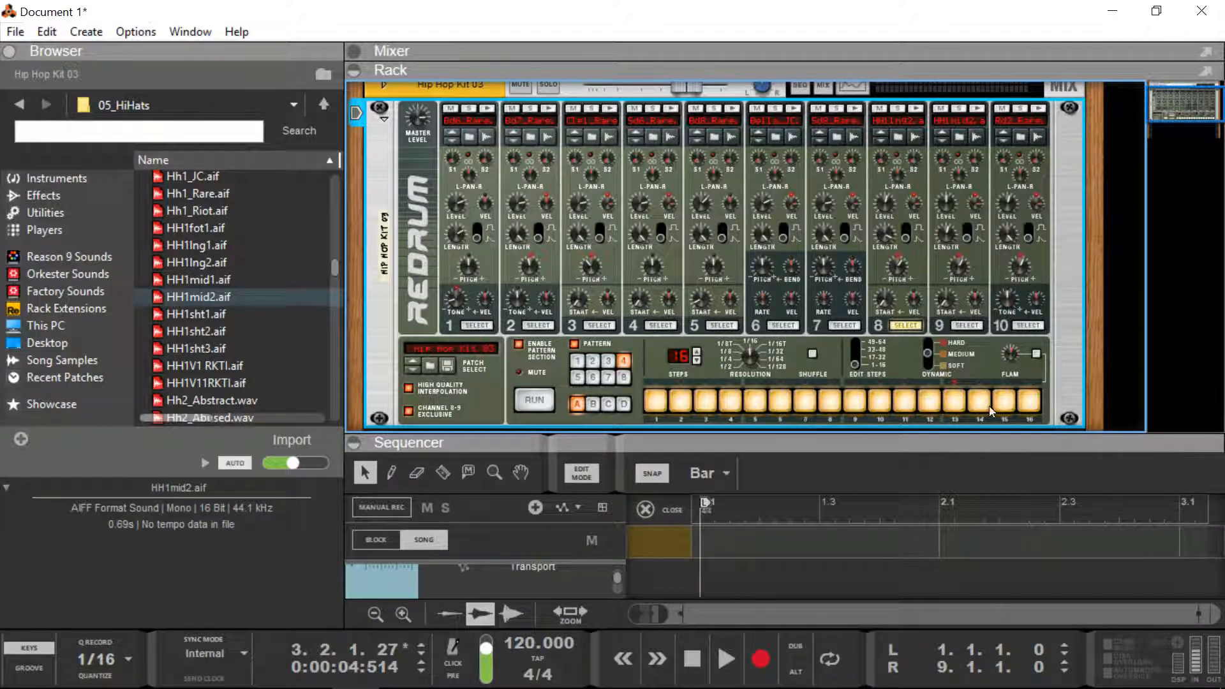
{"action": "left_click", "coordinate": [960, 326]}
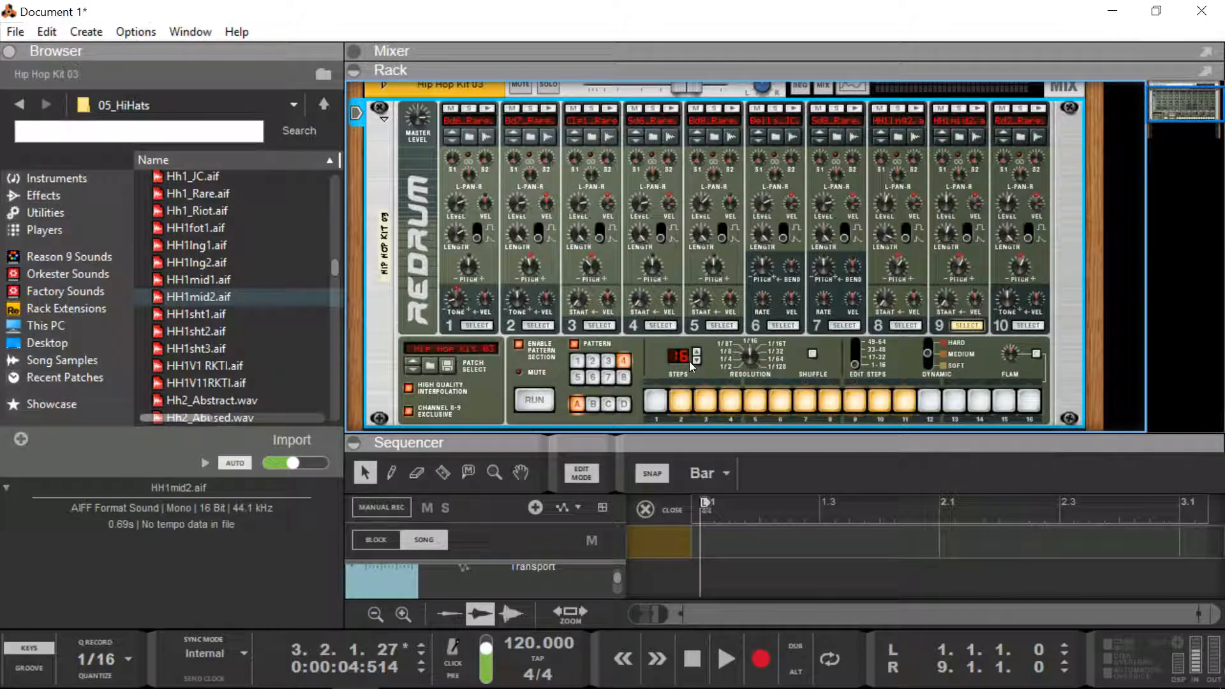
Step: Turn off Channel 8&9 Exclusive, run the pattern to compare the sound, and turn the option back on
{"action": "scroll", "coordinate": [710, 350], "scroll_direction": "down", "scroll_amount": 3}
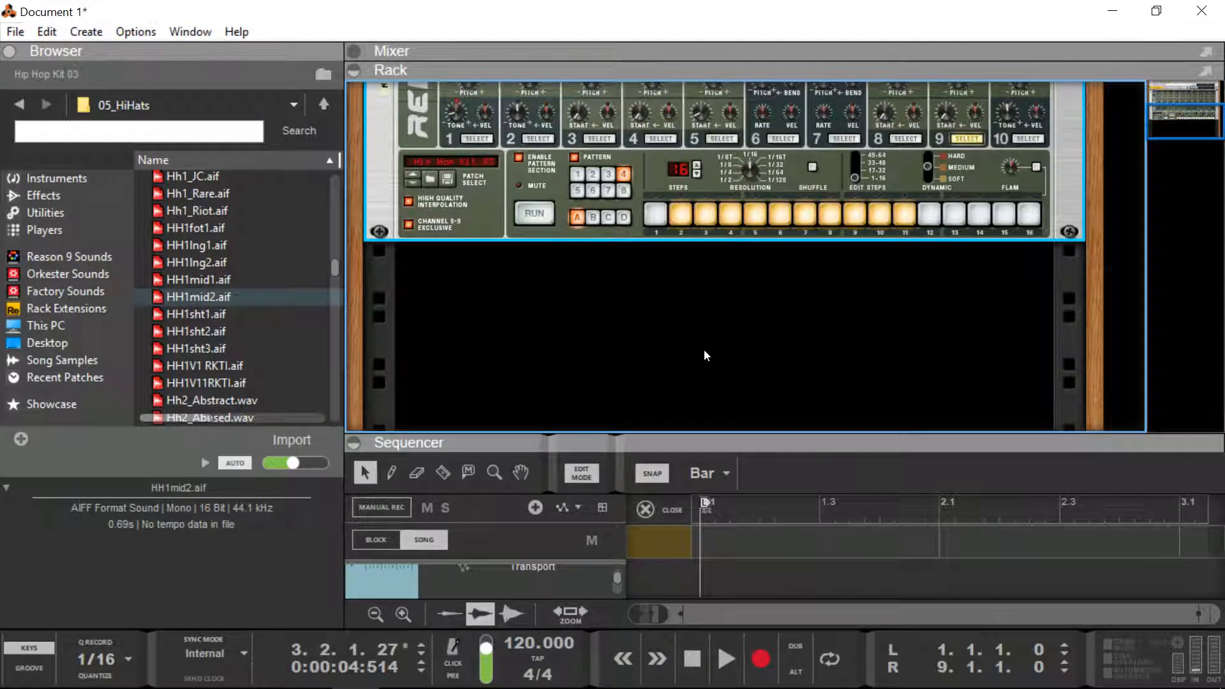
{"action": "scroll", "coordinate": [574, 344], "scroll_direction": "up", "scroll_amount": 2}
{"action": "left_click", "coordinate": [434, 339]}
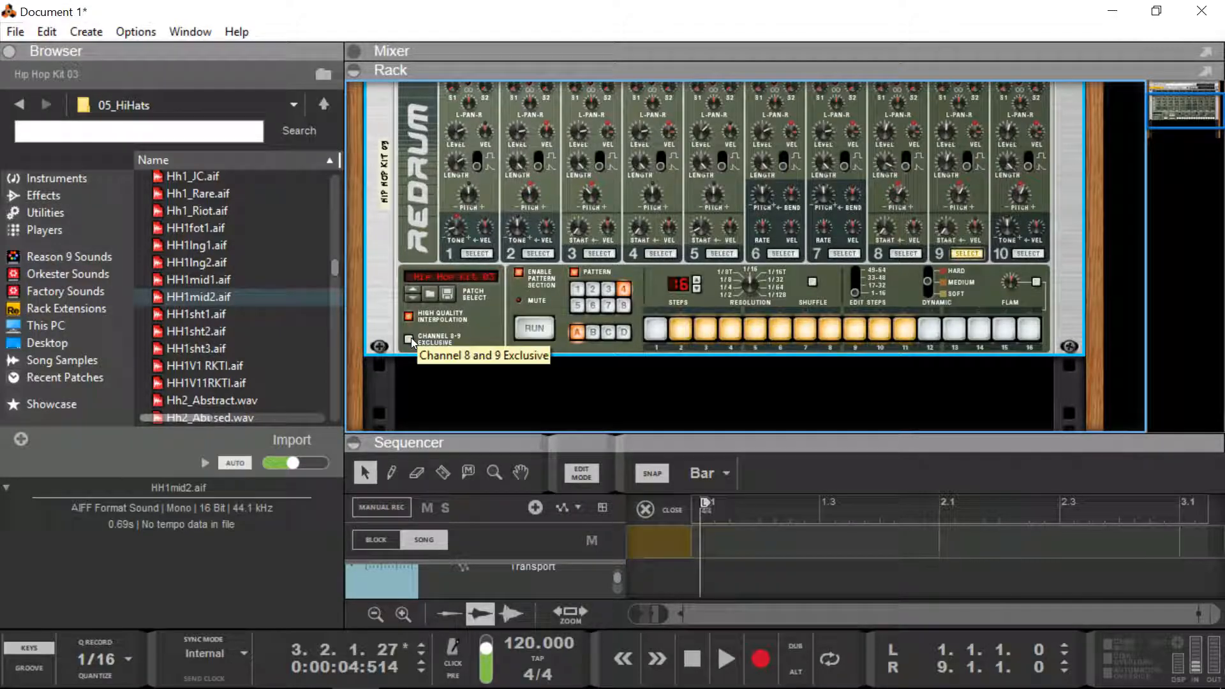
{"action": "left_click", "coordinate": [535, 328]}
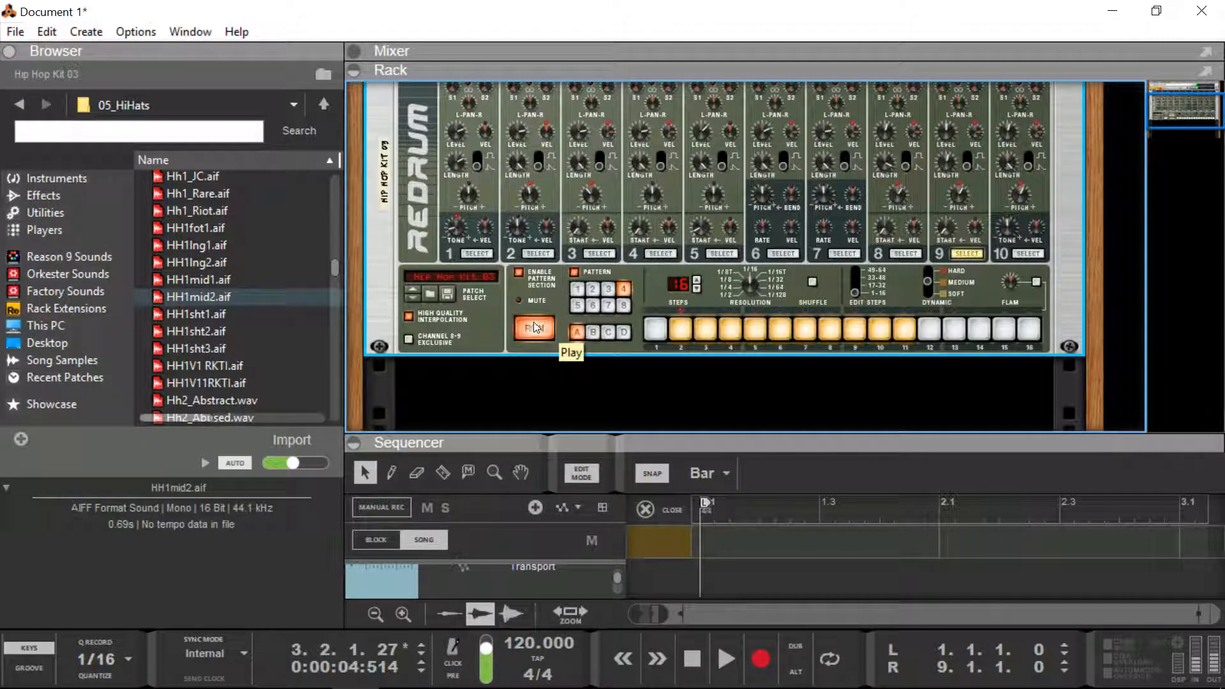
{"action": "left_click", "coordinate": [409, 342]}
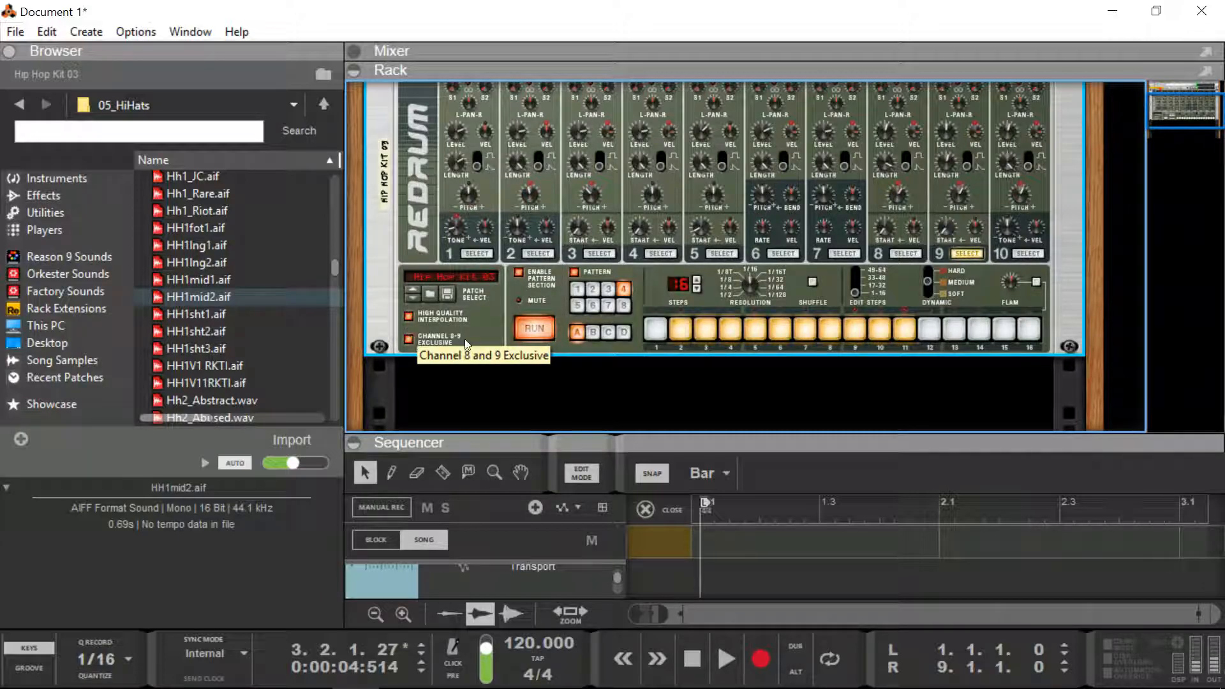
{"action": "scroll", "coordinate": [688, 338], "scroll_direction": "up", "scroll_amount": 3}
{"action": "scroll", "coordinate": [684, 337], "scroll_direction": "down", "scroll_amount": 3}
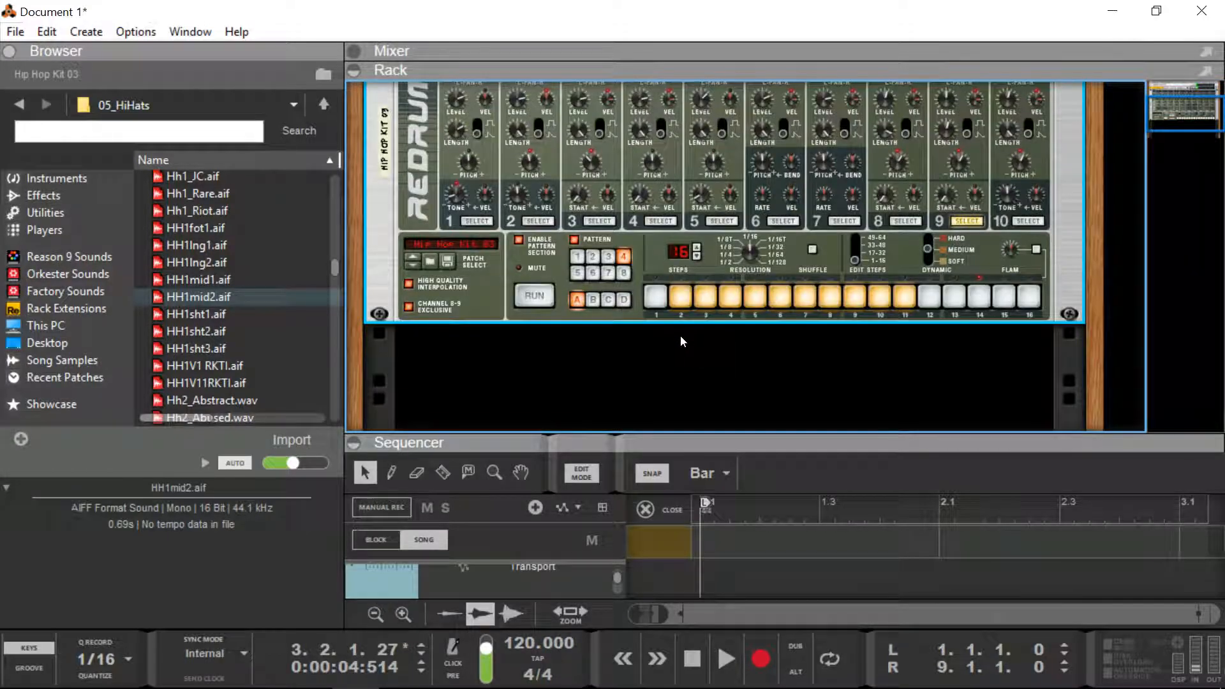
{"action": "scroll", "coordinate": [938, 257], "scroll_direction": "up", "scroll_amount": 3}
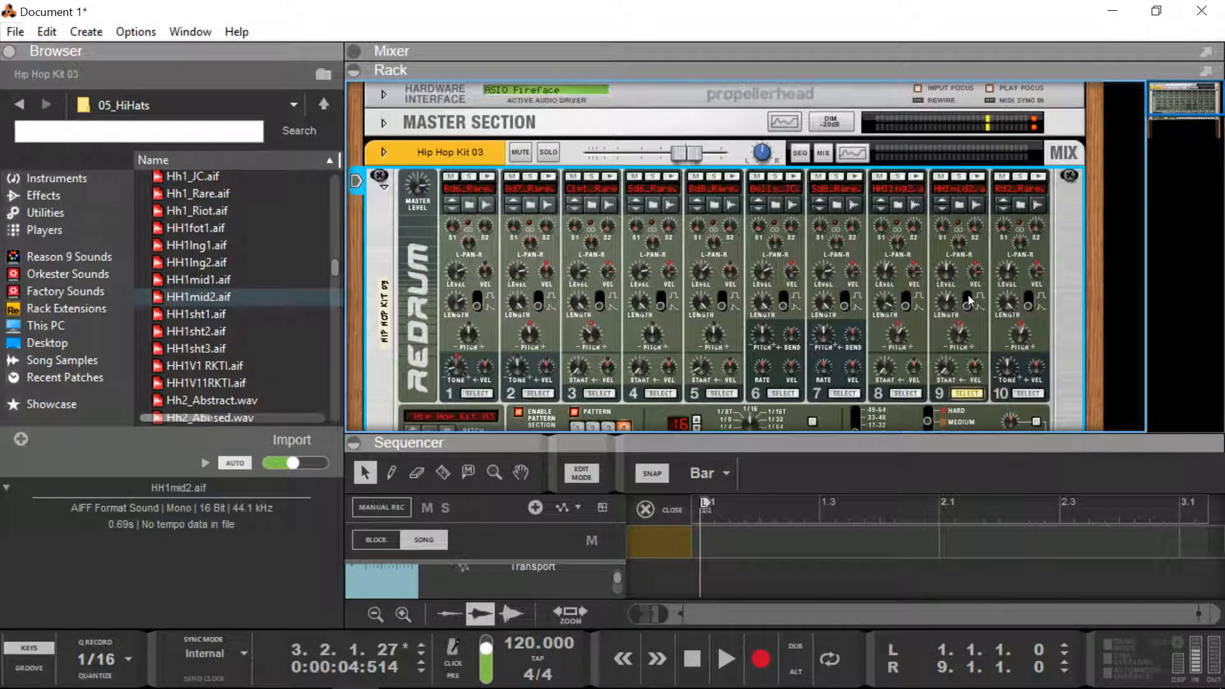
{"action": "scroll", "coordinate": [966, 305], "scroll_direction": "down", "scroll_amount": 3}
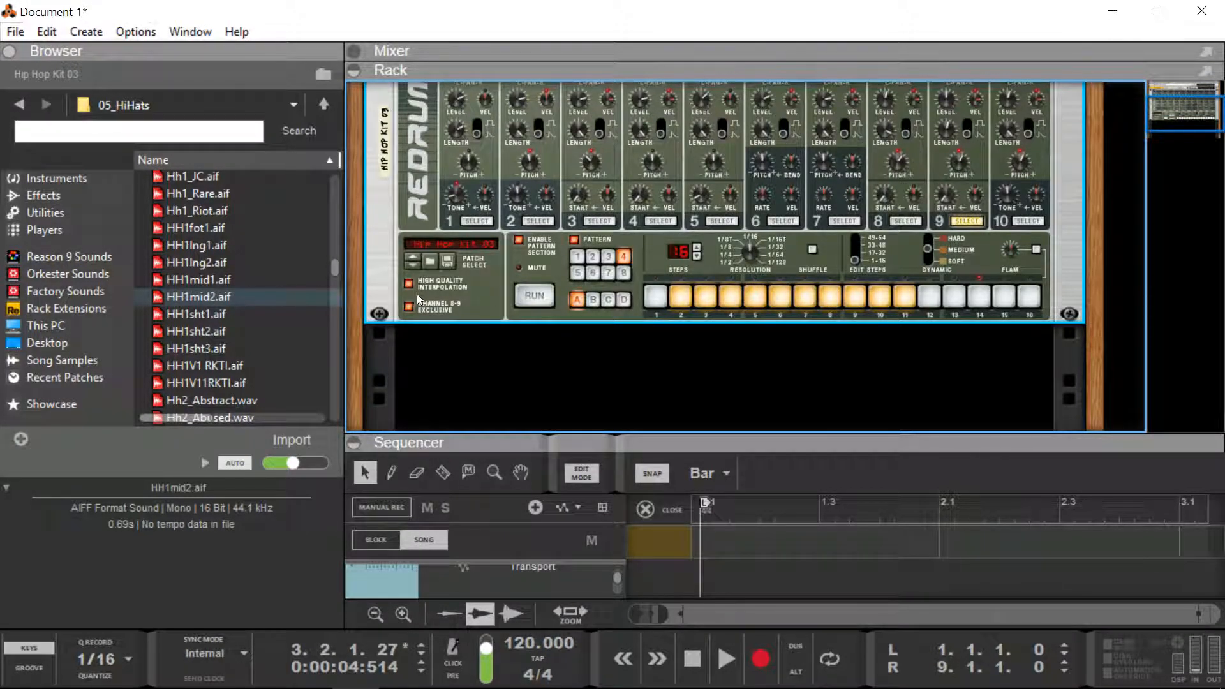
Step: Switch to the online manual in the browser and read the High Quality Interpolation section of the Redrum parameters page
{"action": "key", "text": "alt+Tab"}
{"action": "scroll", "coordinate": [549, 323], "scroll_direction": "down", "scroll_amount": 5}
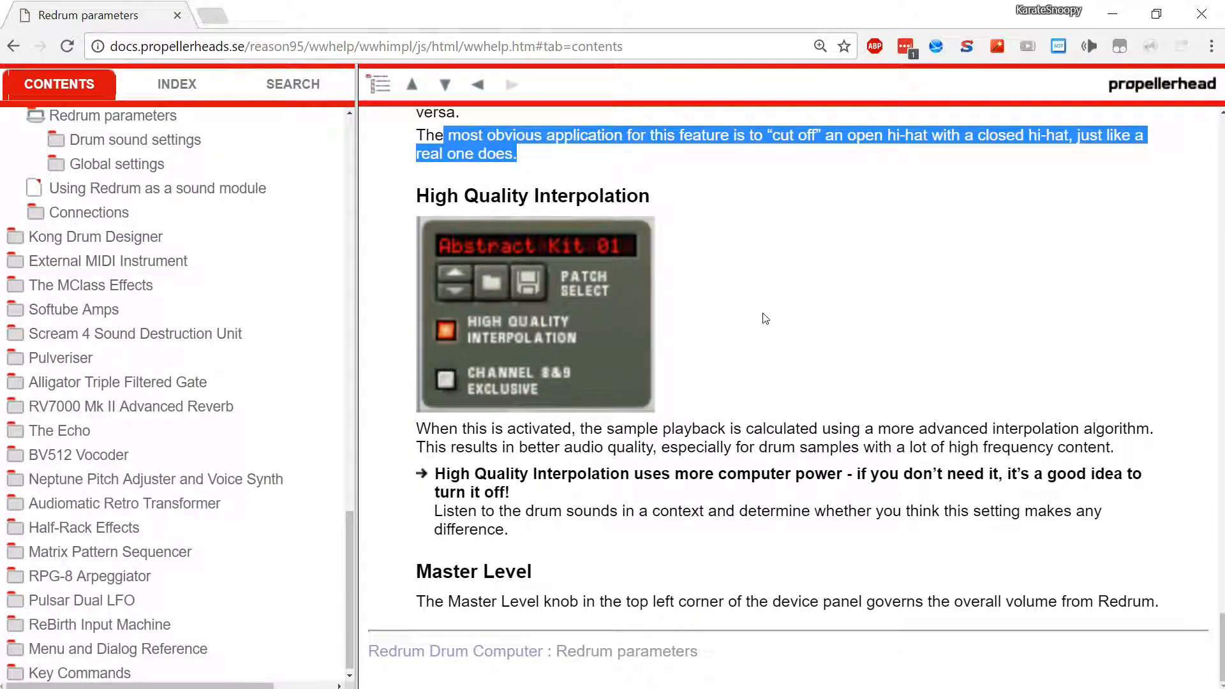
{"action": "scroll", "coordinate": [747, 344], "scroll_direction": "up", "scroll_amount": 1}
{"action": "scroll", "coordinate": [747, 345], "scroll_direction": "down", "scroll_amount": 1}
{"action": "mouse_move", "coordinate": [683, 428]}
{"action": "left_mouse_down"}
{"action": "mouse_move", "coordinate": [900, 450]}
{"action": "mouse_move", "coordinate": [1071, 448]}
{"action": "mouse_move", "coordinate": [874, 409]}
{"action": "mouse_move", "coordinate": [807, 448]}
{"action": "mouse_move", "coordinate": [677, 446]}
{"action": "left_mouse_up"}
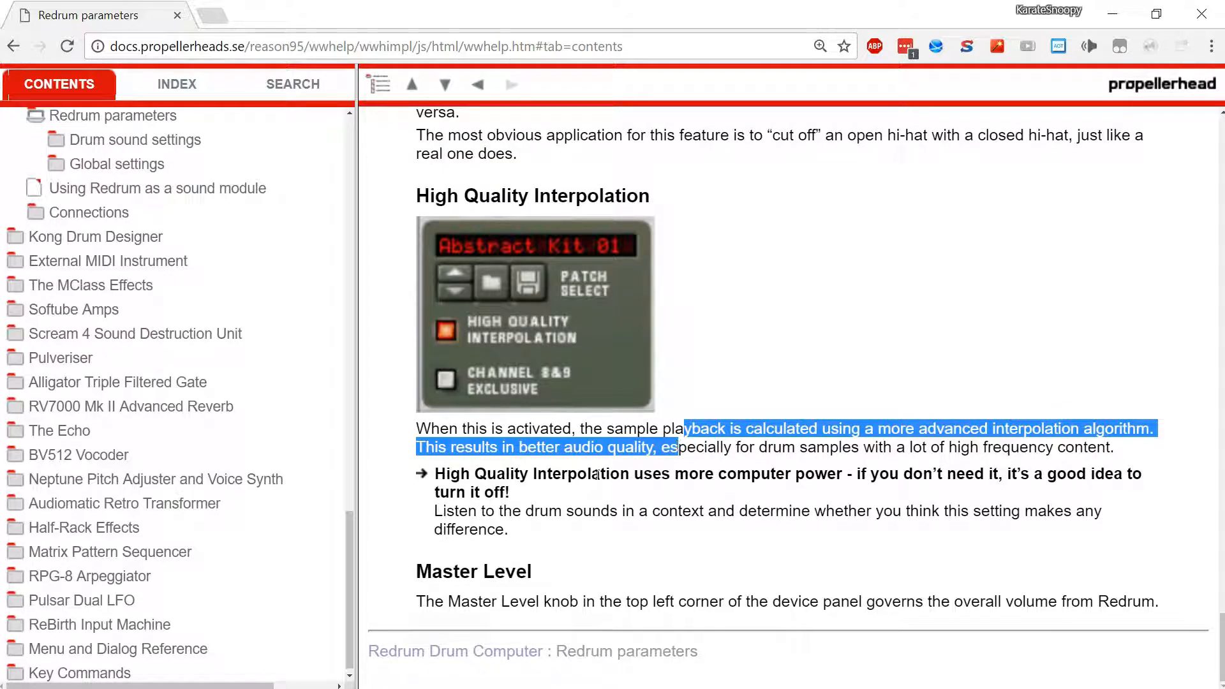
{"action": "left_click_drag", "start_coordinate": [566, 491], "coordinate": [550, 530]}
{"action": "left_click", "coordinate": [429, 516]}
Step: Review the Redrum parameters page again, opening the Mute & Solo, Effect Sends (S1 & S2), Pan and Global settings topics
{"action": "scroll", "coordinate": [547, 505], "scroll_direction": "up", "scroll_amount": 1}
{"action": "scroll", "coordinate": [425, 459], "scroll_direction": "up", "scroll_amount": 20}
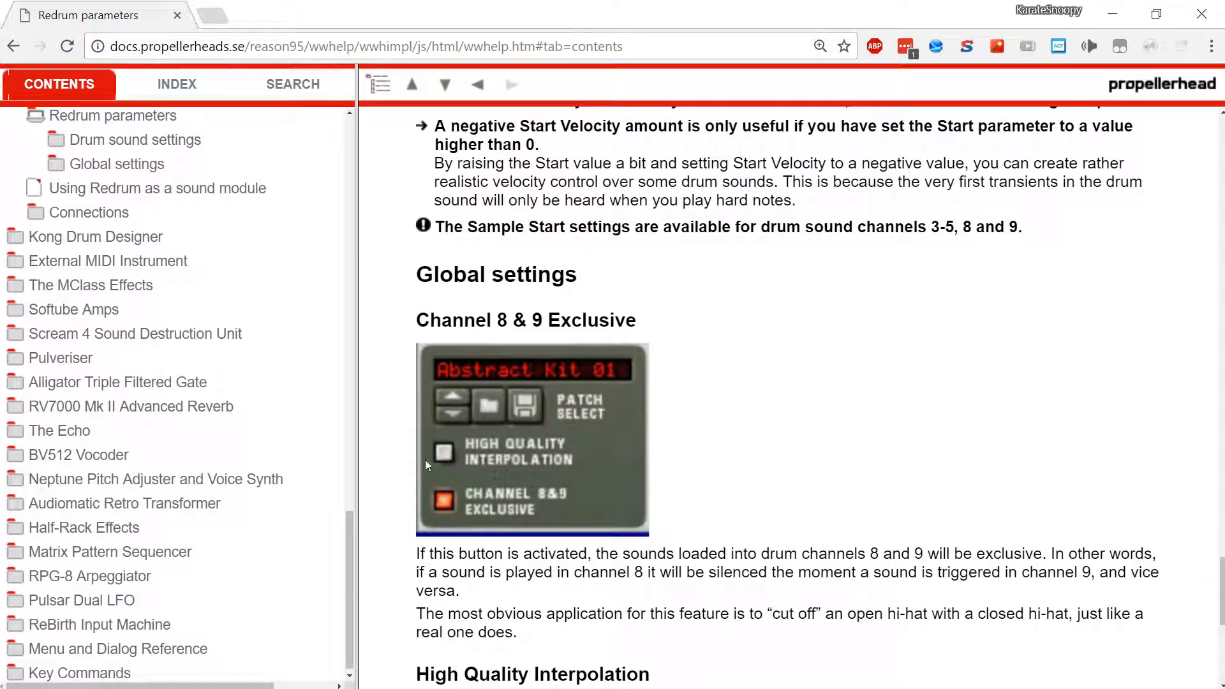
{"action": "scroll", "coordinate": [407, 441], "scroll_direction": "up", "scroll_amount": 15}
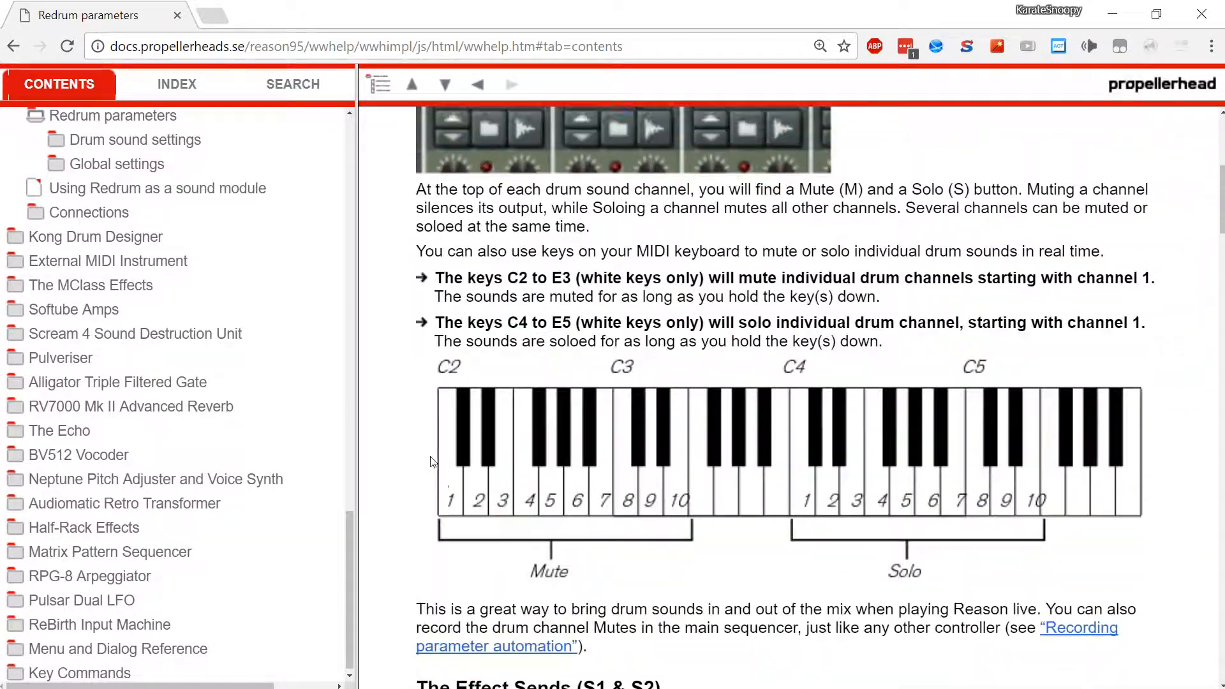
{"action": "scroll", "coordinate": [207, 356], "scroll_direction": "up", "scroll_amount": 12}
{"action": "scroll", "coordinate": [192, 360], "scroll_direction": "up", "scroll_amount": 4}
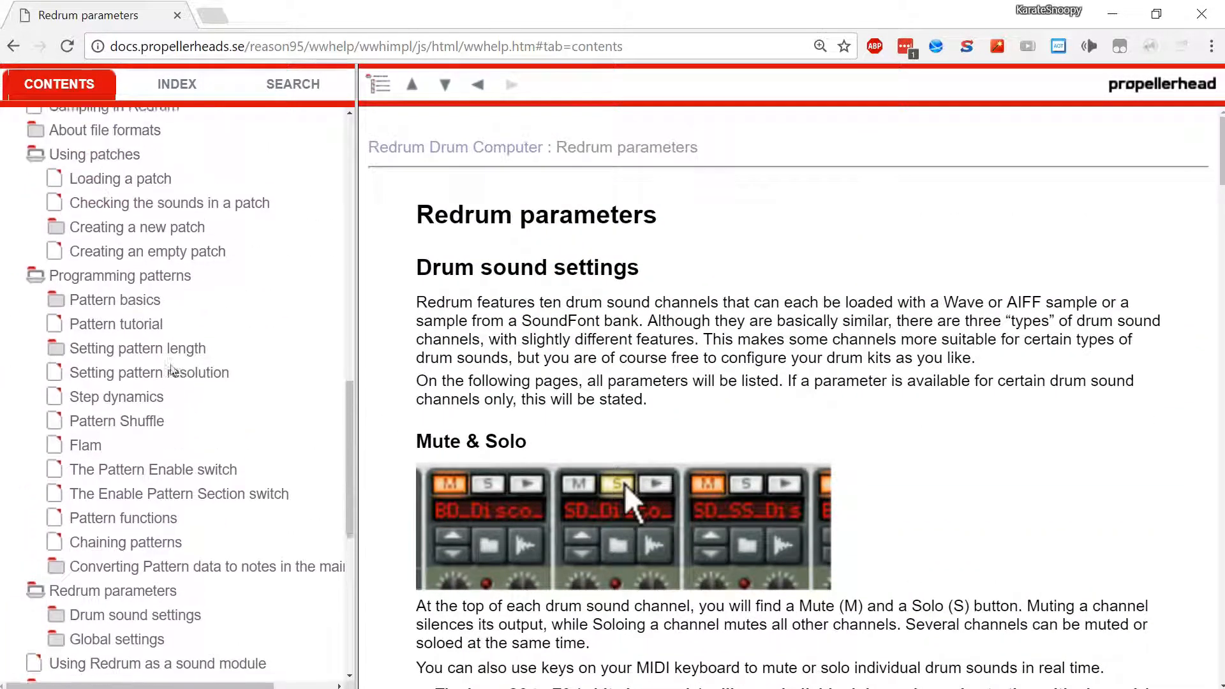
{"action": "scroll", "coordinate": [173, 365], "scroll_direction": "down", "scroll_amount": 7}
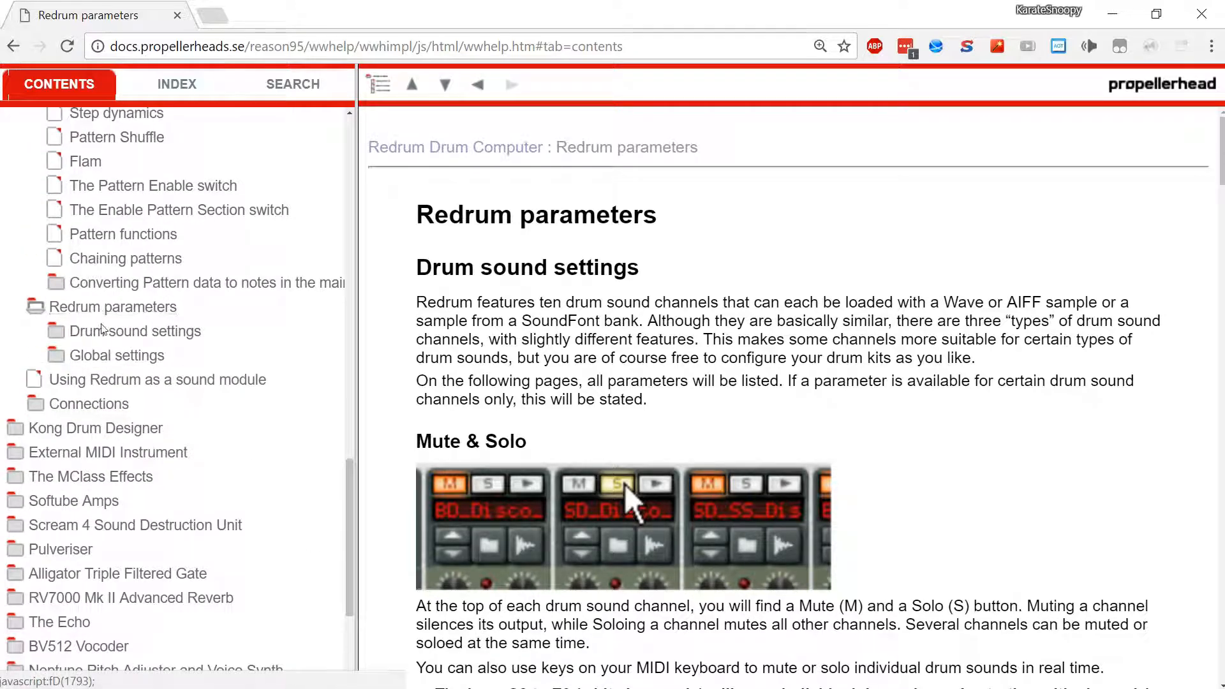
{"action": "left_click", "coordinate": [102, 331]}
{"action": "left_click", "coordinate": [125, 357]}
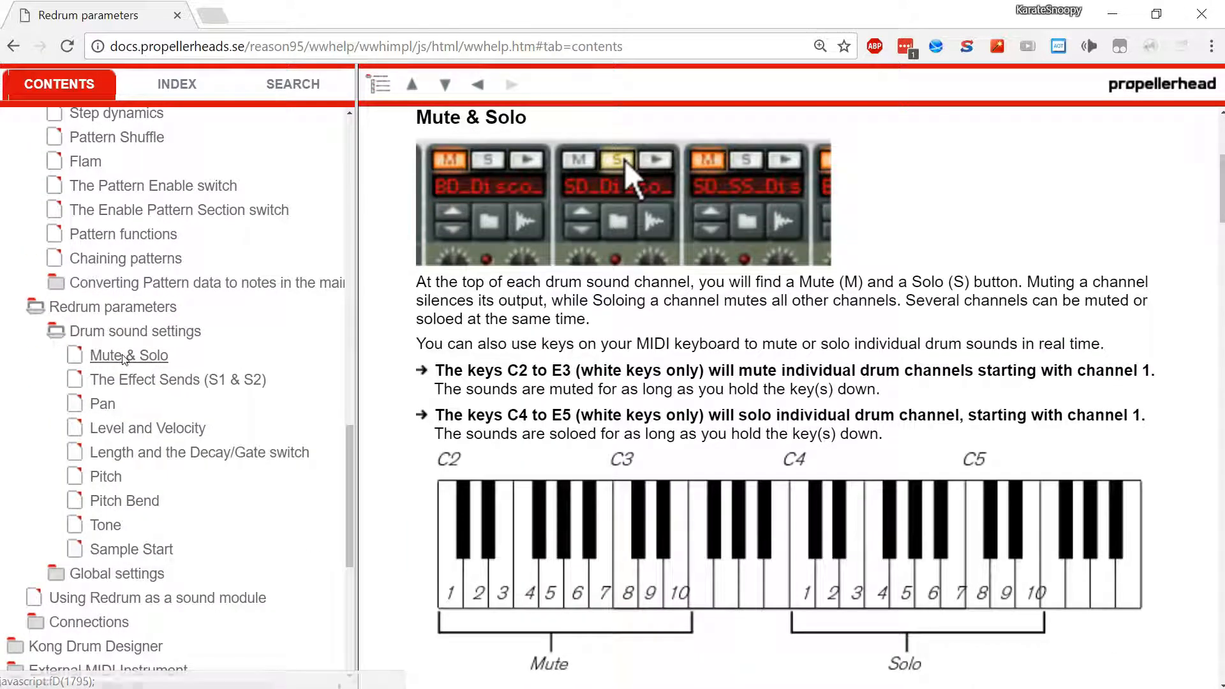
{"action": "left_click", "coordinate": [110, 382]}
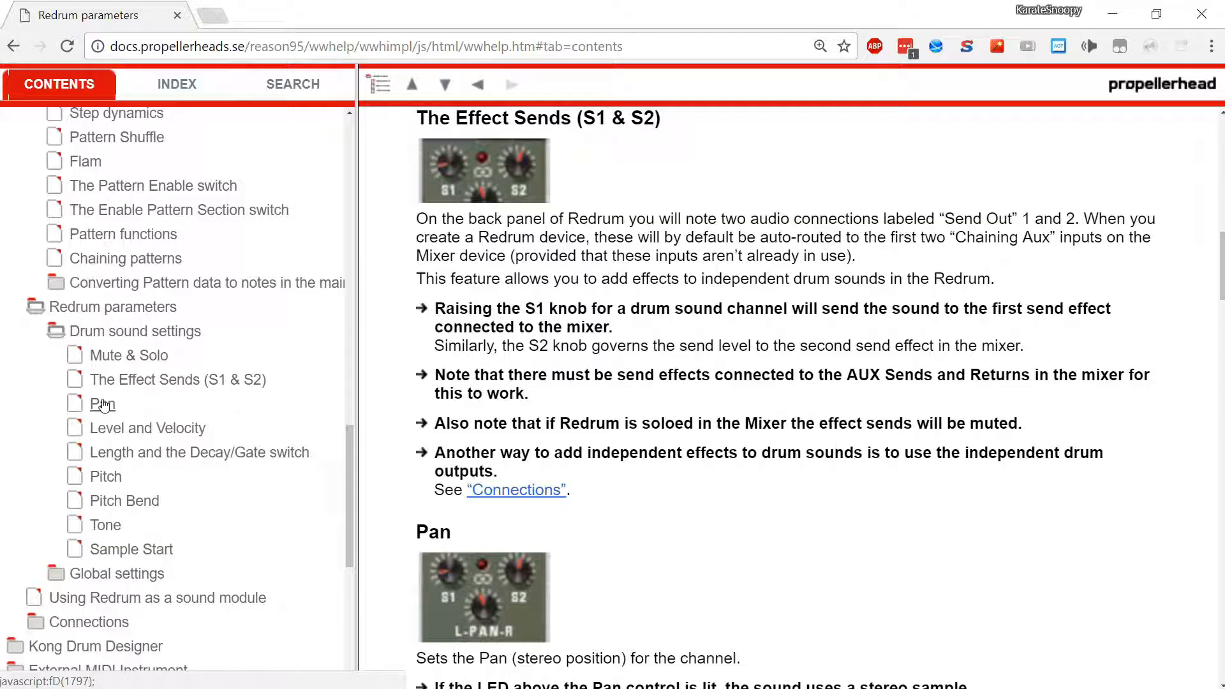
{"action": "left_click", "coordinate": [104, 403]}
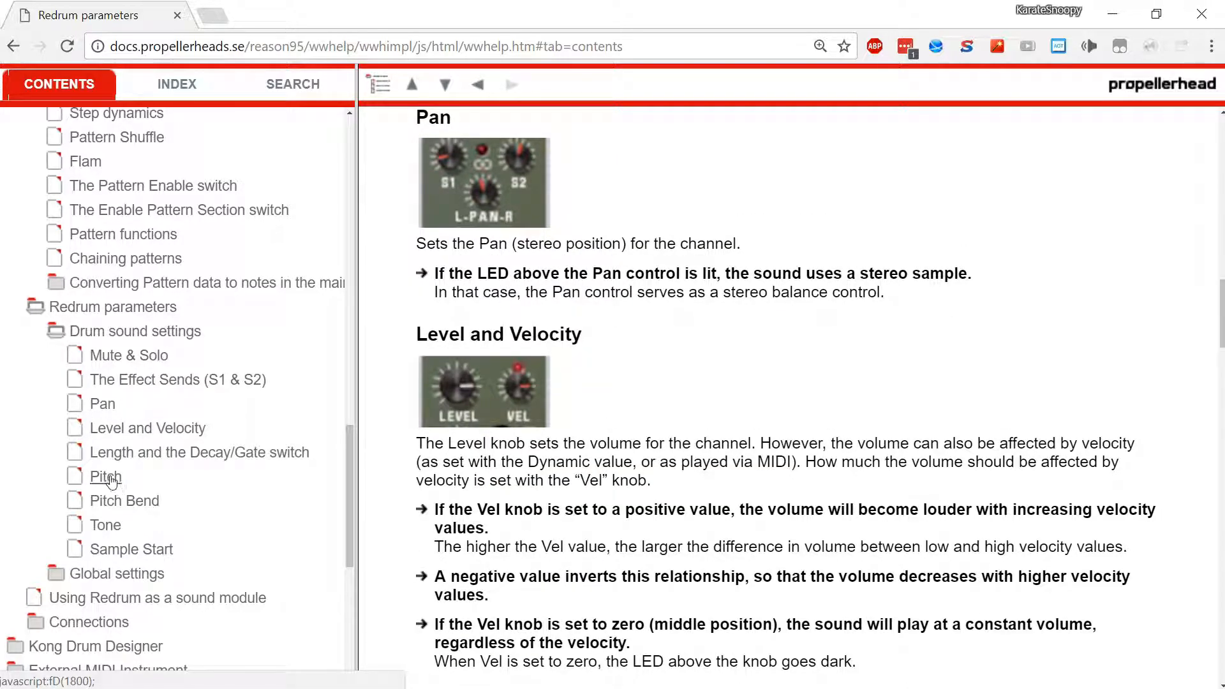
{"action": "scroll", "coordinate": [102, 478], "scroll_direction": "down", "scroll_amount": 2}
{"action": "left_click", "coordinate": [104, 477]}
{"action": "scroll", "coordinate": [100, 472], "scroll_direction": "down", "scroll_amount": 2}
{"action": "scroll", "coordinate": [100, 470], "scroll_direction": "down", "scroll_amount": 1}
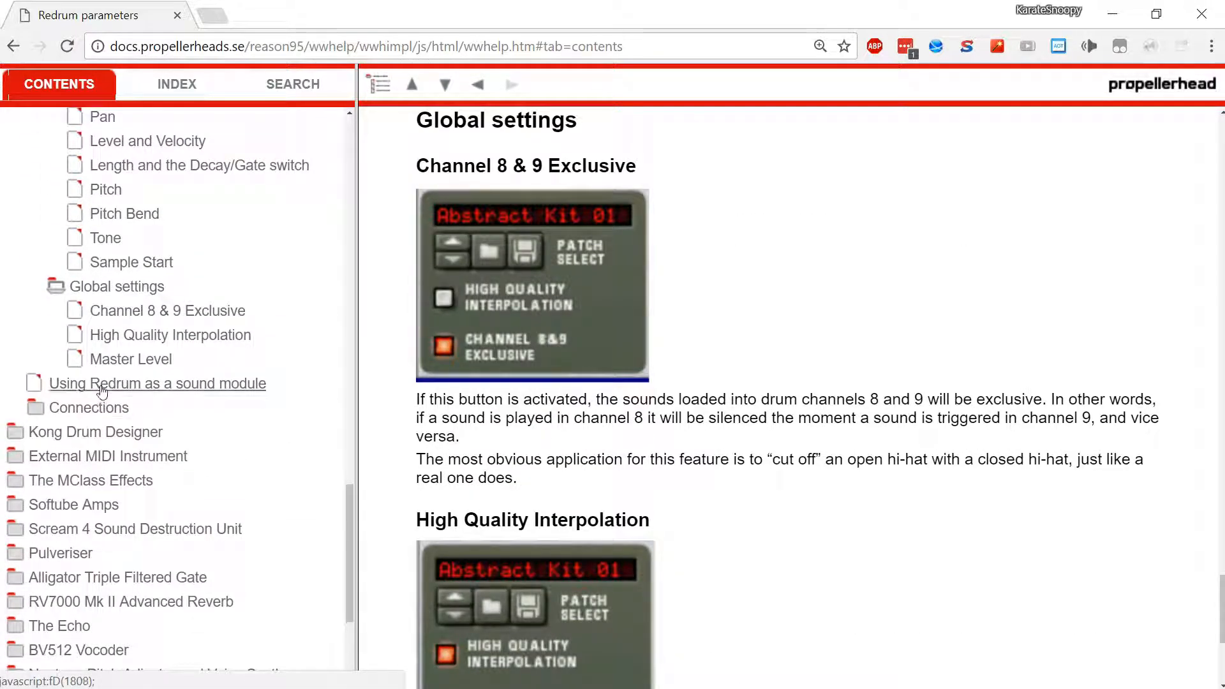
Step: Open the manual page on using Redrum as a sound module, then examine the Connections page for each drum sound channel
{"action": "left_click", "coordinate": [102, 391]}
{"action": "scroll", "coordinate": [102, 392], "scroll_direction": "down", "scroll_amount": 3}
{"action": "scroll", "coordinate": [137, 397], "scroll_direction": "up", "scroll_amount": 4}
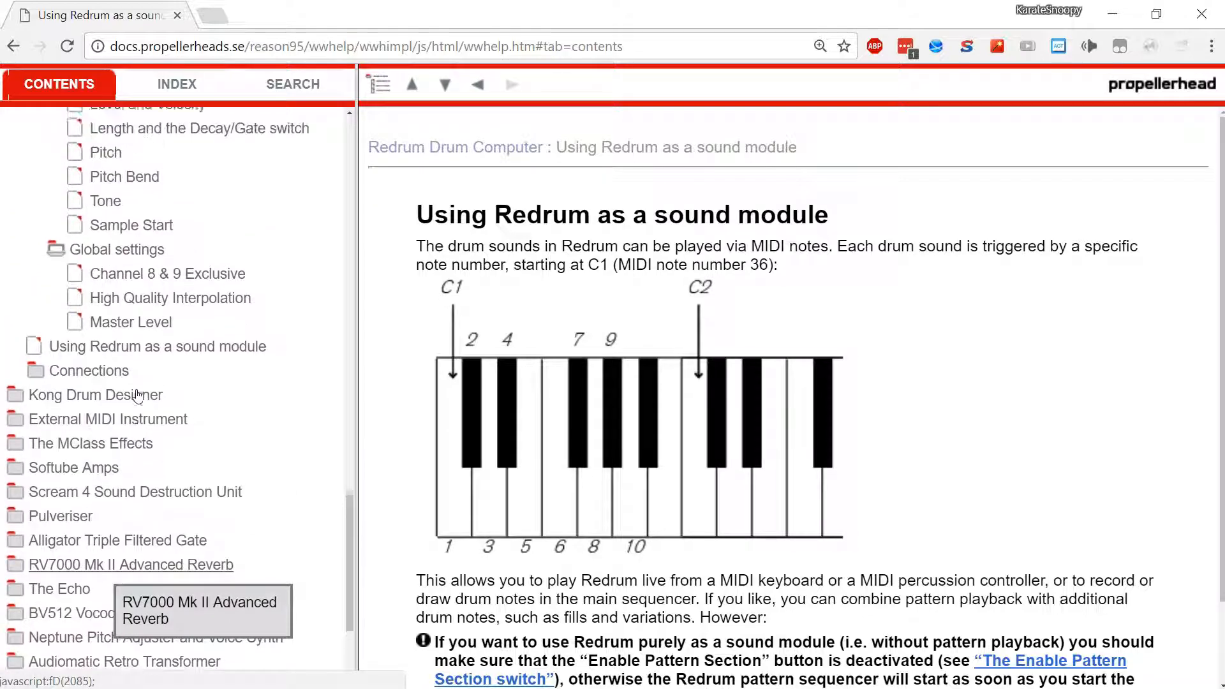
{"action": "left_click", "coordinate": [106, 490]}
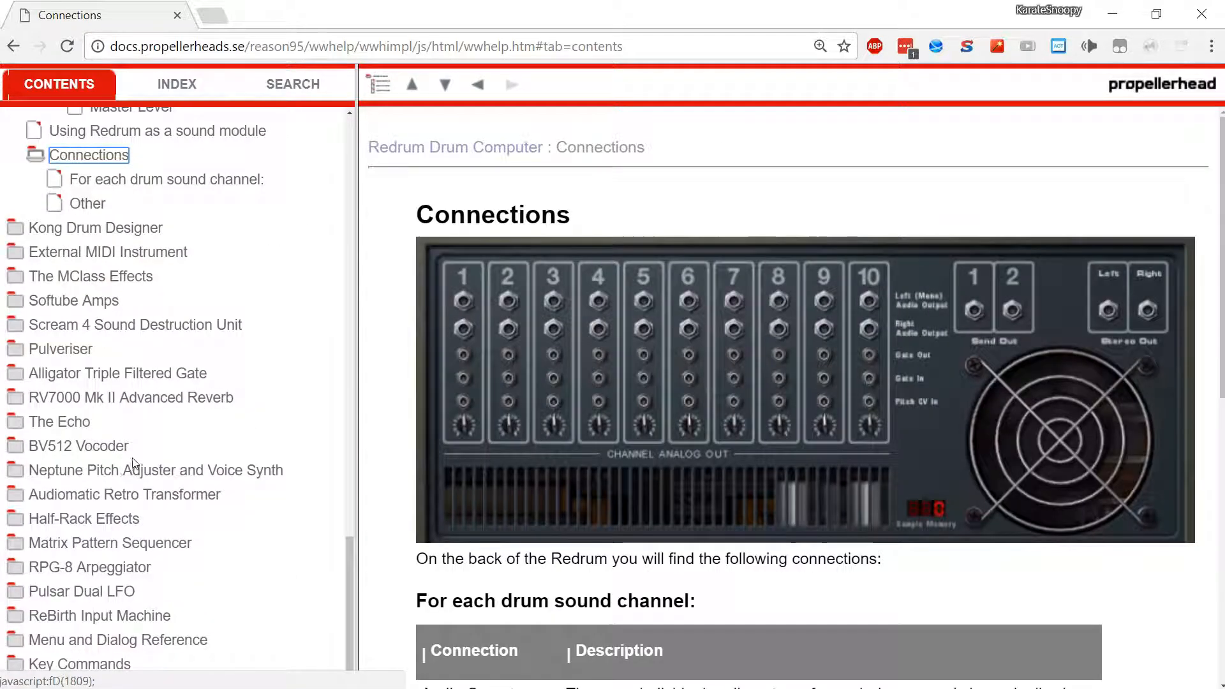
{"action": "scroll", "coordinate": [440, 385], "scroll_direction": "down", "scroll_amount": 3}
{"action": "scroll", "coordinate": [438, 384], "scroll_direction": "down", "scroll_amount": 3}
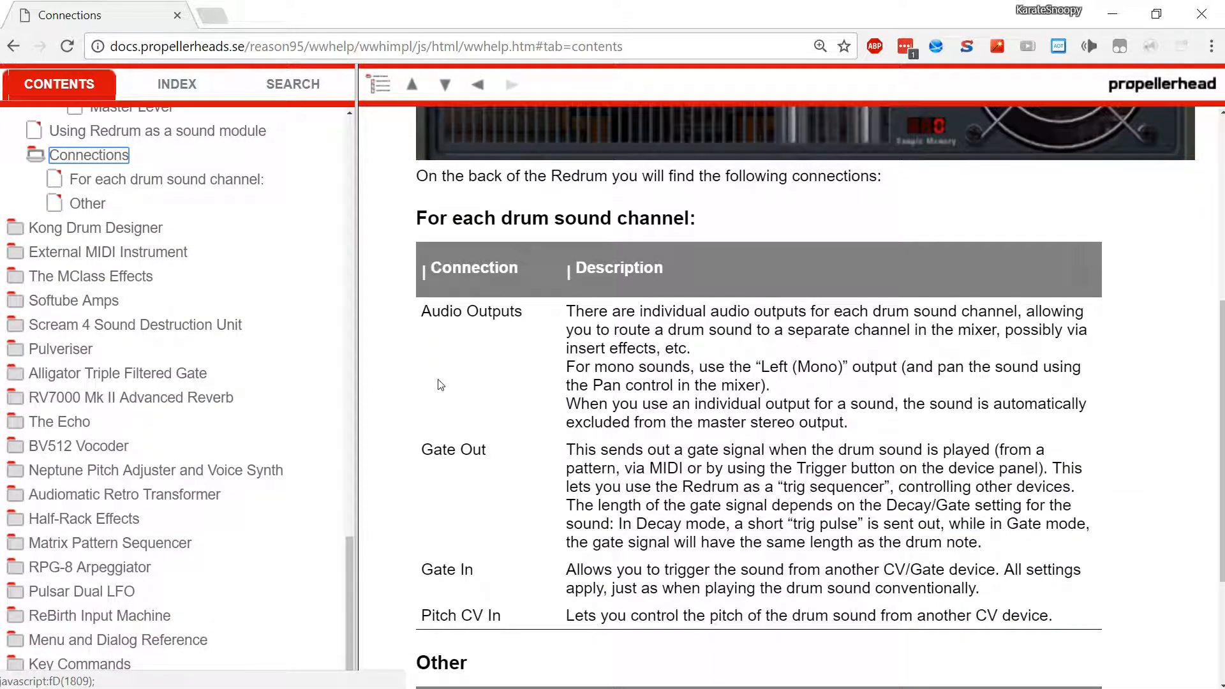
{"action": "scroll", "coordinate": [438, 384], "scroll_direction": "up", "scroll_amount": 6}
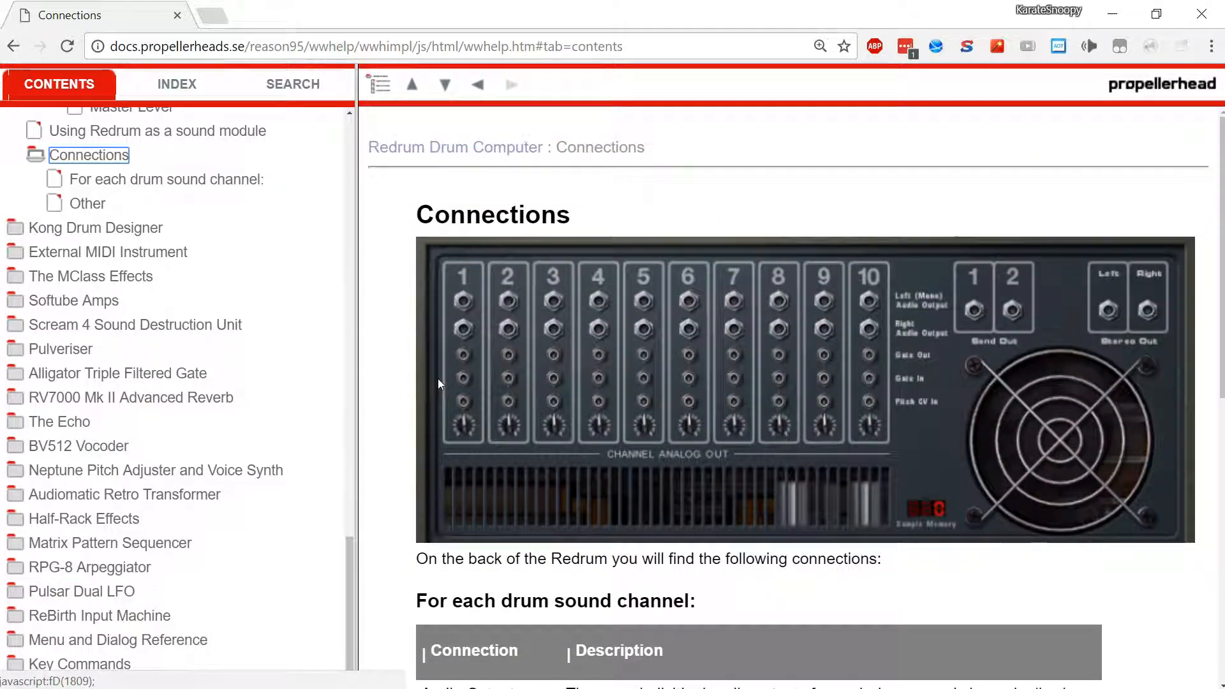
Step: Switch to Reason and flip the rack around to show Redrum's rear connections
{"action": "key", "text": "alt+Tab"}
{"action": "key", "text": "Tab"}
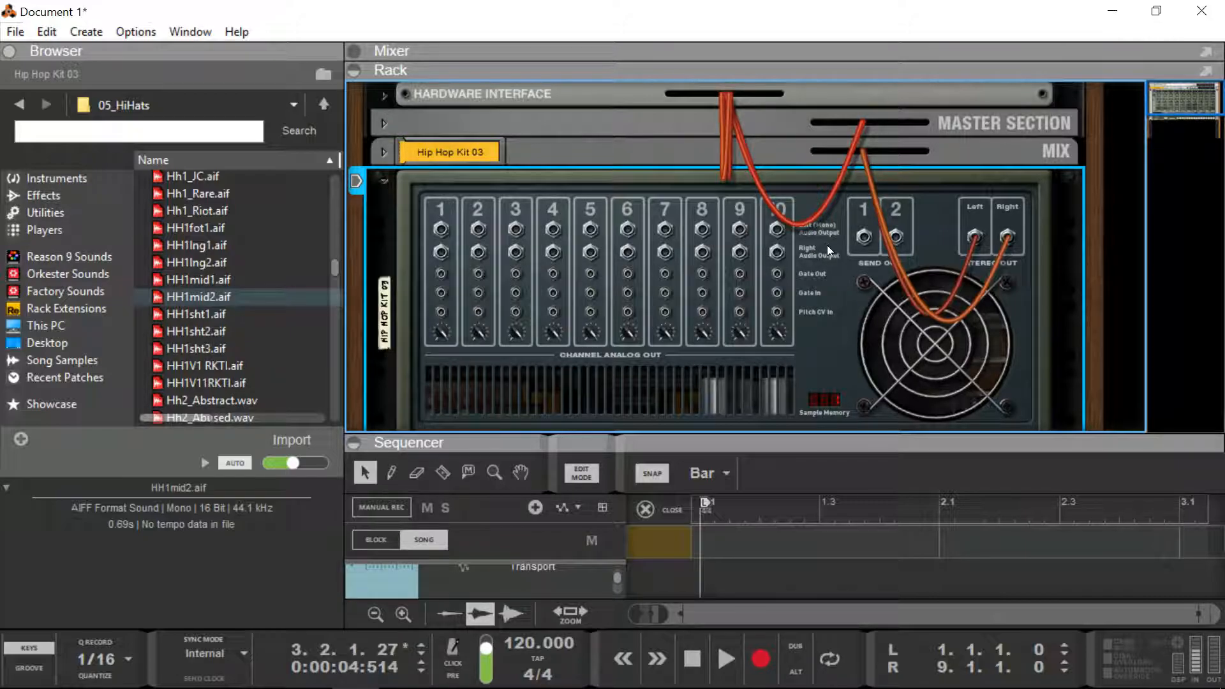
Step: Switch to the browser manual and read the per-channel Audio Outputs, Gate Out and Gate In entries, comparing them with Redrum's rear panel in Reason
{"action": "key", "text": "alt+Tab"}
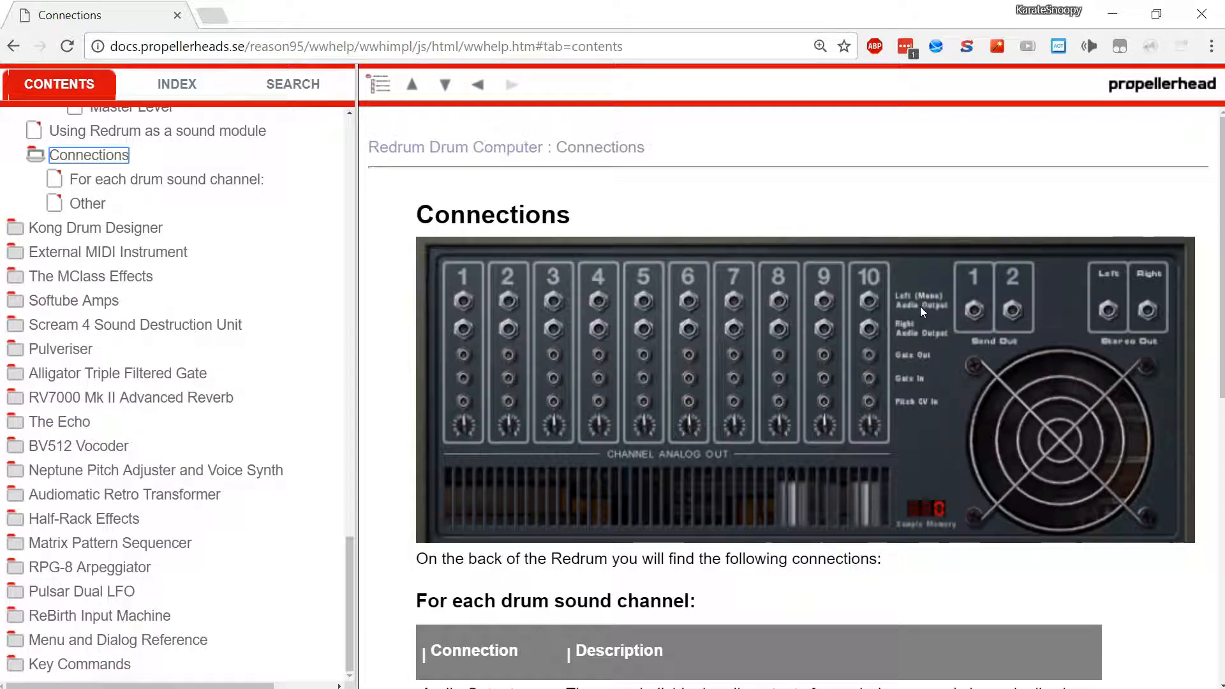
{"action": "scroll", "coordinate": [919, 306], "scroll_direction": "down", "scroll_amount": 3}
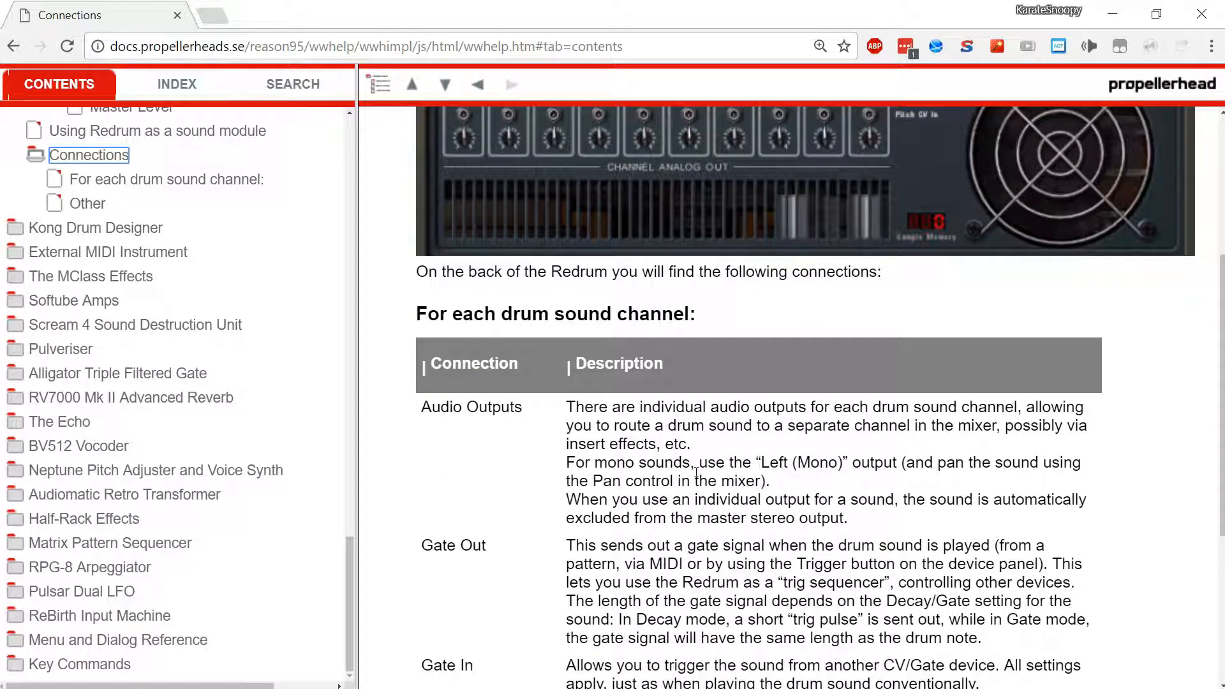
{"action": "scroll", "coordinate": [599, 465], "scroll_direction": "down", "scroll_amount": 1}
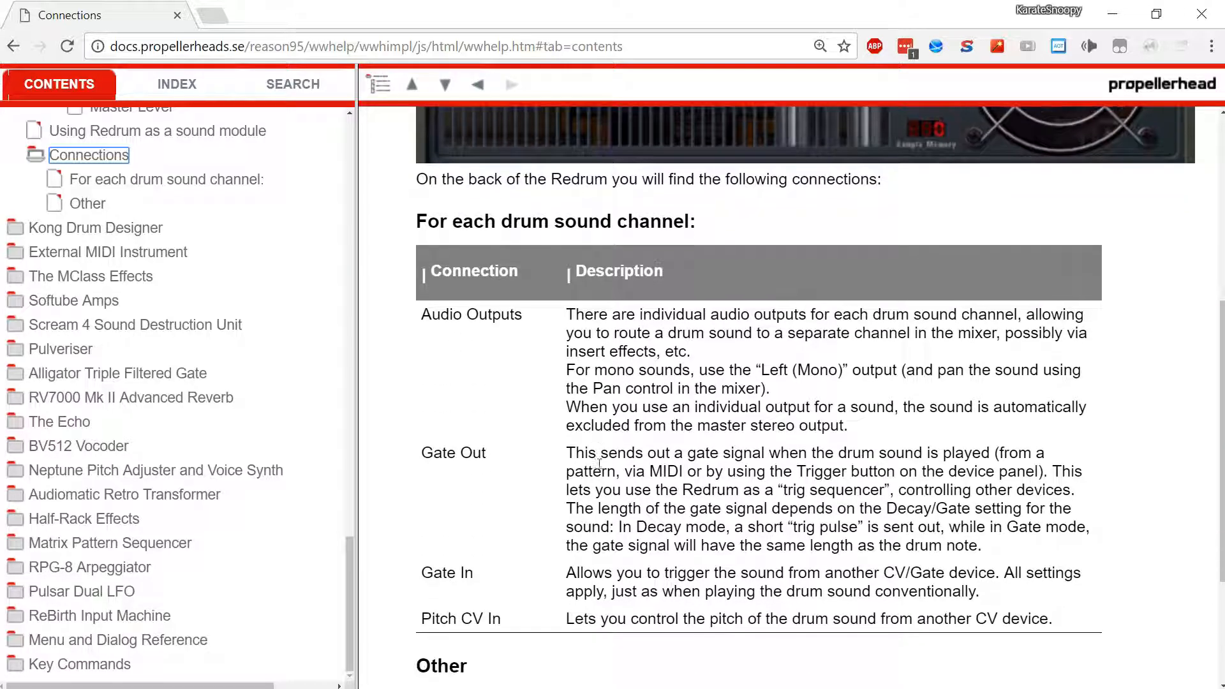
{"action": "key", "text": "alt+Tab"}
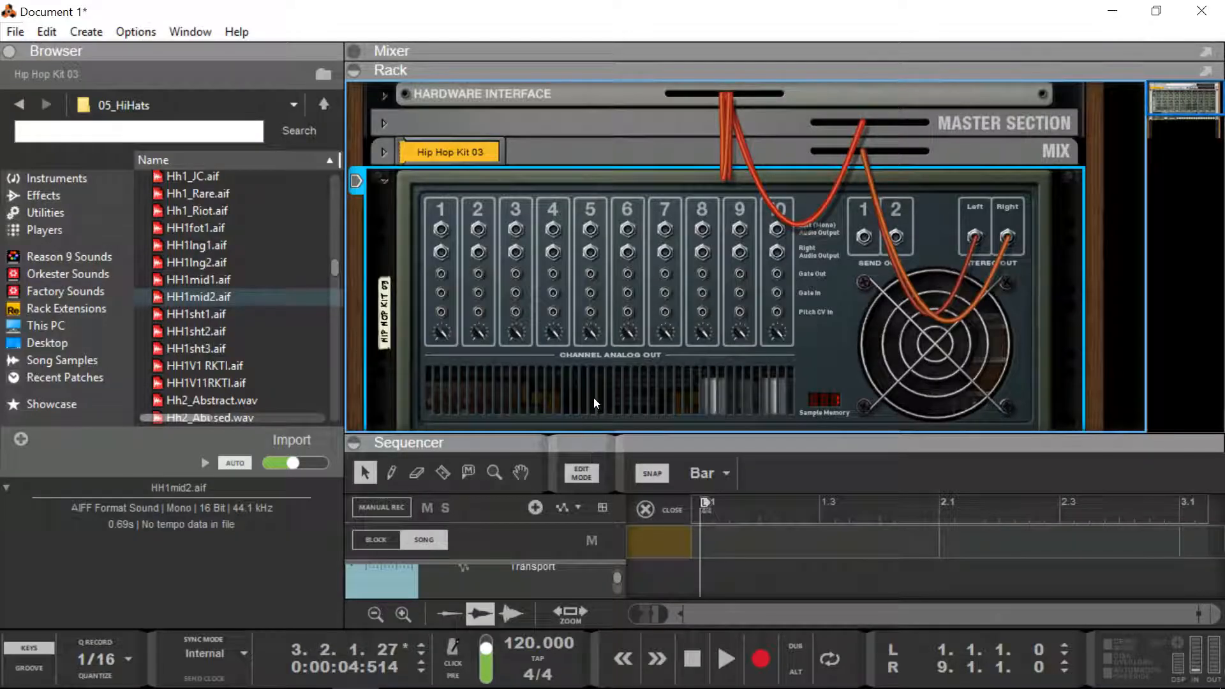
{"action": "key", "text": "alt+Tab"}
{"action": "scroll", "coordinate": [595, 428], "scroll_direction": "down", "scroll_amount": 1}
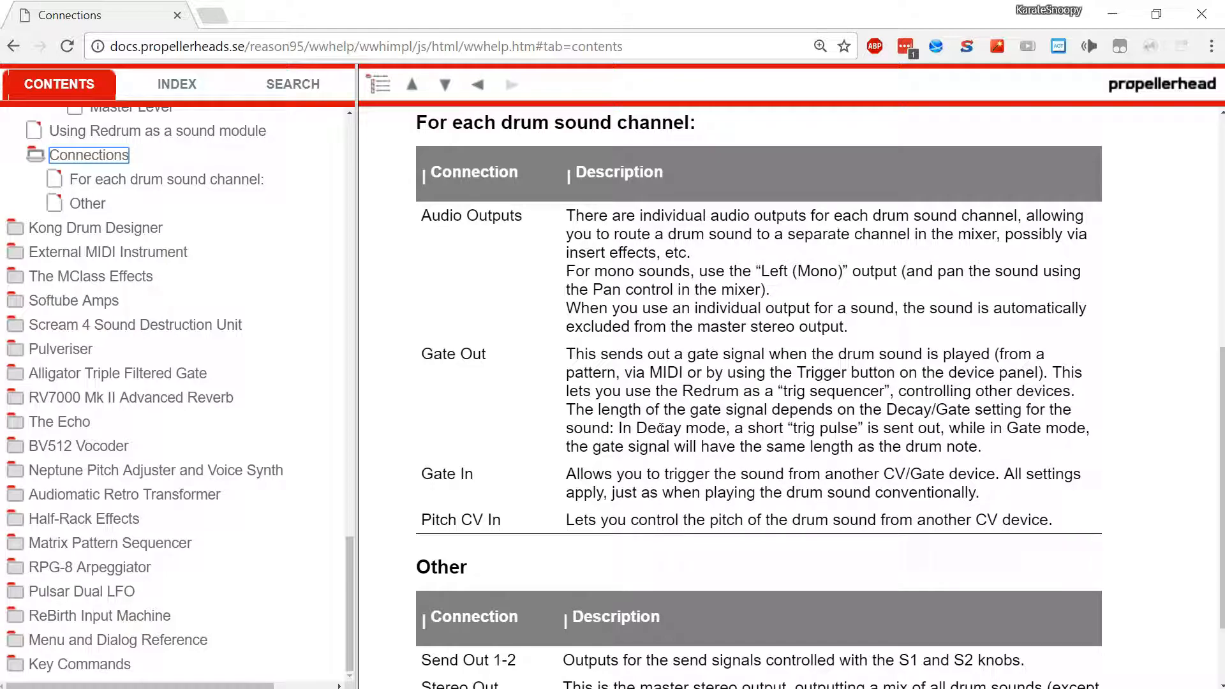
{"action": "scroll", "coordinate": [660, 428], "scroll_direction": "down", "scroll_amount": 2}
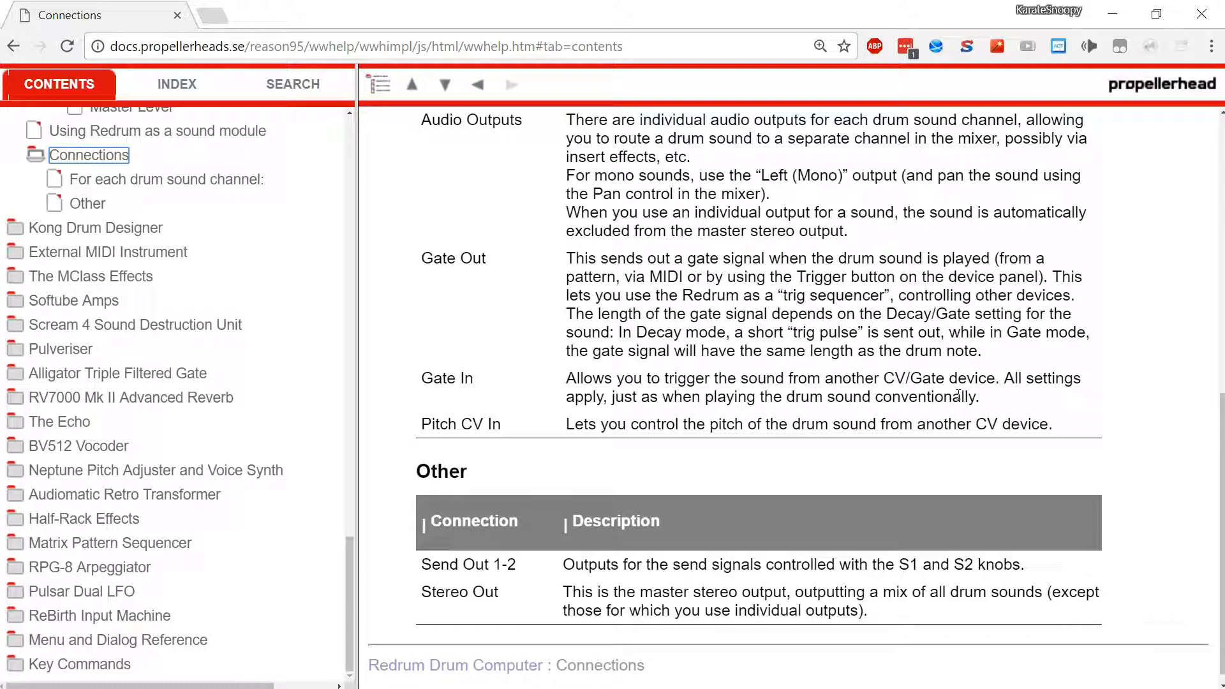
{"action": "scroll", "coordinate": [885, 386], "scroll_direction": "up", "scroll_amount": 1}
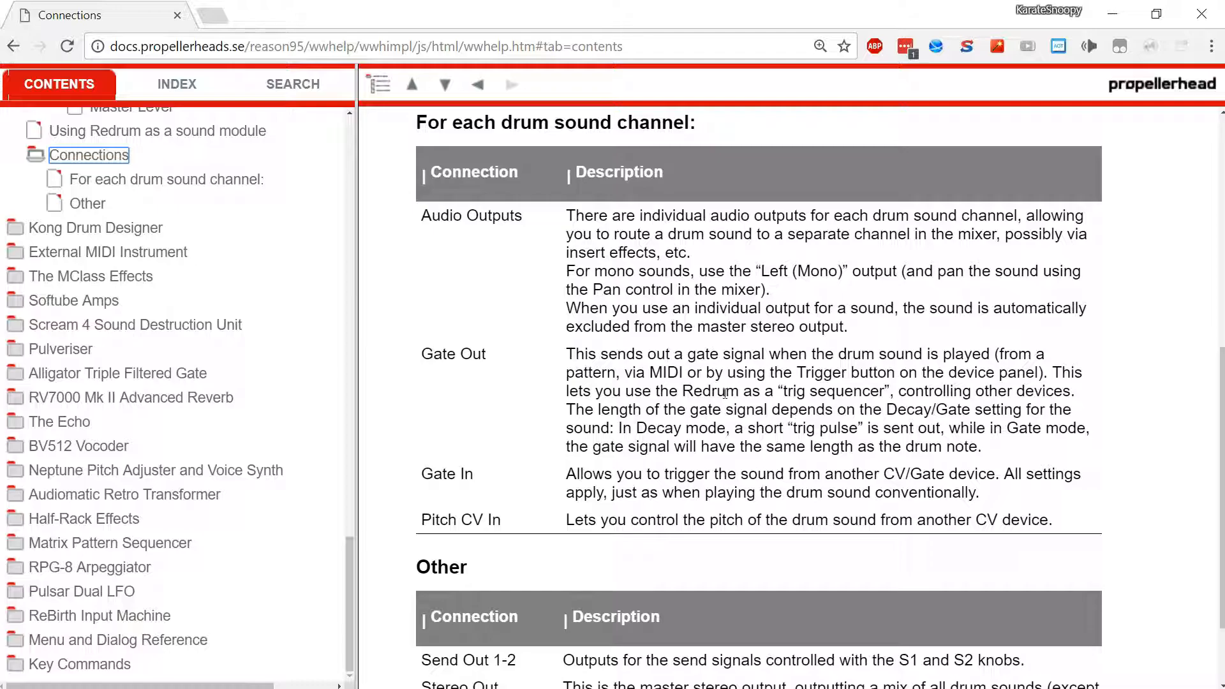
{"action": "scroll", "coordinate": [702, 415], "scroll_direction": "up", "scroll_amount": 5}
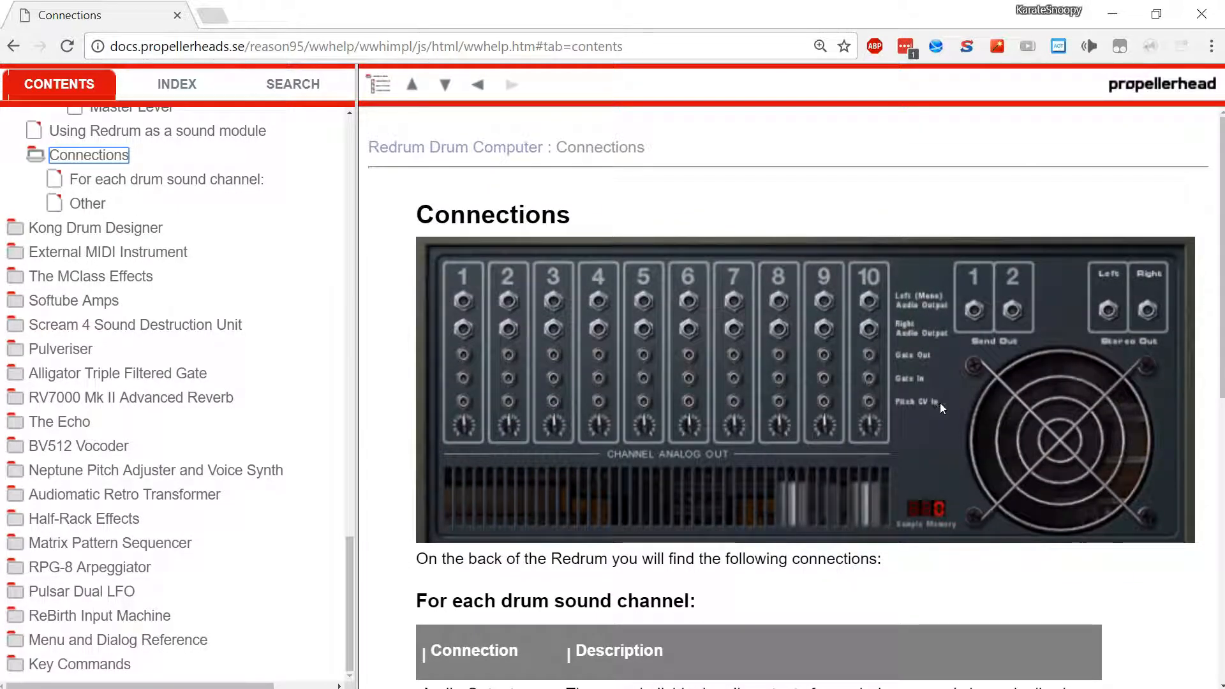
Step: Read the manual's Pitch CV In, Send Out 1-2 and Stereo Out descriptions, checking the outputs against the rack in Reason
{"action": "scroll", "coordinate": [939, 403], "scroll_direction": "down", "scroll_amount": 6}
{"action": "left_click_drag", "start_coordinate": [567, 410], "coordinate": [1028, 408]}
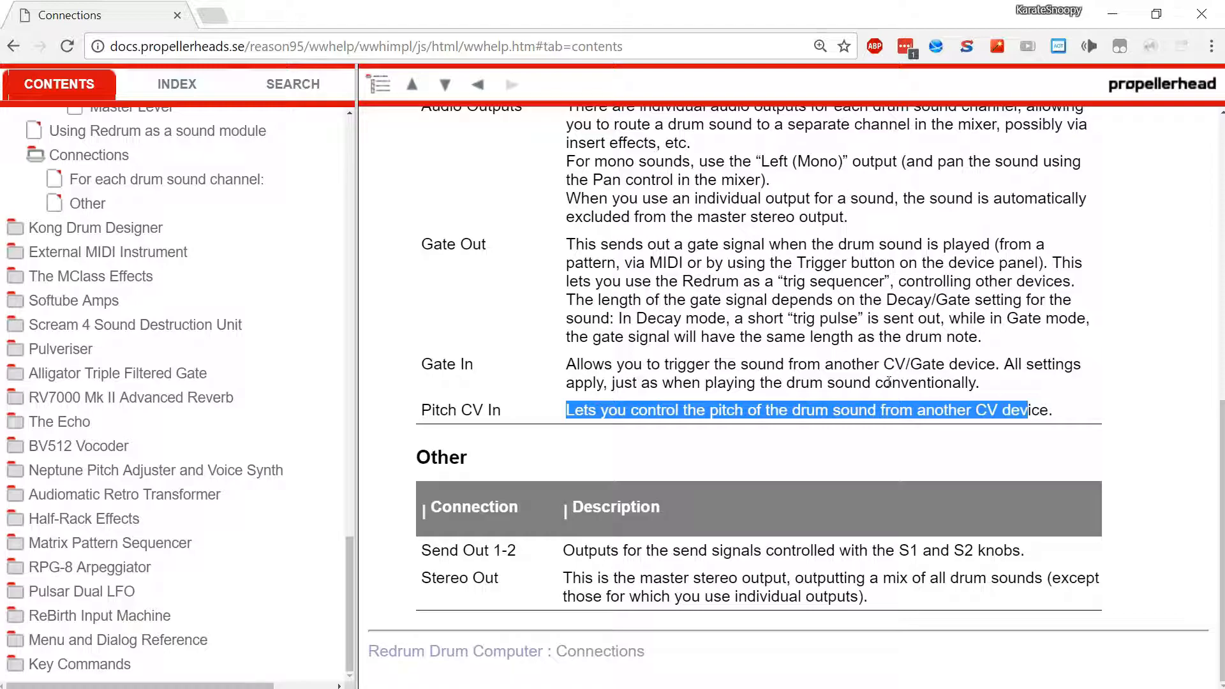
{"action": "left_click_drag", "start_coordinate": [562, 548], "coordinate": [759, 510]}
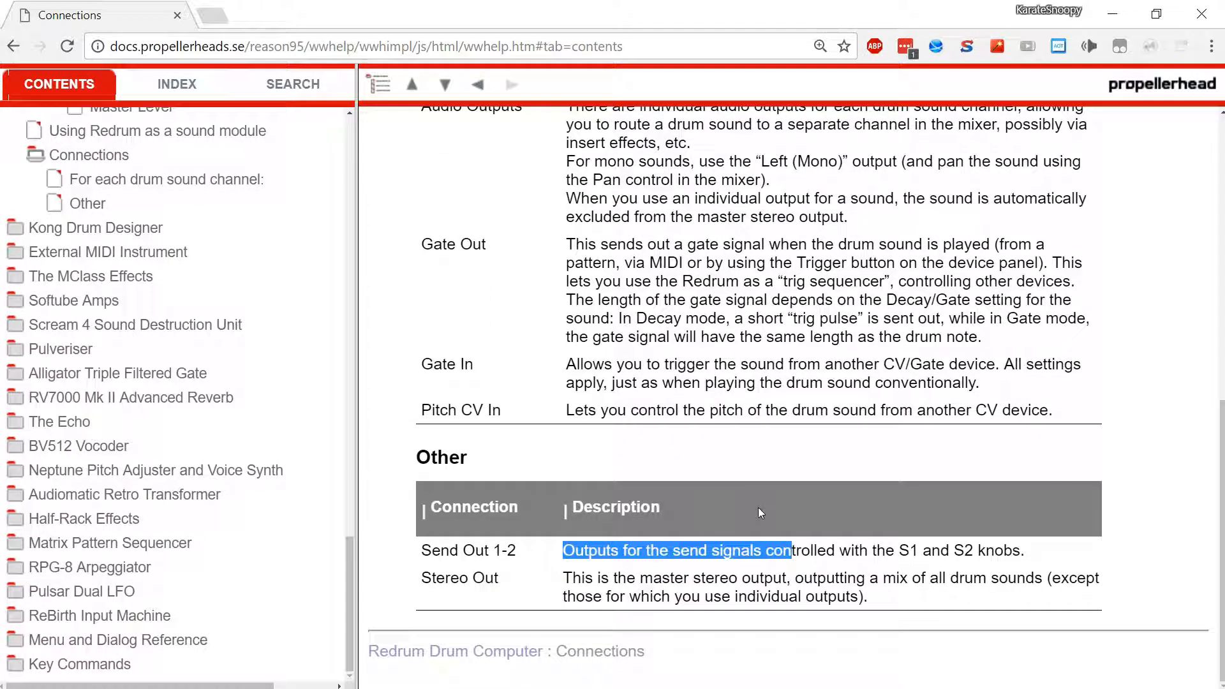
{"action": "key", "text": "alt+Tab"}
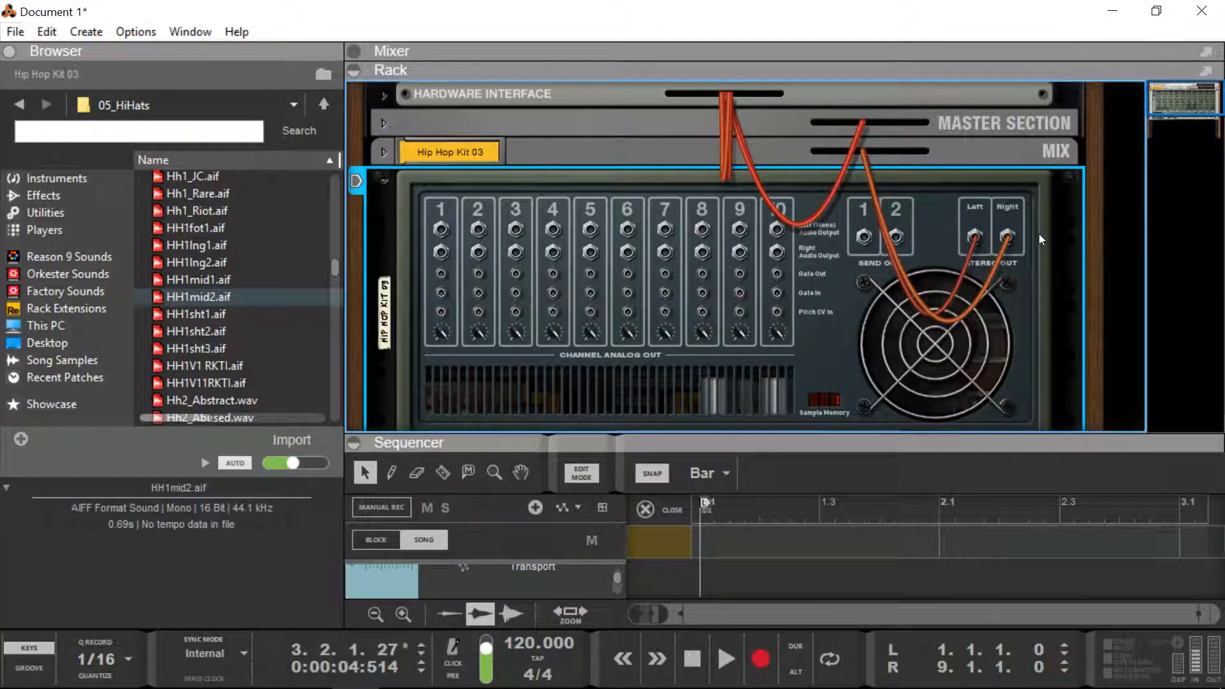
{"action": "key", "text": "alt+Tab"}
{"action": "scroll", "coordinate": [706, 405], "scroll_direction": "up", "scroll_amount": 10}
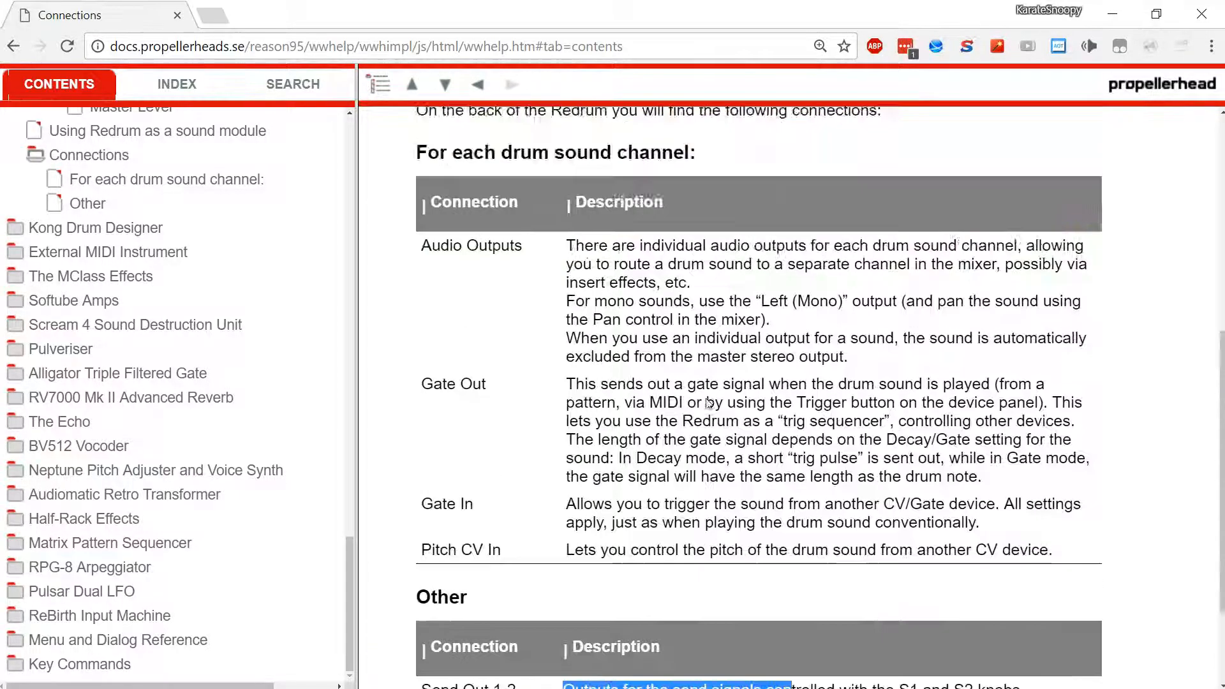
Step: Switch to Reason and flip the rack to its front, bringing Redrum and its Hip Hop Kit 03 mix channel into view
{"action": "key", "text": "alt+Tab"}
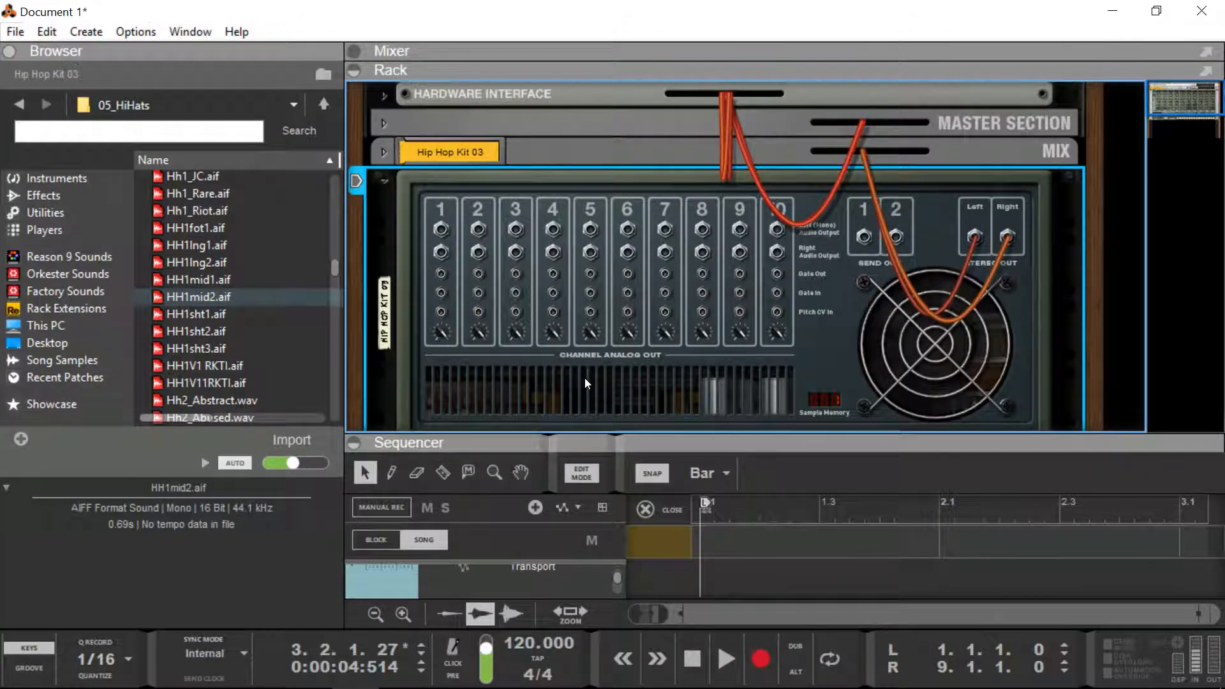
{"action": "scroll", "coordinate": [585, 377], "scroll_direction": "down", "scroll_amount": 4}
{"action": "scroll", "coordinate": [437, 358], "scroll_direction": "up", "scroll_amount": 1}
{"action": "scroll", "coordinate": [438, 364], "scroll_direction": "up", "scroll_amount": 1}
{"action": "key", "text": "Tab"}
{"action": "scroll", "coordinate": [664, 349], "scroll_direction": "up", "scroll_amount": 1}
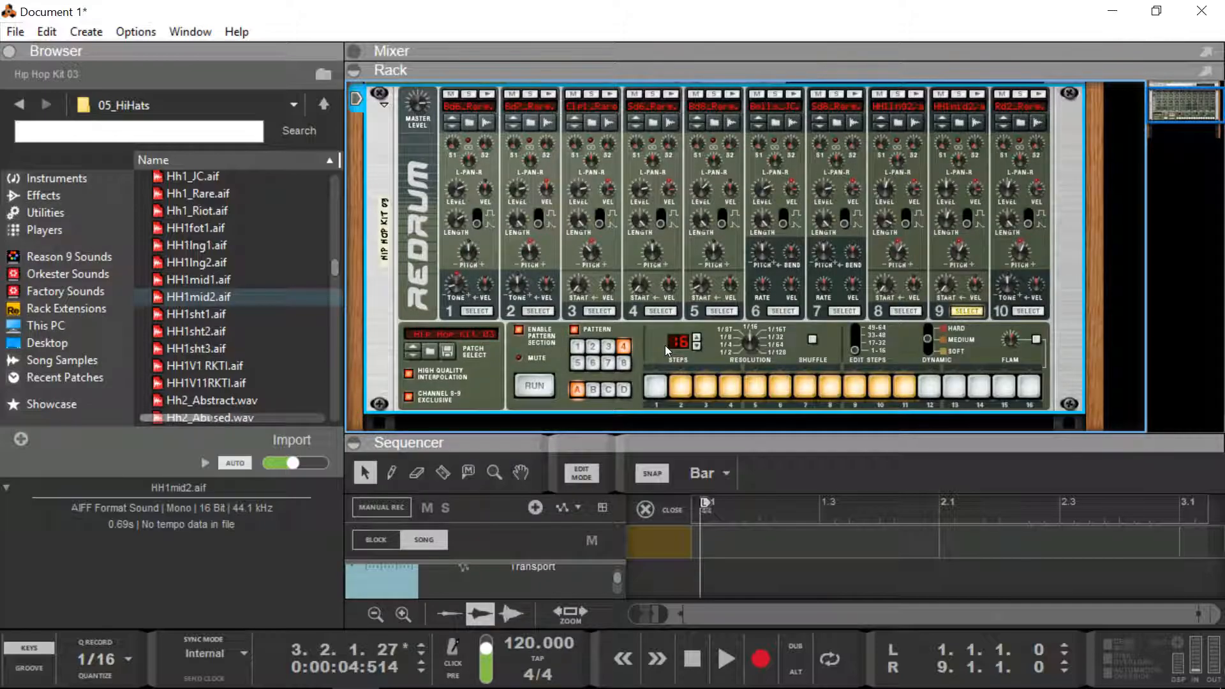
{"action": "scroll", "coordinate": [664, 346], "scroll_direction": "up", "scroll_amount": 2}
{"action": "scroll", "coordinate": [665, 345], "scroll_direction": "down", "scroll_amount": 1}
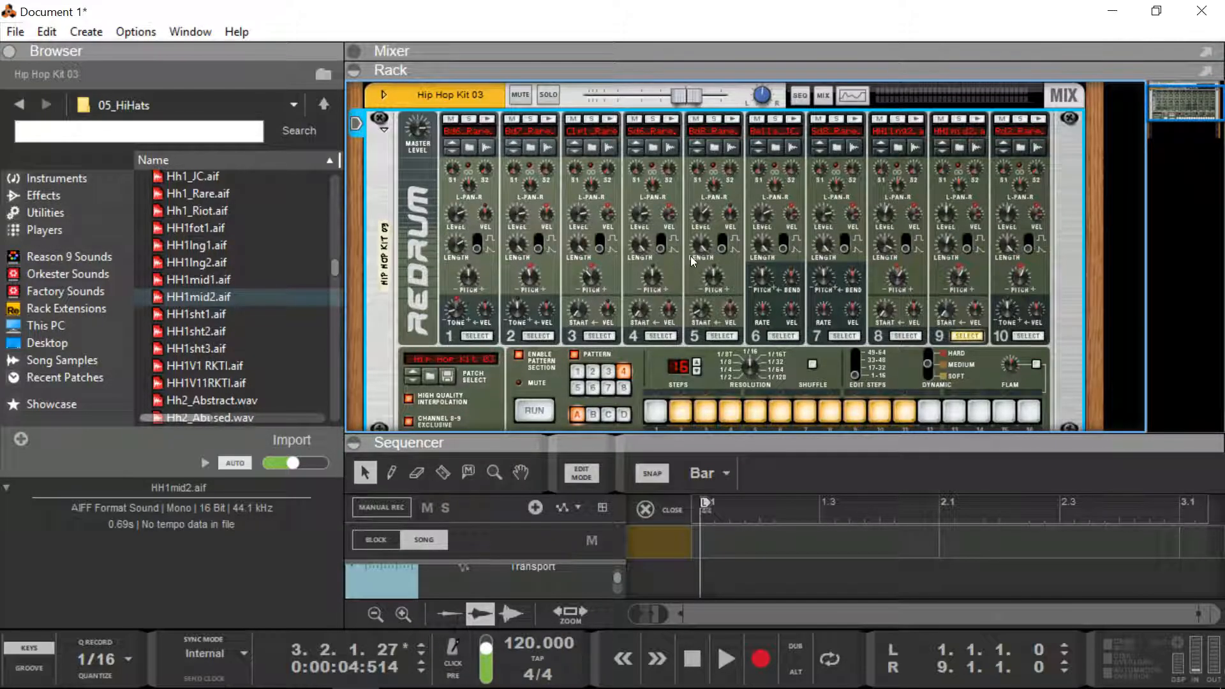
{"action": "scroll", "coordinate": [768, 125], "scroll_direction": "up", "scroll_amount": 1}
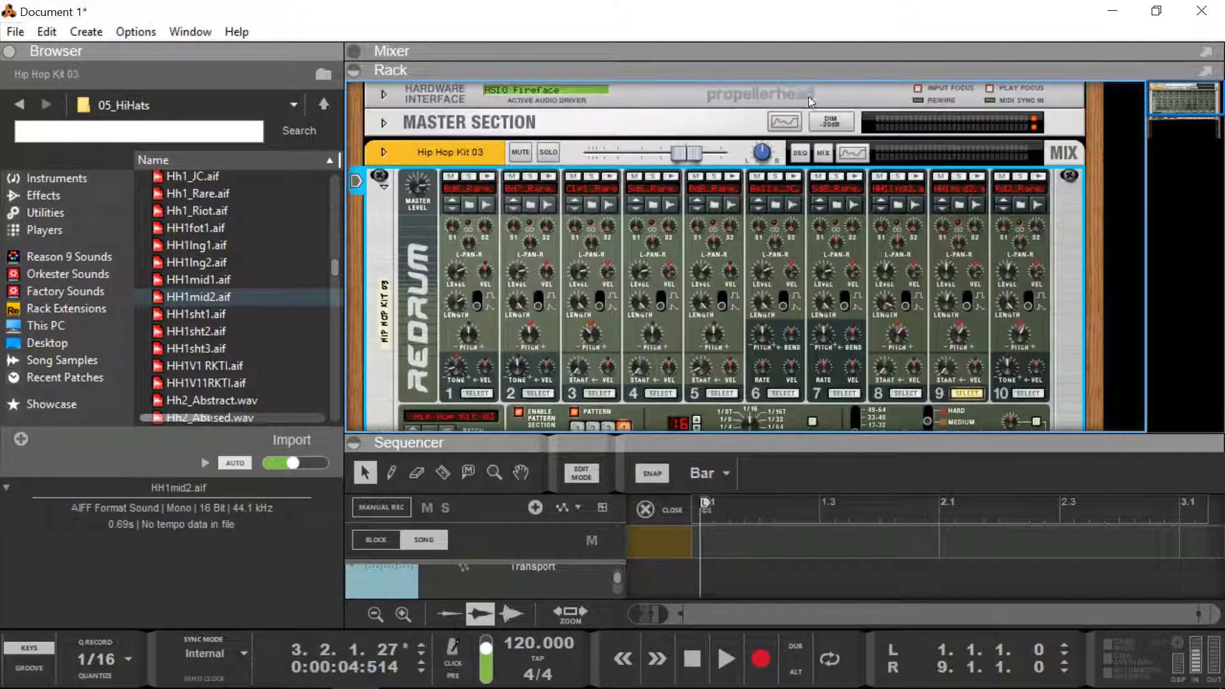
Step: Open the Spectrum EQ of the Hip Hop Kit 03 mix channel, place its window over the rack and start playback
{"action": "left_click", "coordinate": [854, 152]}
{"action": "left_click_drag", "start_coordinate": [604, 313], "coordinate": [527, 228]}
{"action": "key", "text": "space"}
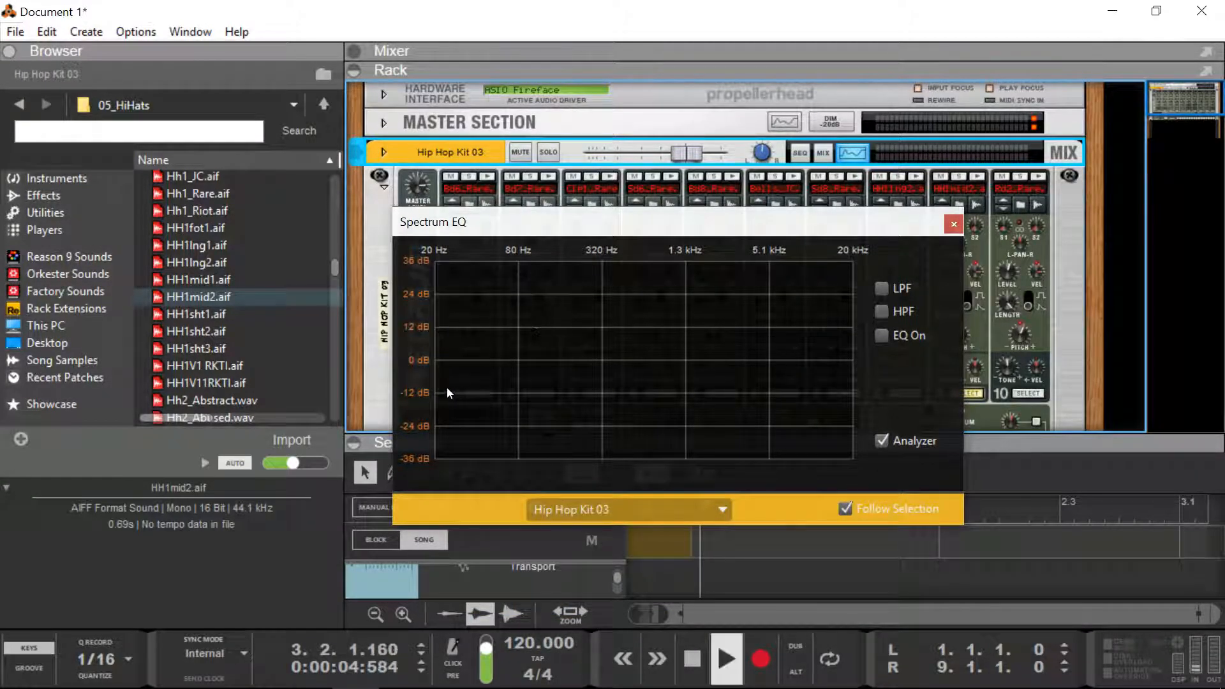
{"action": "key", "text": "space"}
{"action": "left_click_drag", "start_coordinate": [523, 233], "coordinate": [771, 161]}
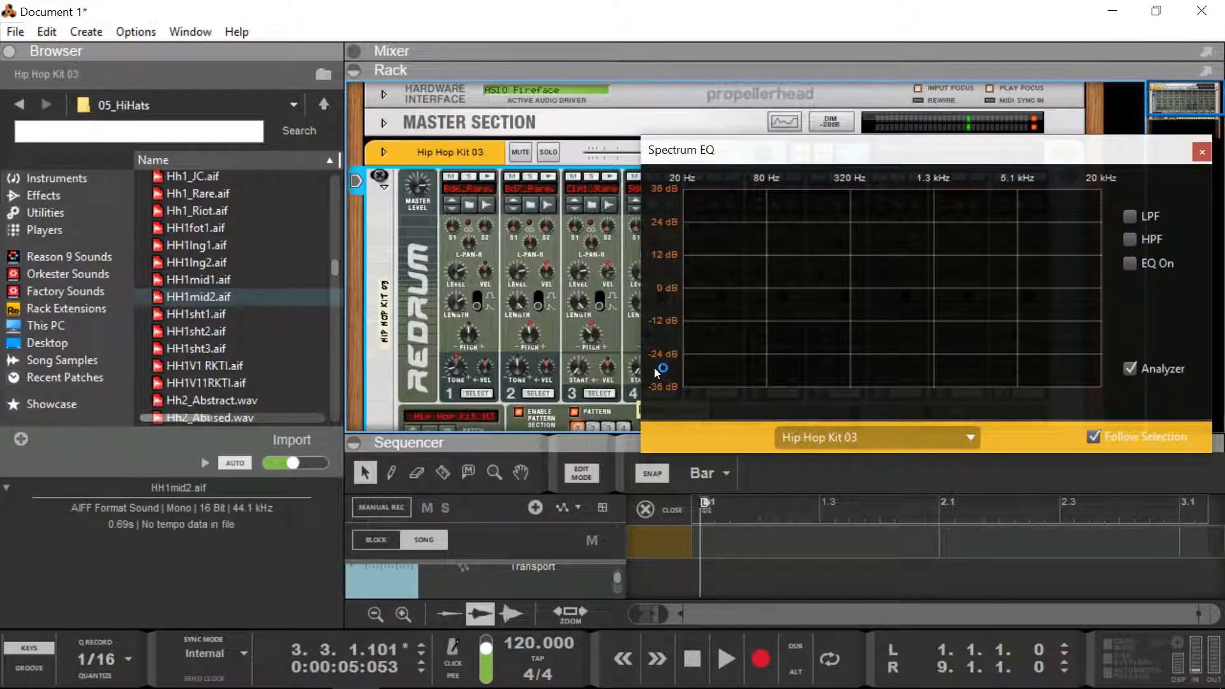
{"action": "key", "text": "space"}
{"action": "left_click_drag", "start_coordinate": [758, 159], "coordinate": [517, 235]}
Step: Audition the low-pass filter by enabling it, raising its cutoff frequency and switching it off again
{"action": "left_click", "coordinate": [888, 292]}
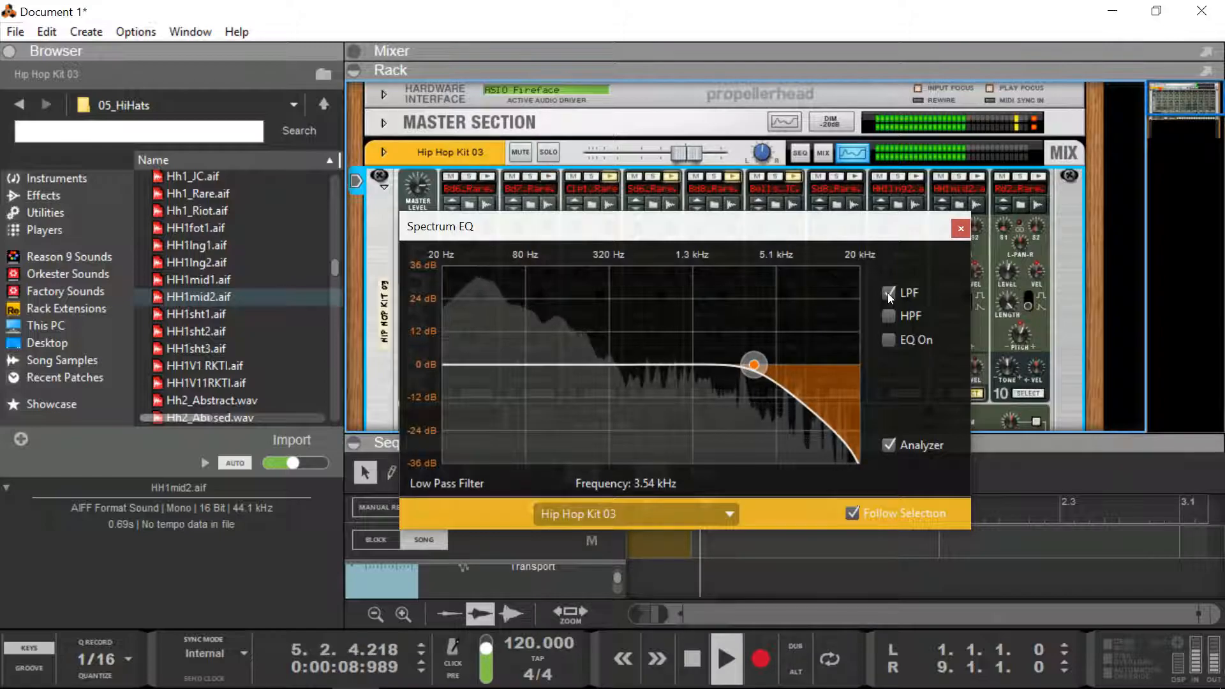
{"action": "mouse_move", "coordinate": [755, 364]}
{"action": "left_mouse_down"}
{"action": "mouse_move", "coordinate": [616, 391]}
{"action": "mouse_move", "coordinate": [558, 364]}
{"action": "mouse_move", "coordinate": [771, 346]}
{"action": "left_mouse_up"}
{"action": "left_click", "coordinate": [888, 293]}
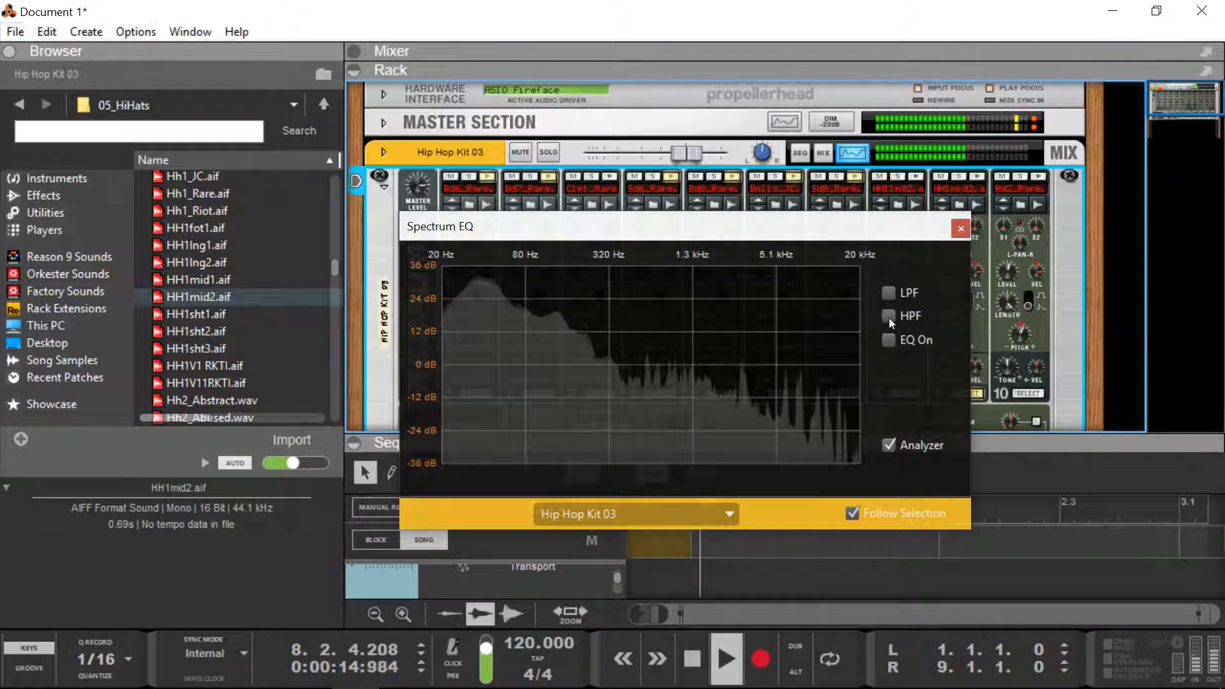
Step: Try the high-pass filter together with the low-pass filter, shifting both cutoffs before switching both filters off
{"action": "left_click", "coordinate": [888, 316]}
{"action": "left_click_drag", "start_coordinate": [581, 370], "coordinate": [612, 366]}
{"action": "left_click", "coordinate": [889, 295]}
{"action": "left_click_drag", "start_coordinate": [776, 365], "coordinate": [712, 365]}
{"action": "left_click", "coordinate": [888, 316]}
{"action": "left_click", "coordinate": [887, 293]}
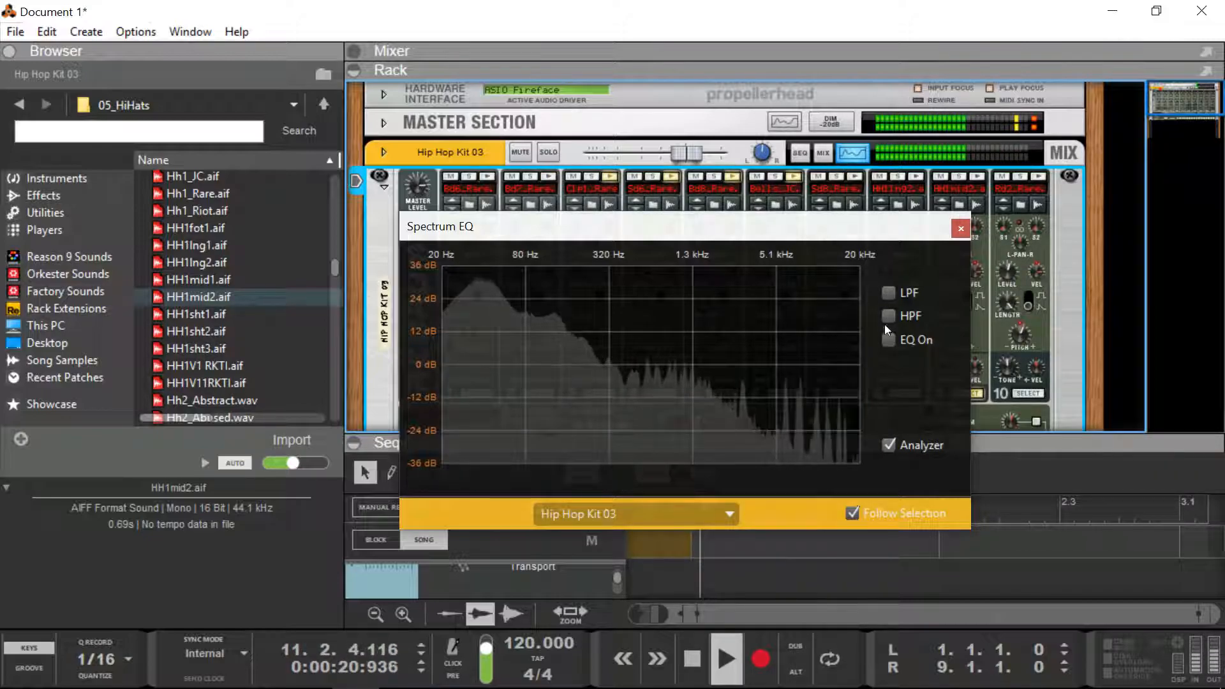
Step: Enable the EQ and shape its four bands, cutting low to -16.19 dB at 77.2 Hz and high to -18.10 dB at 7.78 kHz
{"action": "left_click", "coordinate": [888, 339]}
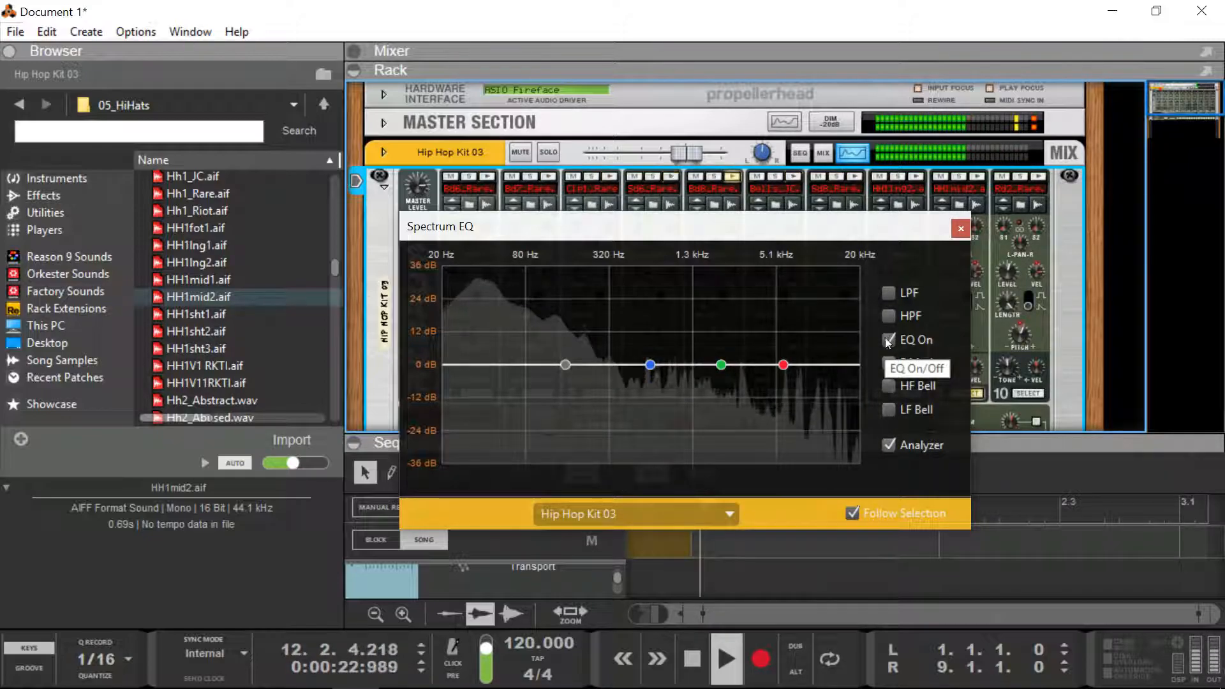
{"action": "left_click_drag", "start_coordinate": [563, 367], "coordinate": [530, 408]}
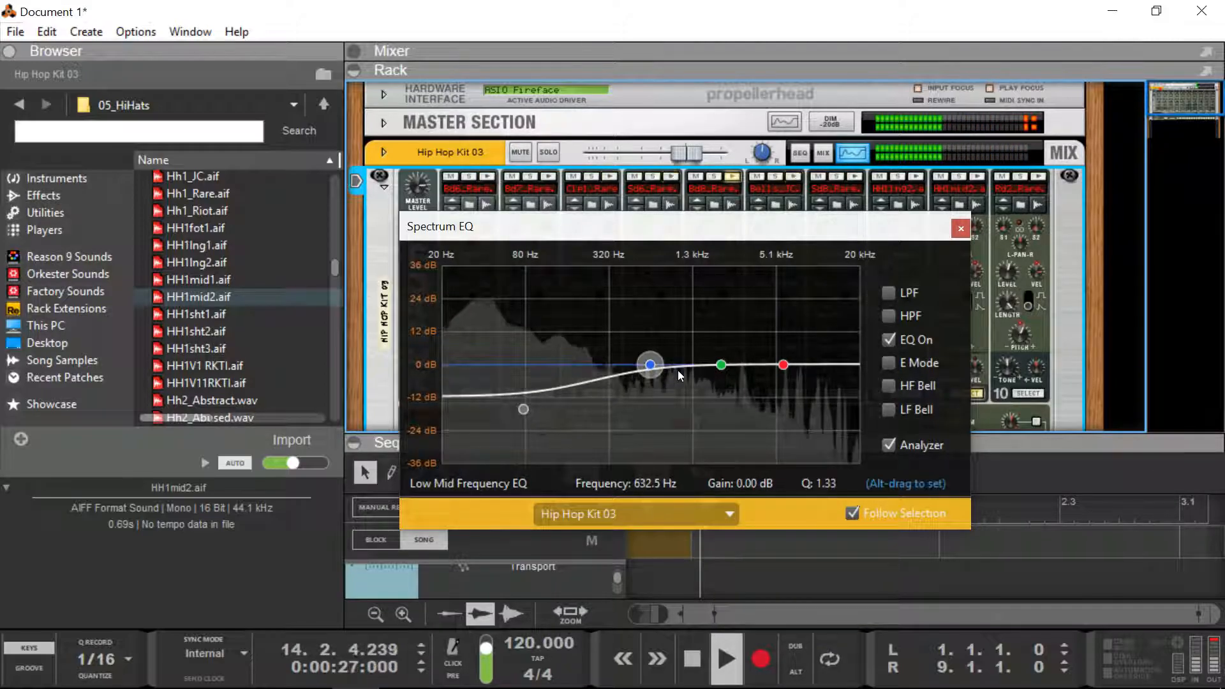
{"action": "left_click_drag", "start_coordinate": [649, 364], "coordinate": [640, 337]}
{"action": "left_click_drag", "start_coordinate": [722, 373], "coordinate": [707, 398]}
{"action": "left_click_drag", "start_coordinate": [783, 365], "coordinate": [804, 416]}
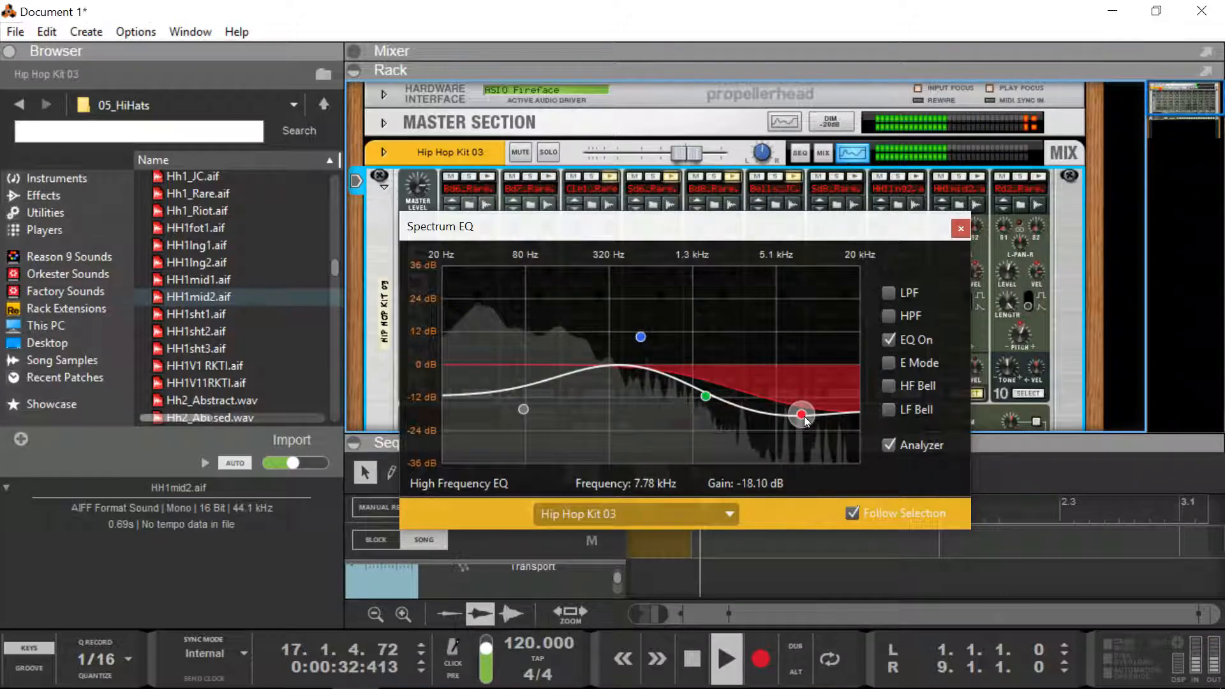
Step: Enable E Mode and raise the high-mid band to about 10.79 dB at 1.75 kHz
{"action": "left_click", "coordinate": [912, 361]}
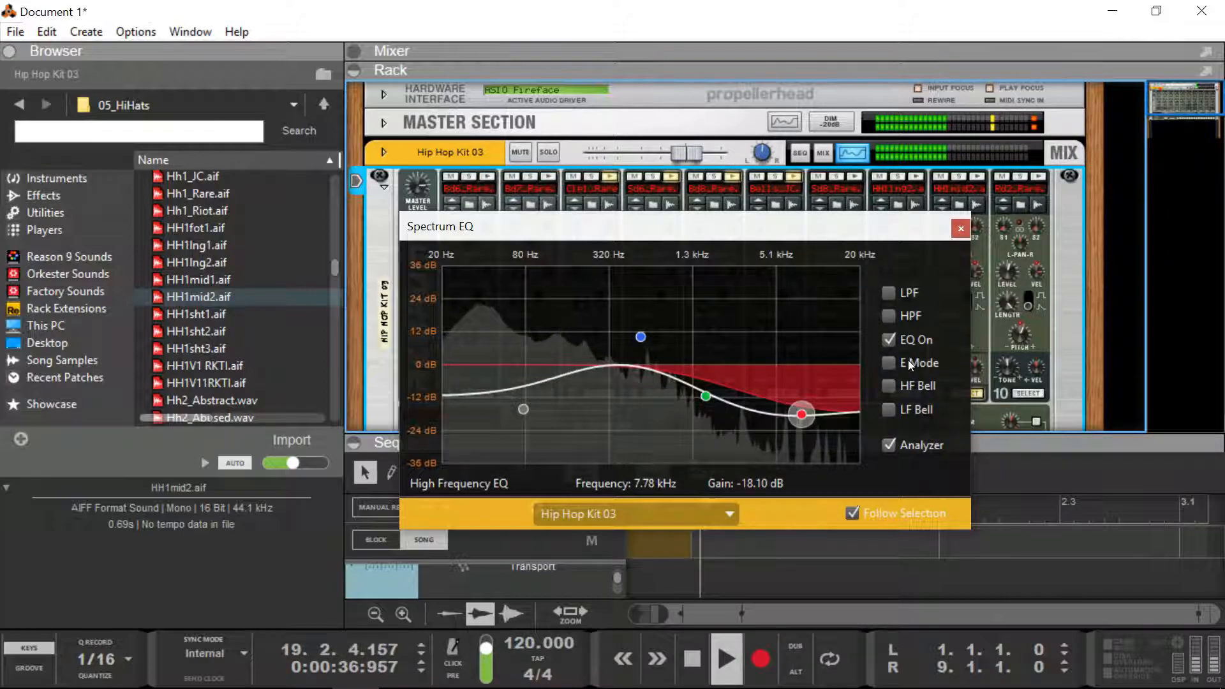
{"action": "left_click_drag", "start_coordinate": [707, 396], "coordinate": [709, 336]}
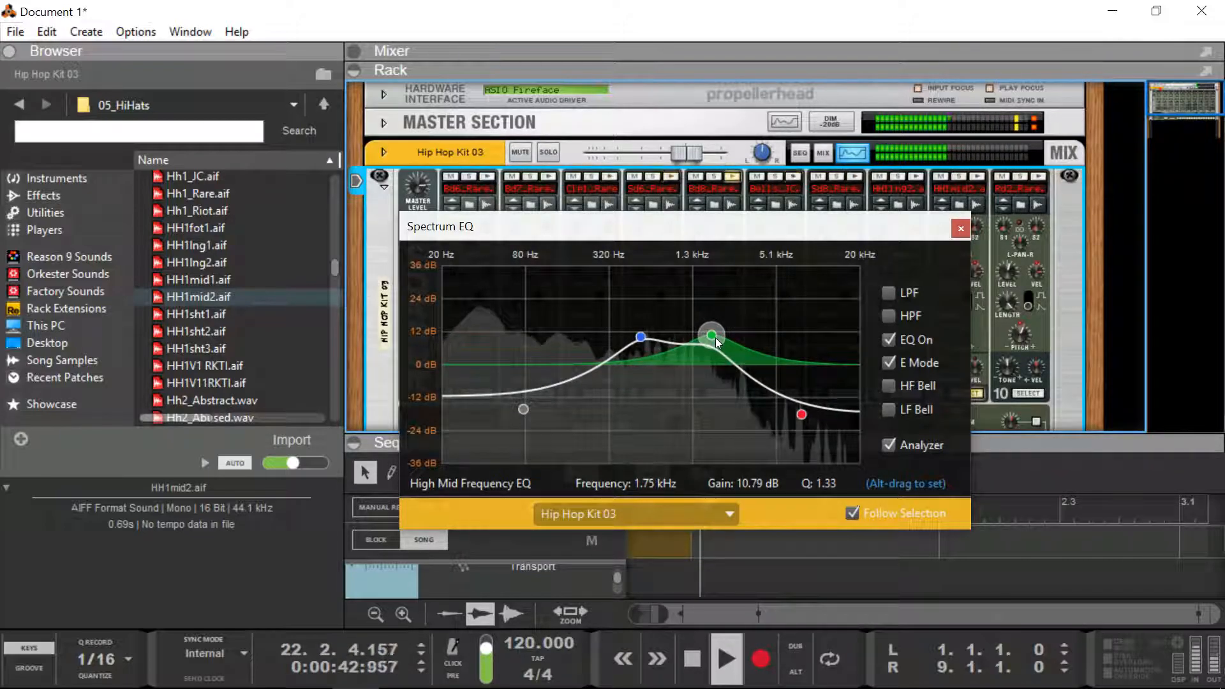
Step: Enable HF Bell and LF Bell, moving the high band to 5.13 kHz at -18.73 dB and the low band to 41.4 Hz
{"action": "left_click", "coordinate": [888, 385]}
{"action": "left_click_drag", "start_coordinate": [800, 413], "coordinate": [774, 420]}
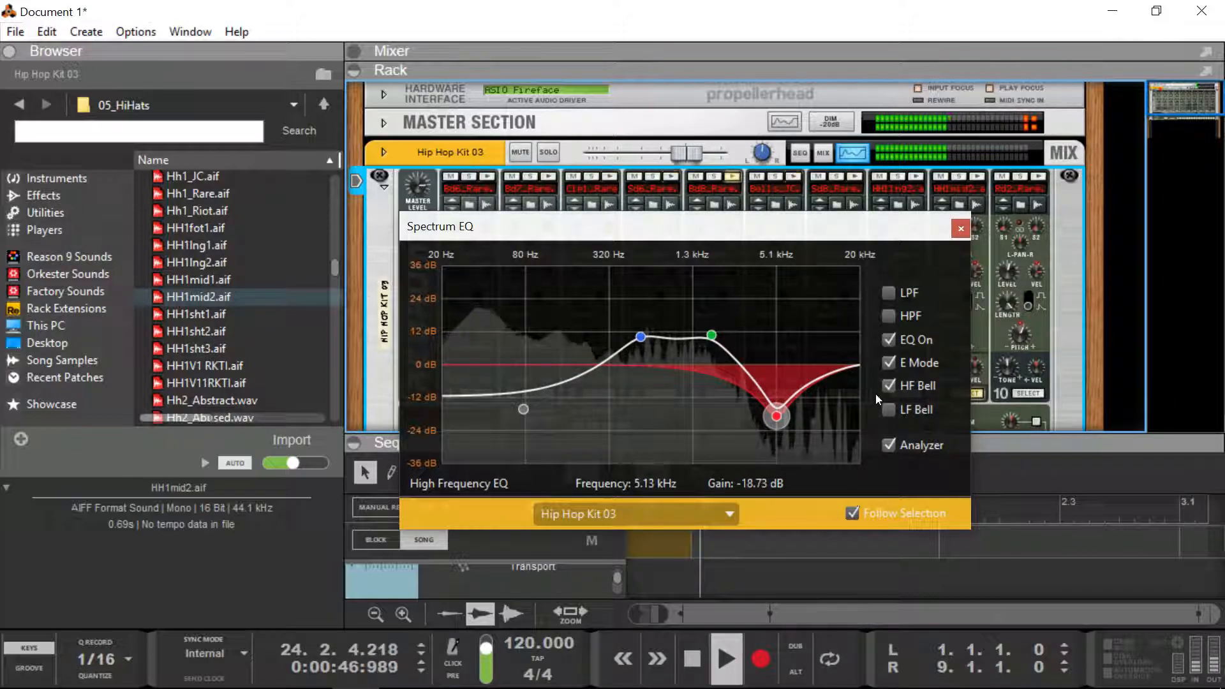
{"action": "left_click", "coordinate": [884, 408]}
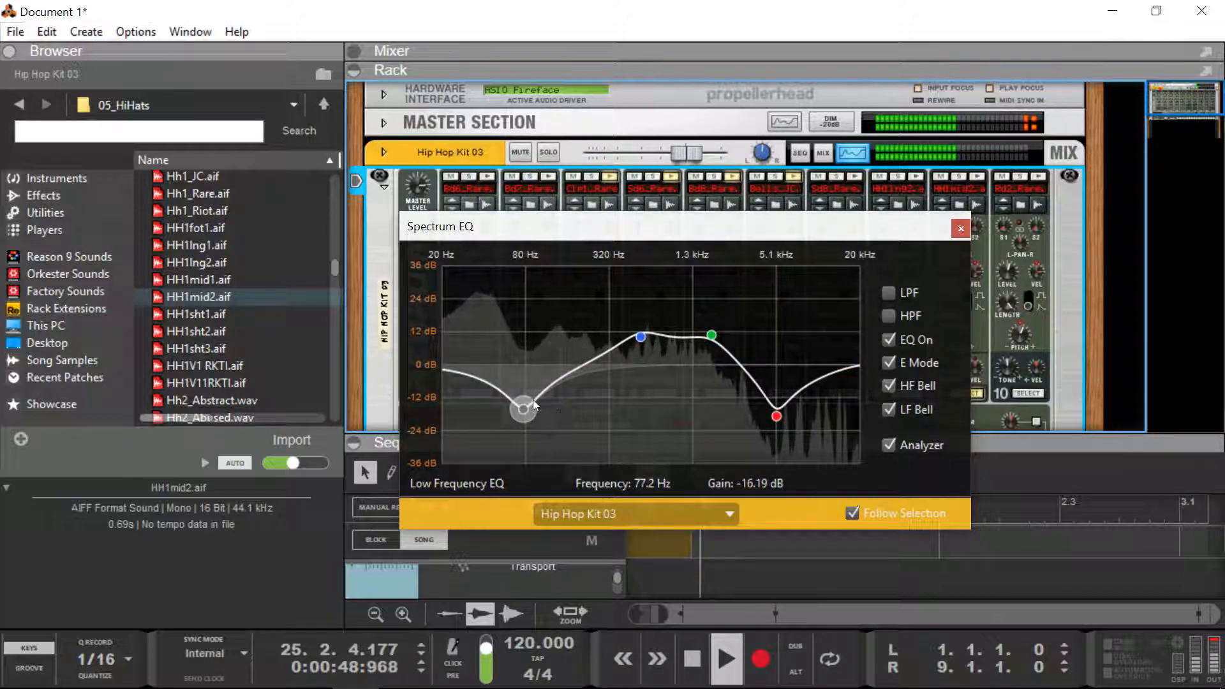
{"action": "left_click_drag", "start_coordinate": [522, 414], "coordinate": [486, 409]}
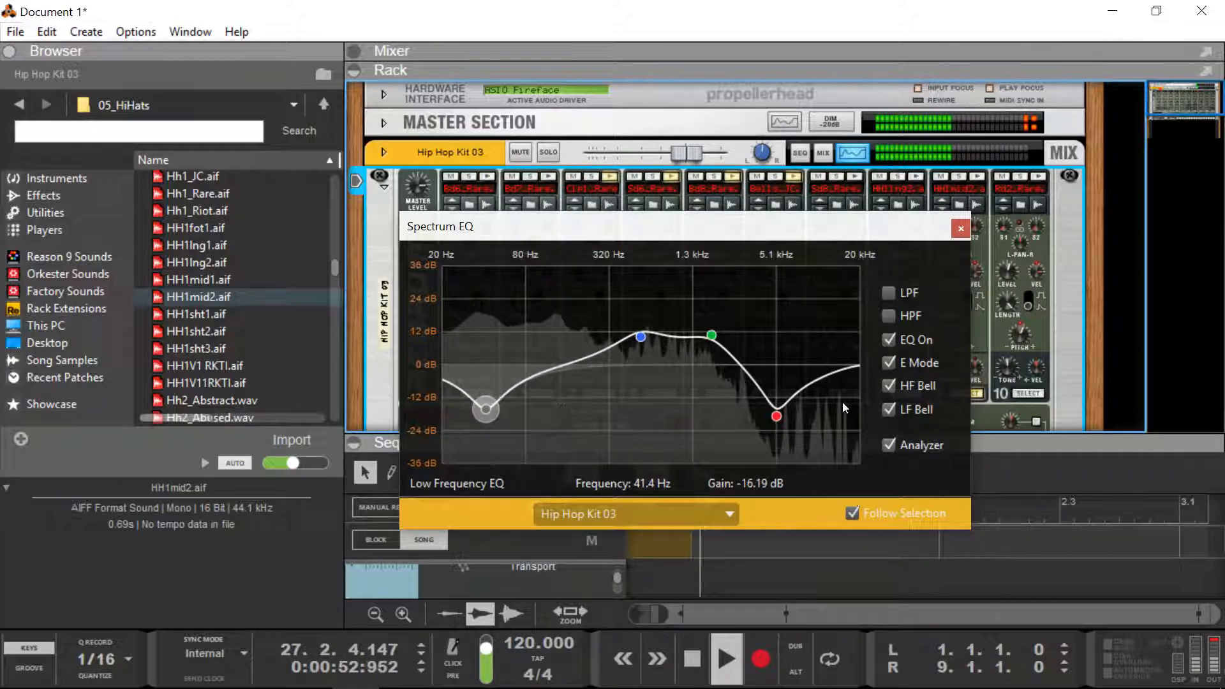
Step: Turn off LF Bell, HF Bell and E Mode, and lower the high-mid band to about 0 dB and low-mid to -4.13 dB at 431.5 Hz
{"action": "left_click", "coordinate": [886, 409]}
{"action": "left_click", "coordinate": [886, 385]}
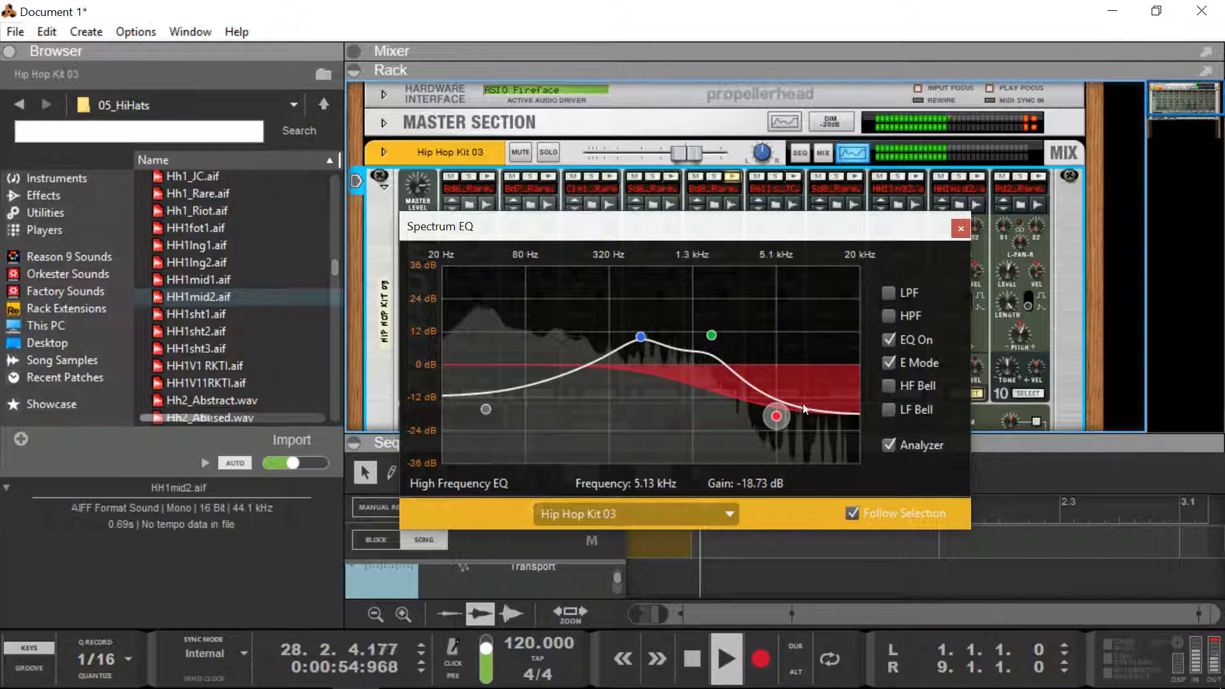
{"action": "left_click", "coordinate": [890, 364]}
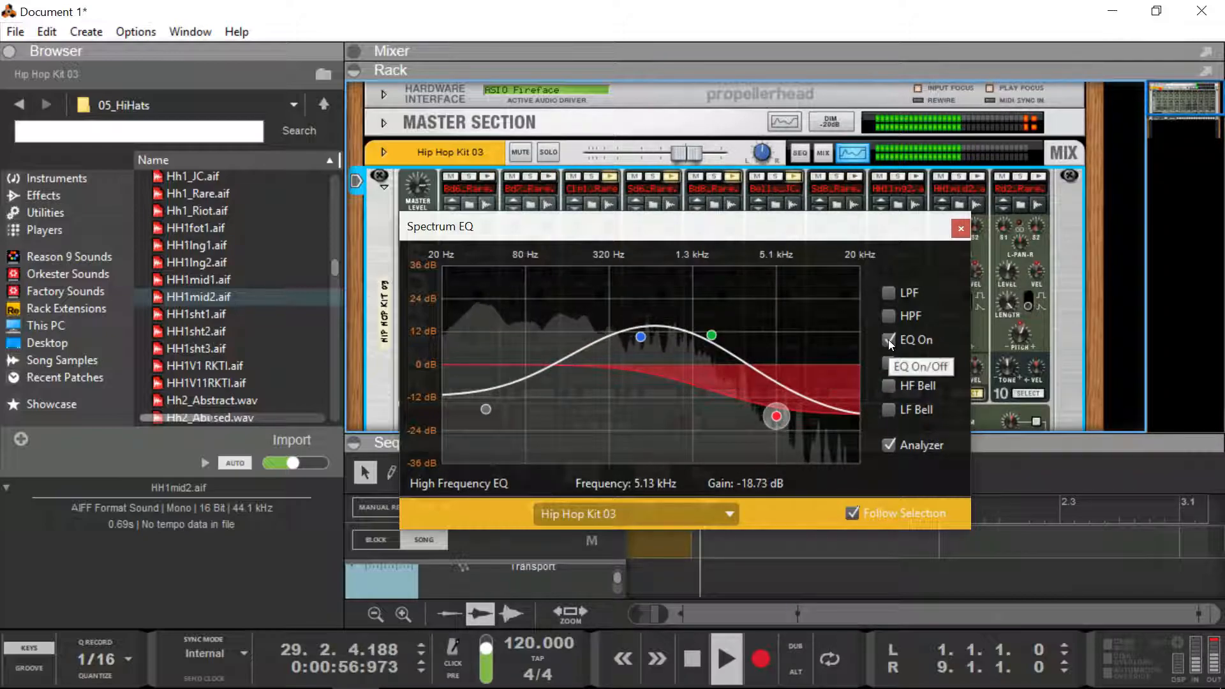
{"action": "left_click", "coordinate": [711, 334]}
{"action": "left_click_drag", "start_coordinate": [711, 334], "coordinate": [706, 363]}
{"action": "left_click_drag", "start_coordinate": [641, 336], "coordinate": [627, 376]}
Step: Toggle the spectrum analyzer off and back on, and switch the channel EQ off
{"action": "left_click", "coordinate": [887, 445]}
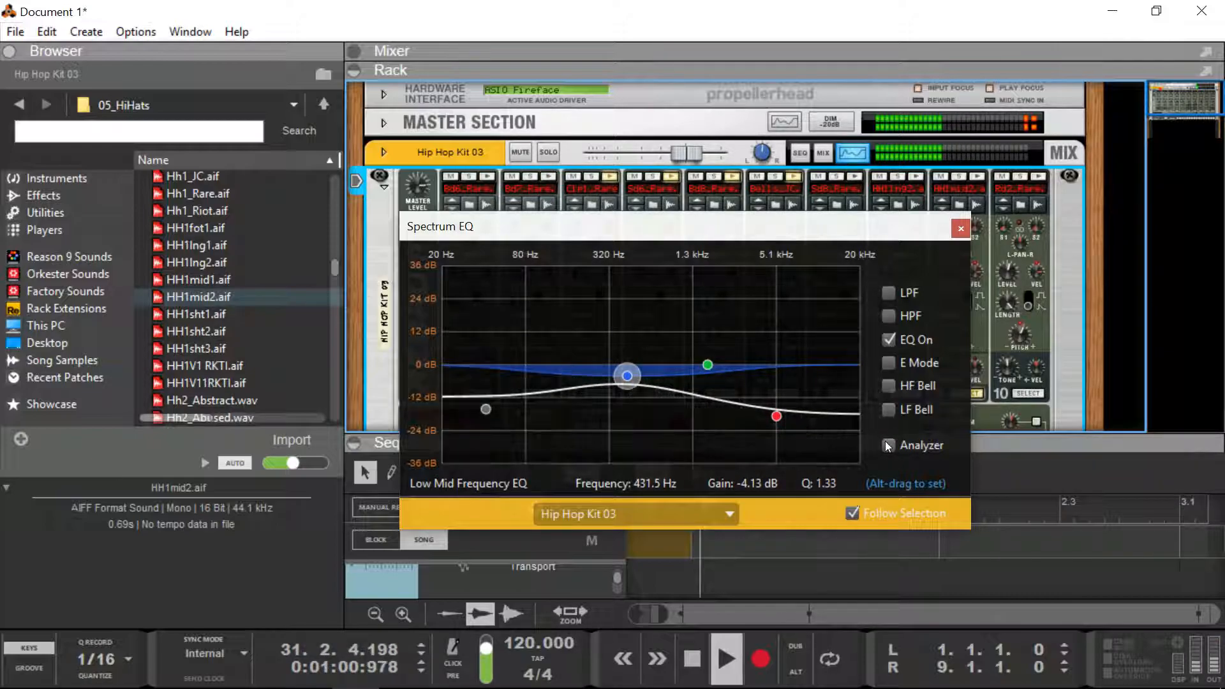
{"action": "left_click", "coordinate": [889, 444]}
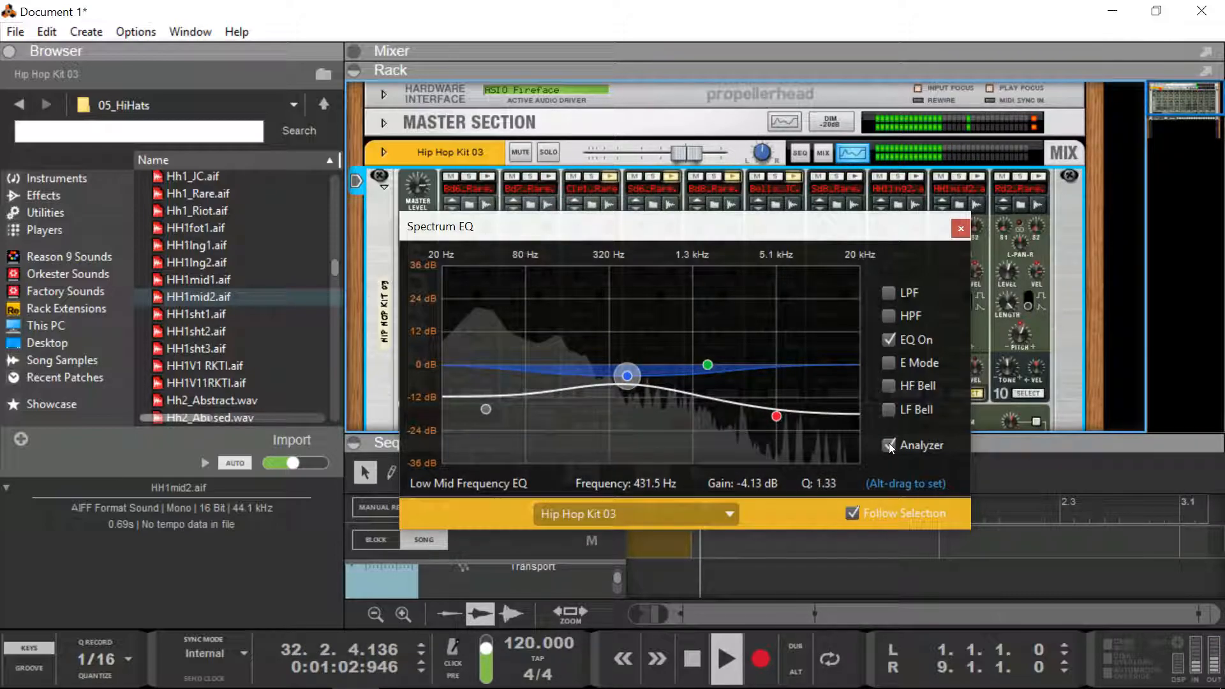
{"action": "left_click", "coordinate": [897, 335]}
Step: Close the Spectrum EQ window and show the Hip Hop Kit 03 channel strip in the main mixer
{"action": "left_click", "coordinate": [960, 228]}
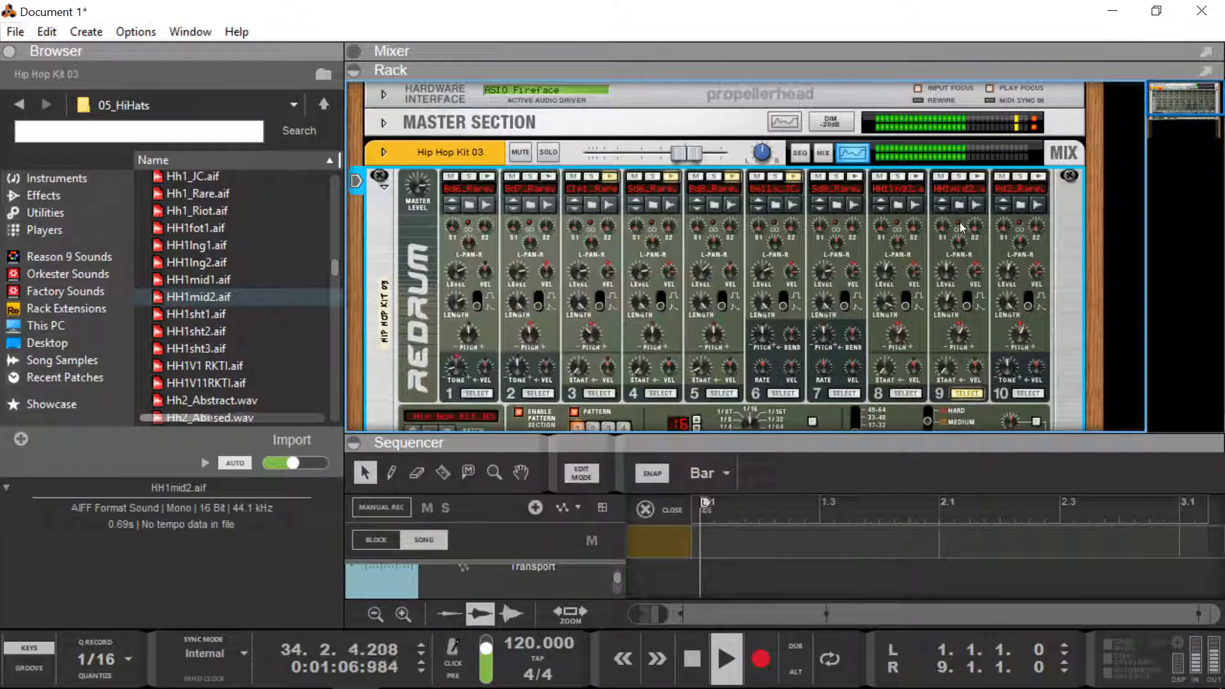
{"action": "left_click", "coordinate": [824, 153]}
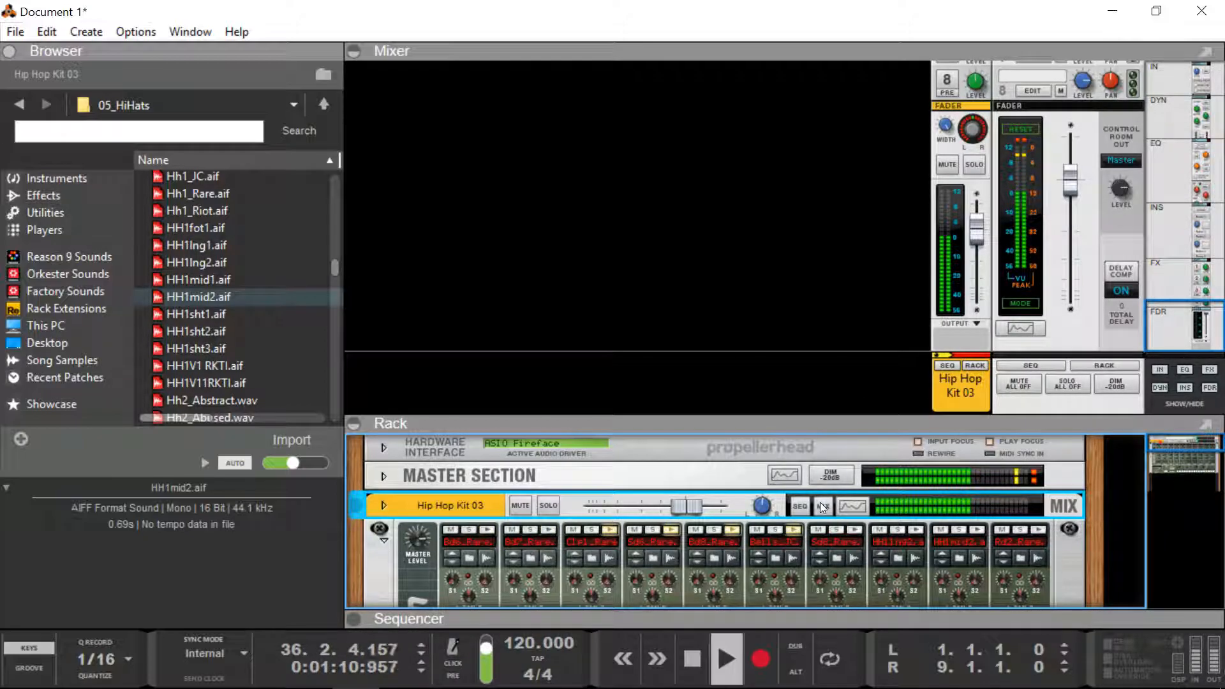
Step: Collapse the main mixer and show the Hip Hop Kit 03 track in the sequencer from its mix channel
{"action": "left_click", "coordinate": [674, 435]}
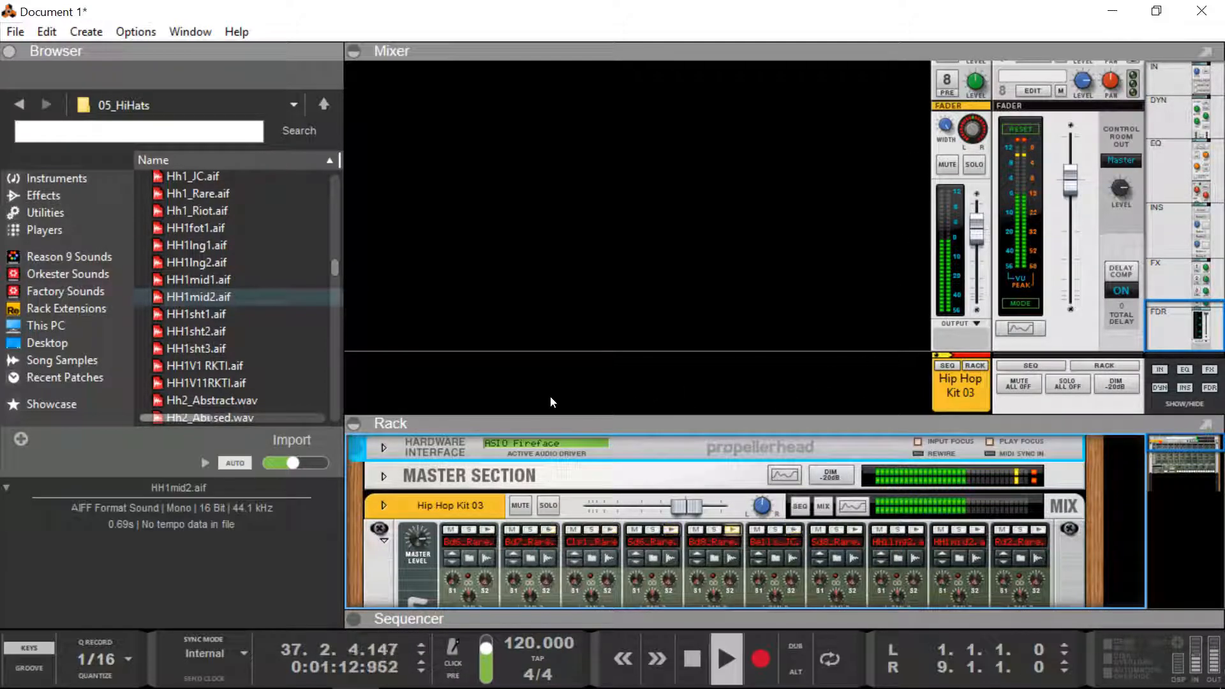
{"action": "left_click", "coordinate": [354, 51]}
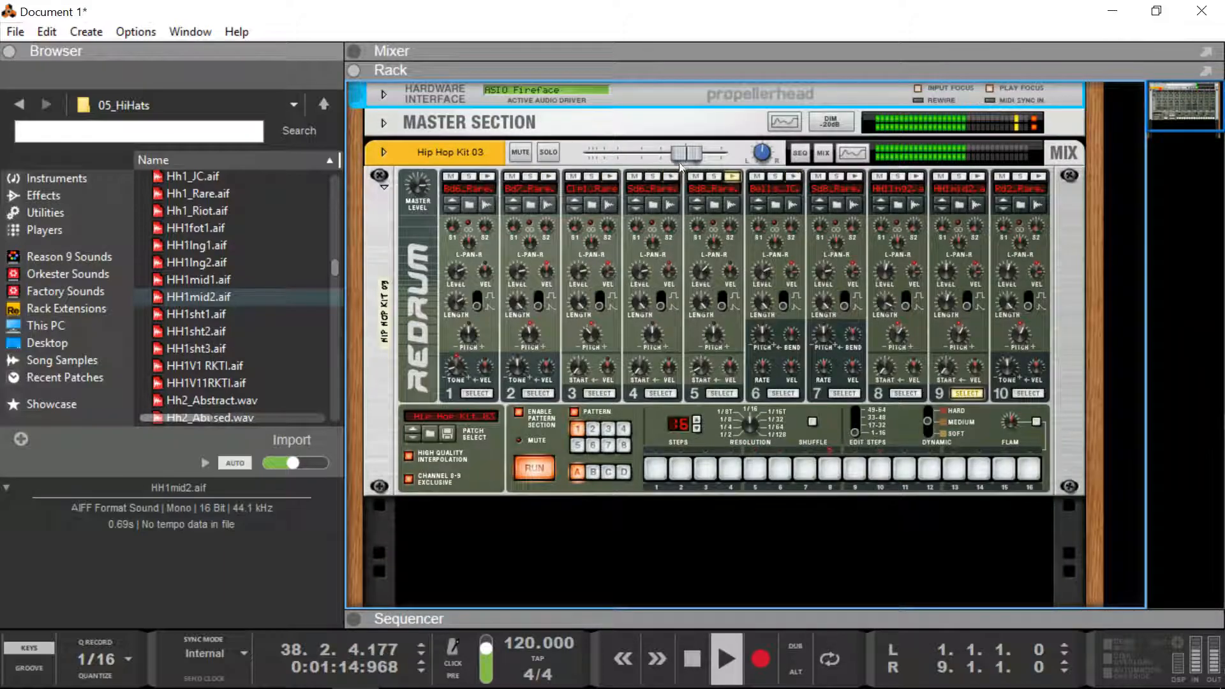
{"action": "left_click", "coordinate": [802, 151]}
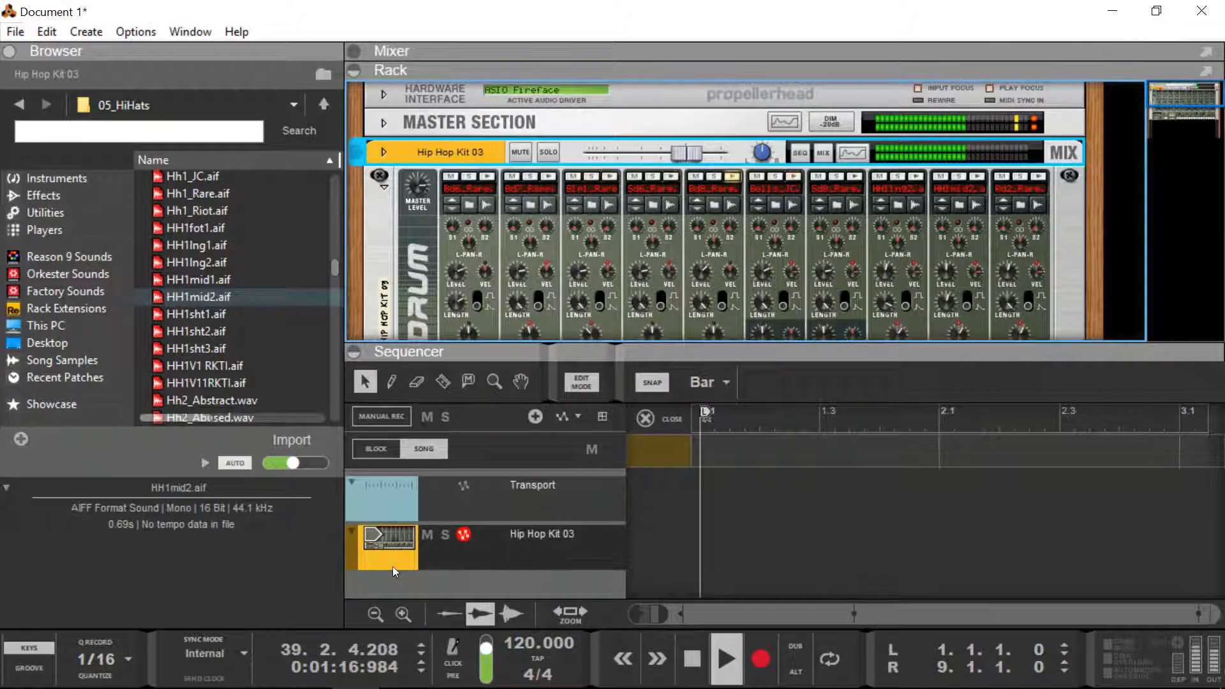
Step: Lower the level fader on the Hip Hop Kit 03 mix channel and try its pan control, keeping it centred
{"action": "left_click_drag", "start_coordinate": [686, 154], "coordinate": [652, 150]}
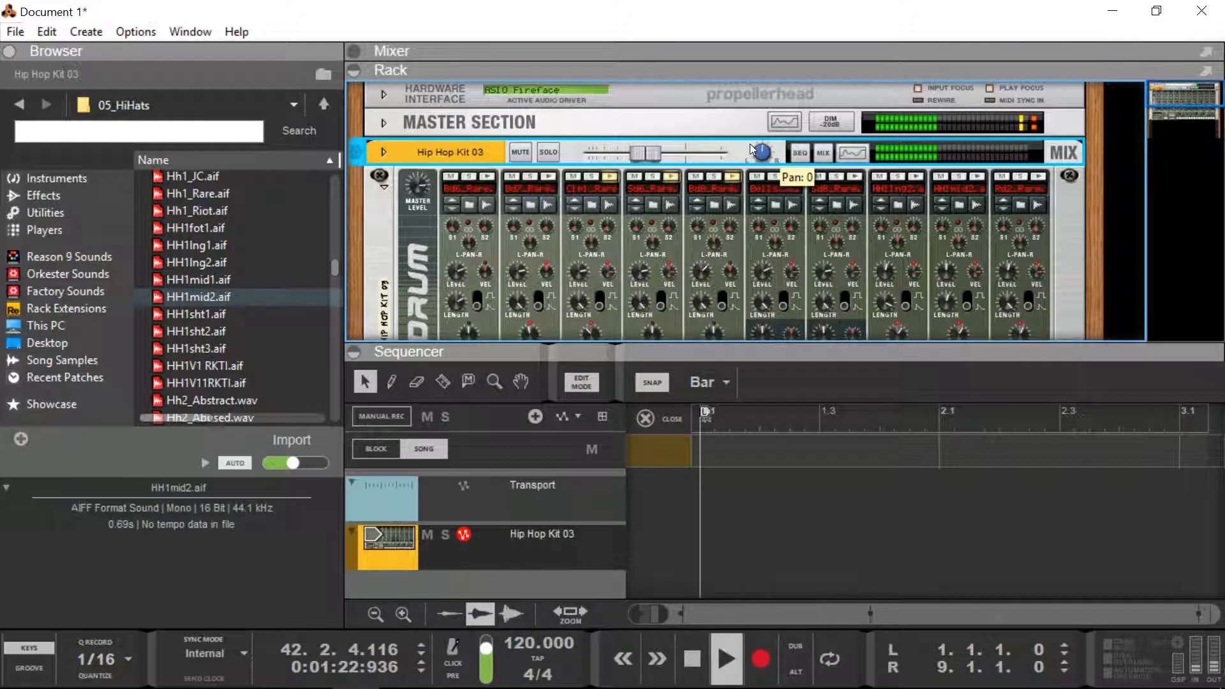
{"action": "left_click_drag", "start_coordinate": [763, 156], "coordinate": [762, 153]}
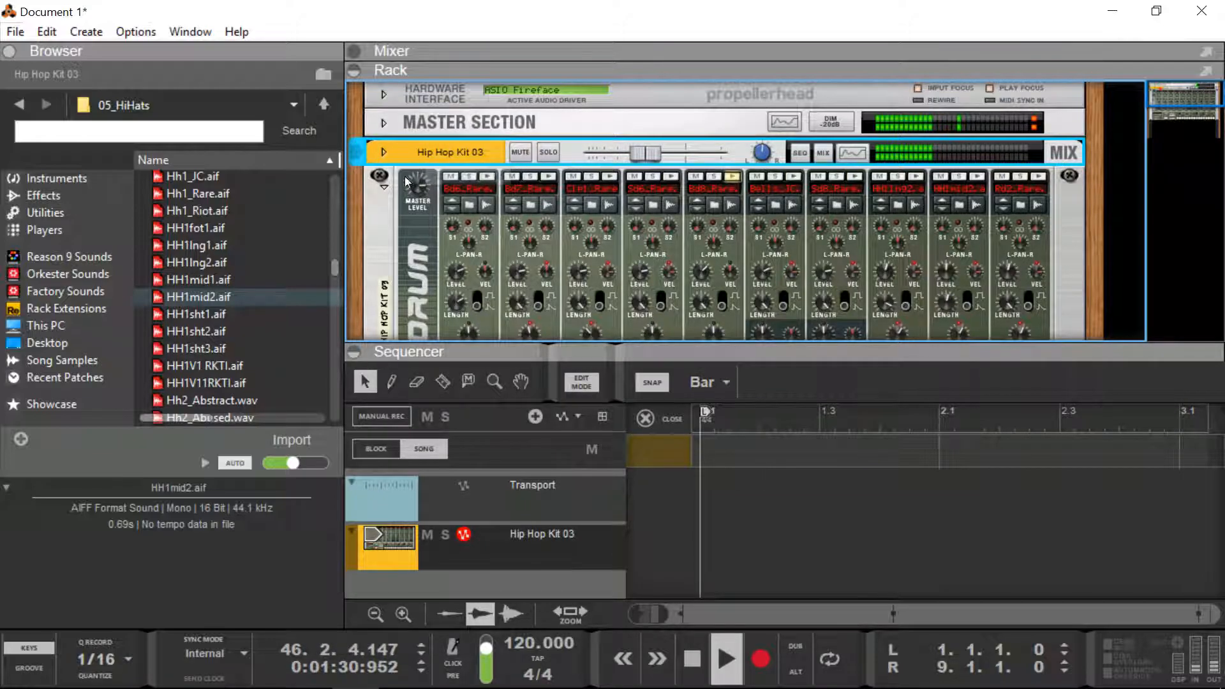
Step: Select the Redrum device and collapse the sequencer to show the whole drum machine with its mix channel in the rack
{"action": "left_click", "coordinate": [386, 187]}
{"action": "left_click", "coordinate": [383, 180]}
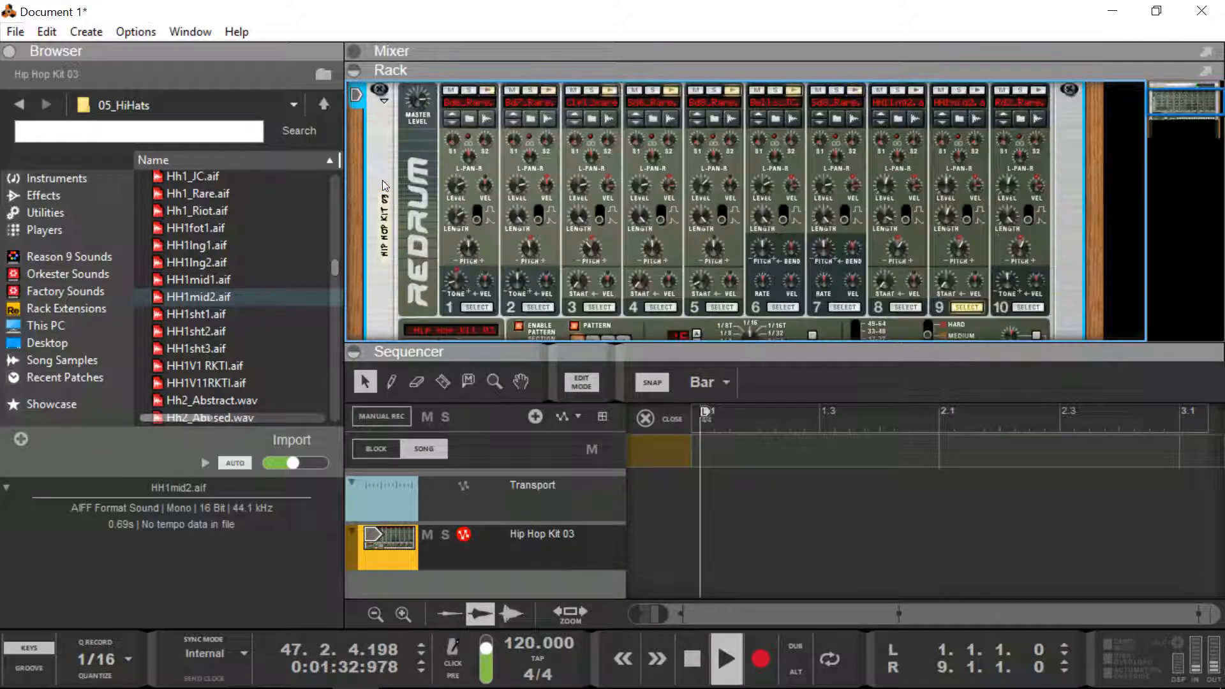
{"action": "scroll", "coordinate": [385, 250], "scroll_direction": "down", "scroll_amount": 4}
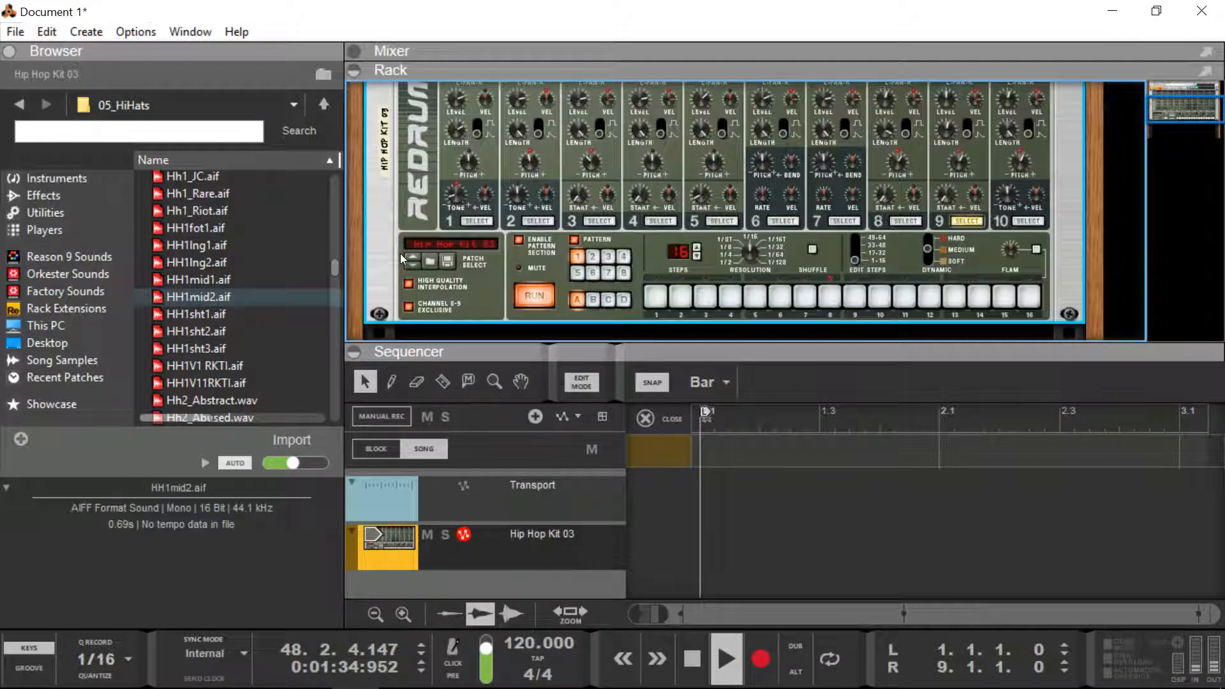
{"action": "left_click", "coordinate": [354, 354]}
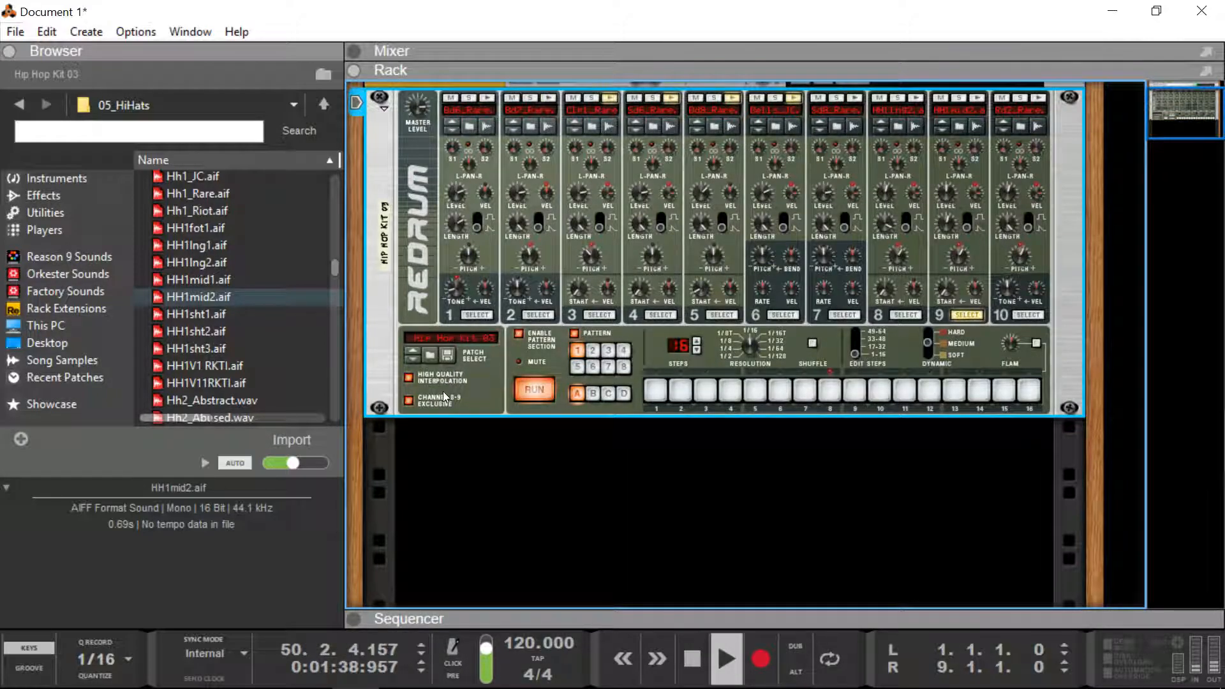
{"action": "scroll", "coordinate": [450, 359], "scroll_direction": "up", "scroll_amount": 2}
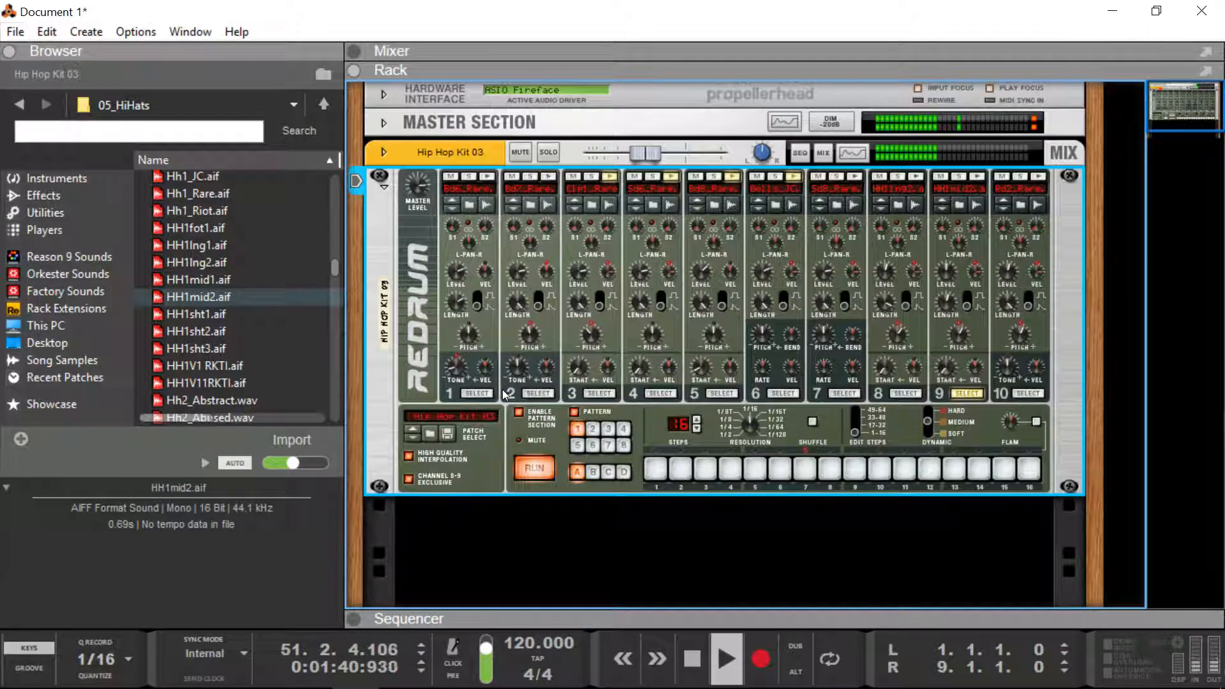